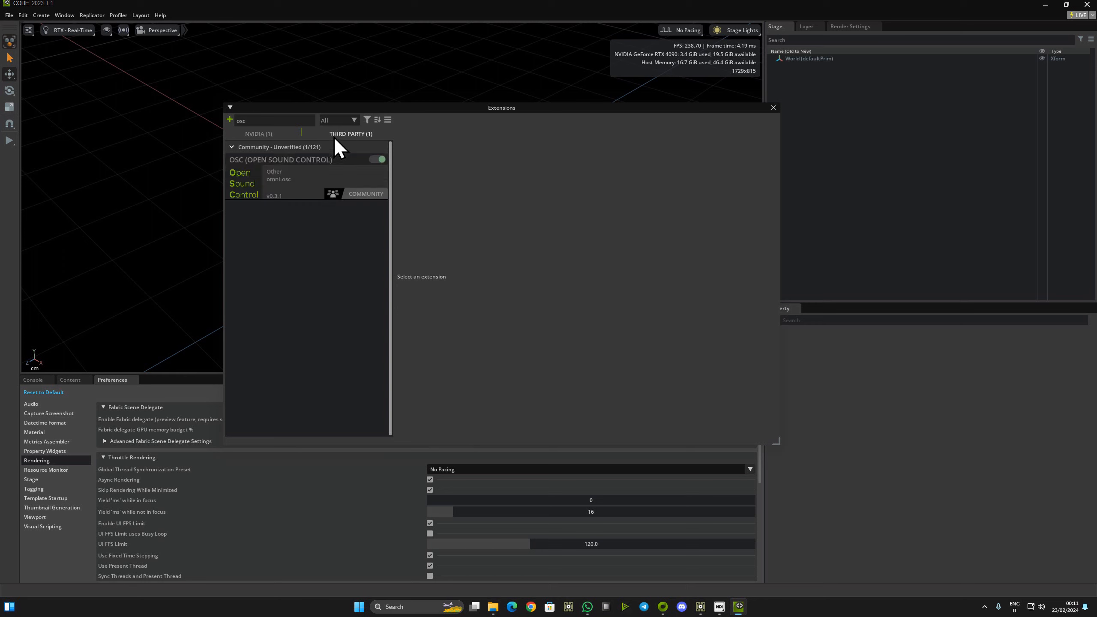
Compare the NVIDIA and third-party results for osc and show the OSC (Open Sound Control) extension's details
{"action": "left_click", "coordinate": [262, 134]}
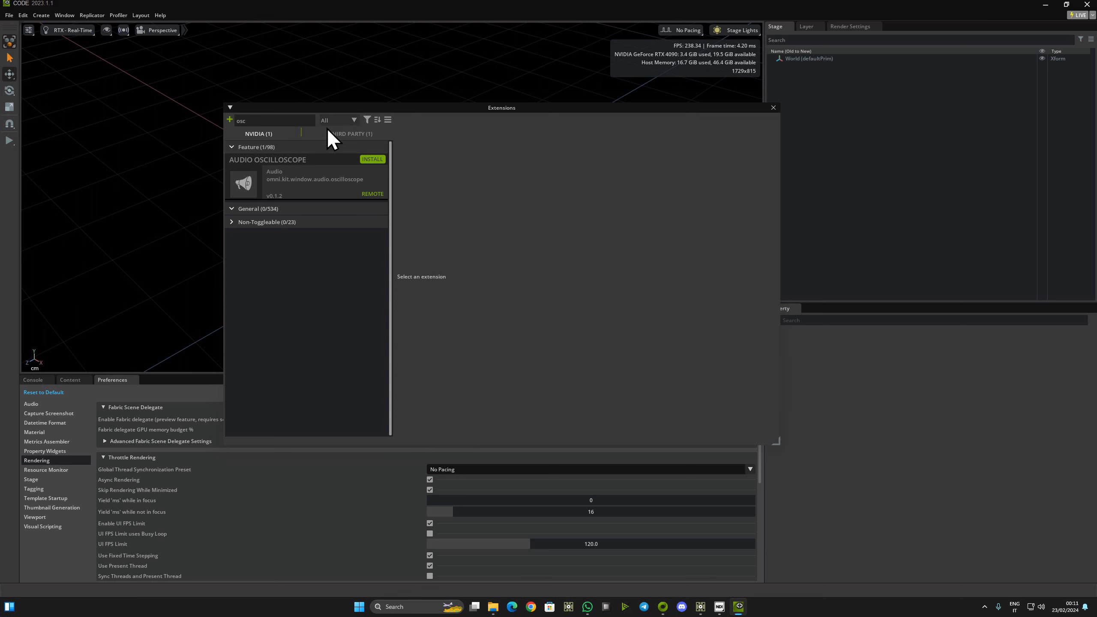
{"action": "left_click", "coordinate": [341, 138]}
{"action": "left_click", "coordinate": [350, 184]}
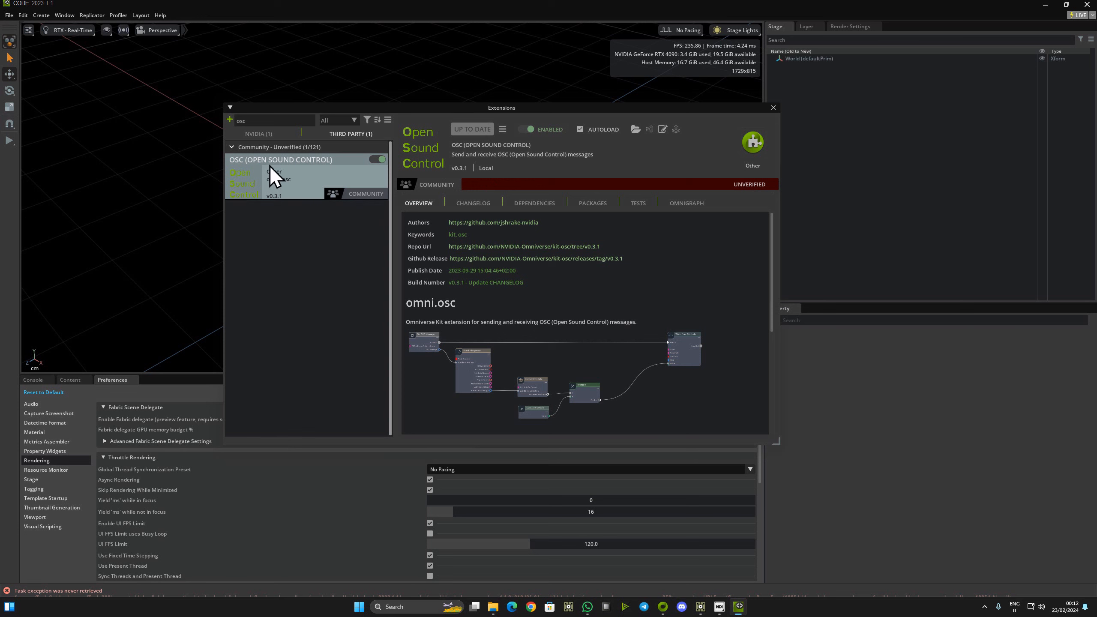
Clear the search text so that the whole list of third-party extensions is shown
{"action": "left_click", "coordinate": [294, 123]}
{"action": "key", "text": "BackSpace"}
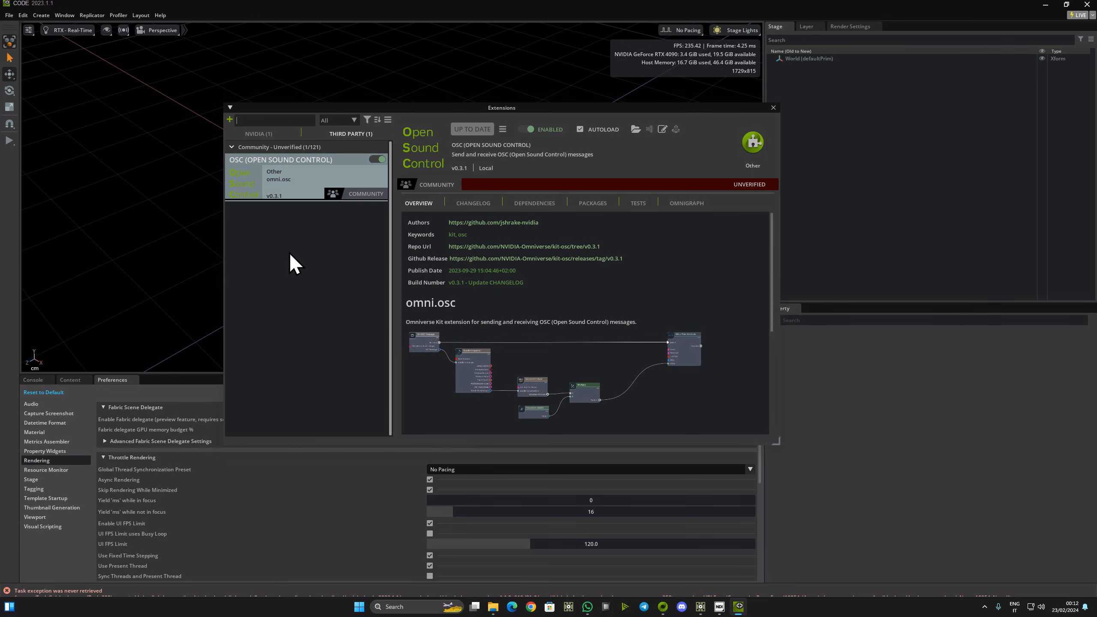
{"action": "left_click", "coordinate": [387, 120]}
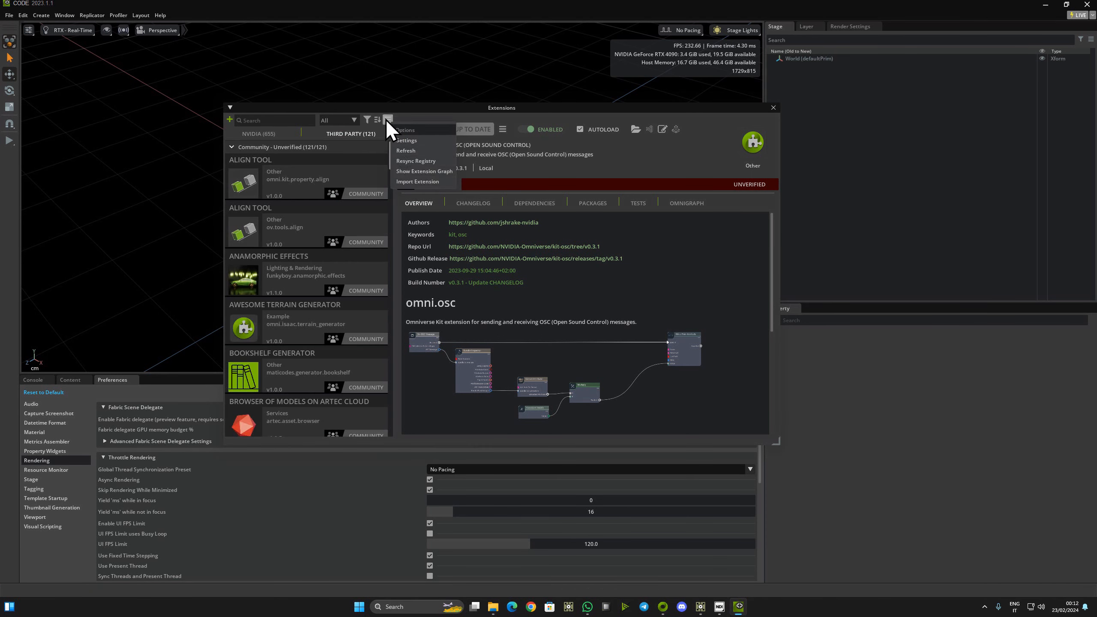
{"action": "left_click", "coordinate": [388, 119]}
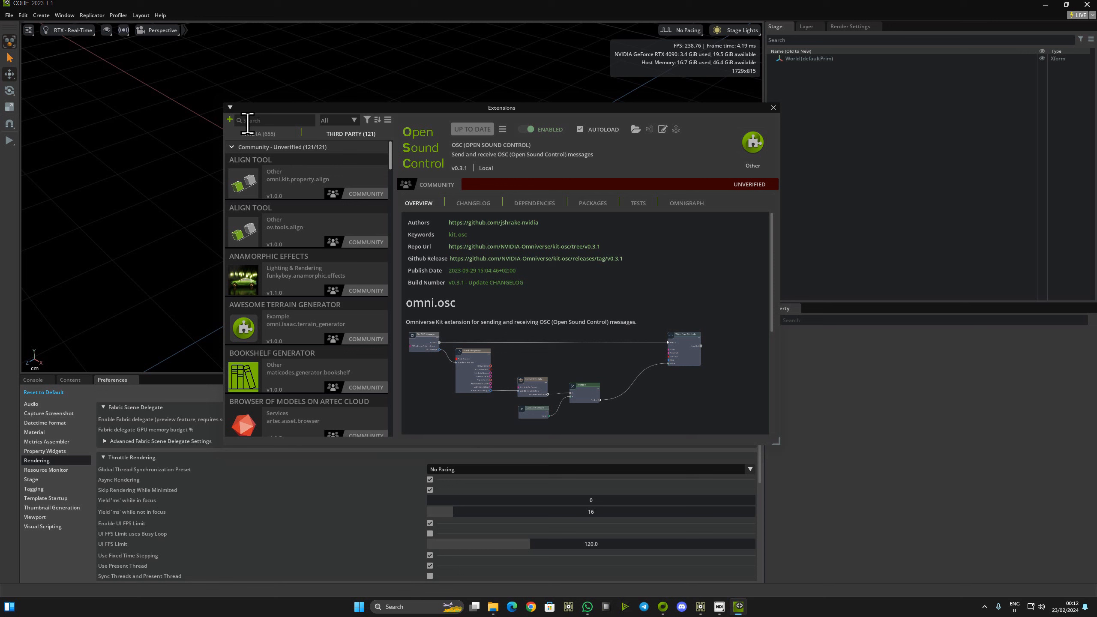
Try to create a new extension template project named kit-exts-project on the Desktop
{"action": "left_click", "coordinate": [230, 120]}
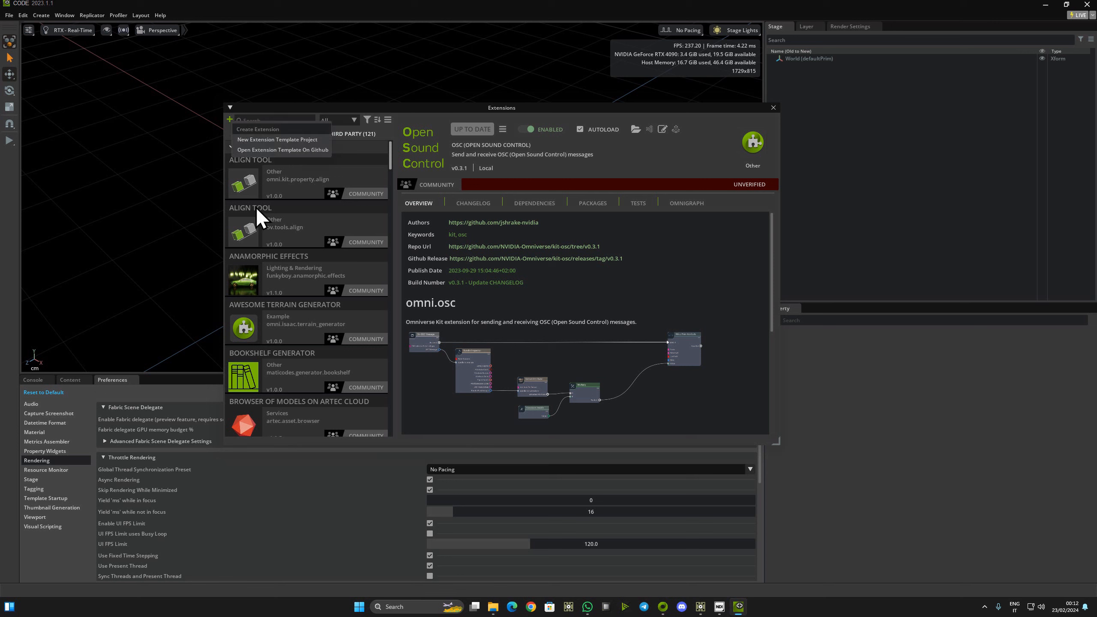
{"action": "left_click", "coordinate": [260, 140]}
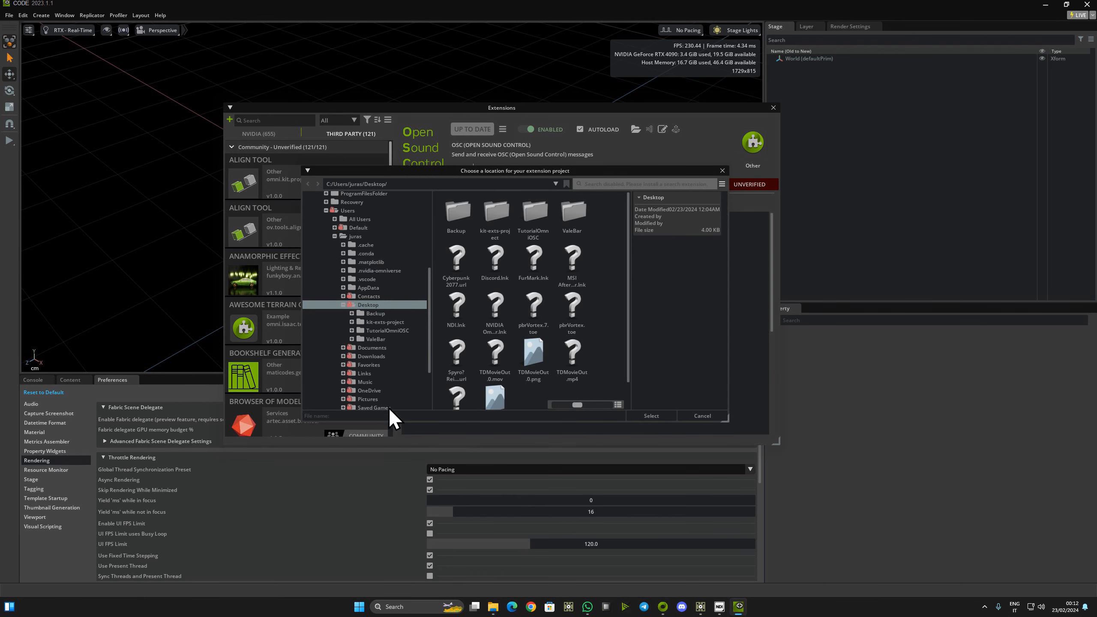
{"action": "left_click", "coordinate": [651, 415]}
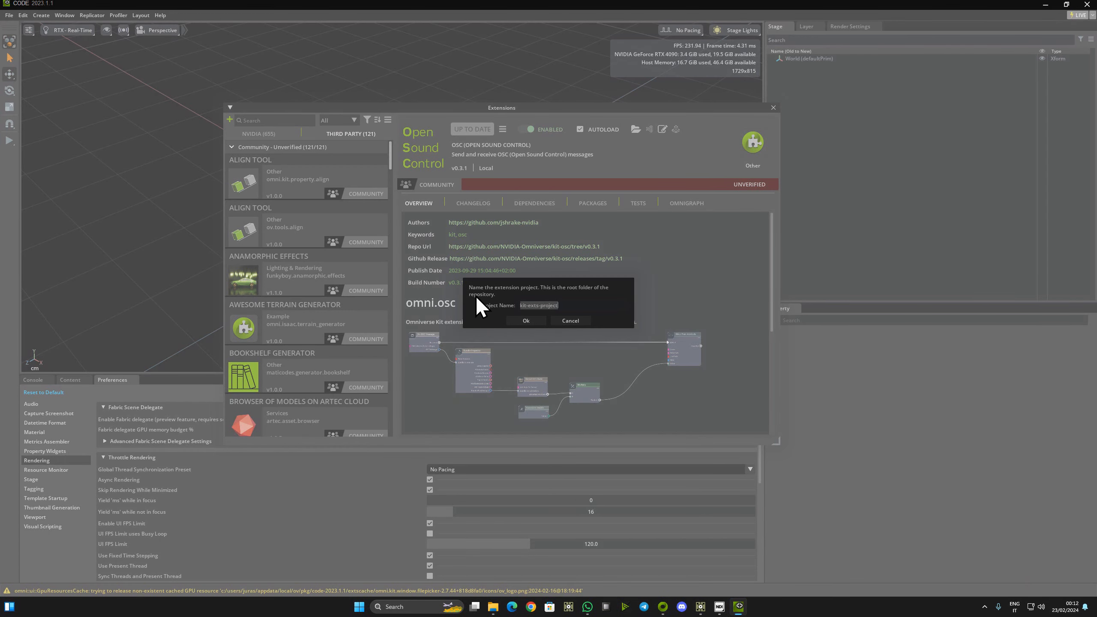
{"action": "left_click", "coordinate": [529, 322]}
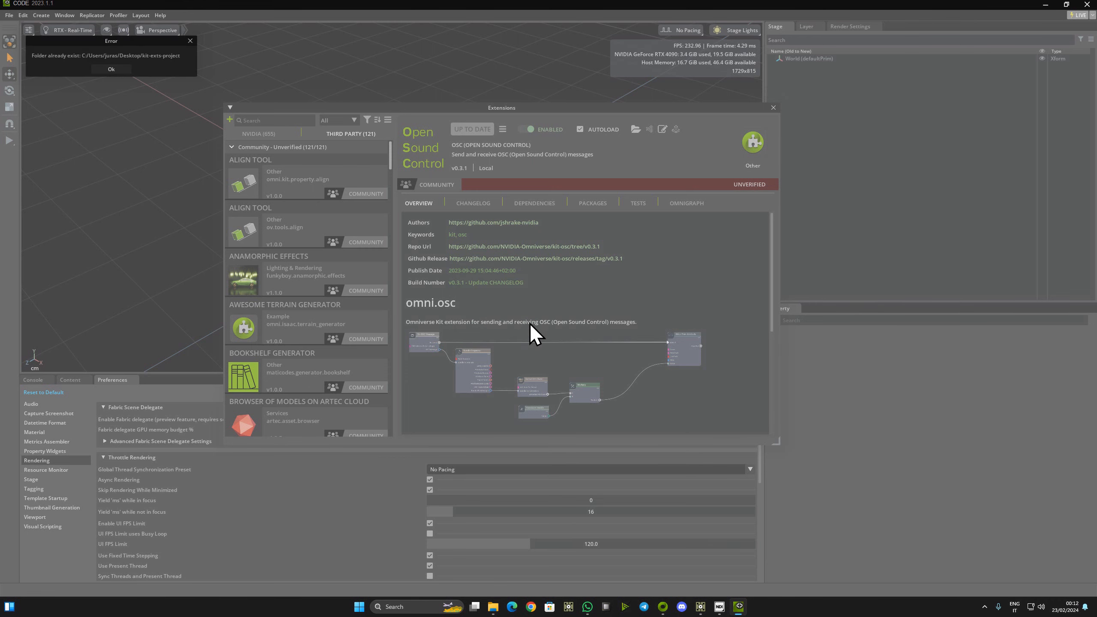
{"action": "left_click", "coordinate": [114, 70]}
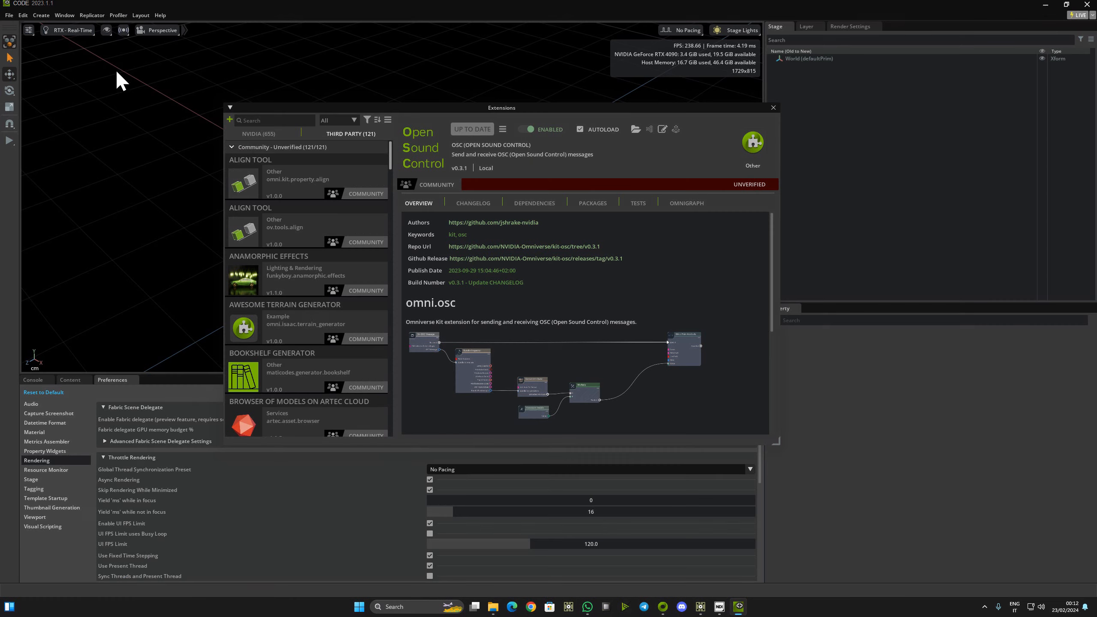
Switch to File Explorer and delete the existing kit-exts-project folder from the Desktop
{"action": "mouse_move", "coordinate": [492, 607]}
{"action": "left_click", "coordinate": [410, 570]}
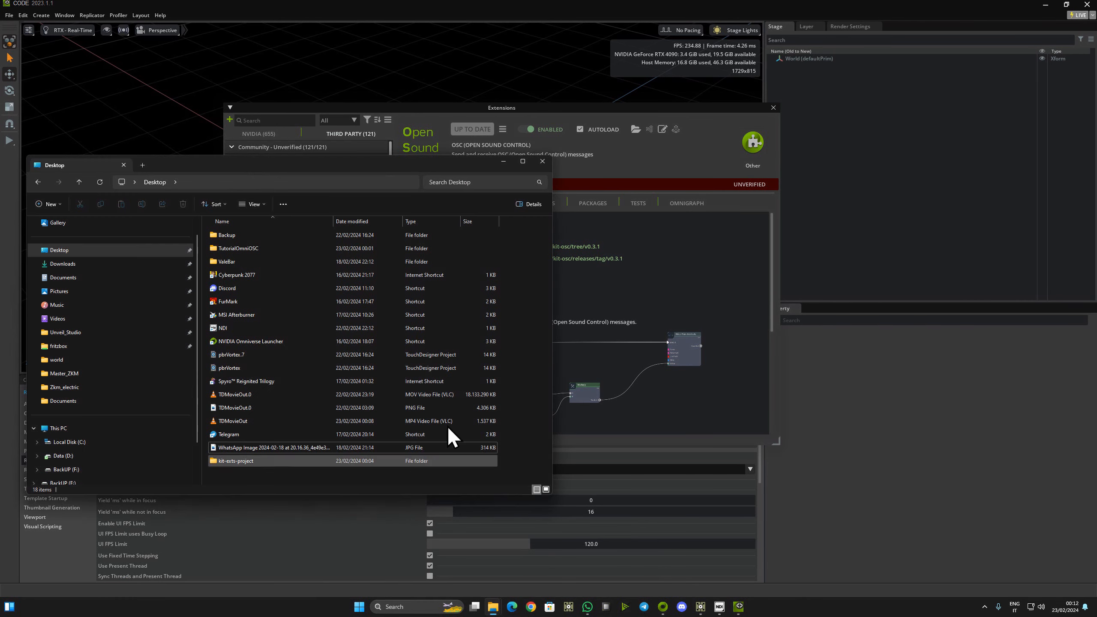
{"action": "left_click", "coordinate": [268, 460]}
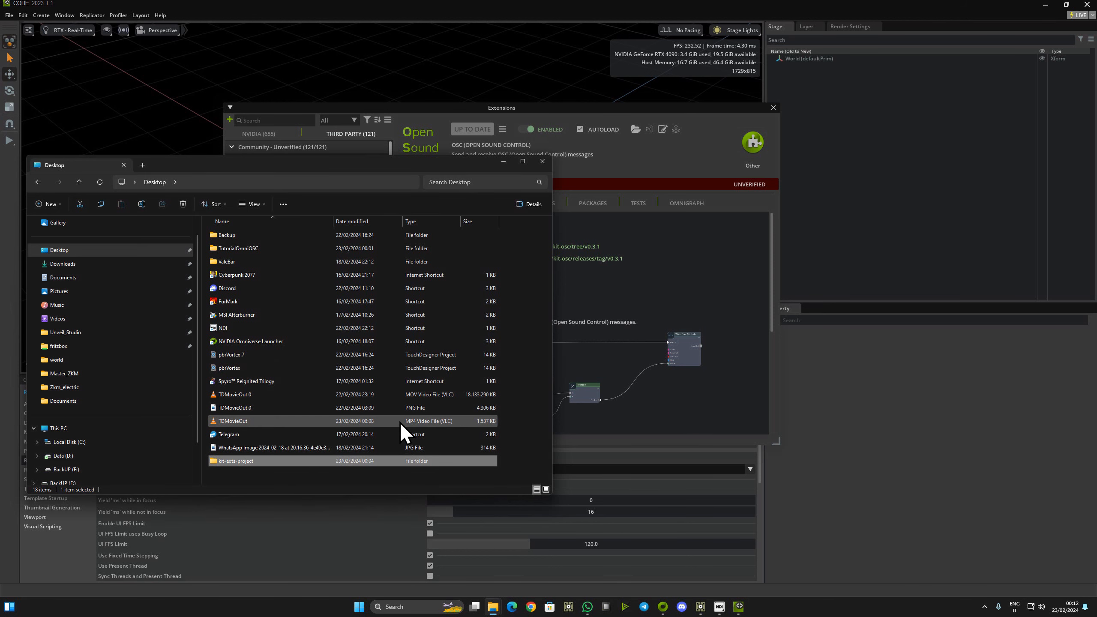
{"action": "left_click", "coordinate": [613, 158]}
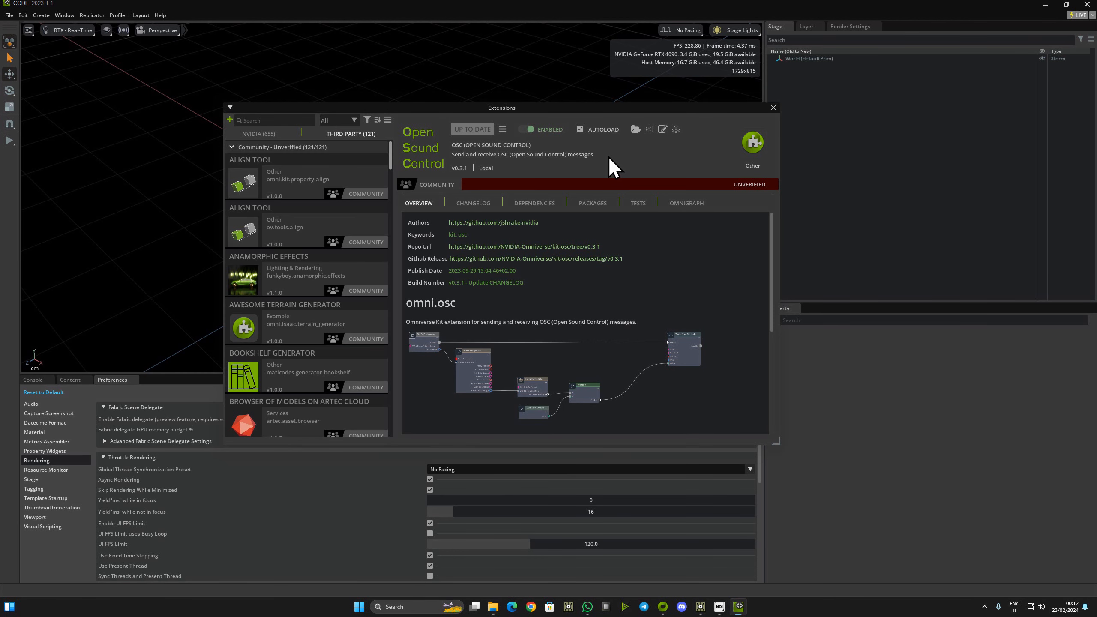
Create a new extension template project on the Desktop with project name kit-exts-project and extension name company.hello.world
{"action": "left_click", "coordinate": [229, 119]}
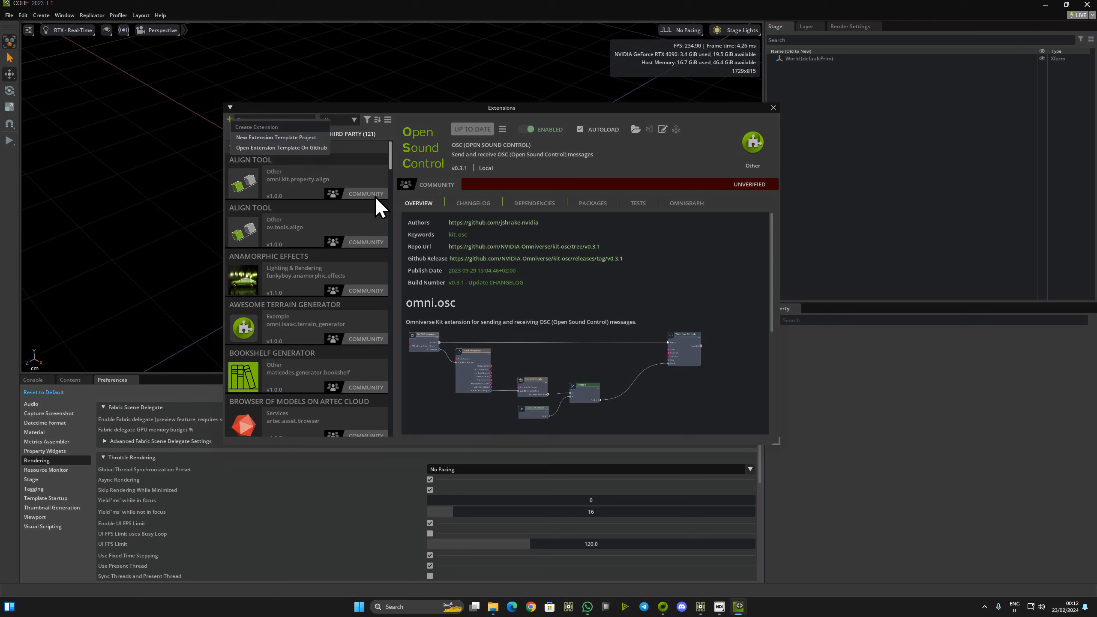
{"action": "left_click", "coordinate": [282, 138]}
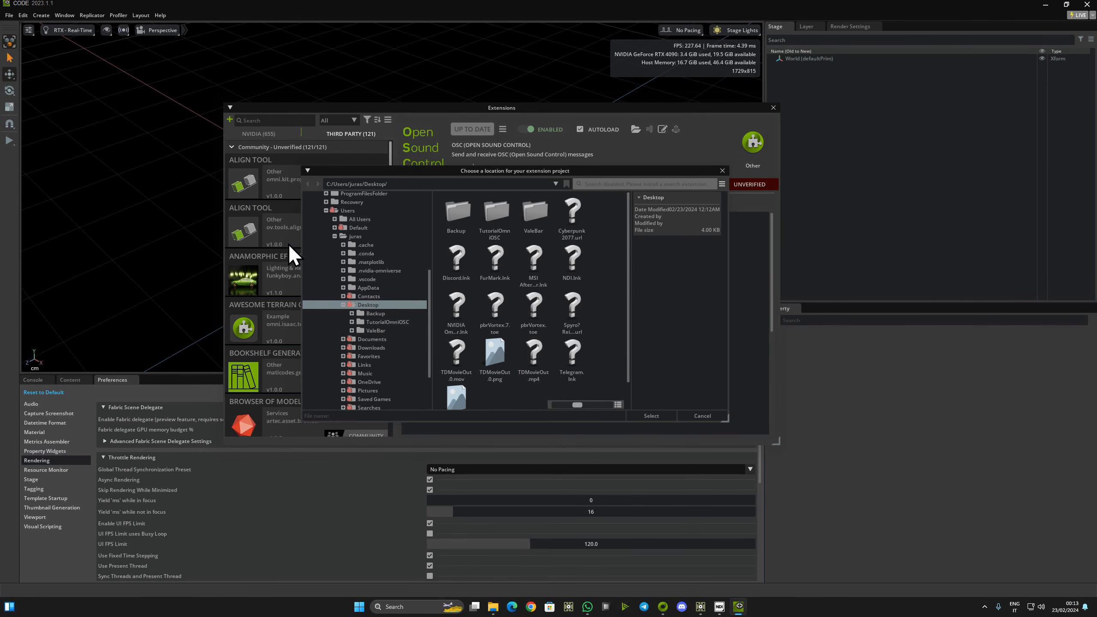
{"action": "left_click", "coordinate": [661, 417]}
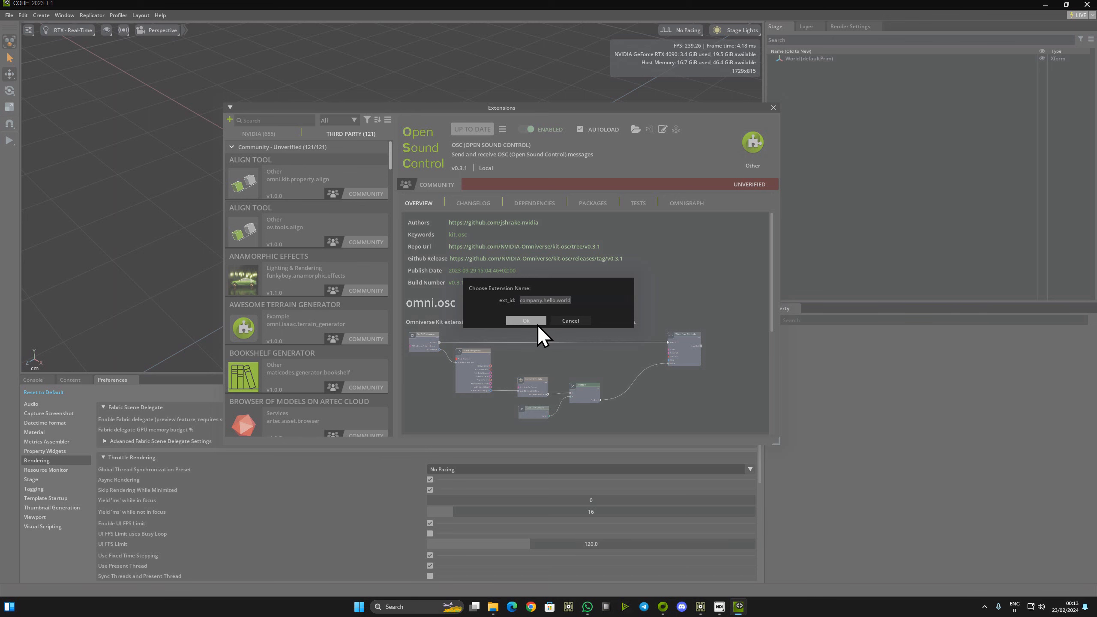
{"action": "left_click", "coordinate": [538, 322]}
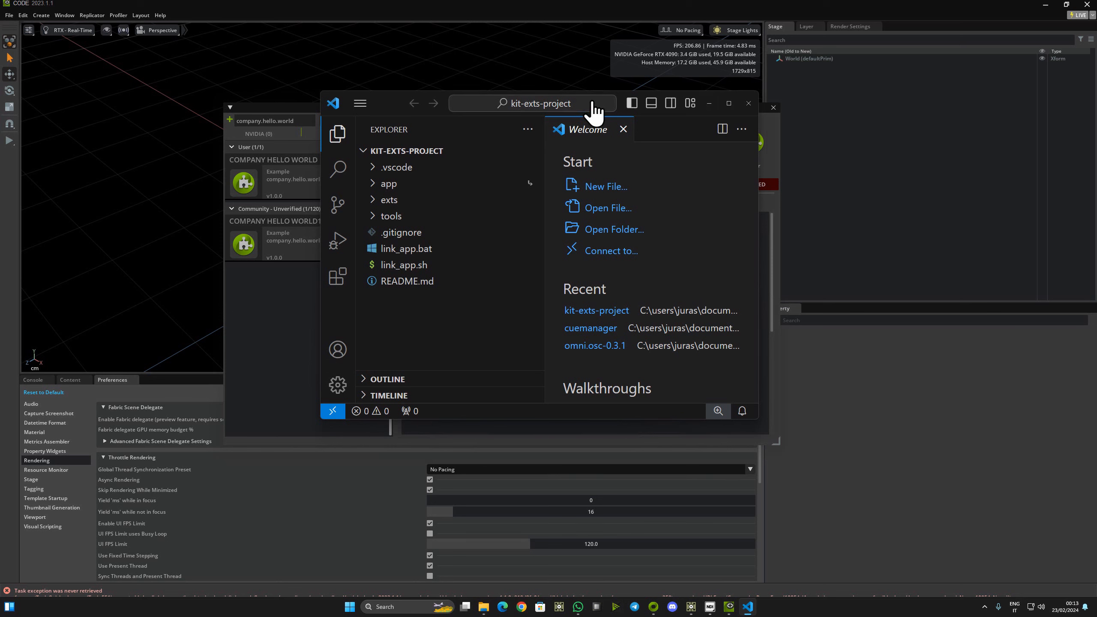
Dismiss the deprecated extensions notice in Visual Studio Code and close its window
{"action": "left_click_drag", "start_coordinate": [388, 101], "coordinate": [327, 168]}
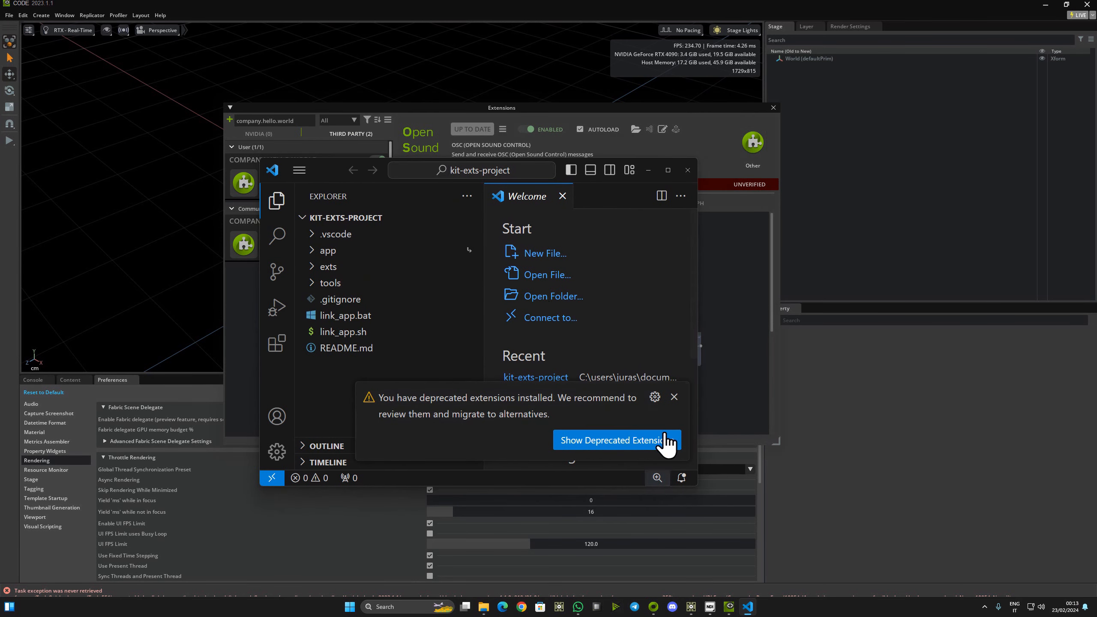
{"action": "left_click", "coordinate": [674, 405]}
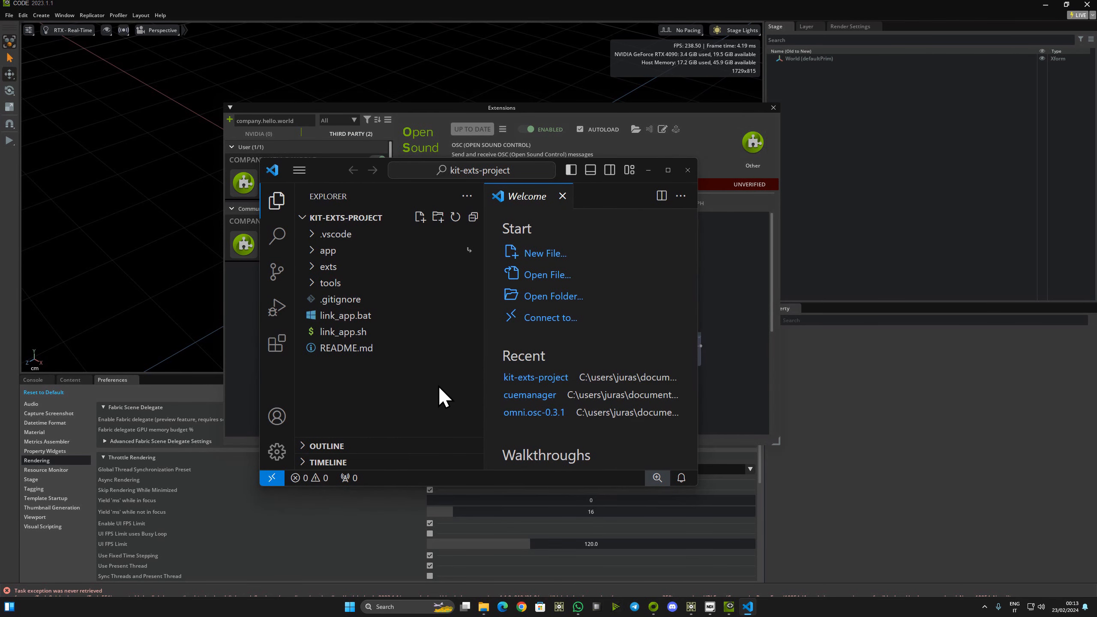
{"action": "left_click", "coordinate": [684, 170]}
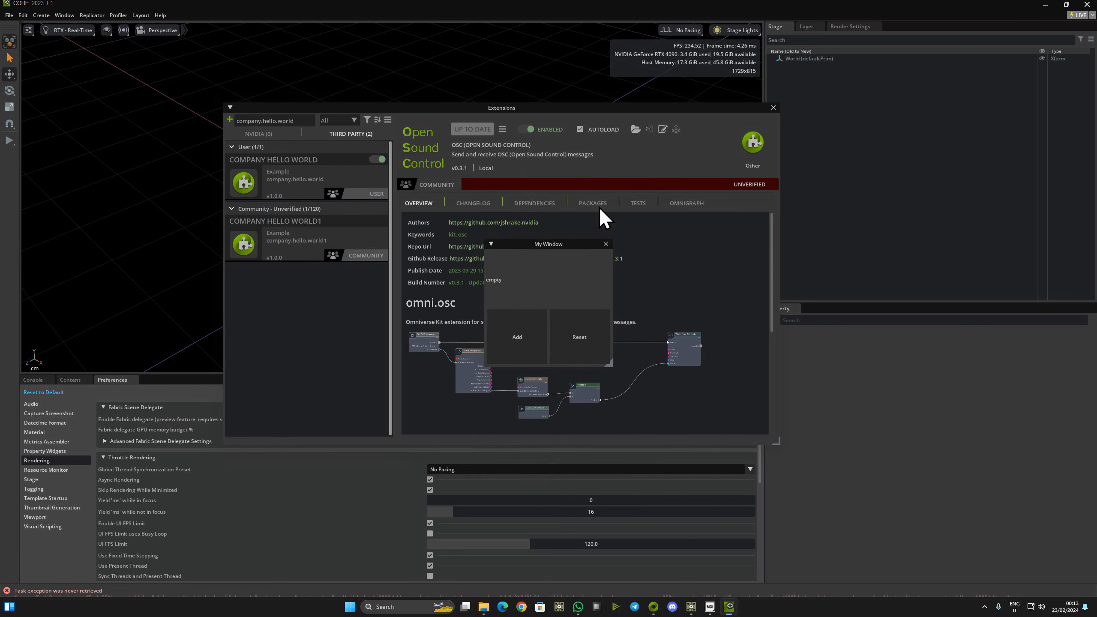
Test the sample extension's My Window by moving and enlarging it and adding to its counter seven times
{"action": "left_click_drag", "start_coordinate": [547, 252], "coordinate": [638, 229]}
{"action": "left_click", "coordinate": [564, 332]}
{"action": "left_click", "coordinate": [563, 332]}
{"action": "left_click", "coordinate": [563, 331]}
{"action": "left_click", "coordinate": [563, 330]}
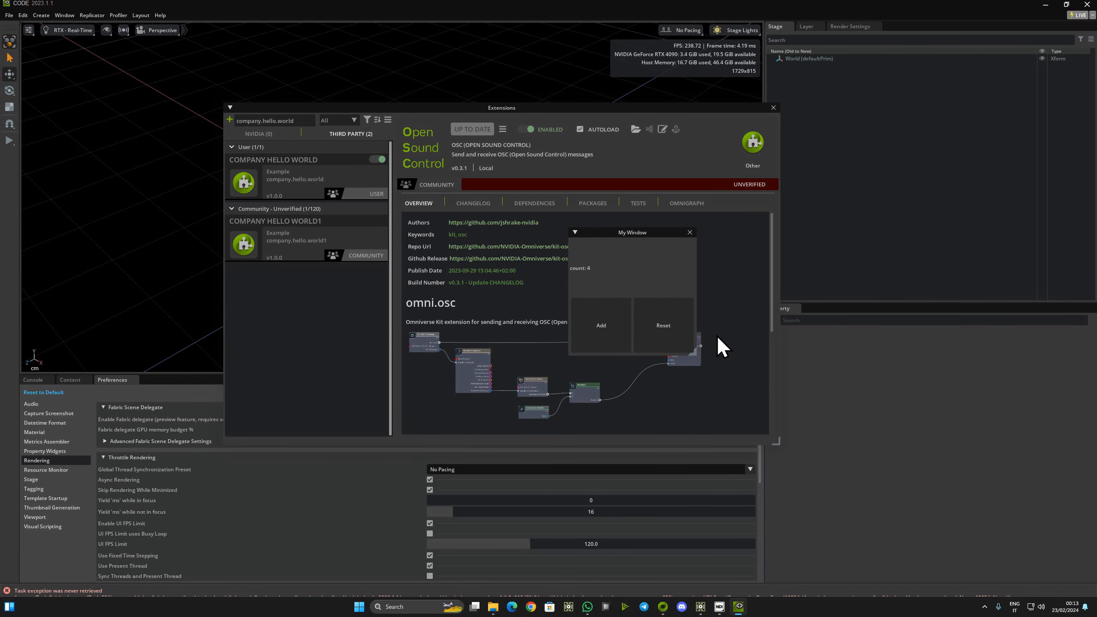
{"action": "left_click_drag", "start_coordinate": [698, 362], "coordinate": [838, 442]}
{"action": "left_click", "coordinate": [641, 405]}
{"action": "left_click", "coordinate": [641, 405]}
{"action": "left_click", "coordinate": [666, 406]}
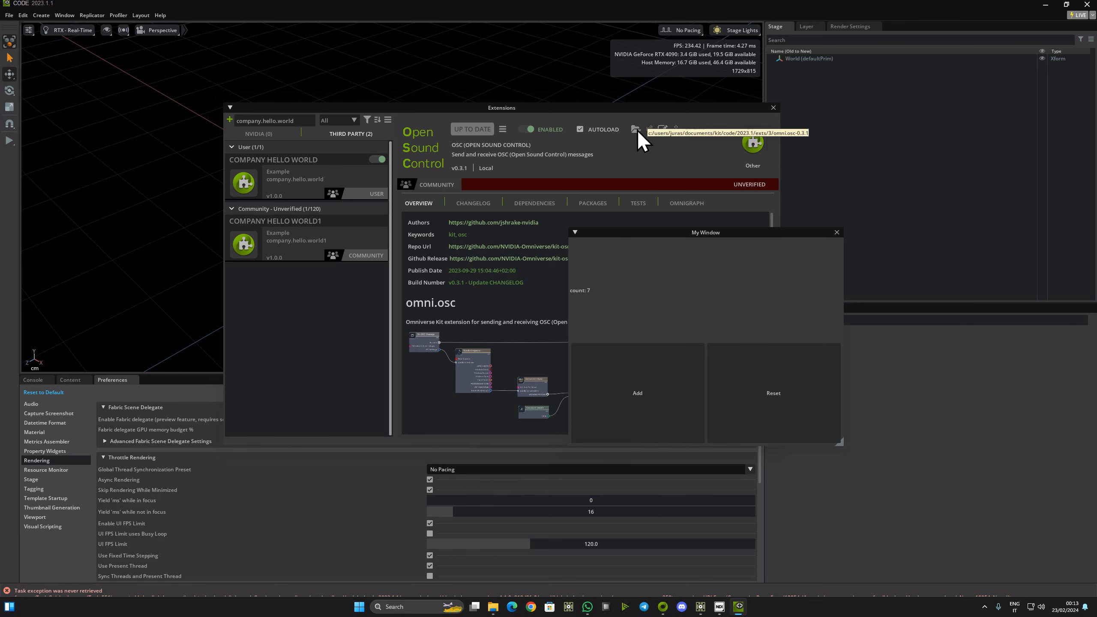
Select the Company Hello World extension and open its project folder in File Explorer
{"action": "left_click", "coordinate": [270, 181]}
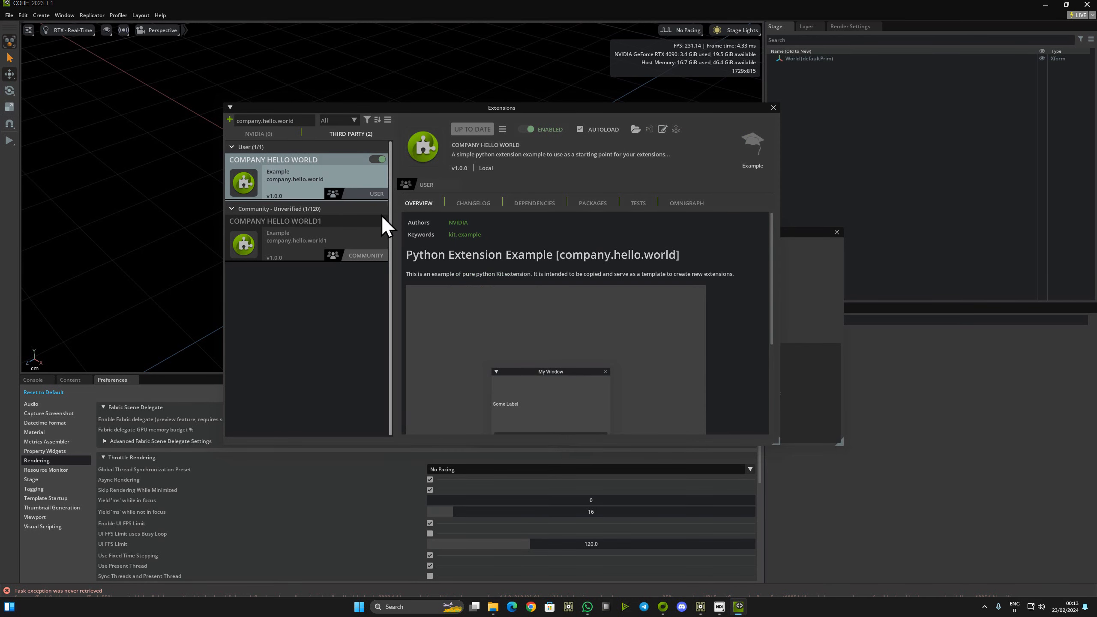
{"action": "left_click", "coordinate": [636, 129]}
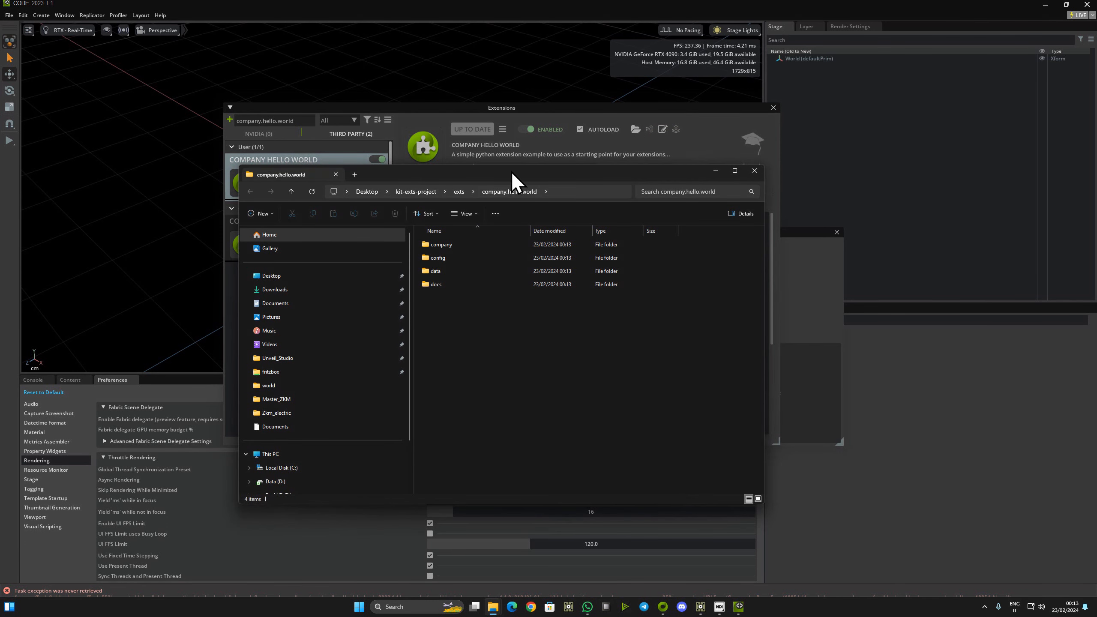
{"action": "left_click_drag", "start_coordinate": [489, 174], "coordinate": [798, 215]}
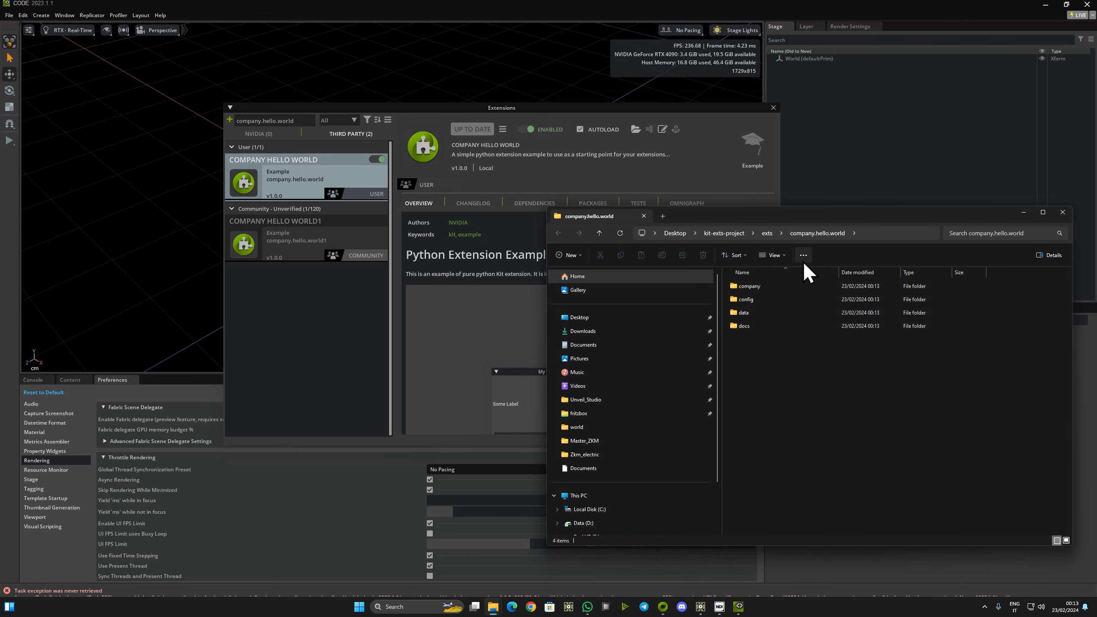
Check the extension's data folder and go to its company > hello > world folder
{"action": "double_click", "coordinate": [749, 316]}
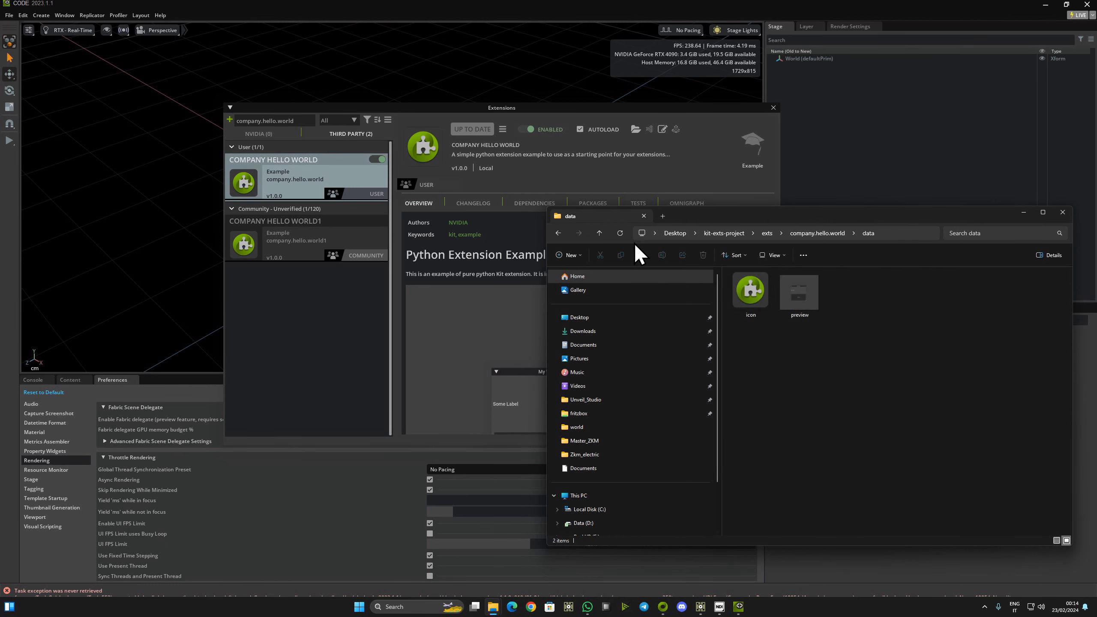
{"action": "left_click", "coordinate": [603, 235]}
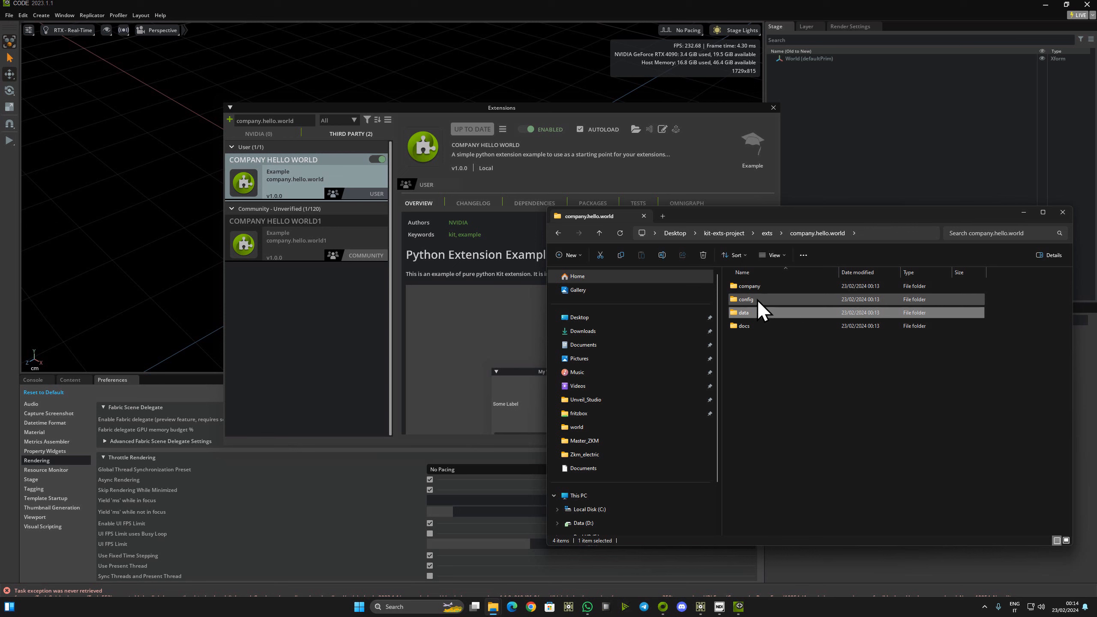
{"action": "double_click", "coordinate": [748, 287]}
{"action": "double_click", "coordinate": [748, 287]}
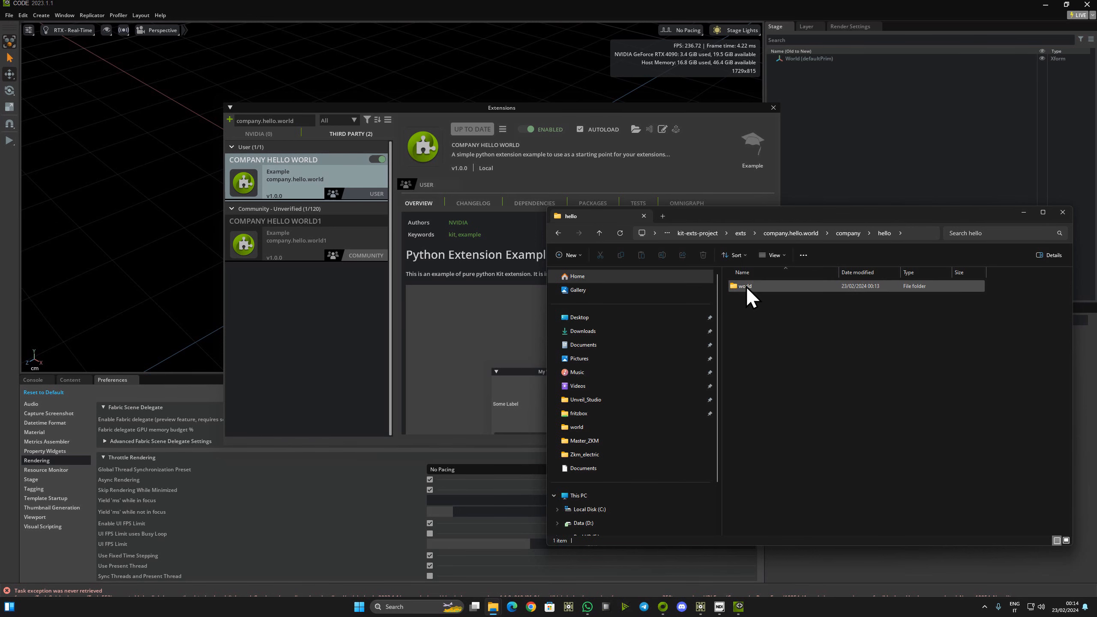
{"action": "double_click", "coordinate": [745, 288]}
{"action": "mouse_move", "coordinate": [759, 376]}
{"action": "left_mouse_down"}
{"action": "mouse_move", "coordinate": [768, 279]}
{"action": "mouse_move", "coordinate": [762, 367]}
{"action": "left_mouse_up"}
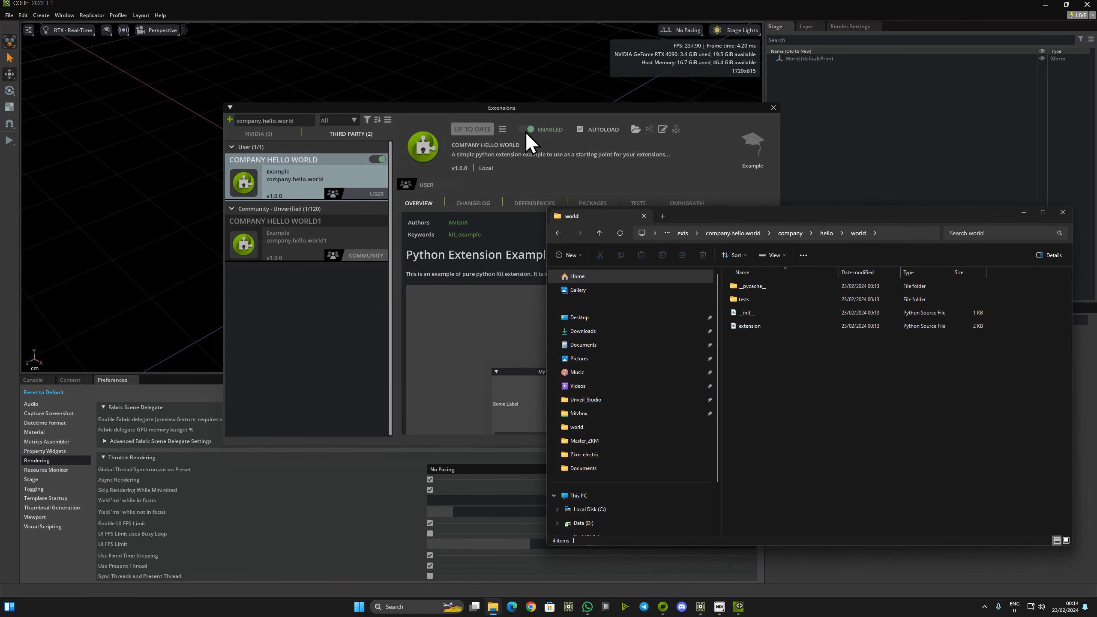
Disable the Company Hello World extension and place its world folder window beside the TutorialOmniOSC world folder window
{"action": "left_click", "coordinate": [526, 130]}
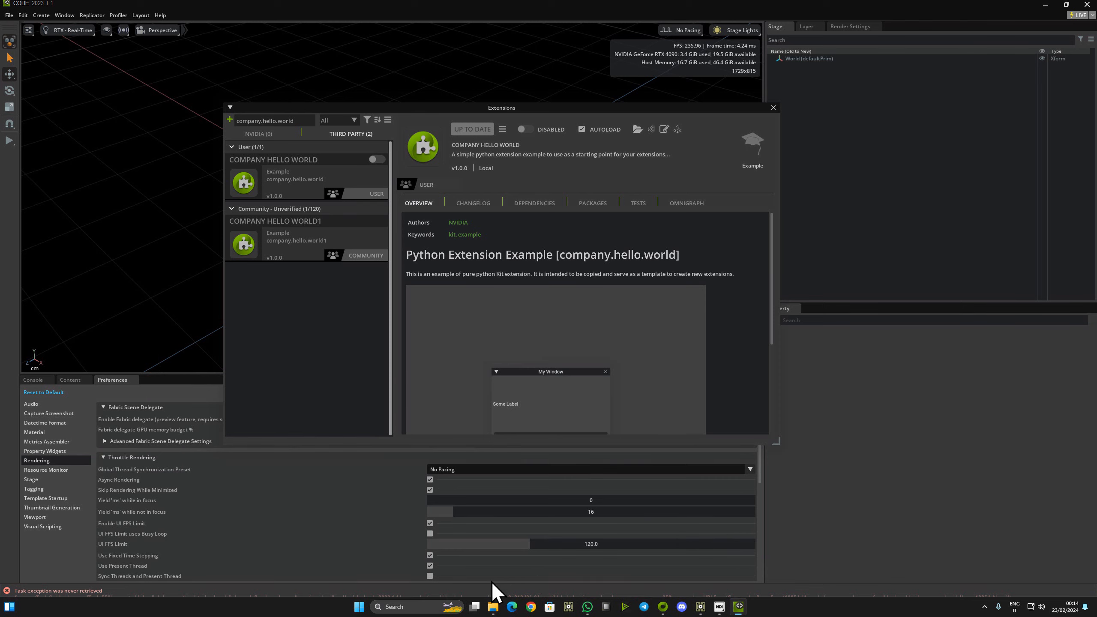
{"action": "mouse_move", "coordinate": [493, 606]}
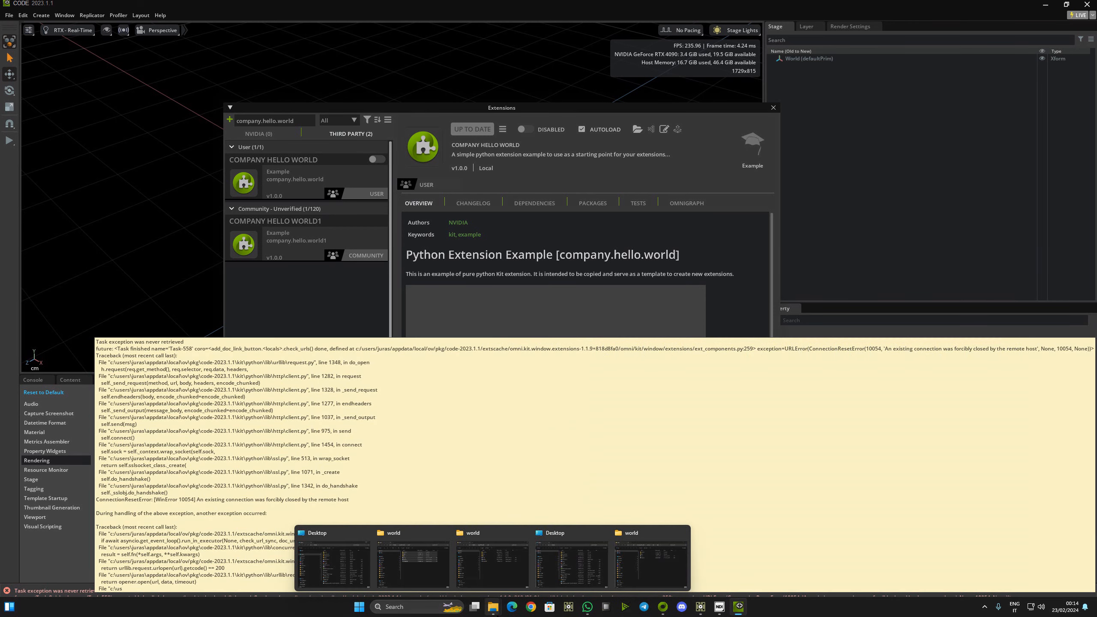
{"action": "left_click", "coordinate": [428, 567]}
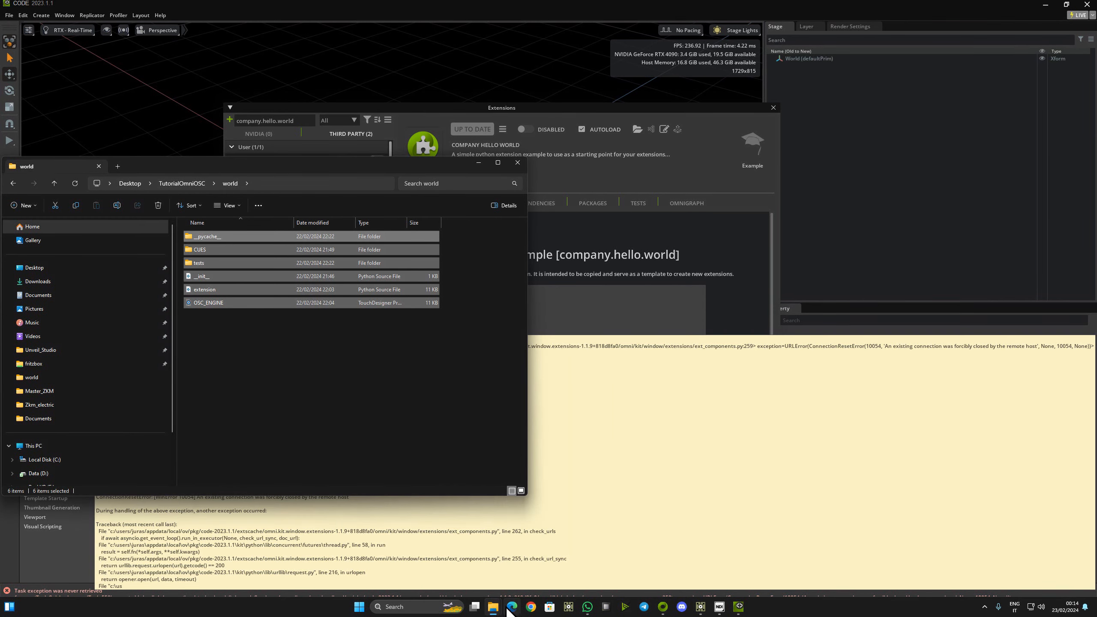
{"action": "mouse_move", "coordinate": [498, 606]}
{"action": "left_click", "coordinate": [639, 574]}
{"action": "left_click_drag", "start_coordinate": [790, 226], "coordinate": [769, 159]}
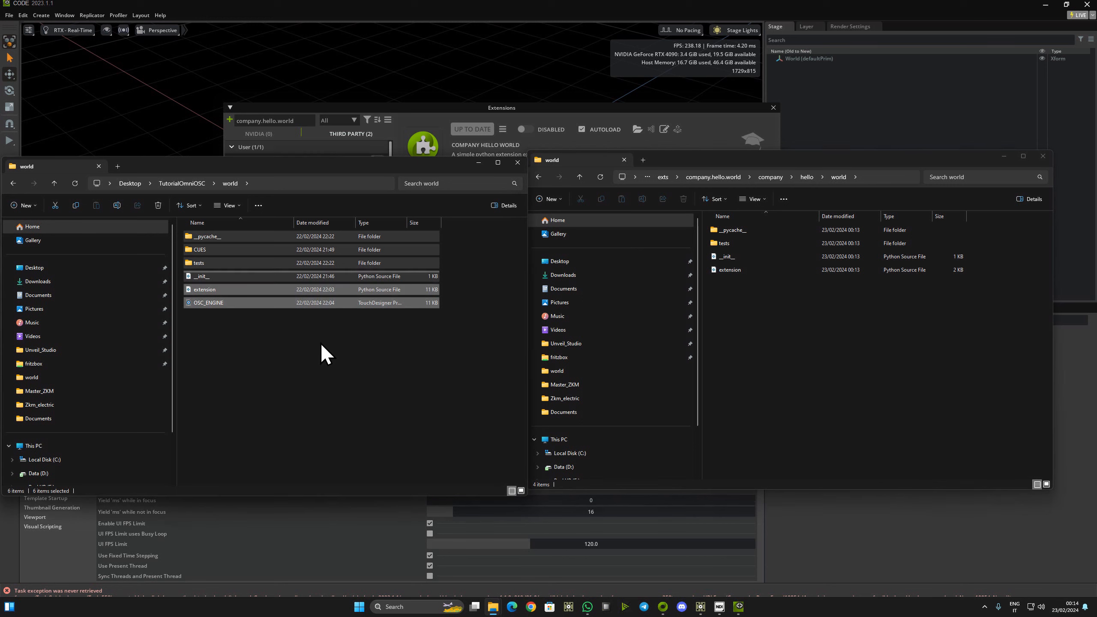
Delete all files and folders from the company.hello.world extension's world folder
{"action": "left_click_drag", "start_coordinate": [321, 344], "coordinate": [370, 230]}
{"action": "left_click", "coordinate": [874, 373]}
{"action": "left_click_drag", "start_coordinate": [777, 327], "coordinate": [800, 228]}
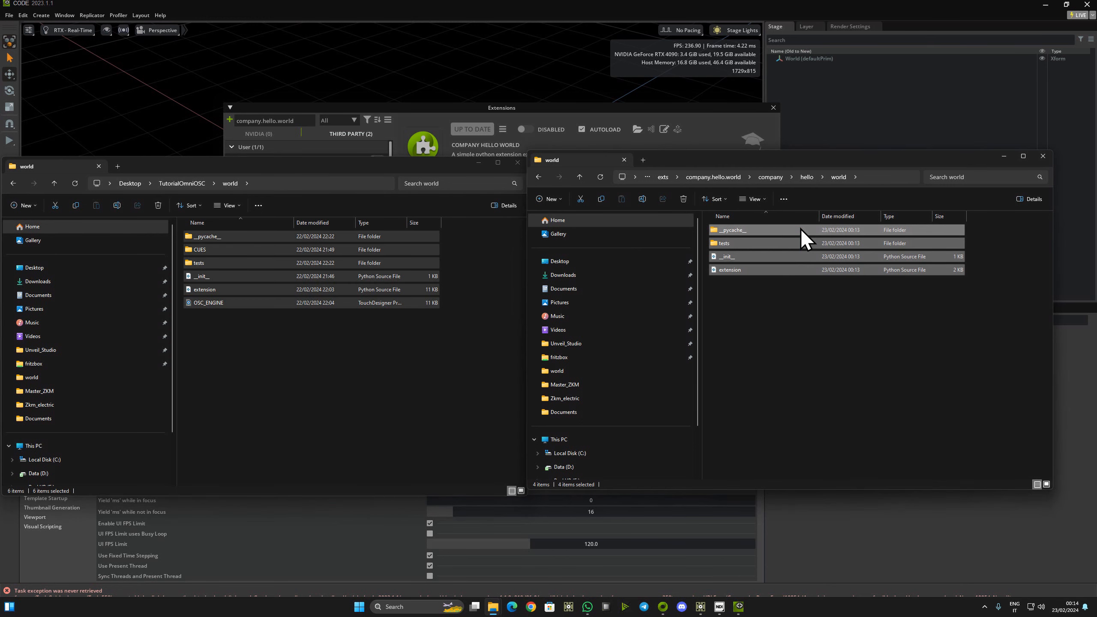
{"action": "key", "text": "Delete"}
Copy all files and folders from the TutorialOmniOSC world folder into the company.hello.world extension's empty world folder
{"action": "left_click", "coordinate": [401, 357]}
{"action": "left_click_drag", "start_coordinate": [315, 349], "coordinate": [348, 248]}
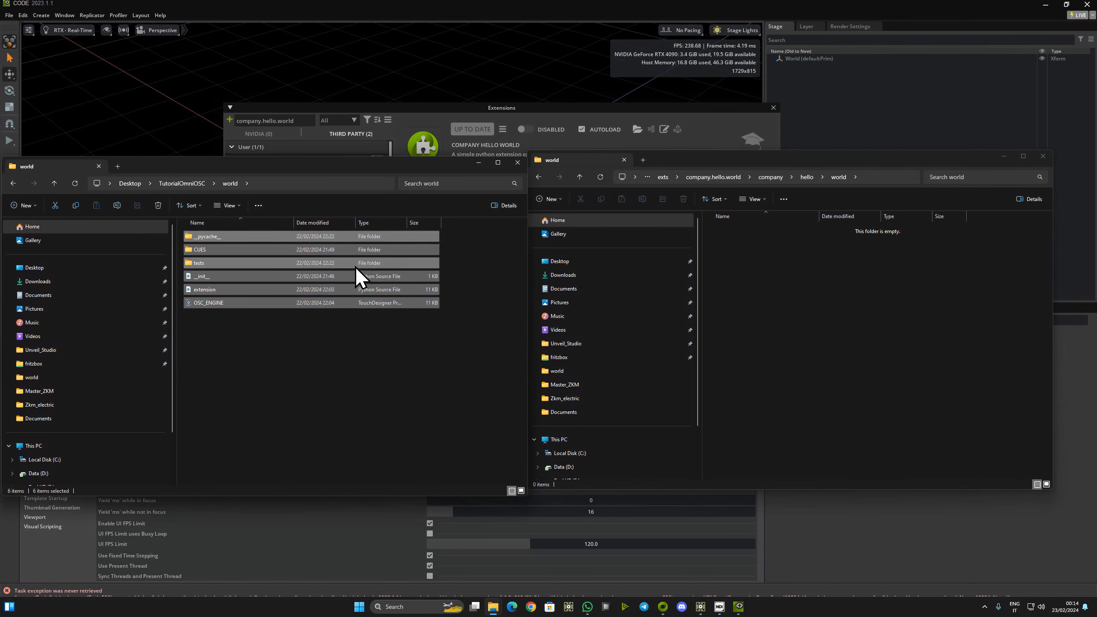
{"action": "left_click", "coordinate": [770, 281]}
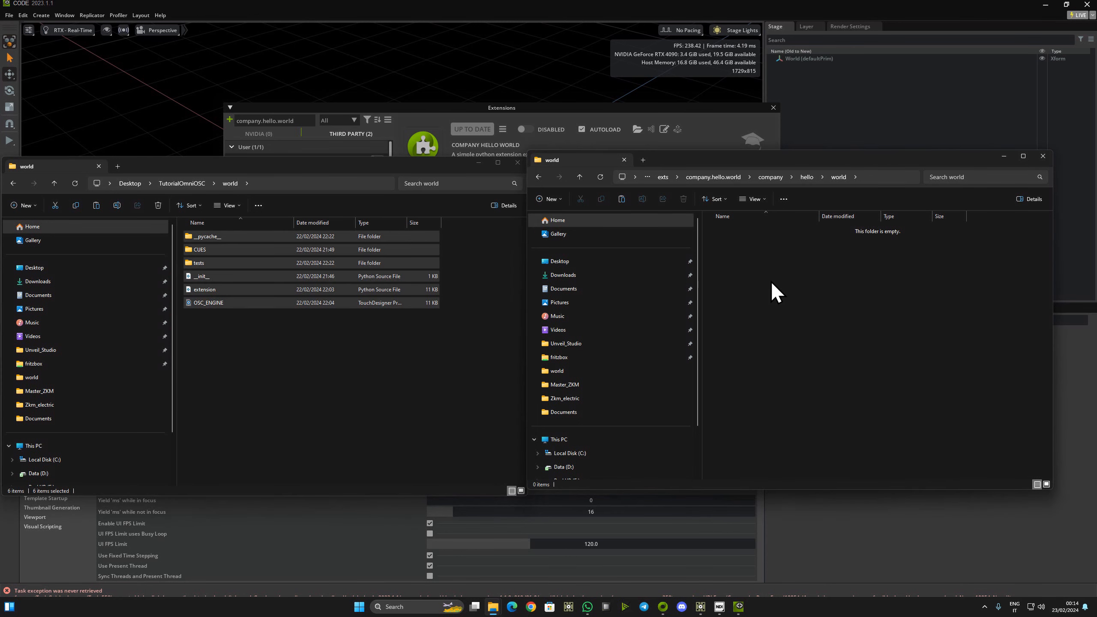
{"action": "key", "text": "ctrl+v"}
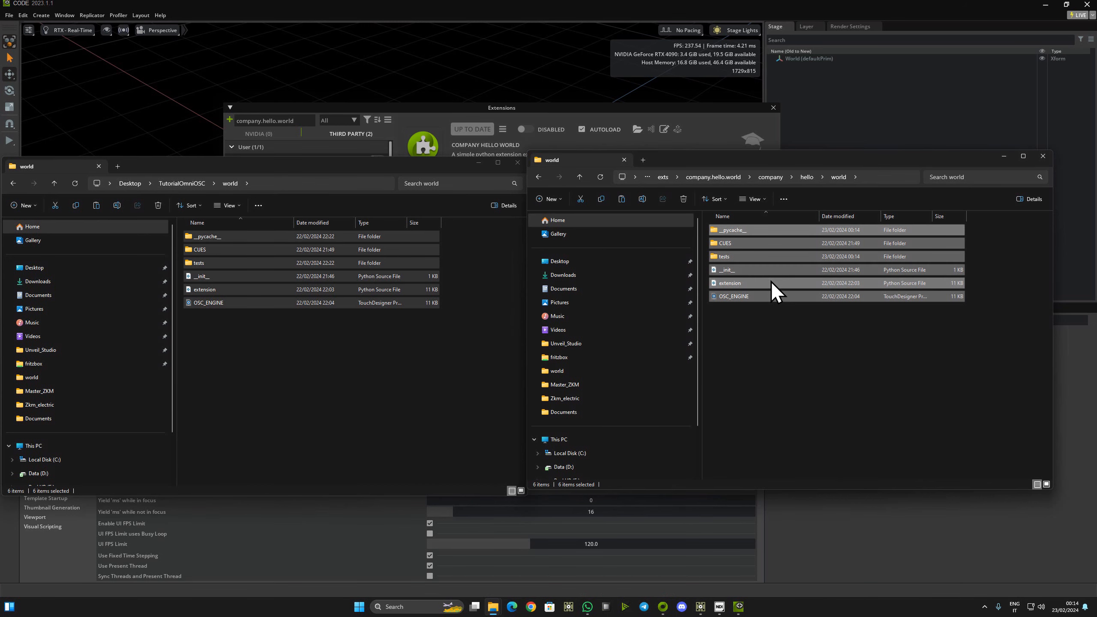
Enable the Company Hello World extension and tile the TouchDesigner window side by side with the Code window
{"action": "left_click", "coordinate": [496, 117]}
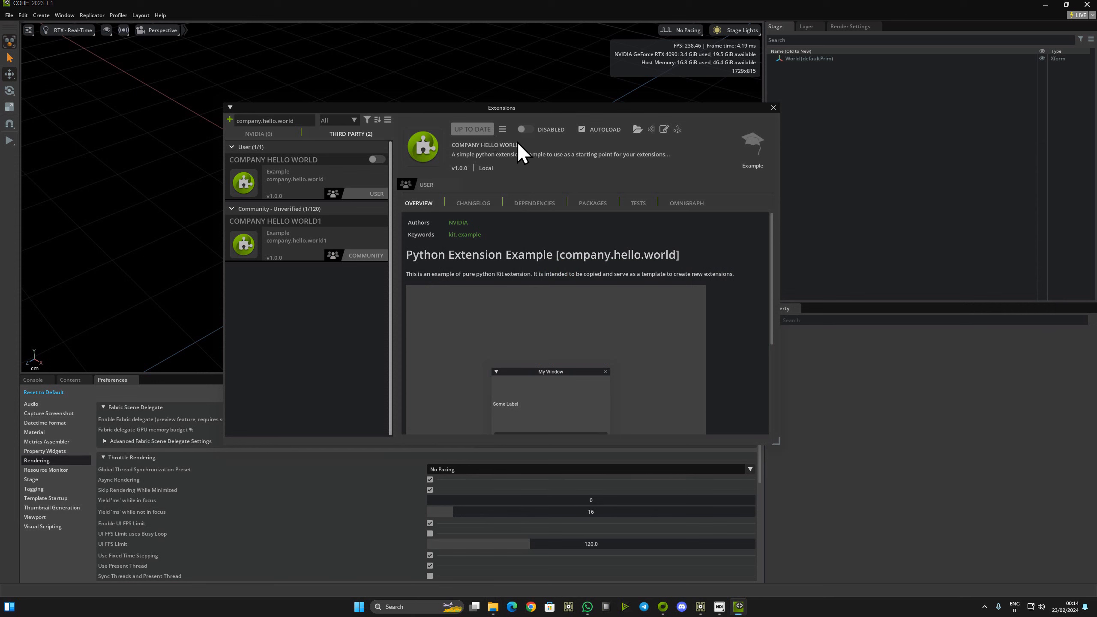
{"action": "left_click", "coordinate": [526, 130]}
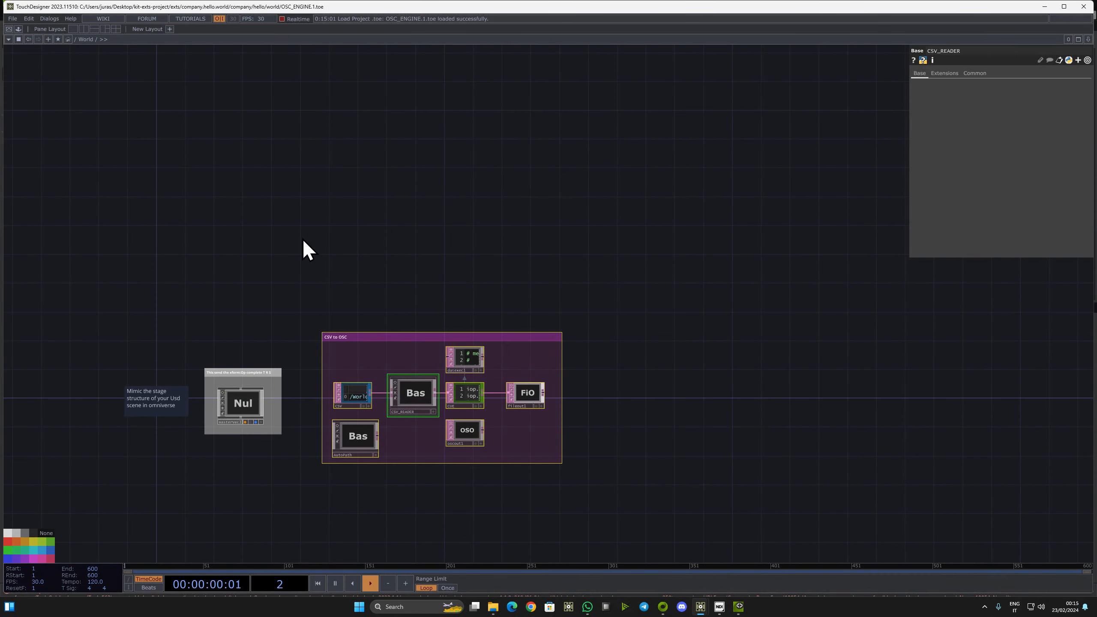
{"action": "left_click_drag", "start_coordinate": [274, 6], "coordinate": [497, 31]}
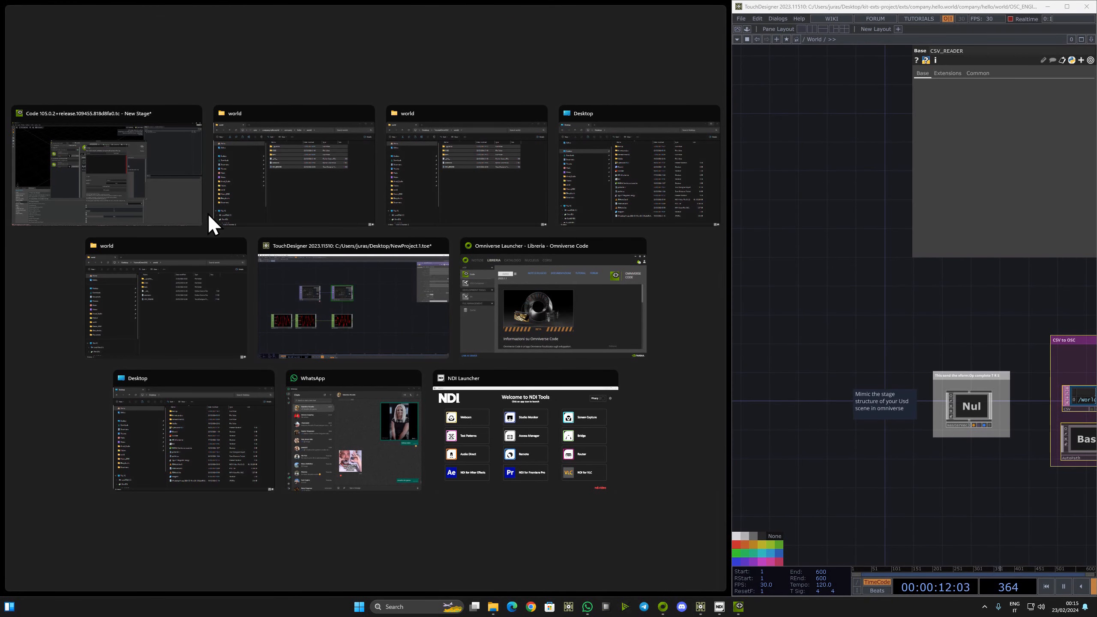
{"action": "left_click", "coordinate": [169, 206]}
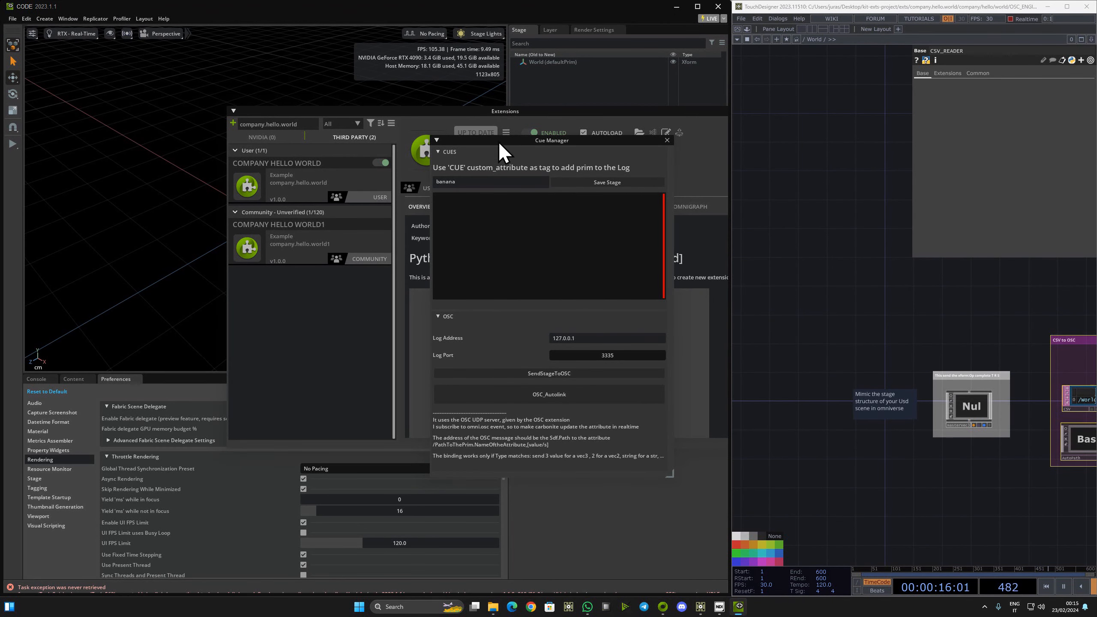
Dock the Extensions window beside the Property panel and place the floating Cue Manager window over the viewport
{"action": "left_click_drag", "start_coordinate": [511, 140], "coordinate": [192, 167]}
{"action": "left_click_drag", "start_coordinate": [502, 106], "coordinate": [585, 312]}
{"action": "left_click_drag", "start_coordinate": [245, 168], "coordinate": [385, 145]}
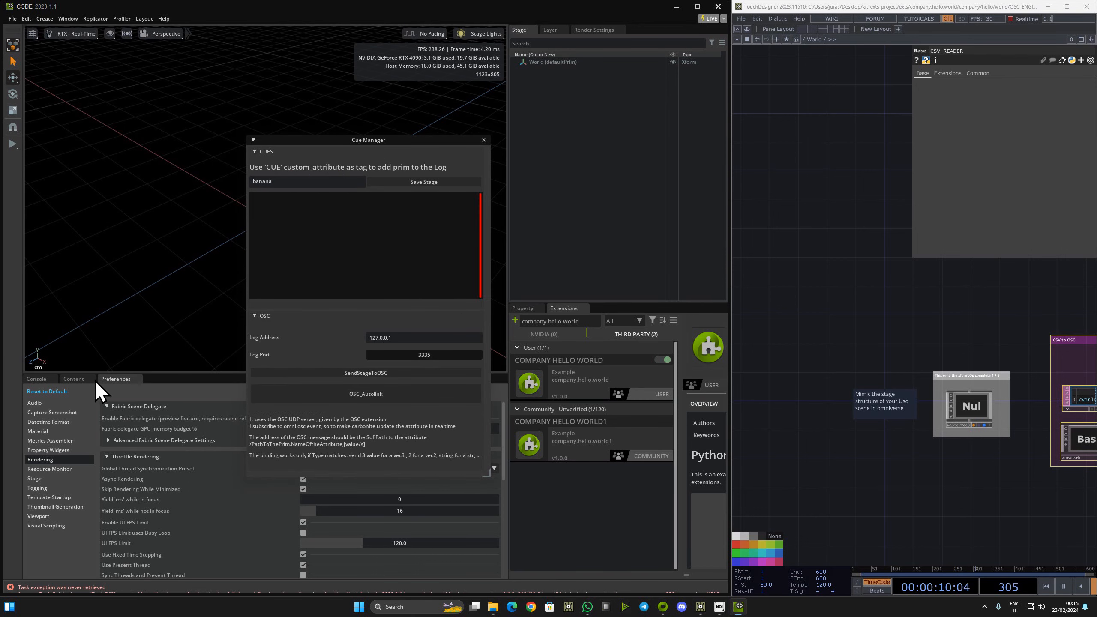
Close the Console, Content and Preferences panels below the viewport
{"action": "left_click", "coordinate": [49, 381]}
{"action": "left_click", "coordinate": [52, 378]}
{"action": "left_click", "coordinate": [49, 379]}
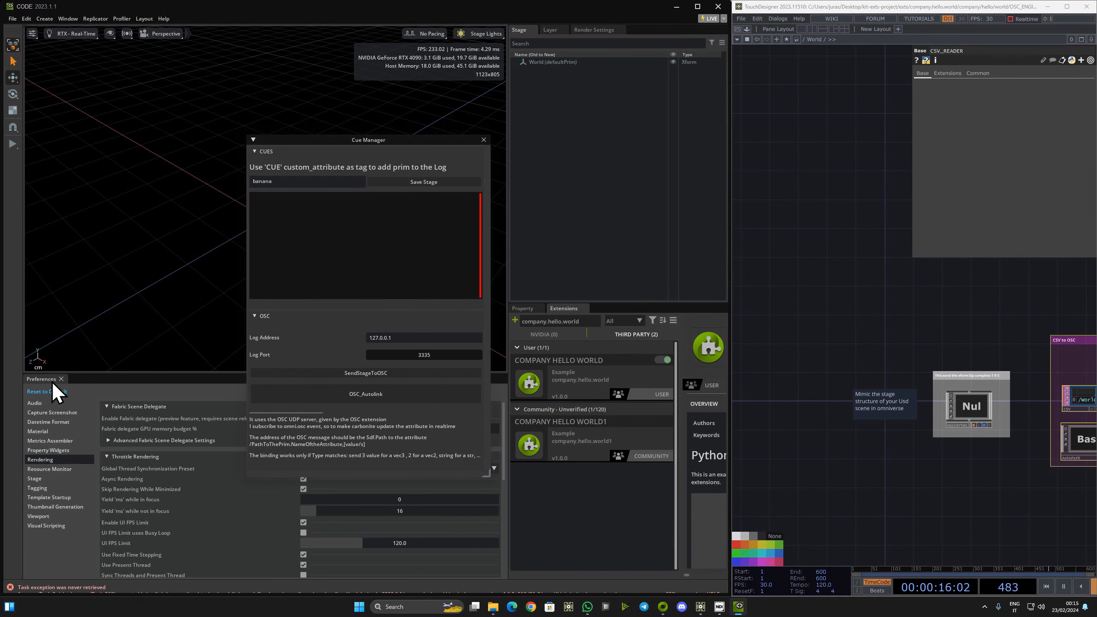
{"action": "left_click", "coordinate": [69, 379]}
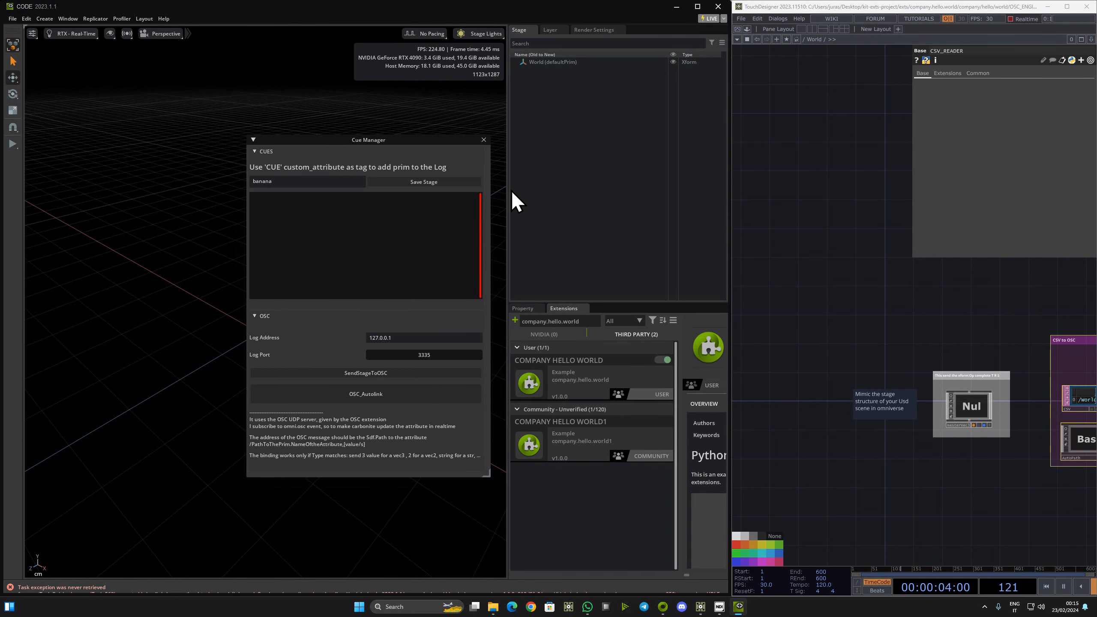
Try folding and unfolding the Cue Manager's sections, leaving CUES expanded and OSC collapsed
{"action": "left_click", "coordinate": [292, 151]}
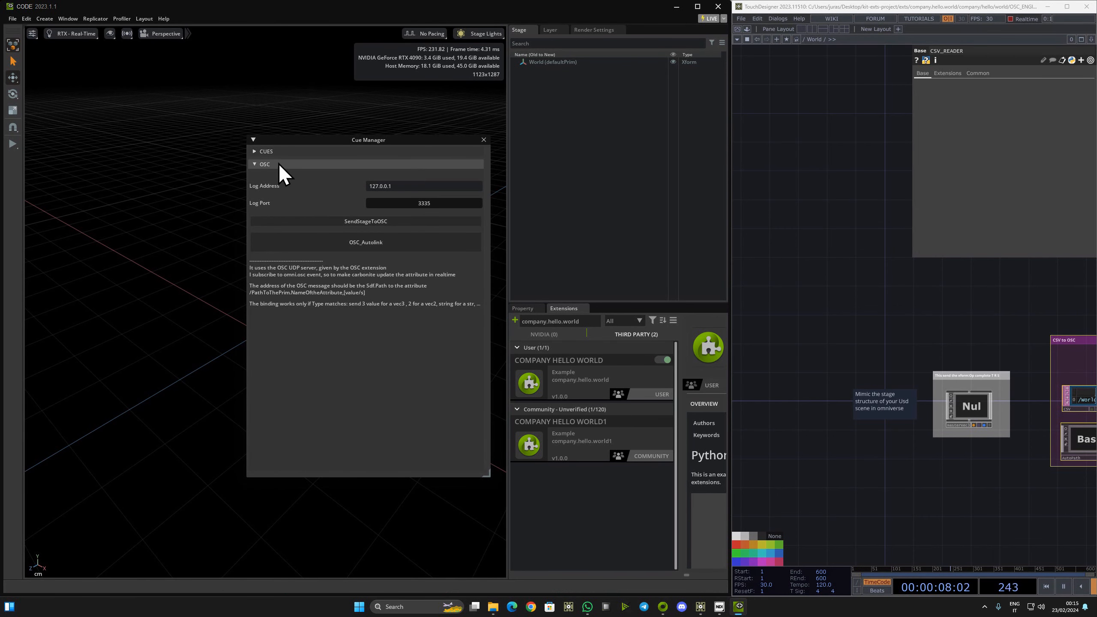
{"action": "left_click", "coordinate": [278, 164]}
{"action": "left_click", "coordinate": [283, 164]}
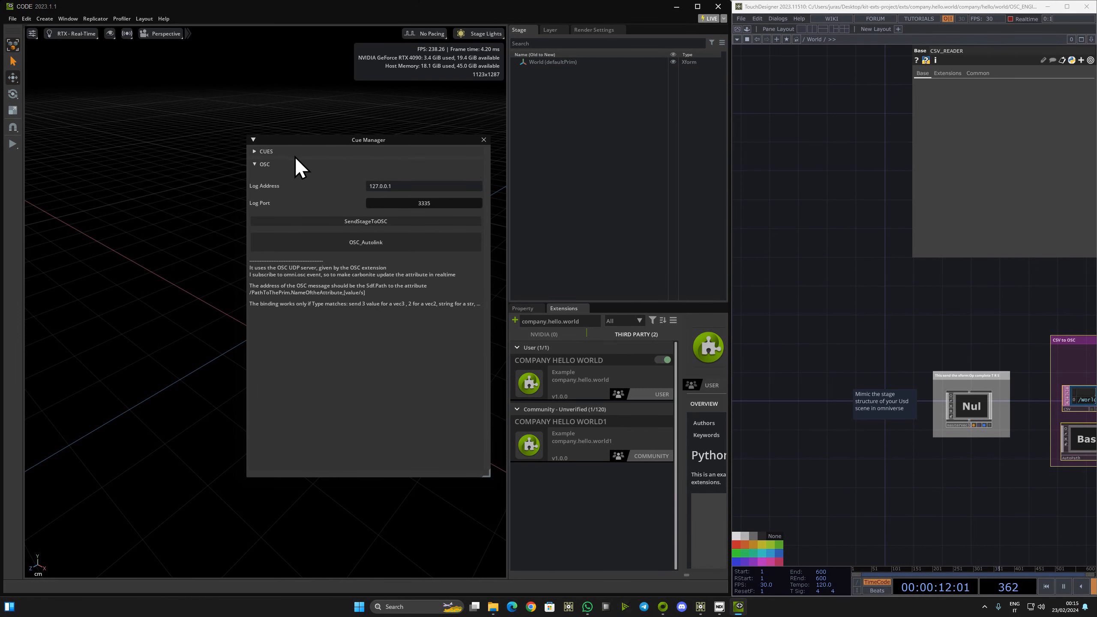
{"action": "left_click", "coordinate": [297, 154]}
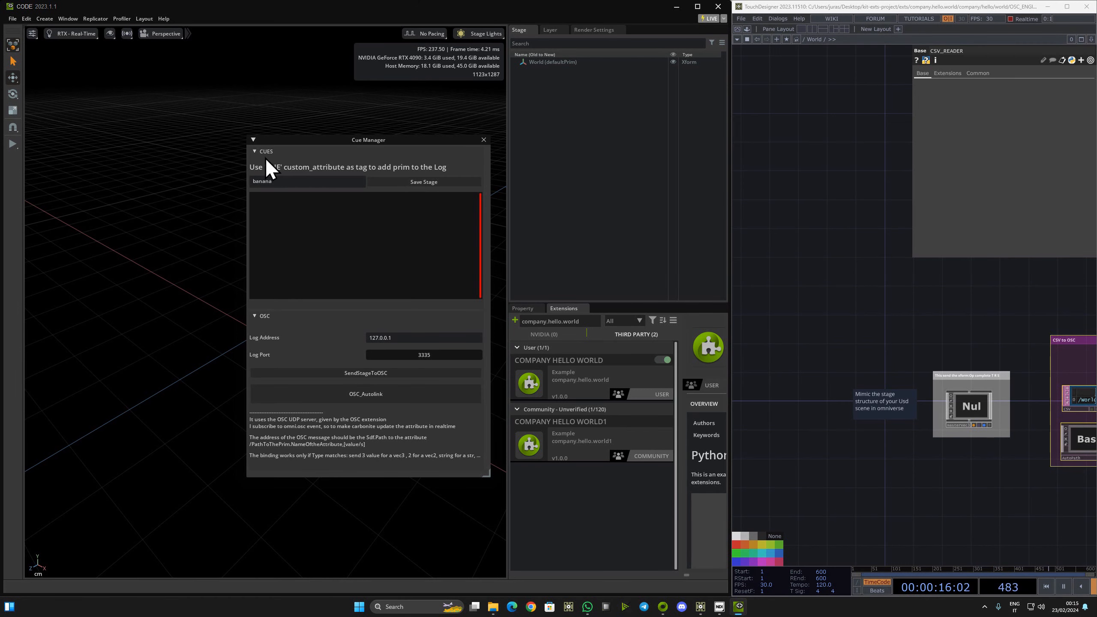
{"action": "left_click", "coordinate": [291, 314]}
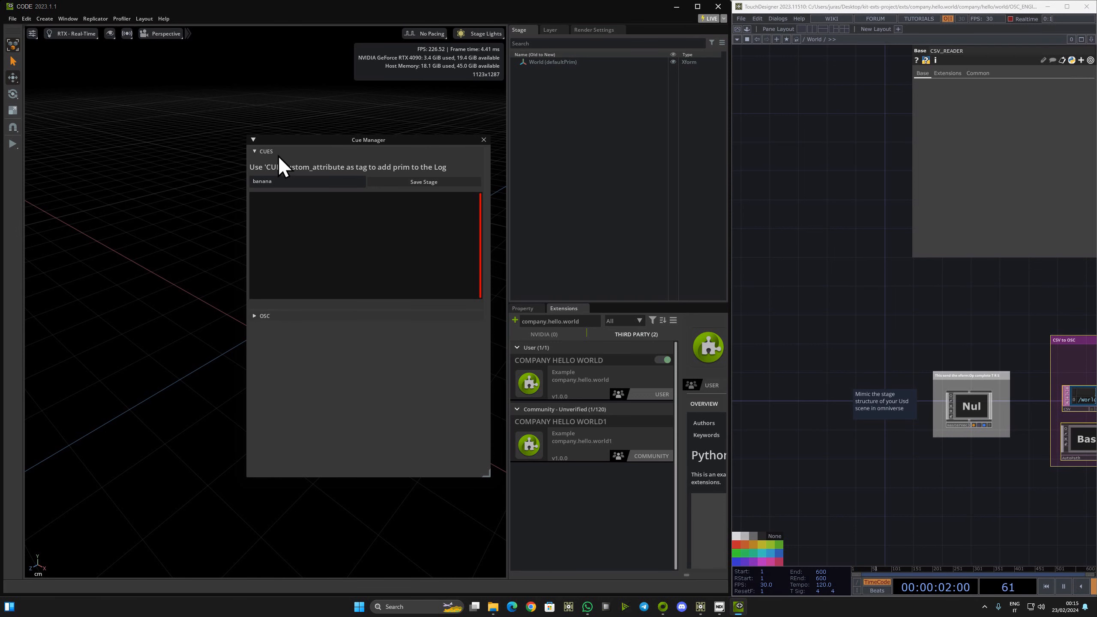
Save the stage as a cue named banana in the Cue Manager and delete that cue from the list
{"action": "left_click", "coordinate": [288, 186]}
{"action": "left_click", "coordinate": [435, 182]}
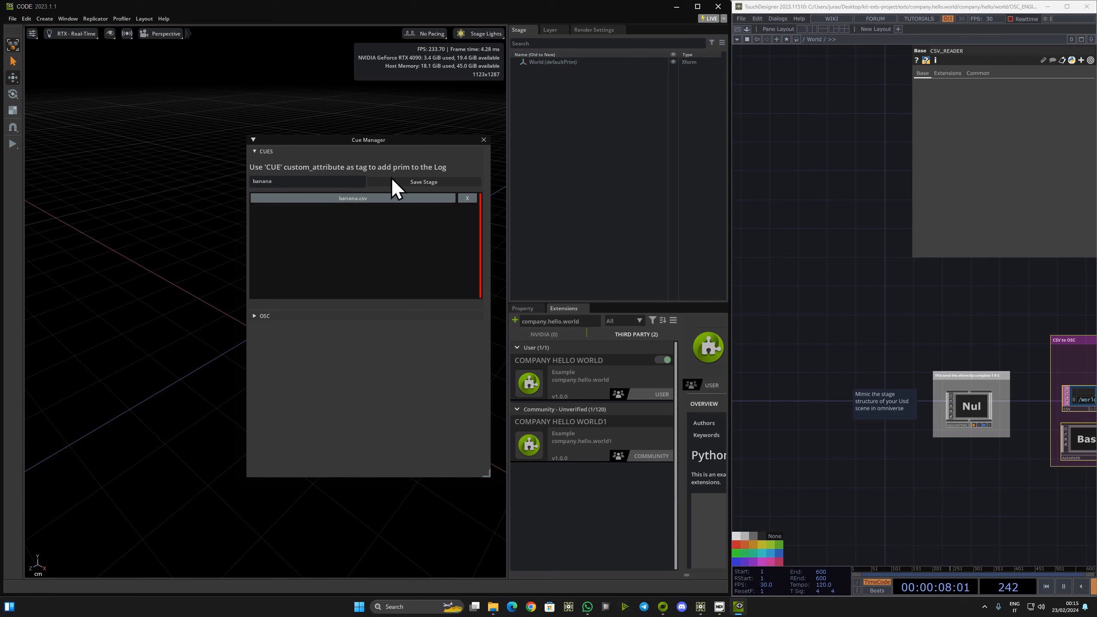
{"action": "left_click", "coordinate": [468, 199]}
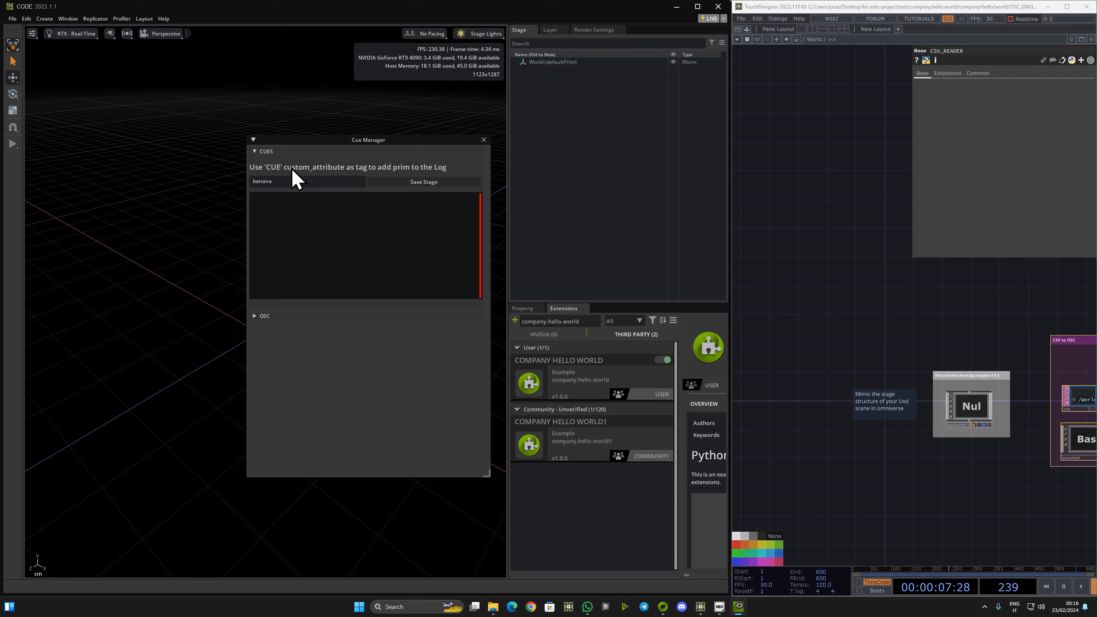
Save the stage as four separate cues named banana, ciao, pizza and pasta
{"action": "left_click", "coordinate": [442, 183]}
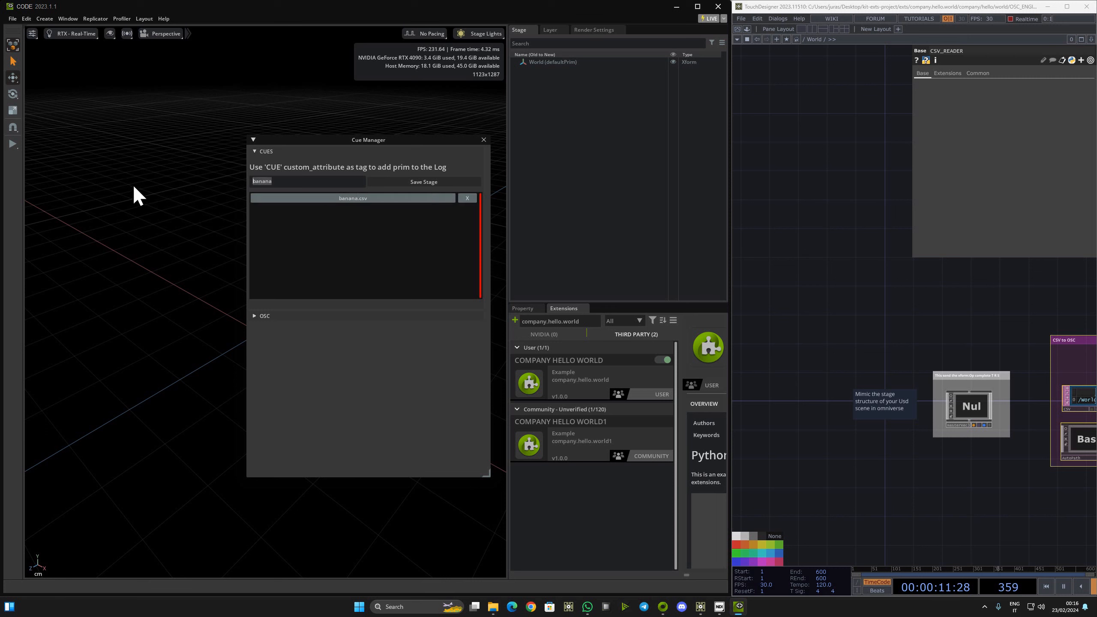
{"action": "type", "text": "ciao"}
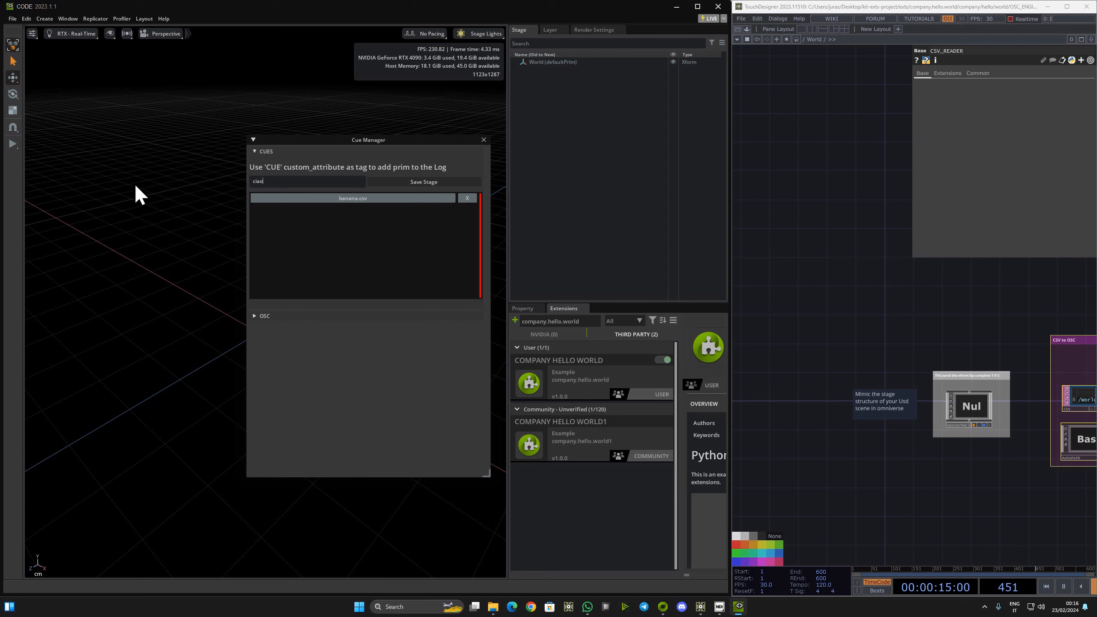
{"action": "left_click", "coordinate": [402, 183]}
{"action": "type", "text": "pizza"}
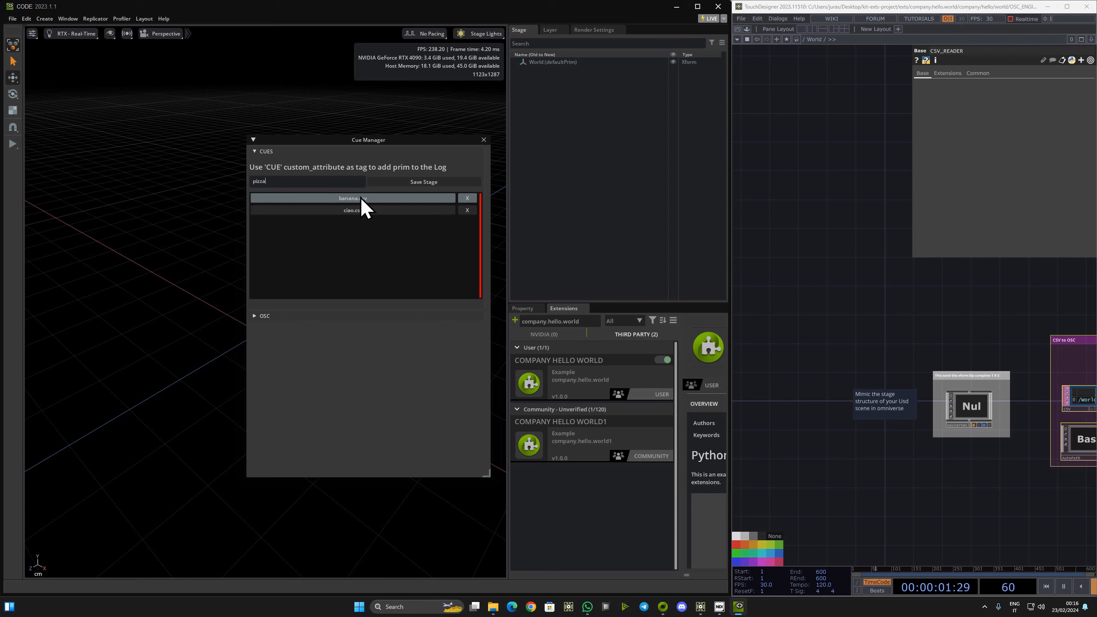
{"action": "left_click", "coordinate": [396, 182]}
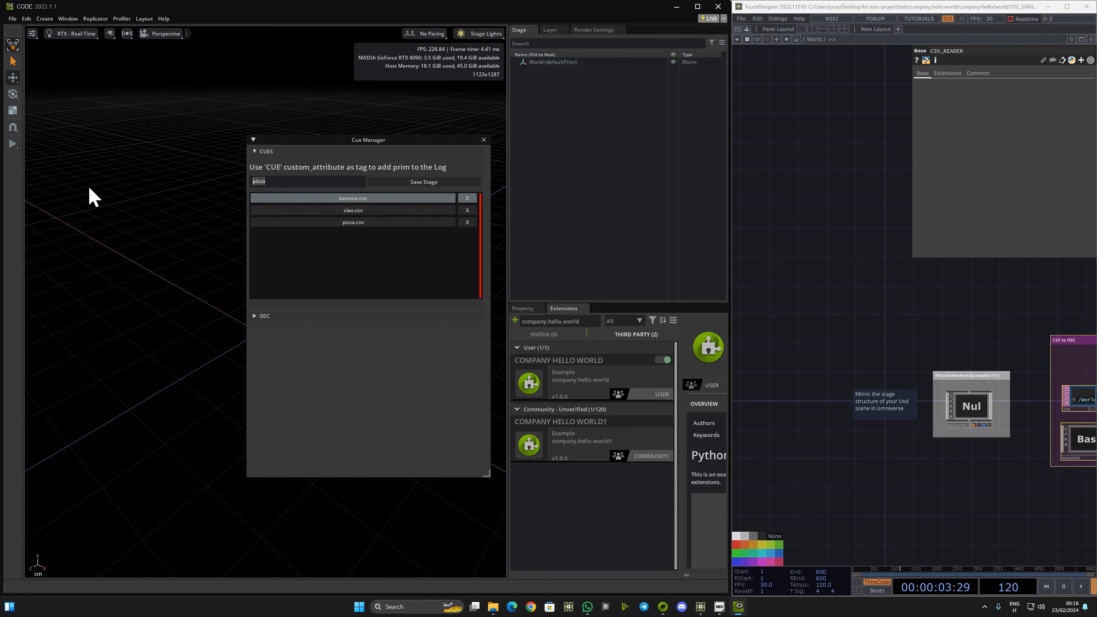
{"action": "type", "text": "past"}
{"action": "left_click", "coordinate": [435, 185]}
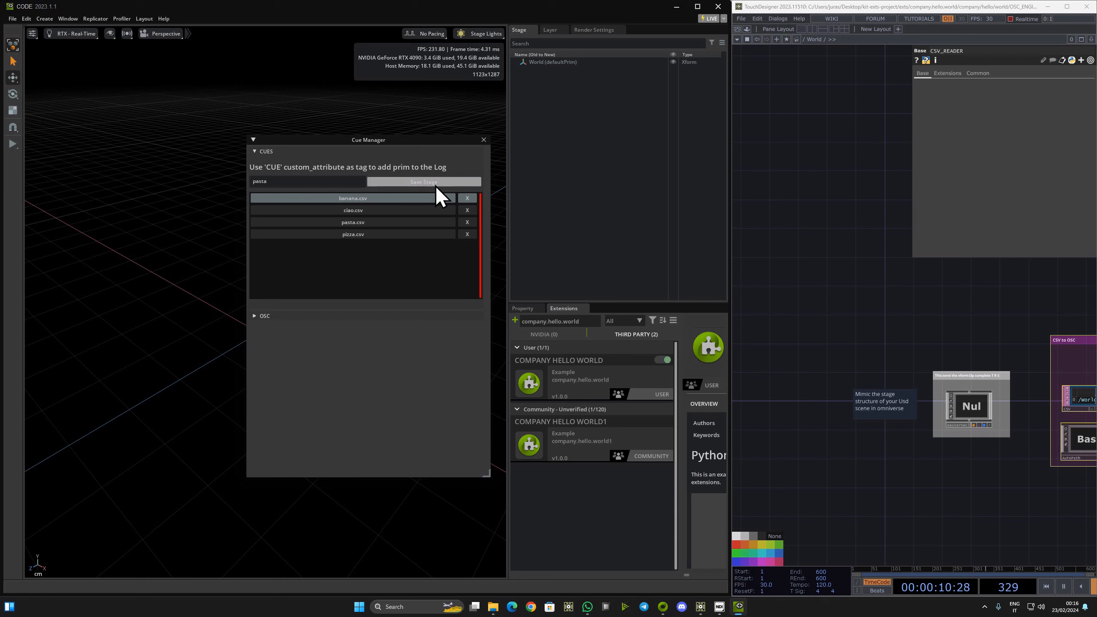
Delete all the saved cues from the Cue Manager list
{"action": "left_click", "coordinate": [473, 196]}
{"action": "left_click", "coordinate": [473, 195]}
{"action": "left_click", "coordinate": [471, 198]}
{"action": "left_click", "coordinate": [465, 199]}
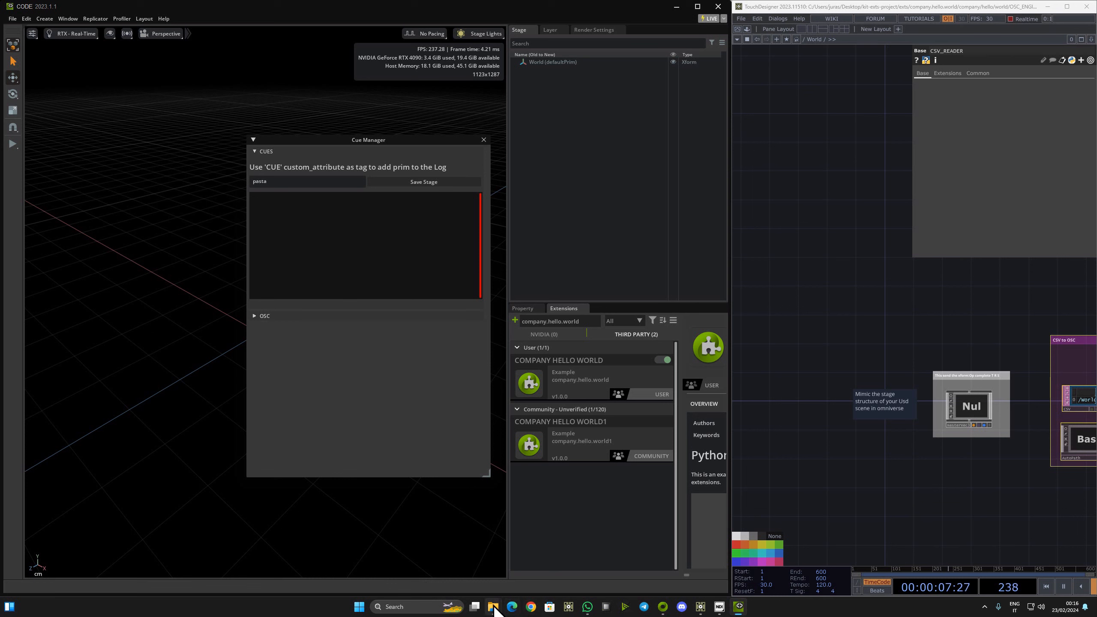
Switch to File Explorer and open the CUES folder inside the extension's world folder
{"action": "mouse_move", "coordinate": [492, 605]}
{"action": "left_click", "coordinate": [637, 567]}
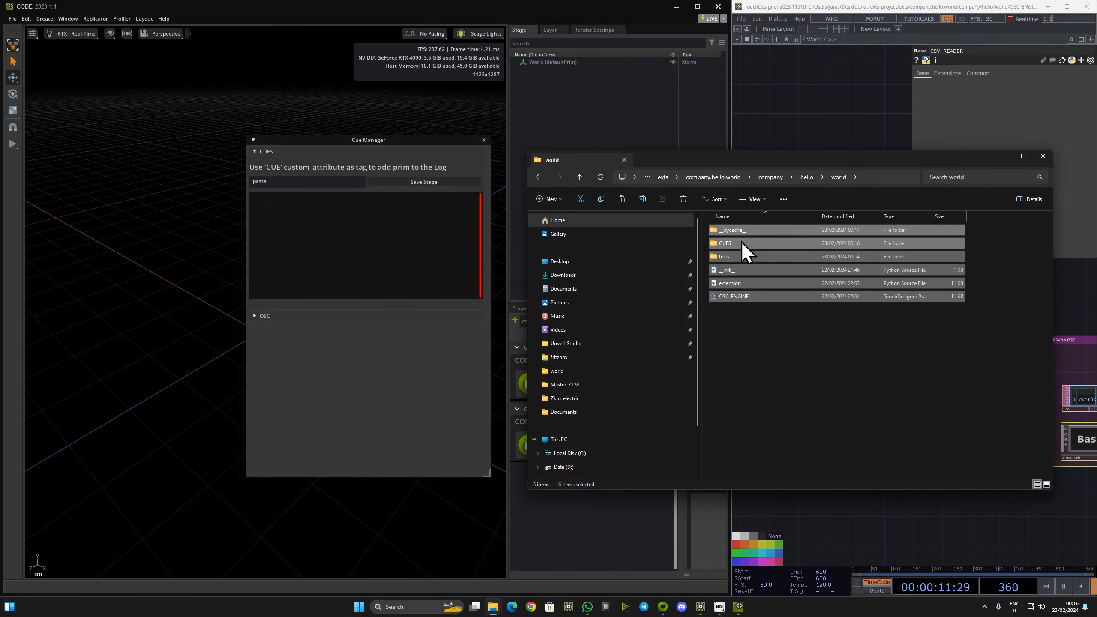
{"action": "left_click", "coordinate": [745, 382]}
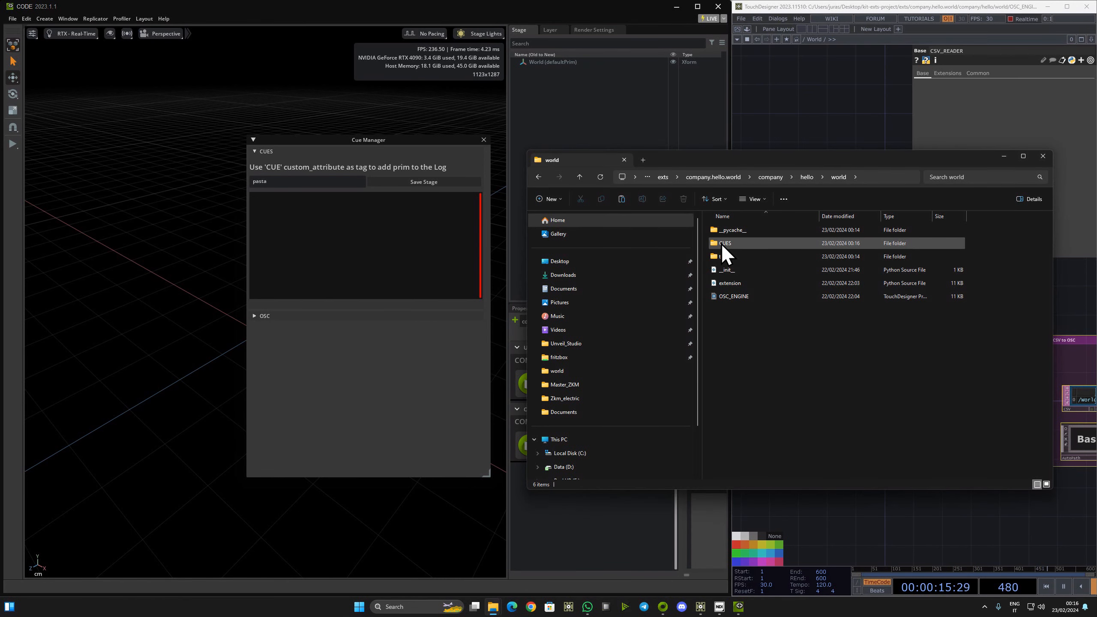
{"action": "double_click", "coordinate": [724, 243]}
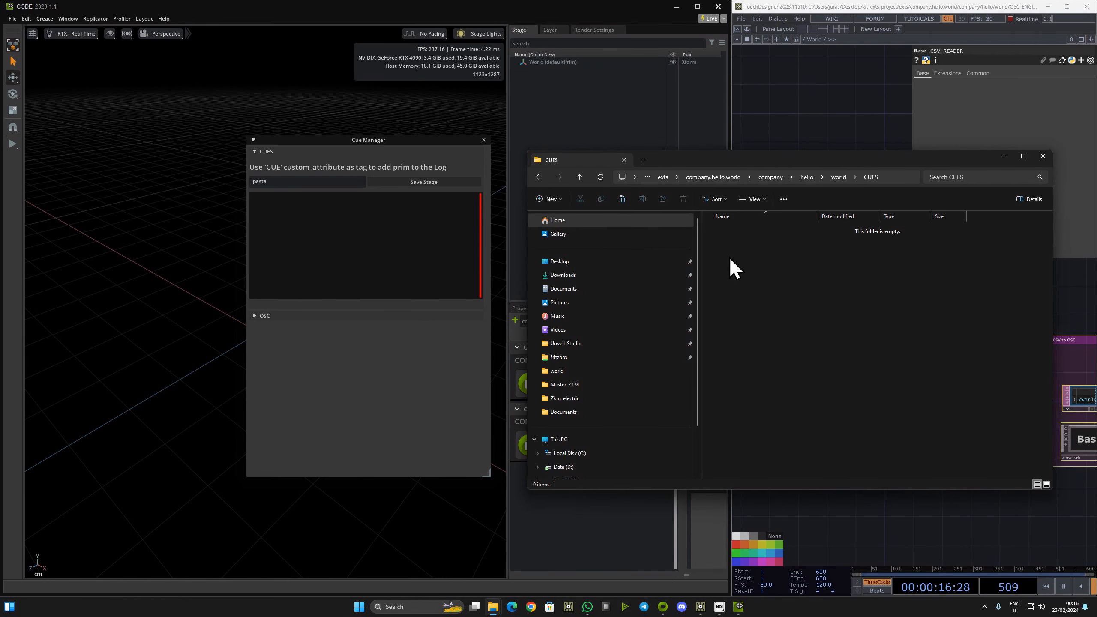
Save the stage as a cue named pasta and refresh the CUES folder to check for its file
{"action": "left_click", "coordinate": [444, 183]}
{"action": "left_click", "coordinate": [833, 256]}
{"action": "left_click", "coordinate": [600, 176]}
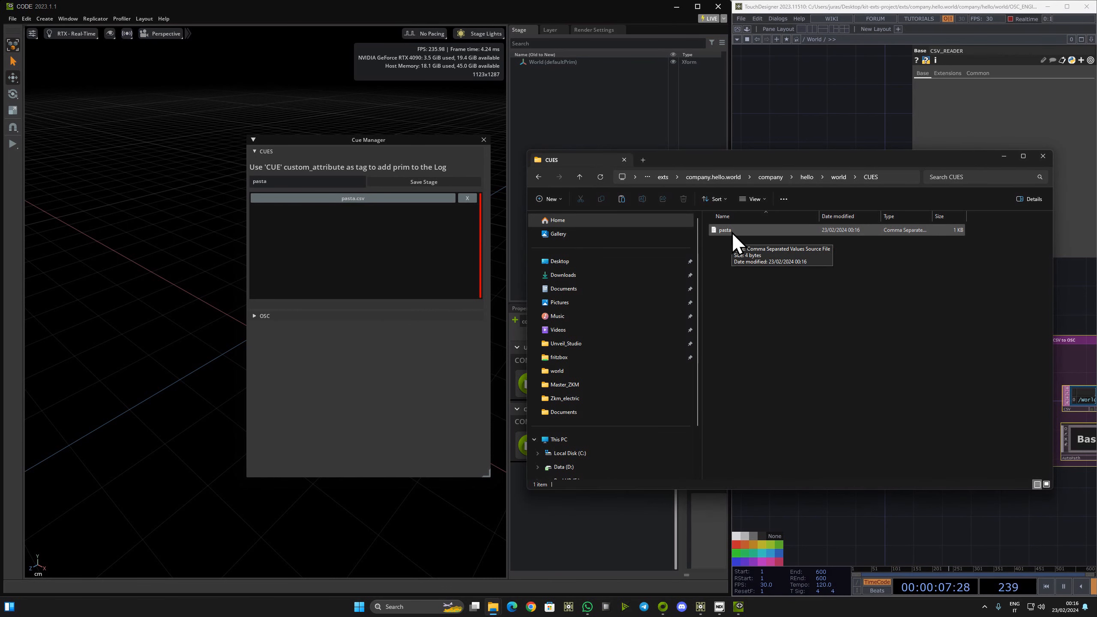
Delete the pasta cue, check the CUES folder's contents, and minimise the File Explorer window
{"action": "left_click", "coordinate": [471, 201]}
{"action": "left_click", "coordinate": [814, 298]}
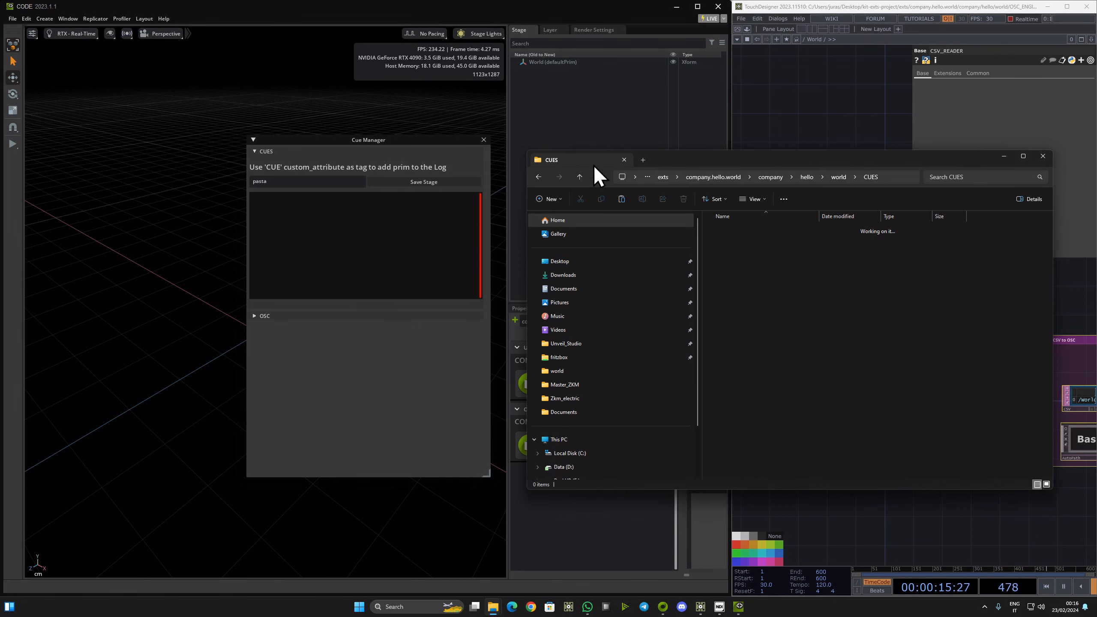
{"action": "left_click_drag", "start_coordinate": [696, 163], "coordinate": [573, 189]}
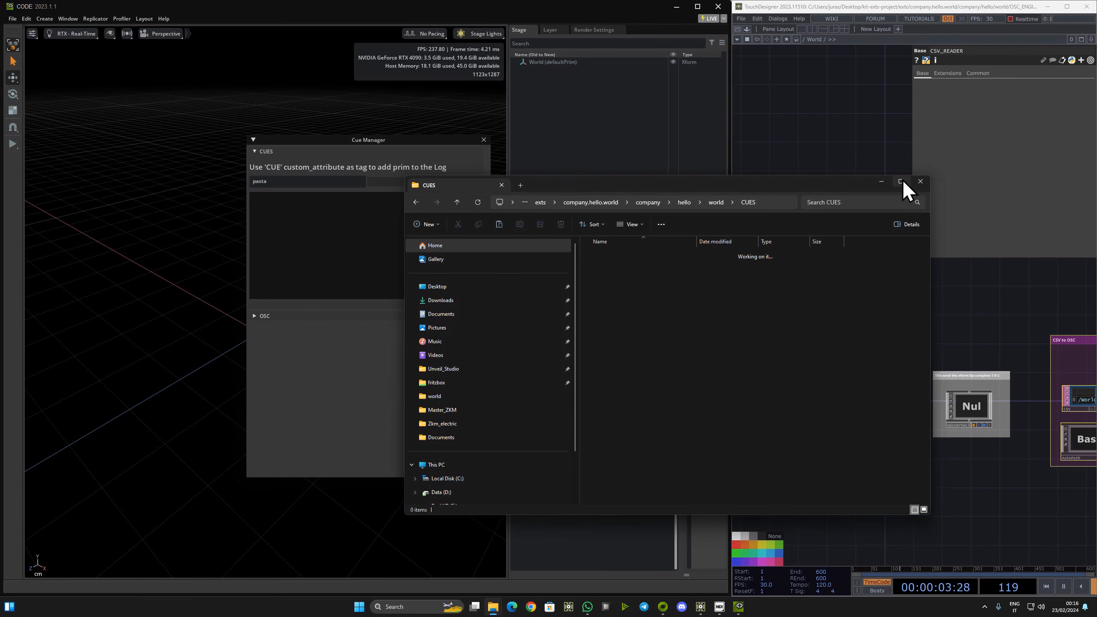
{"action": "left_click", "coordinate": [881, 181]}
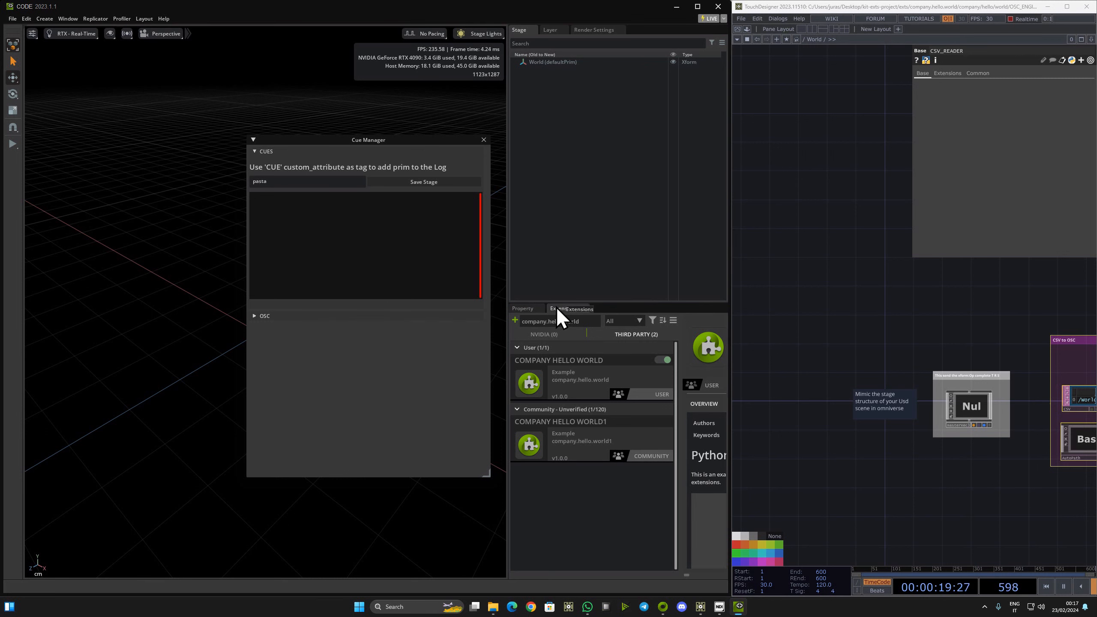
Undock and enlarge the Extensions window, search it for osc, and select the OSC (Open Sound Control) extension
{"action": "left_click_drag", "start_coordinate": [568, 310], "coordinate": [159, 173]}
{"action": "left_click_drag", "start_coordinate": [363, 438], "coordinate": [687, 536]}
{"action": "left_click_drag", "start_coordinate": [233, 184], "coordinate": [5, 176]}
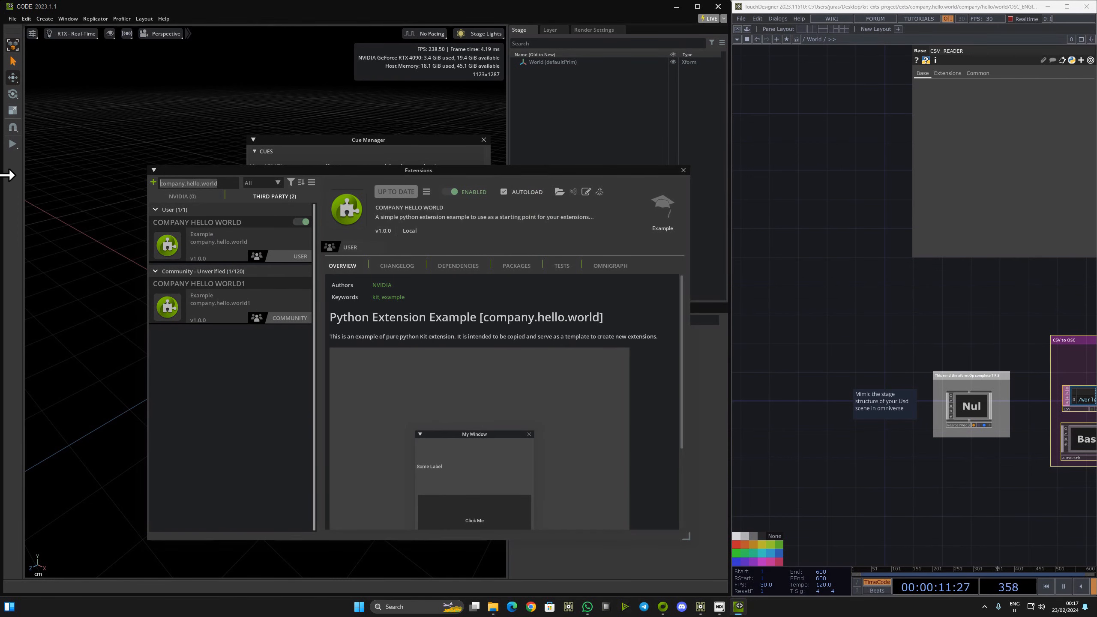
{"action": "type", "text": "osc"}
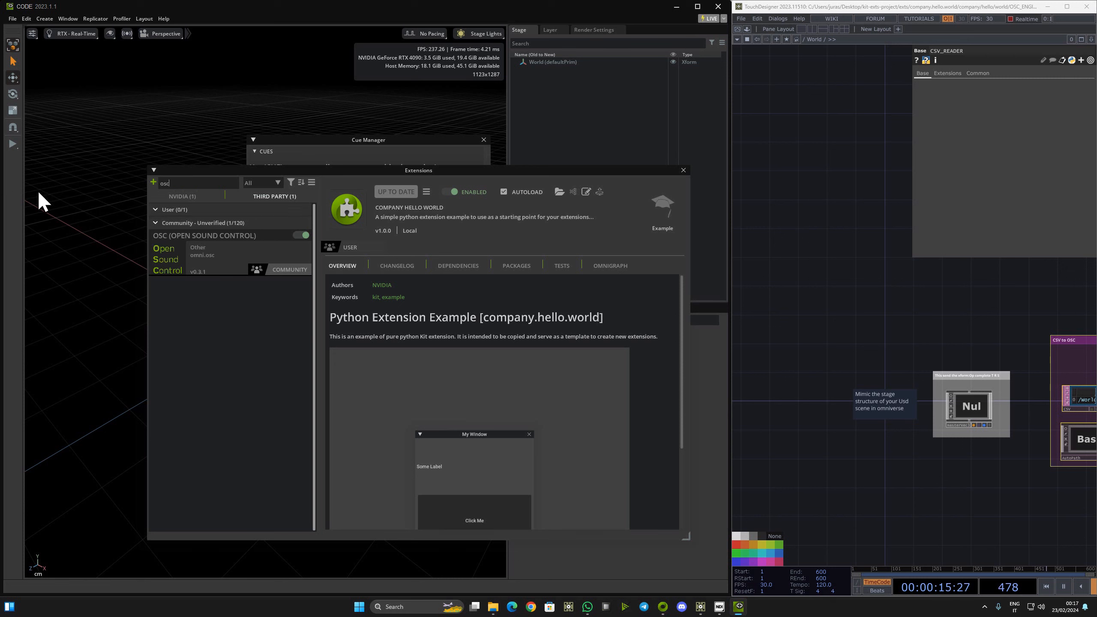
{"action": "left_click", "coordinate": [223, 250]}
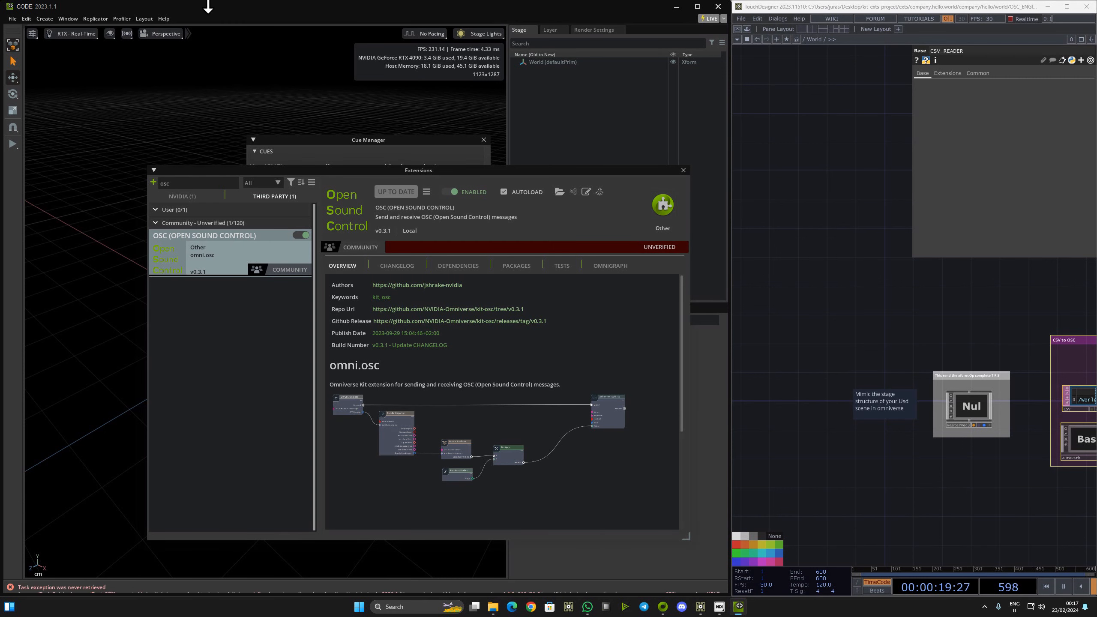
Disable the OSC (Open Sound Control) extension and move the Cue Manager window in front of the Extensions window
{"action": "left_click", "coordinate": [76, 18]}
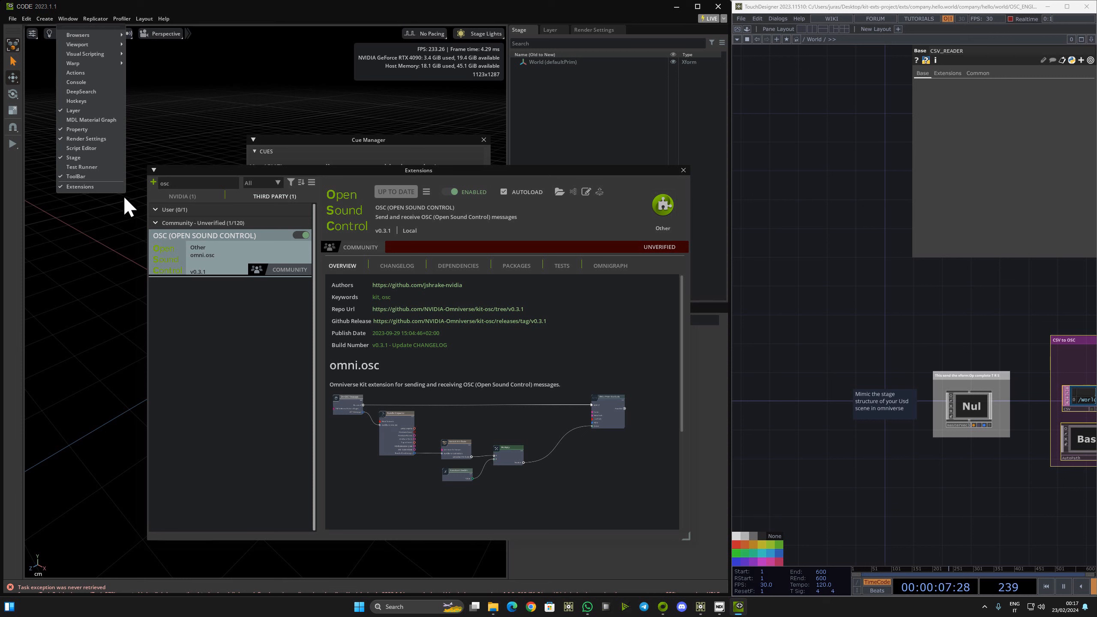
{"action": "left_click", "coordinate": [503, 222]}
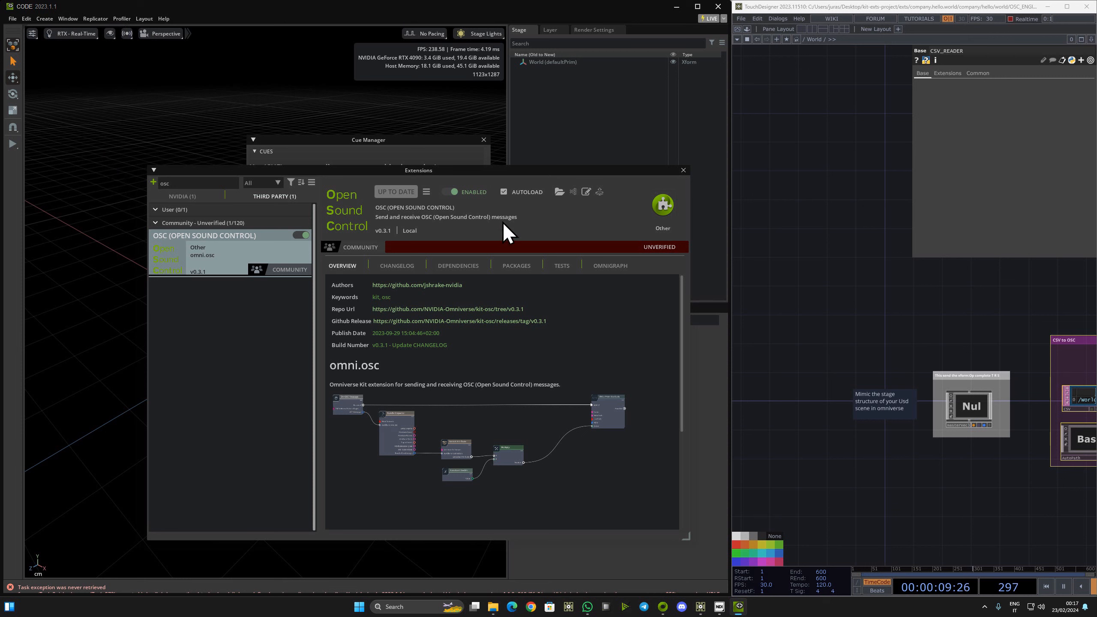
{"action": "left_click", "coordinate": [451, 193]}
{"action": "left_click_drag", "start_coordinate": [427, 142], "coordinate": [271, 202]}
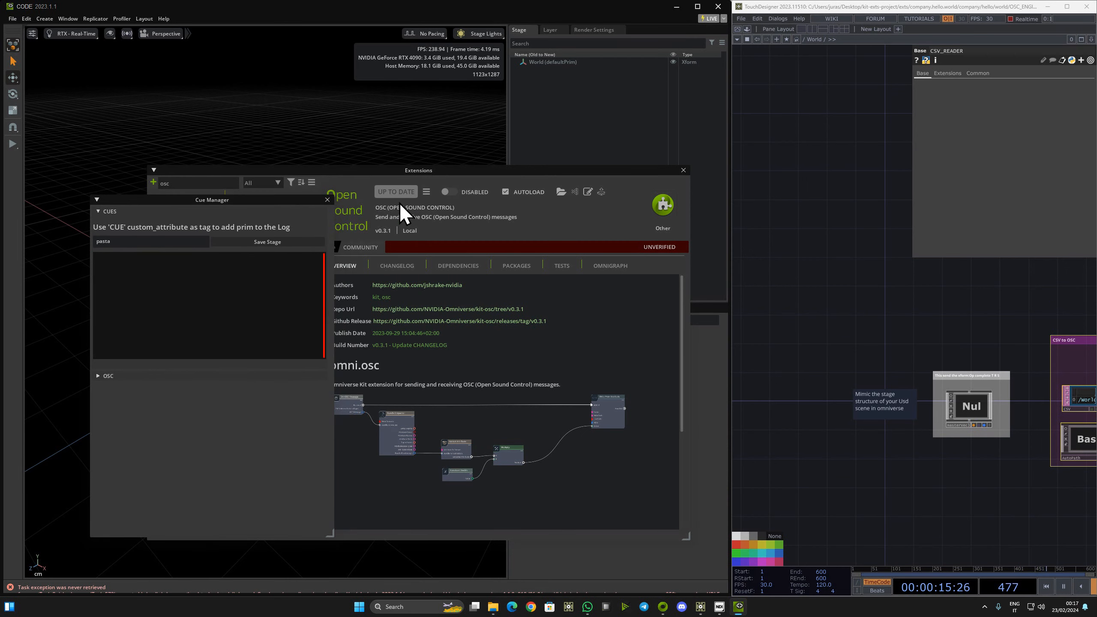
Enable the OSC (Open Sound Control) extension and move its OSC UDP Server window clear of the Cue Manager
{"action": "left_click", "coordinate": [453, 195]}
{"action": "left_click", "coordinate": [453, 194]}
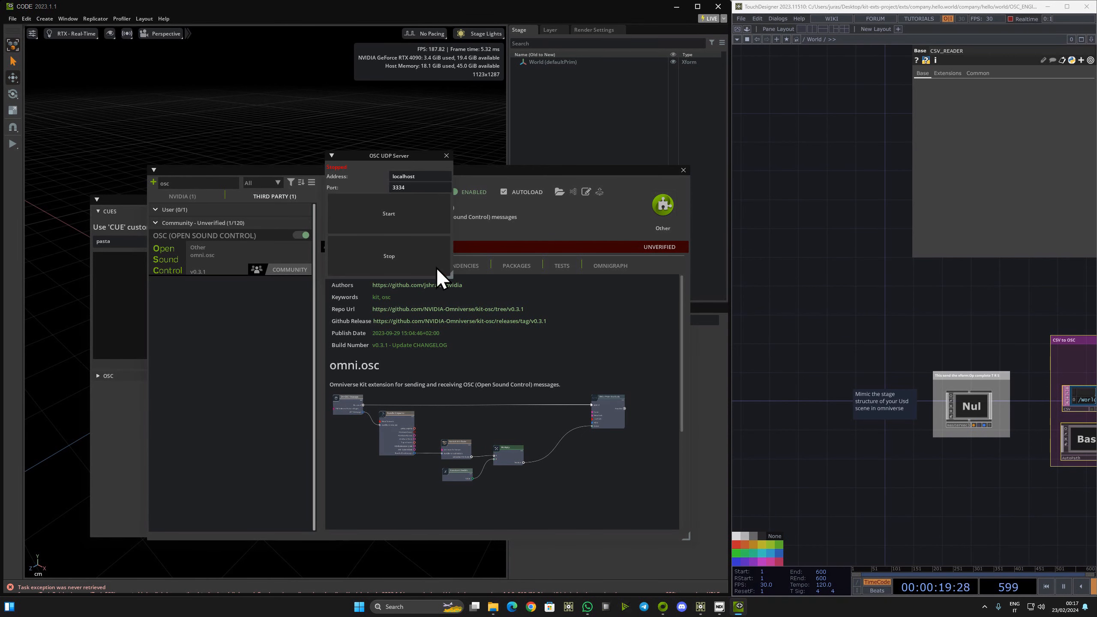
{"action": "left_click", "coordinate": [119, 376]}
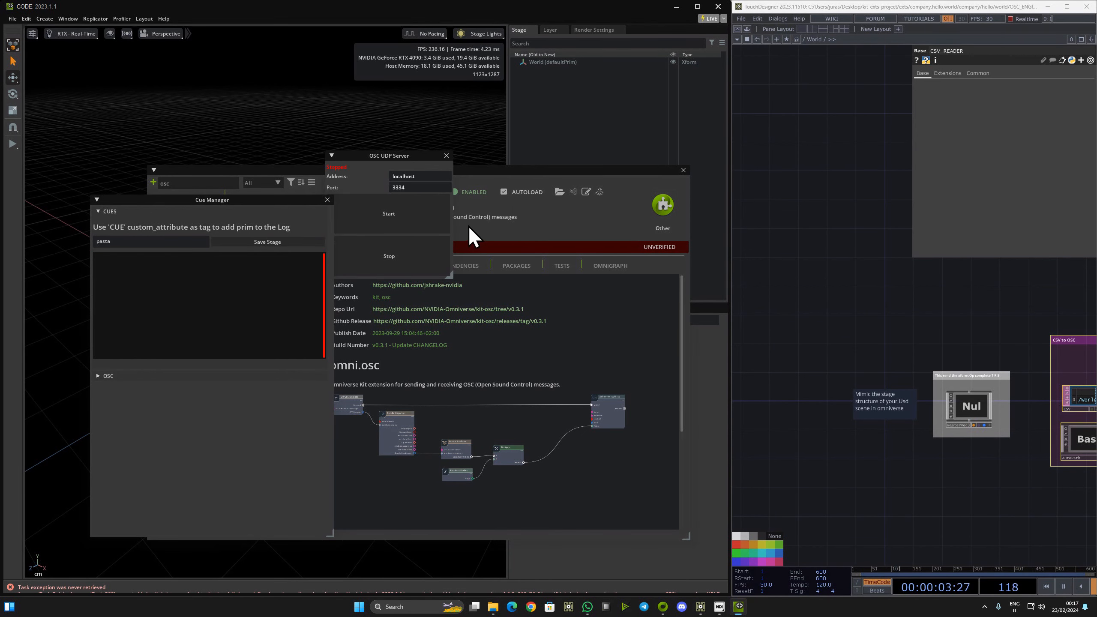
{"action": "left_click_drag", "start_coordinate": [374, 162], "coordinate": [558, 221]}
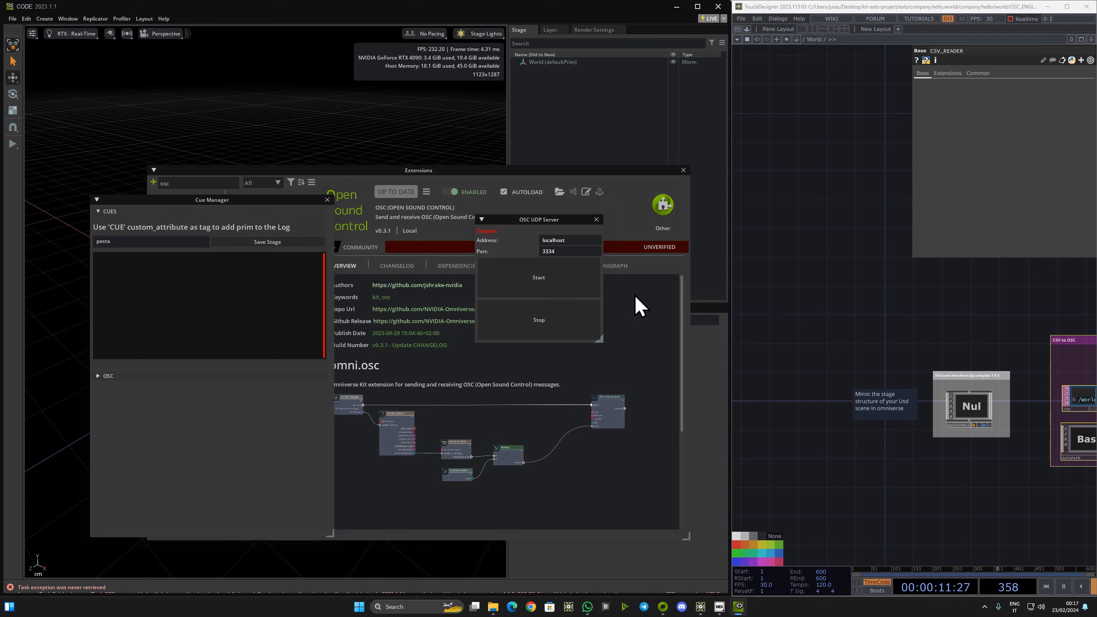
Check the connection settings of oscout1 in TouchDesigner, and start the OSC UDP Server on localhost port 3334 in Omniverse Code
{"action": "left_click_drag", "start_coordinate": [1060, 504], "coordinate": [762, 456]}
{"action": "left_click", "coordinate": [879, 382]}
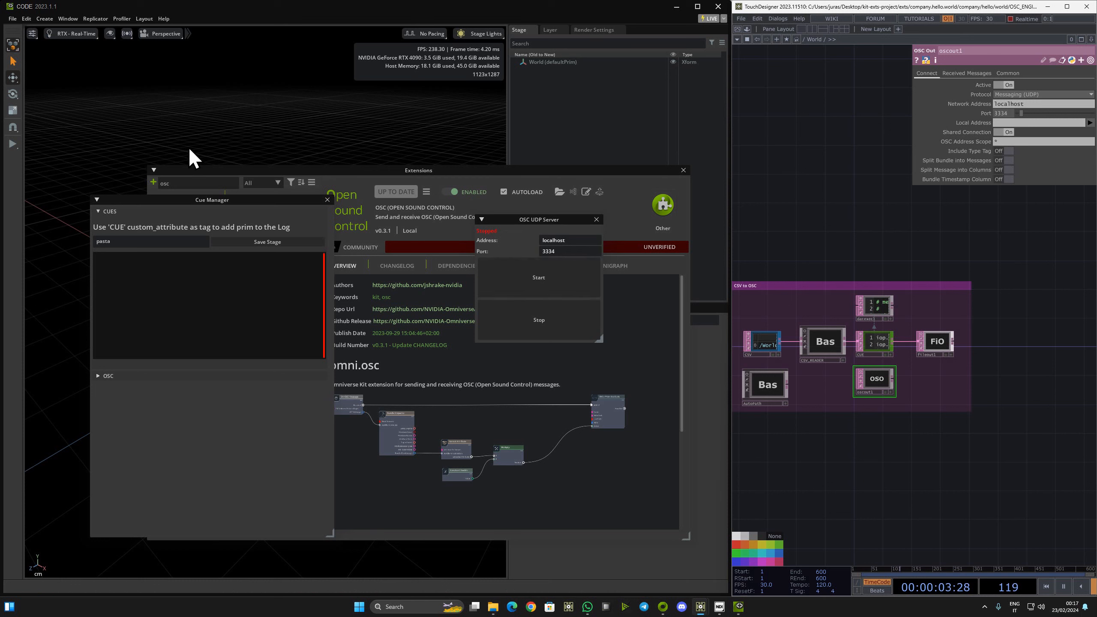
{"action": "left_click", "coordinate": [539, 285]}
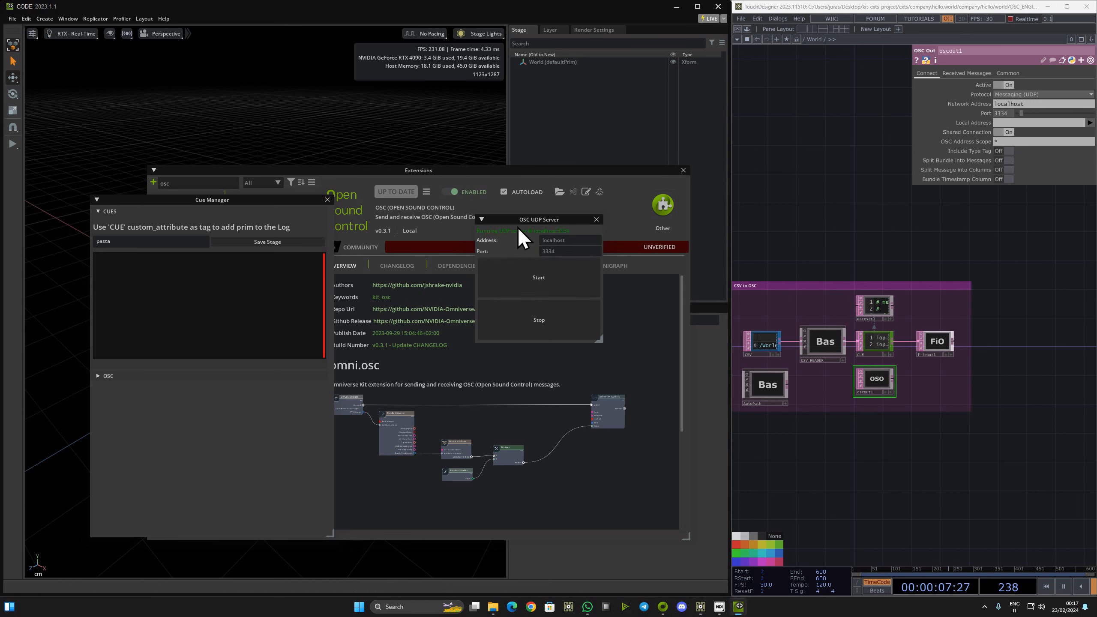
Dock the OSC UDP Server and Extensions windows beside Property, widen Omniverse Code, and dock the Cue Manager beside Render Settings with Stage in front
{"action": "left_click_drag", "start_coordinate": [526, 219], "coordinate": [695, 311]}
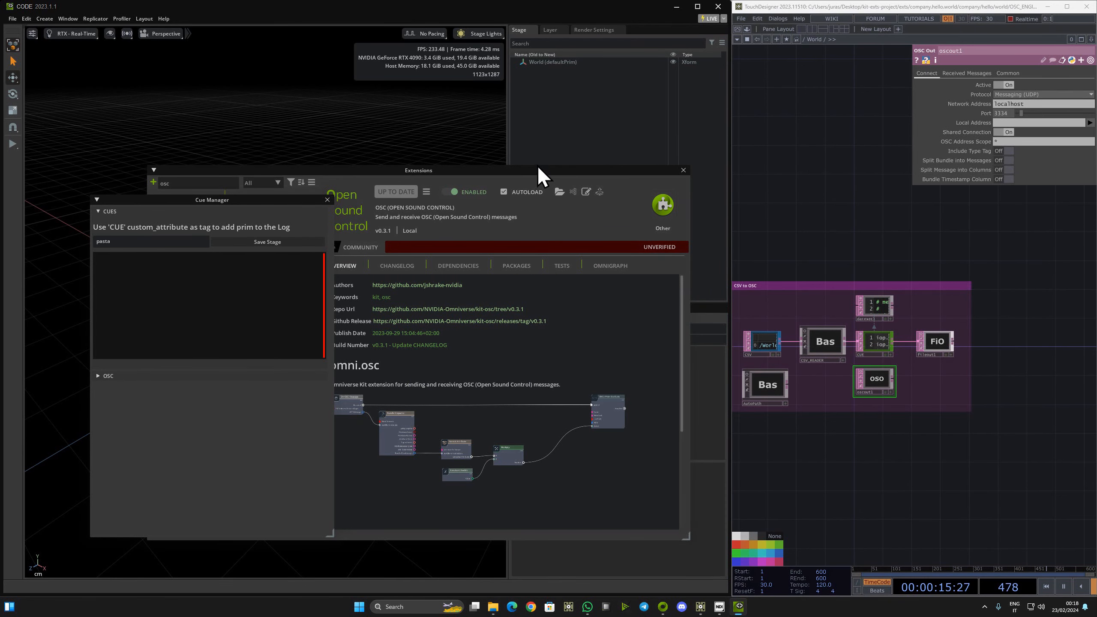
{"action": "left_click_drag", "start_coordinate": [546, 171], "coordinate": [649, 343]}
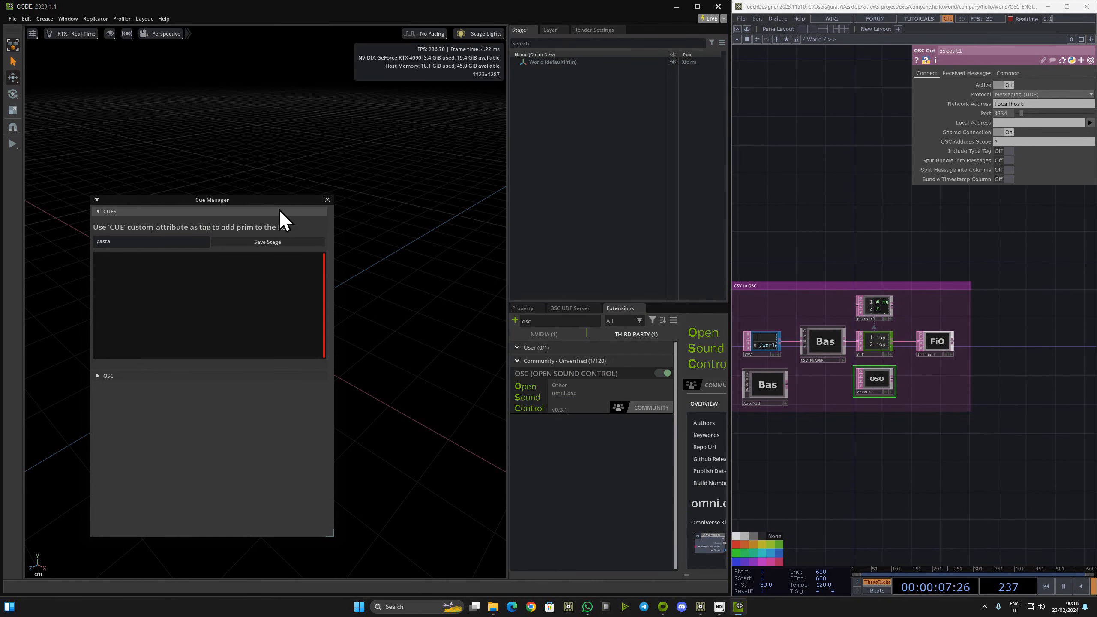
{"action": "left_click_drag", "start_coordinate": [275, 199], "coordinate": [381, 178]}
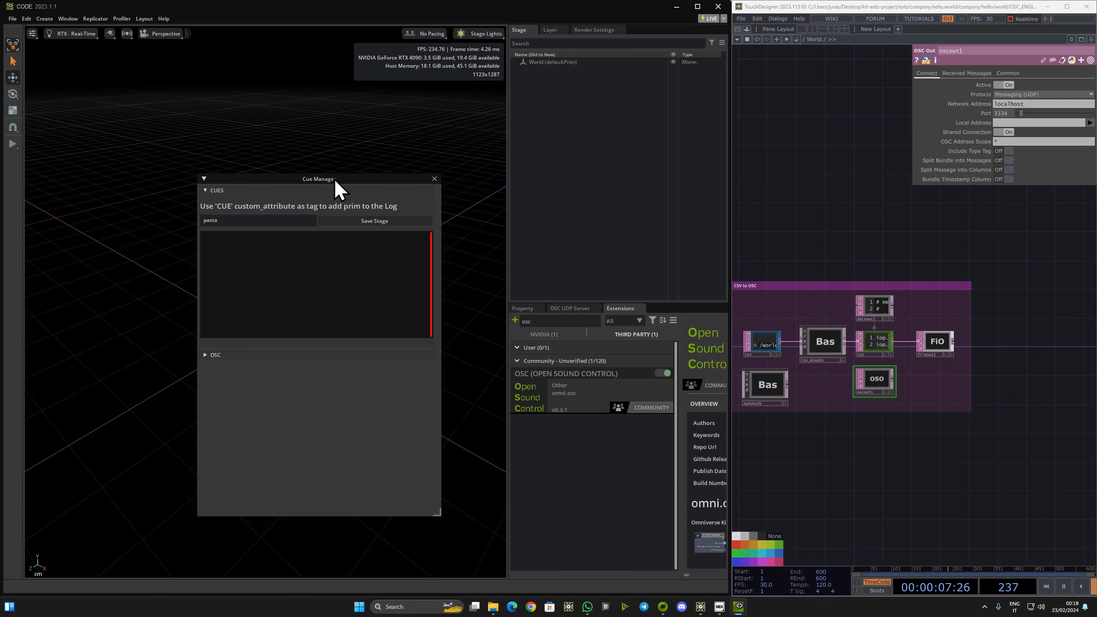
{"action": "left_click_drag", "start_coordinate": [729, 197], "coordinate": [835, 201]}
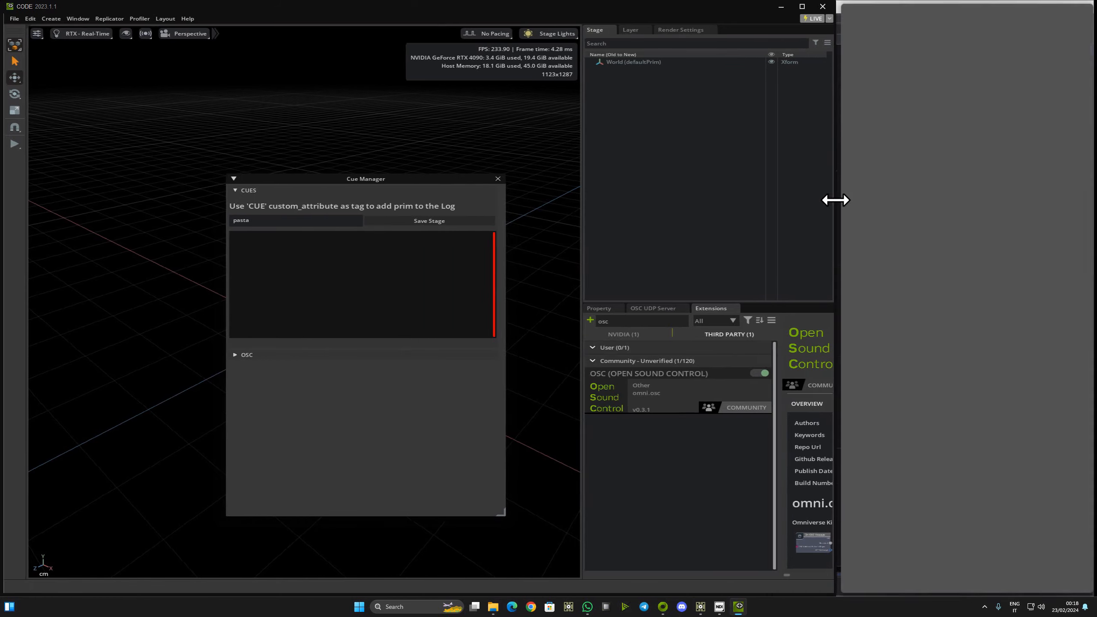
{"action": "left_click_drag", "start_coordinate": [361, 179], "coordinate": [709, 34]}
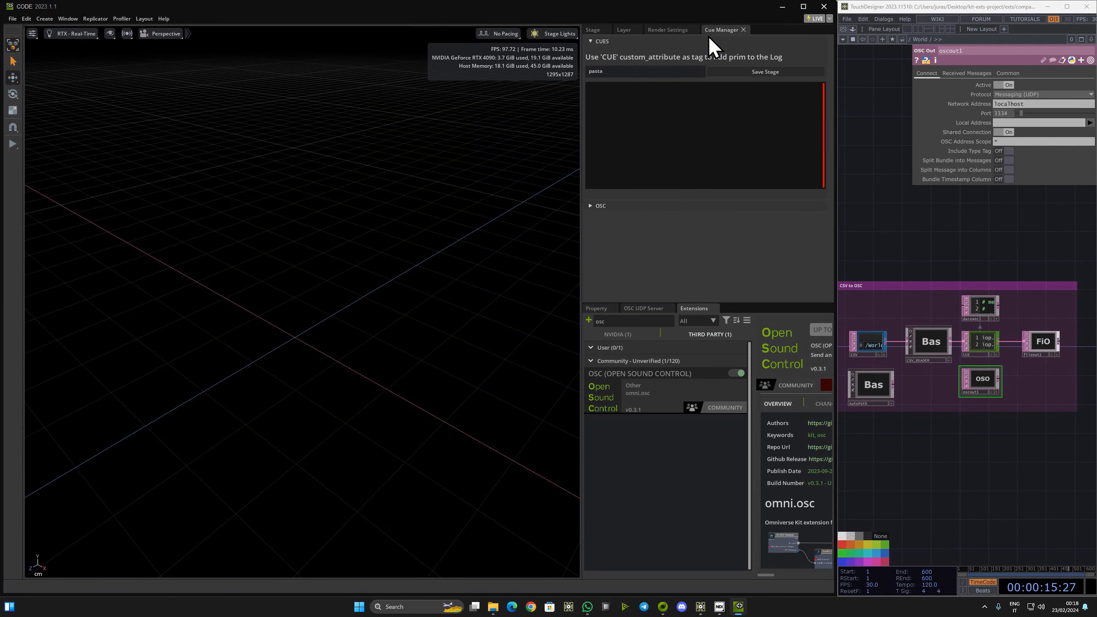
{"action": "left_click", "coordinate": [593, 30]}
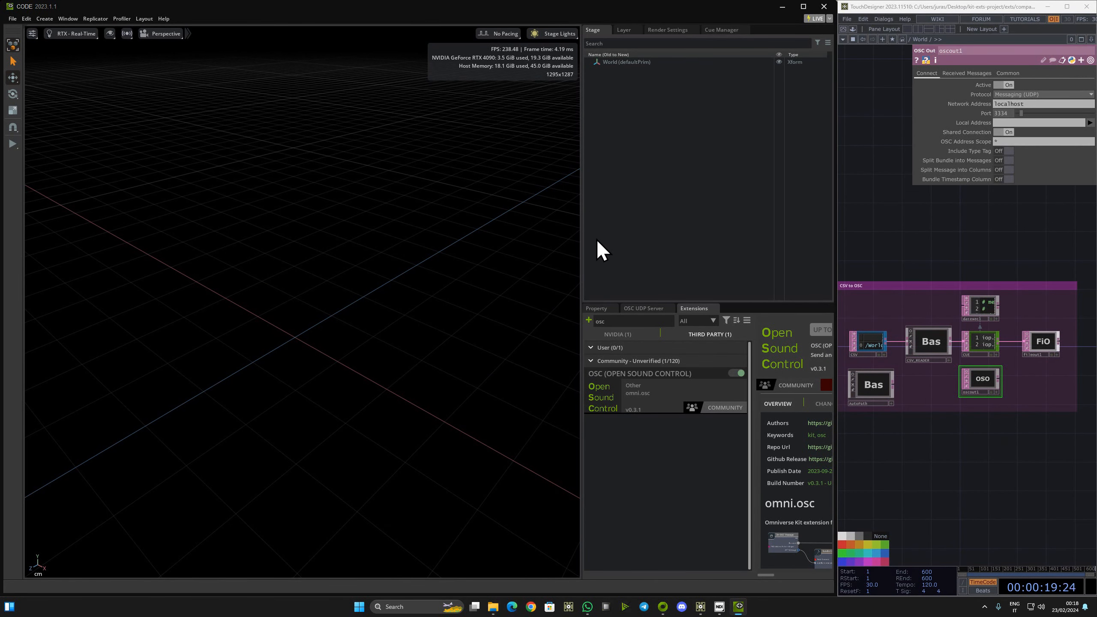
Create a Plane mesh in the stage and scale it up uniformly into a large floor
{"action": "right_click_drag", "start_coordinate": [275, 339], "coordinate": [248, 336]}
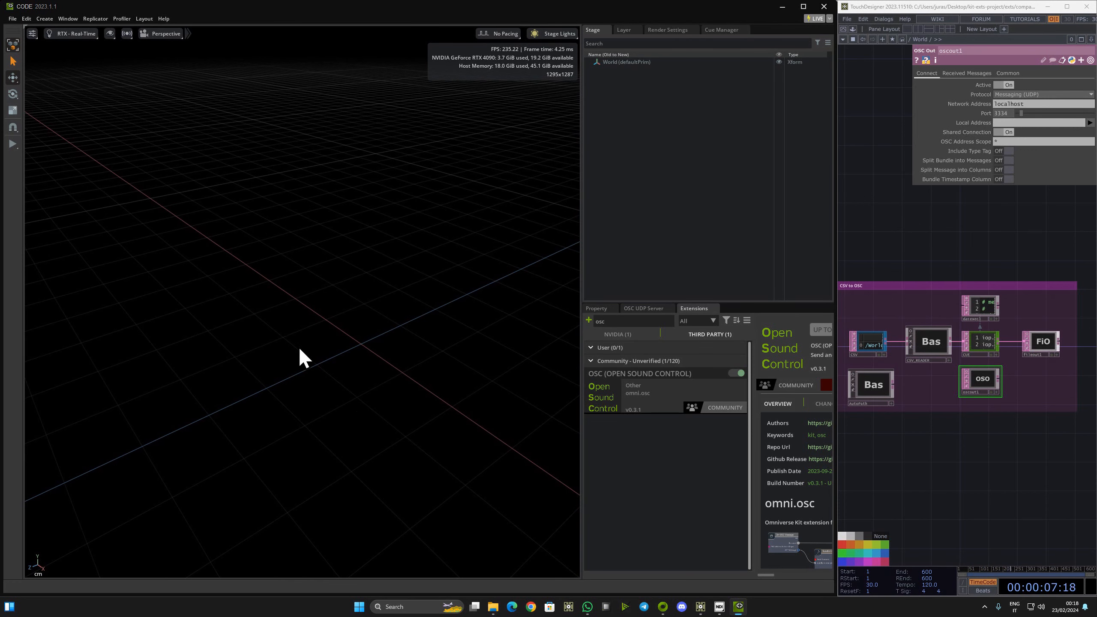
{"action": "right_click", "coordinate": [301, 351]}
{"action": "mouse_move", "coordinate": [328, 364]}
{"action": "mouse_move", "coordinate": [403, 365]}
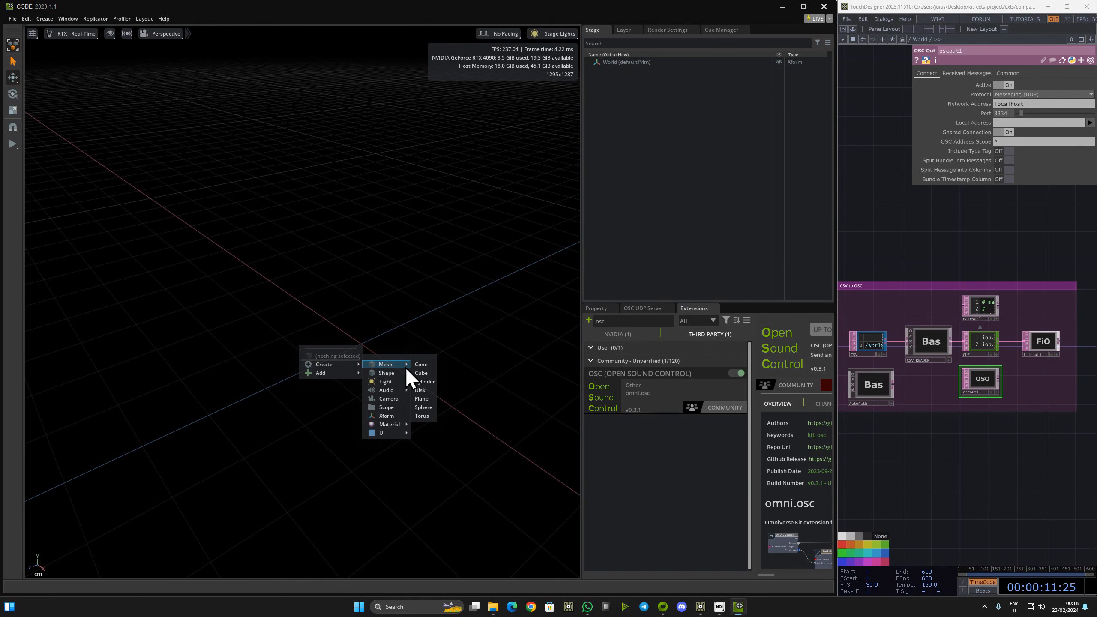
{"action": "left_click", "coordinate": [434, 395]}
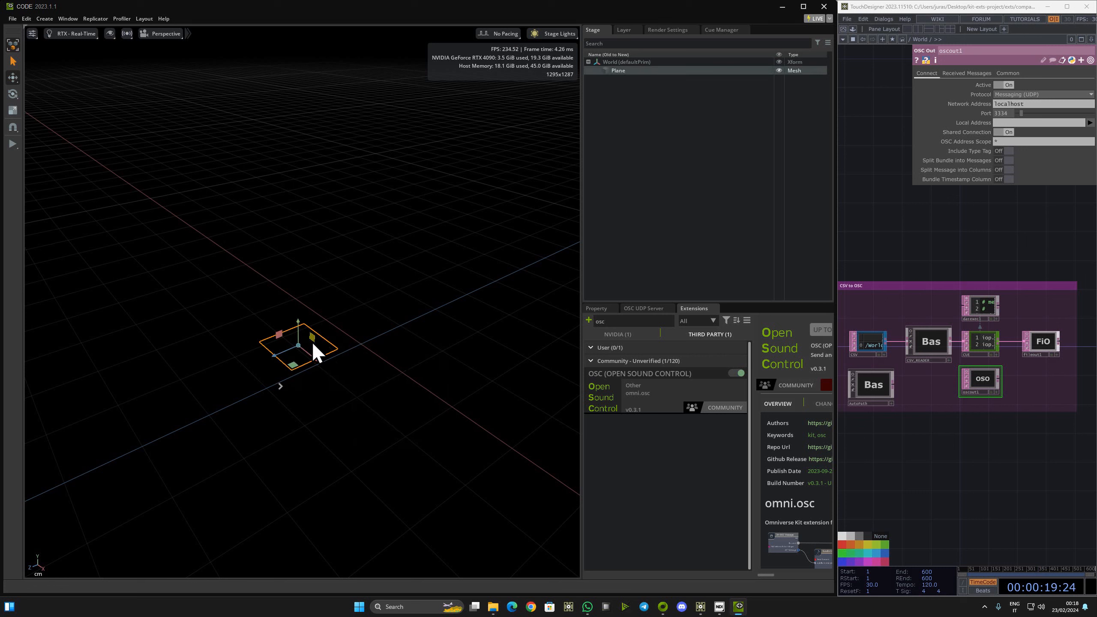
{"action": "key", "text": "e"}
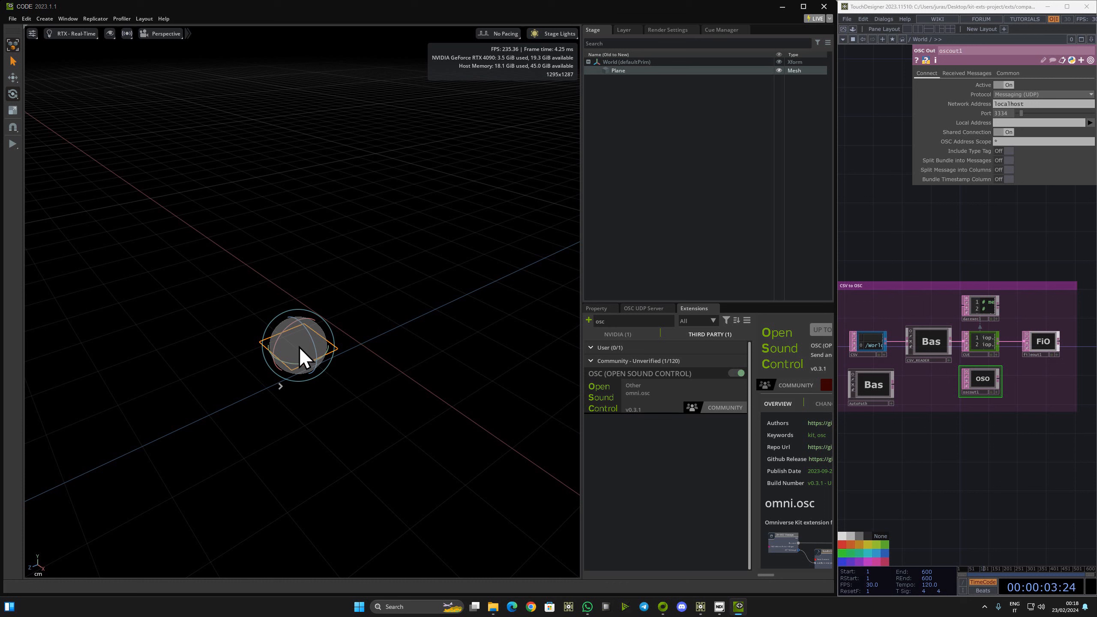
{"action": "key", "text": "r"}
{"action": "left_click_drag", "start_coordinate": [299, 345], "coordinate": [435, 382]}
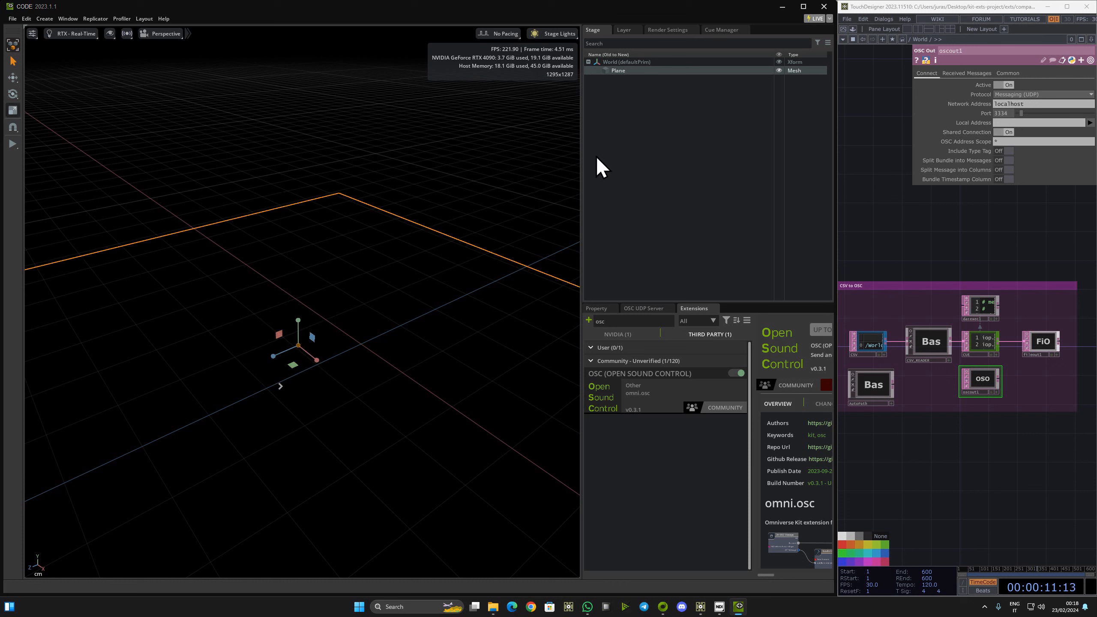
Create a Rect Light and move it sideways along the floor, away from the plane's centre
{"action": "right_click", "coordinate": [606, 153]}
{"action": "mouse_move", "coordinate": [648, 171]}
{"action": "mouse_move", "coordinate": [696, 190]}
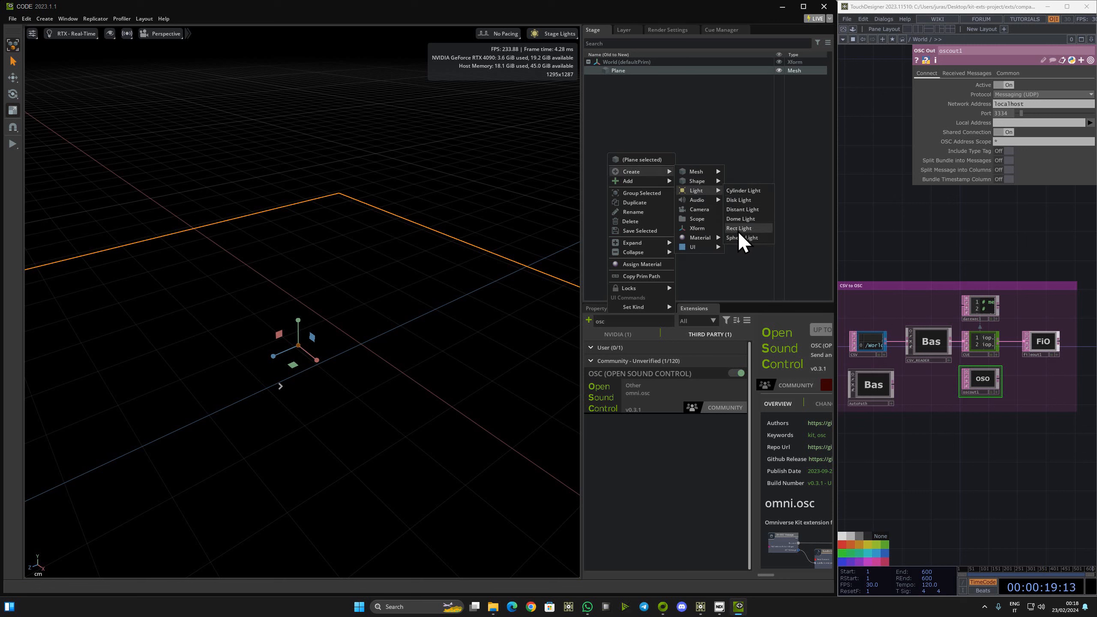
{"action": "left_click", "coordinate": [737, 228]}
{"action": "key", "text": "w"}
{"action": "left_click_drag", "start_coordinate": [361, 340], "coordinate": [143, 381]}
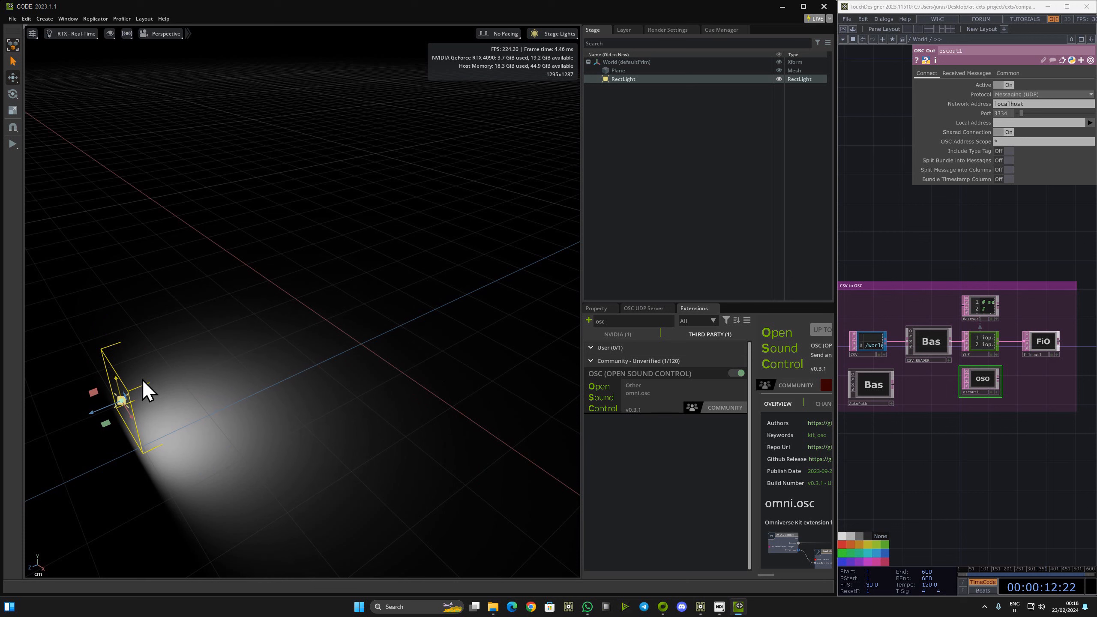
Create a Torus mesh and raise it above the floor plane
{"action": "right_click_drag", "start_coordinate": [237, 371], "coordinate": [296, 381]}
{"action": "right_click", "coordinate": [286, 381]}
{"action": "mouse_move", "coordinate": [300, 402]}
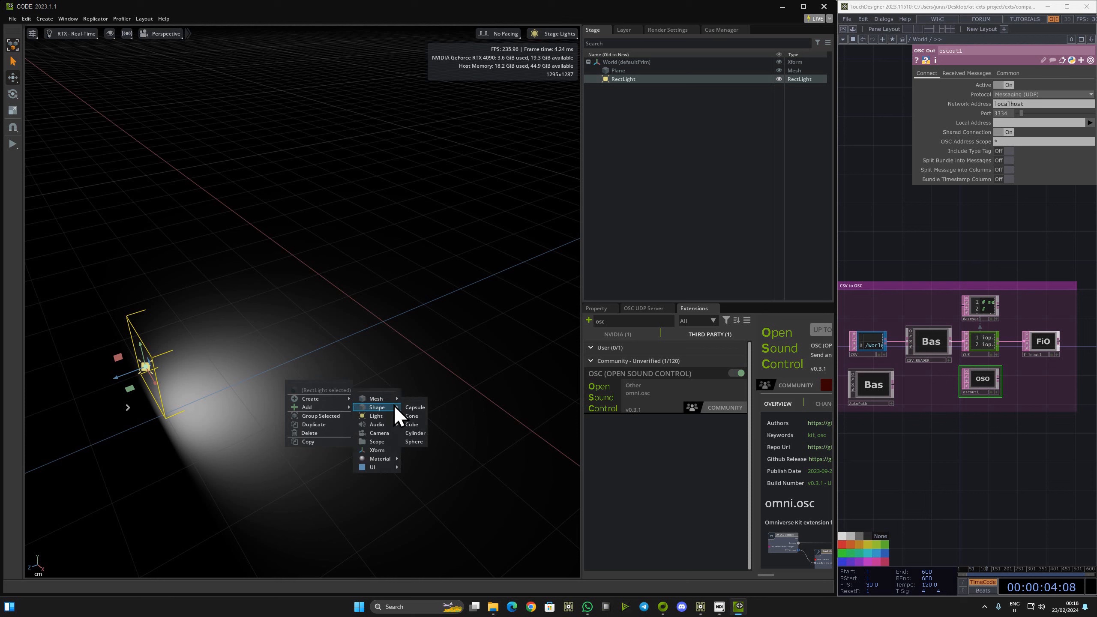
{"action": "mouse_move", "coordinate": [392, 398]}
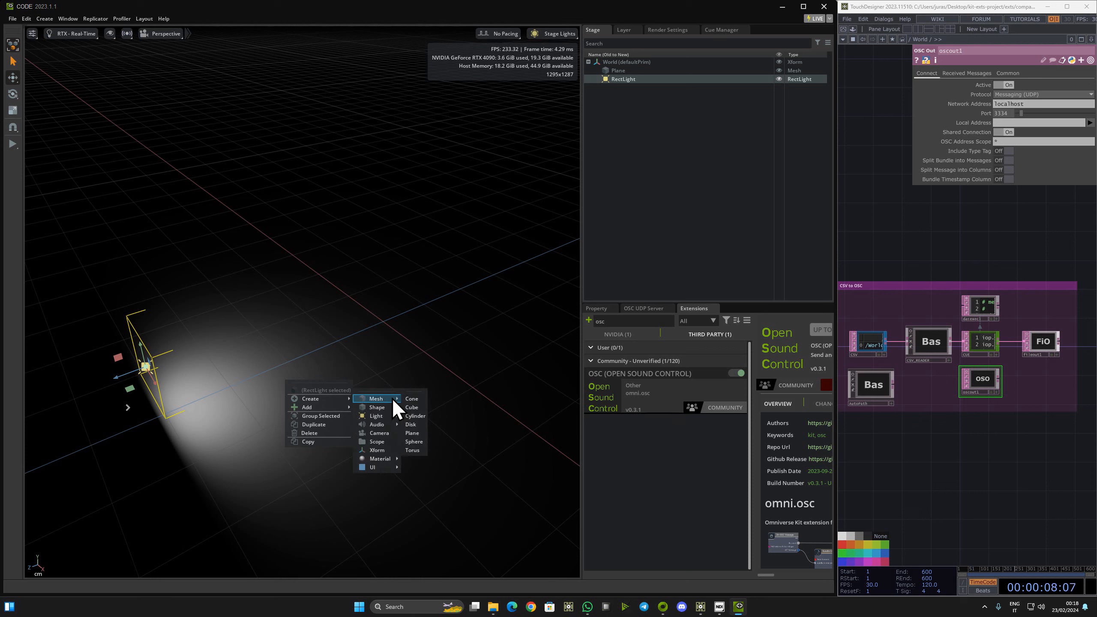
{"action": "left_click", "coordinate": [426, 451]}
{"action": "left_click_drag", "start_coordinate": [286, 370], "coordinate": [274, 331]}
Set the viewport's navigation speed to 1.9 and its speed scaler to 1.0, and try the camera movement around the torus
{"action": "right_click_drag", "start_coordinate": [275, 332], "coordinate": [236, 269]}
{"action": "key", "text": "w"}
{"action": "key", "text": "s"}
{"action": "left_click", "coordinate": [32, 33]}
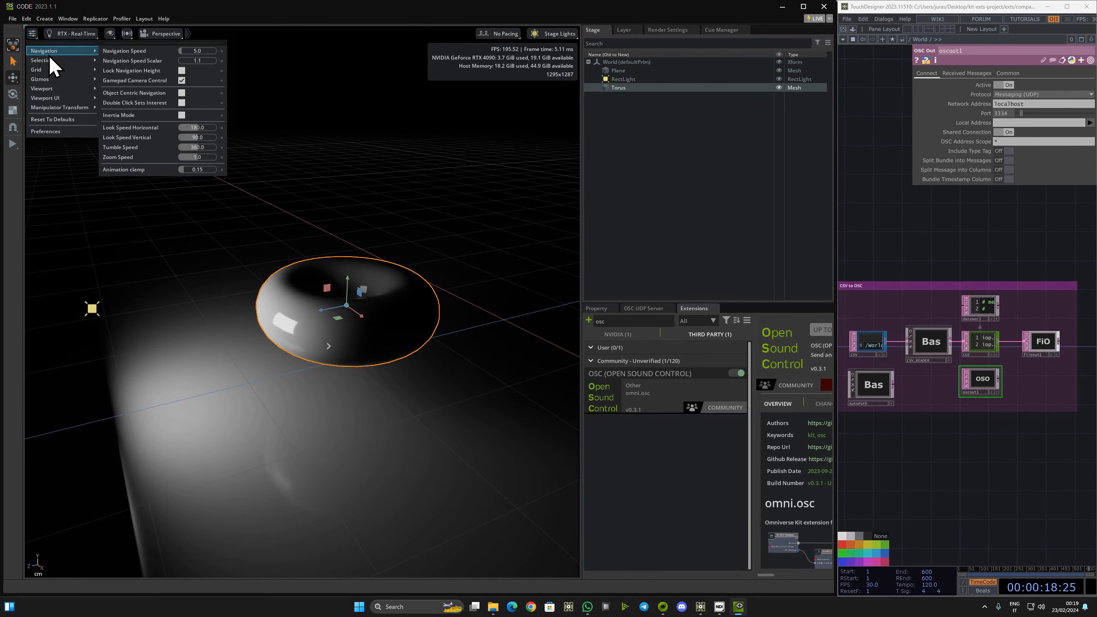
{"action": "mouse_move", "coordinate": [43, 51]}
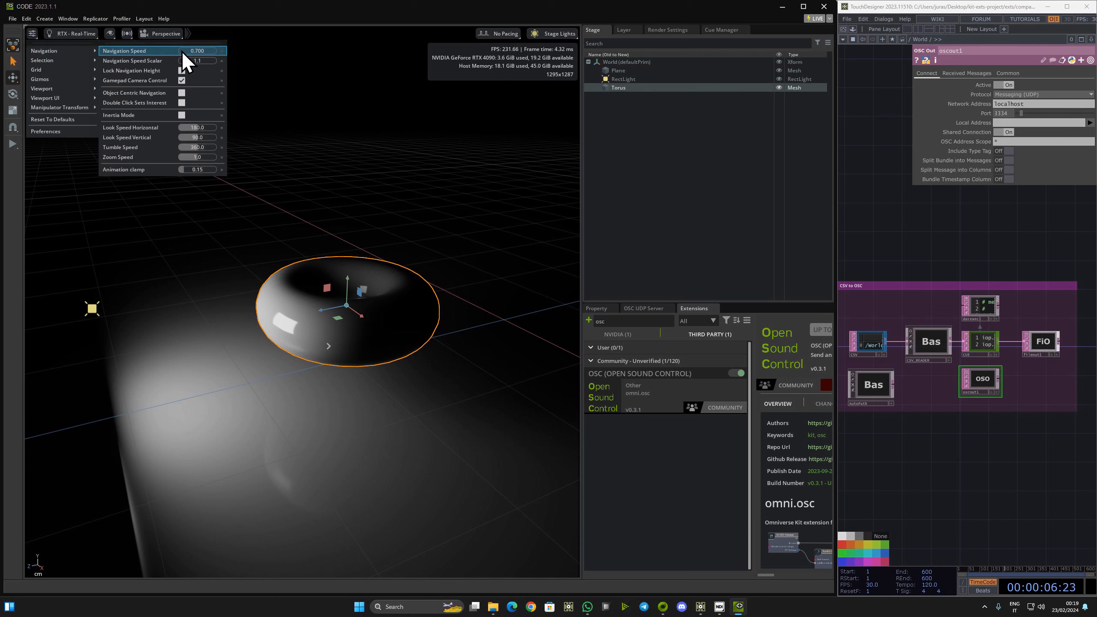
{"action": "left_click", "coordinate": [181, 50]}
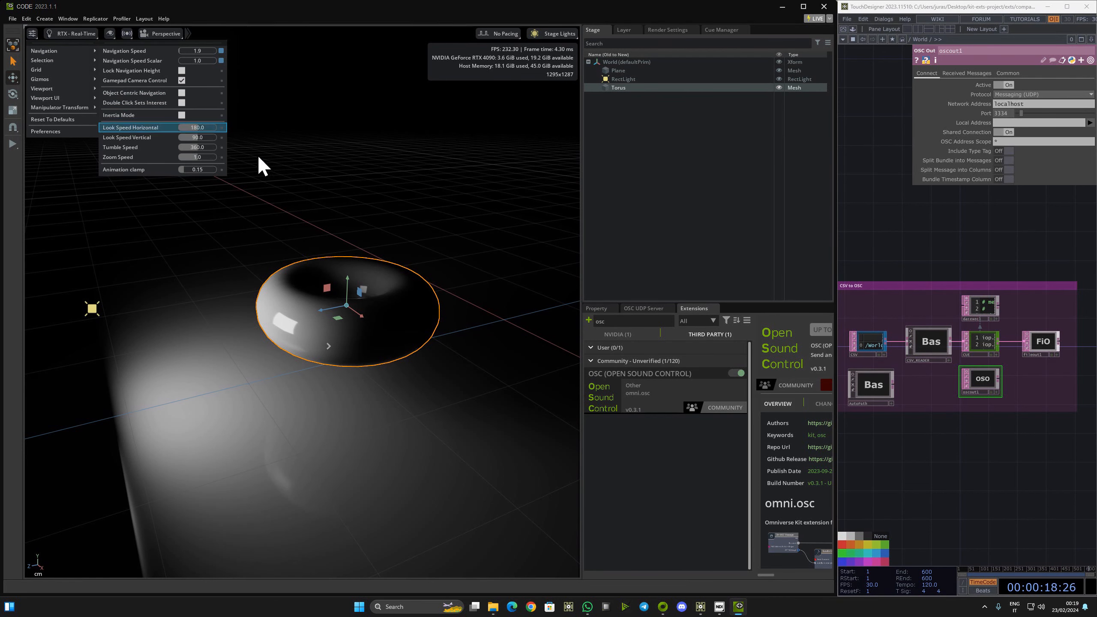
{"action": "left_click", "coordinate": [337, 153]}
{"action": "key", "text": "s"}
{"action": "right_click_drag", "start_coordinate": [251, 322], "coordinate": [332, 294]}
{"action": "key", "text": "w"}
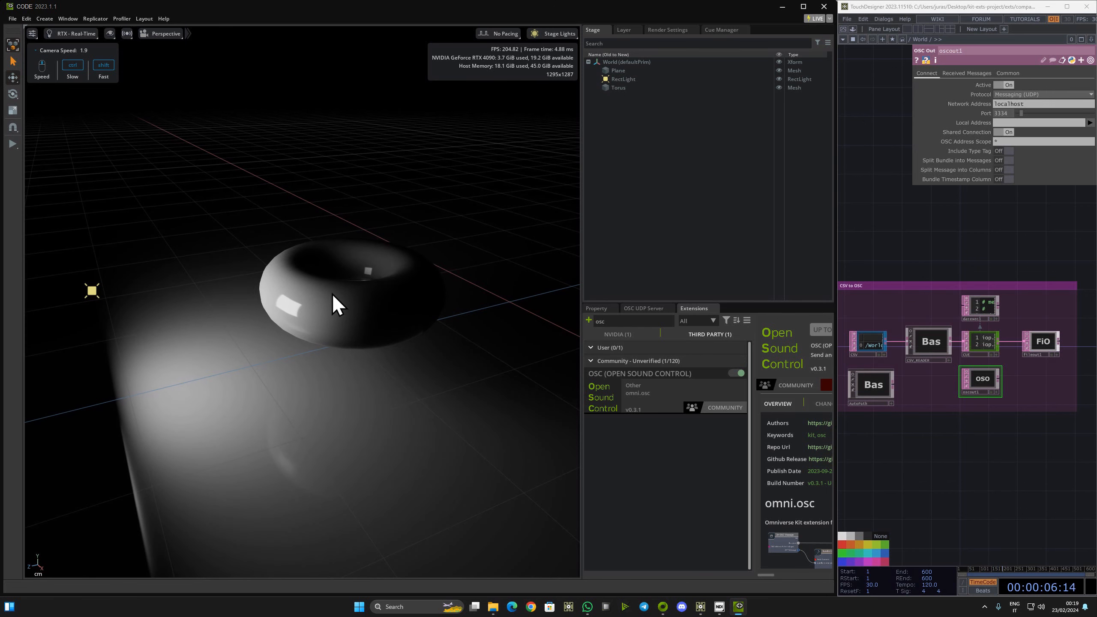
Move the torus further away from the light and rotate it so that it is tilted
{"action": "left_click", "coordinate": [352, 307]}
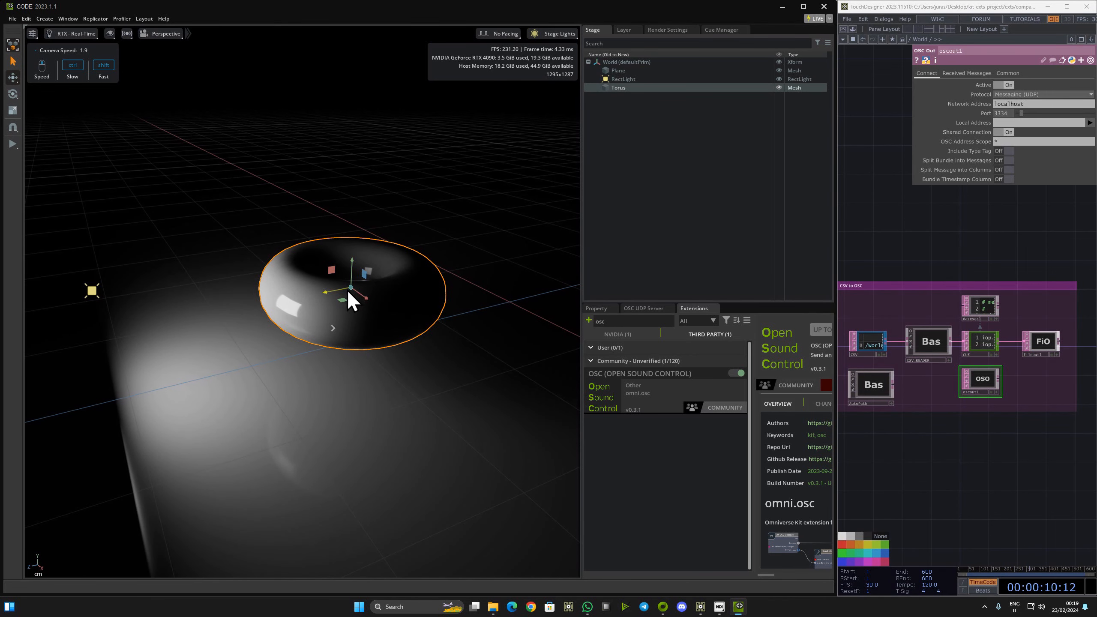
{"action": "left_click_drag", "start_coordinate": [355, 296], "coordinate": [388, 289]}
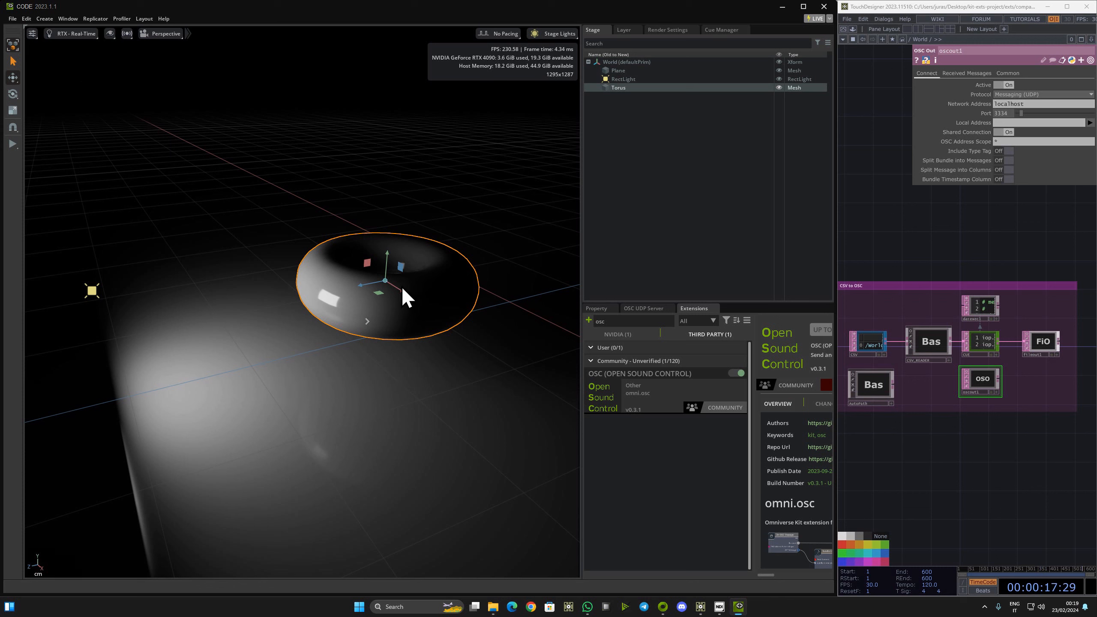
{"action": "key", "text": "e"}
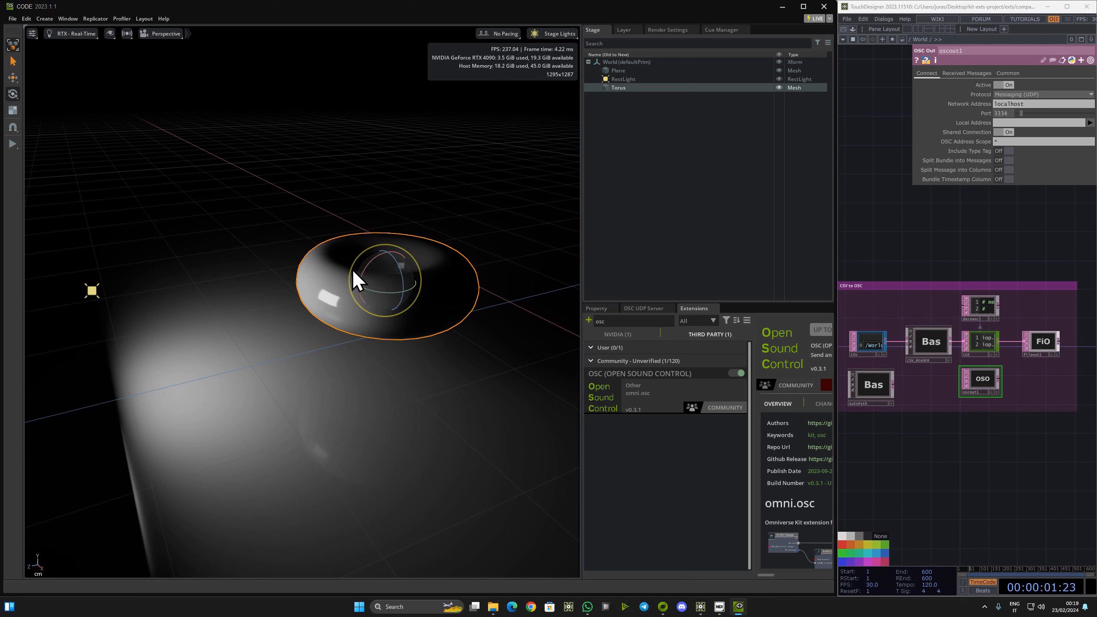
{"action": "left_click_drag", "start_coordinate": [352, 271], "coordinate": [353, 282]}
Create a camera from the current perspective view of the torus and light
{"action": "left_click", "coordinate": [514, 254]}
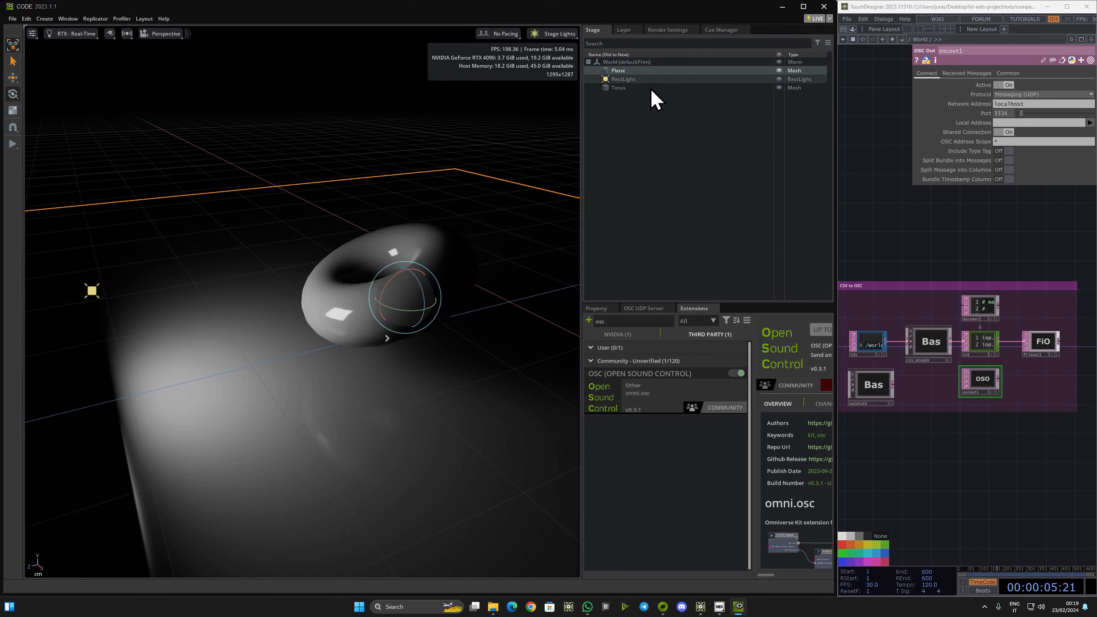
{"action": "right_click", "coordinate": [627, 122]}
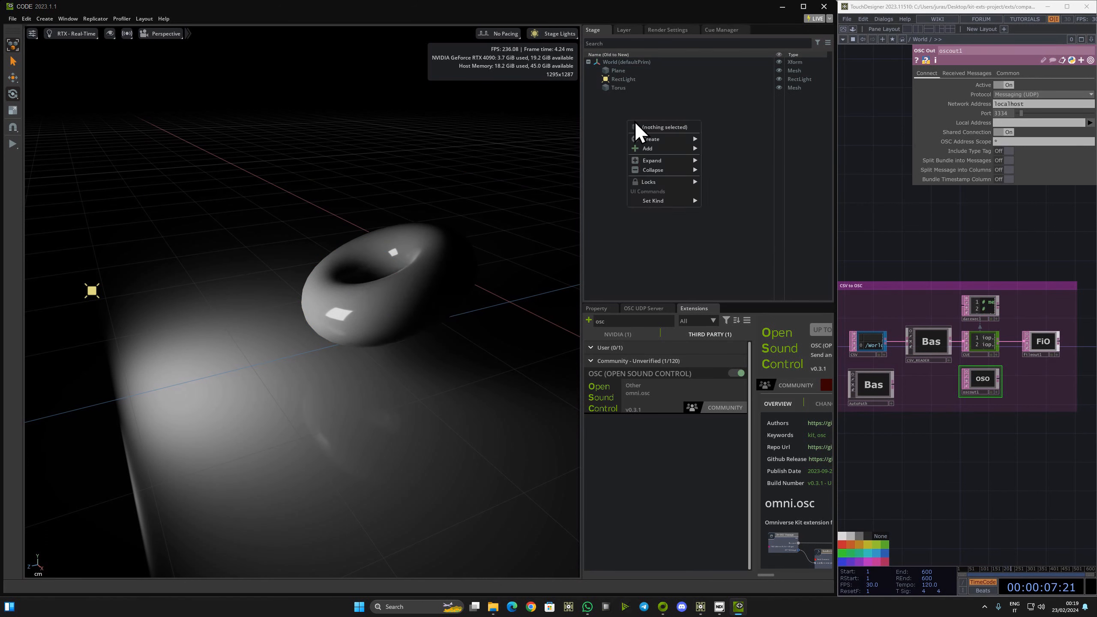
{"action": "left_click", "coordinate": [166, 34]}
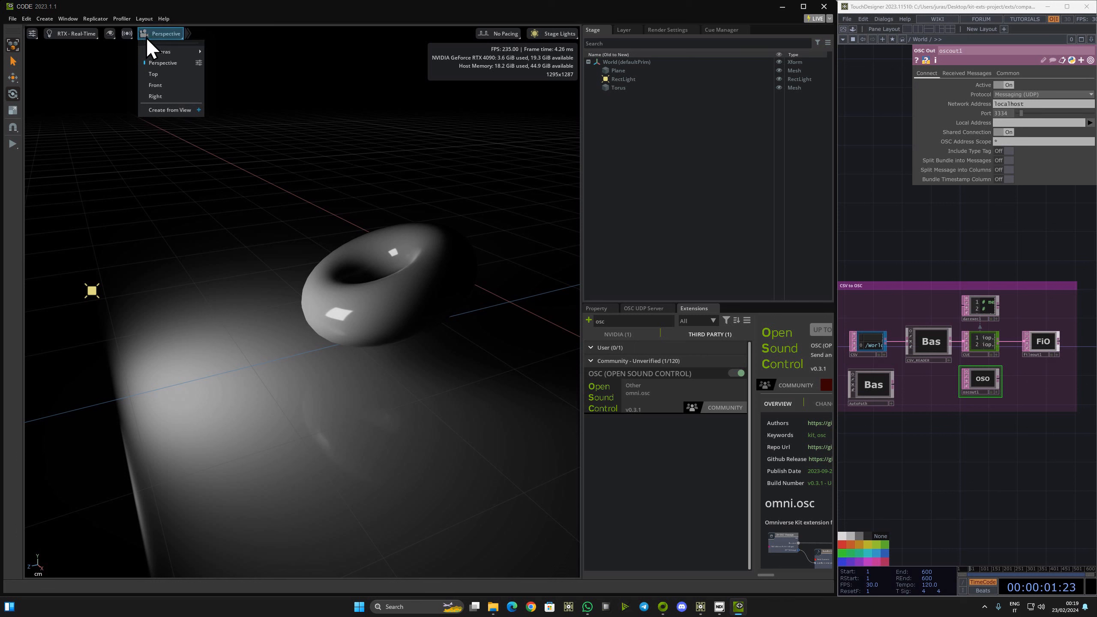
{"action": "left_click", "coordinate": [169, 110]}
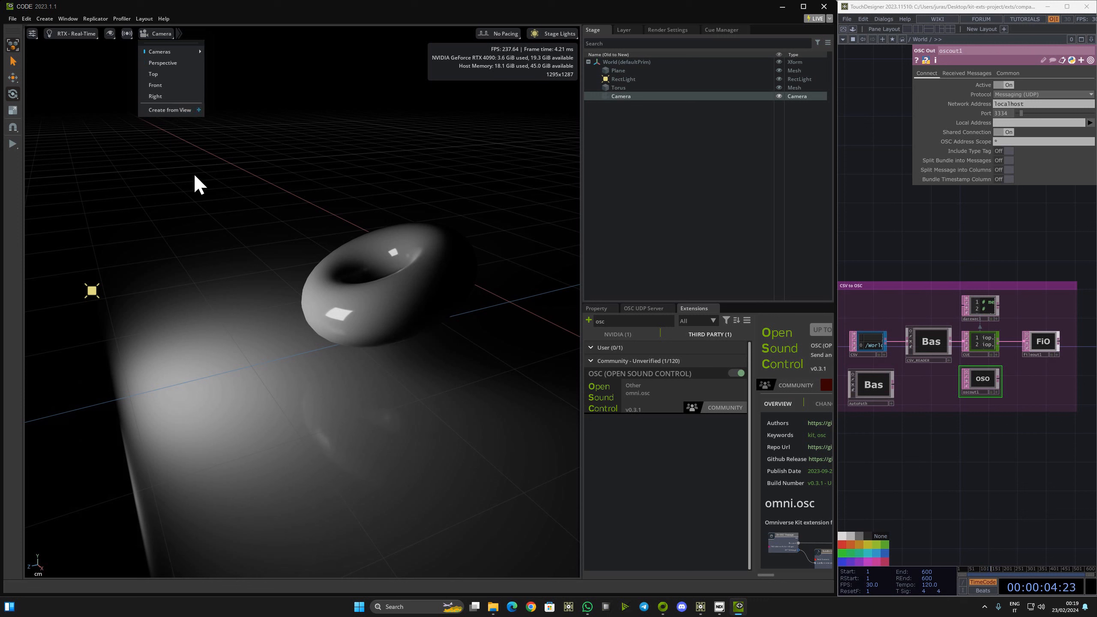
{"action": "mouse_move", "coordinate": [145, 53]}
{"action": "left_click", "coordinate": [250, 117]}
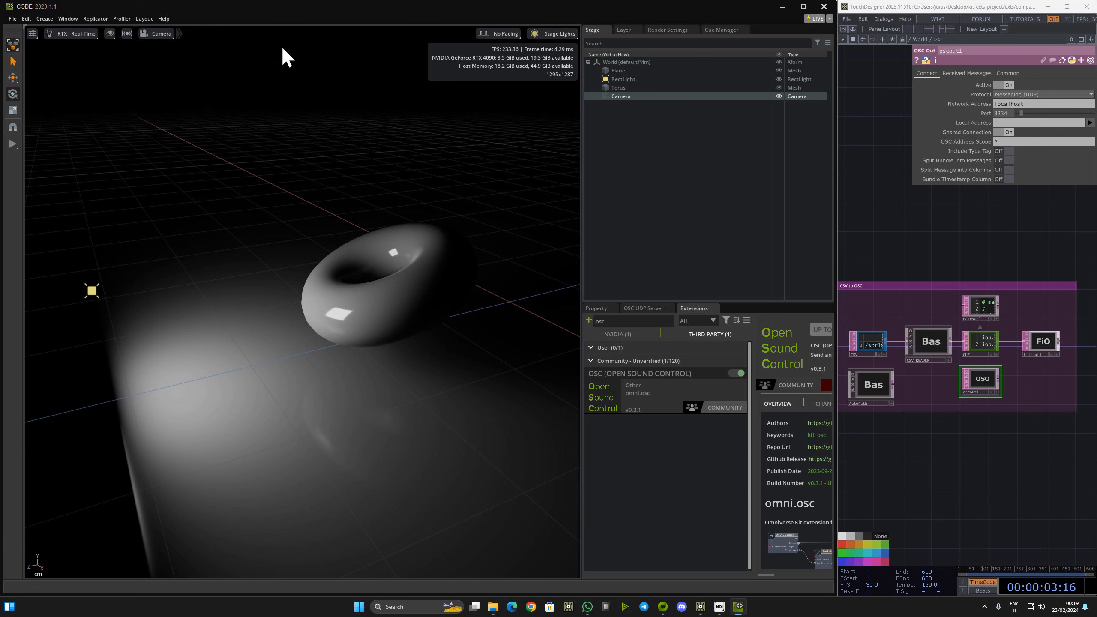
Add a custom Bool attribute named CUE to the Plane, RectLight, Torus and Camera prims together
{"action": "left_click", "coordinate": [624, 74], "text": "shift"}
{"action": "right_click", "coordinate": [626, 72]}
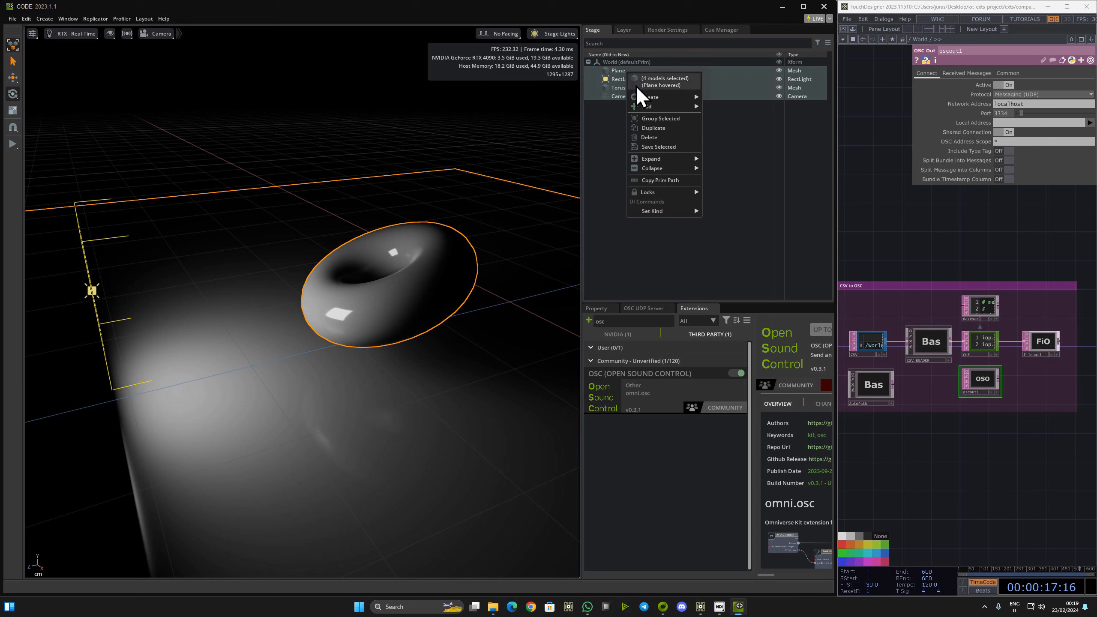
{"action": "mouse_move", "coordinate": [646, 102]}
{"action": "left_click", "coordinate": [716, 107]}
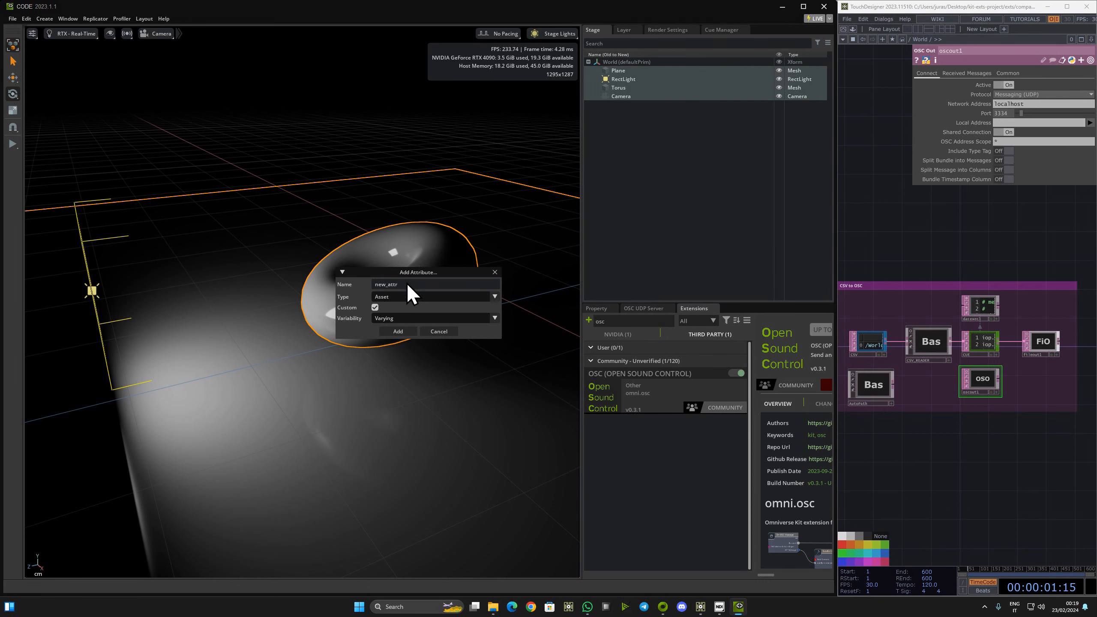
{"action": "left_click_drag", "start_coordinate": [406, 284], "coordinate": [324, 272]}
{"action": "type", "text": "CUE"}
{"action": "left_click", "coordinate": [492, 297]}
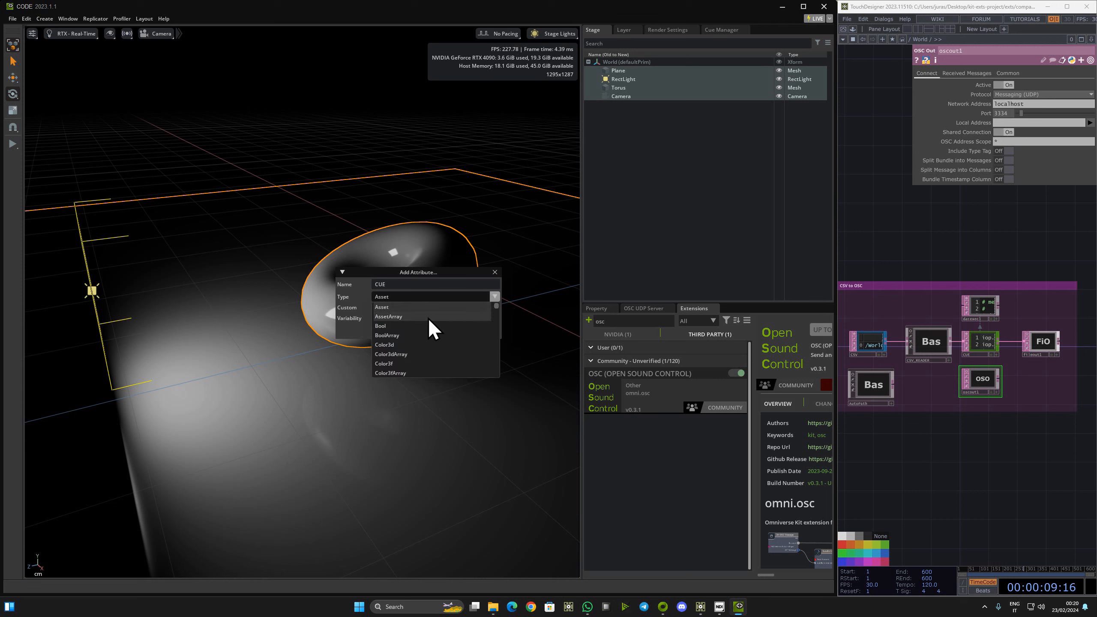
{"action": "left_click", "coordinate": [408, 326]}
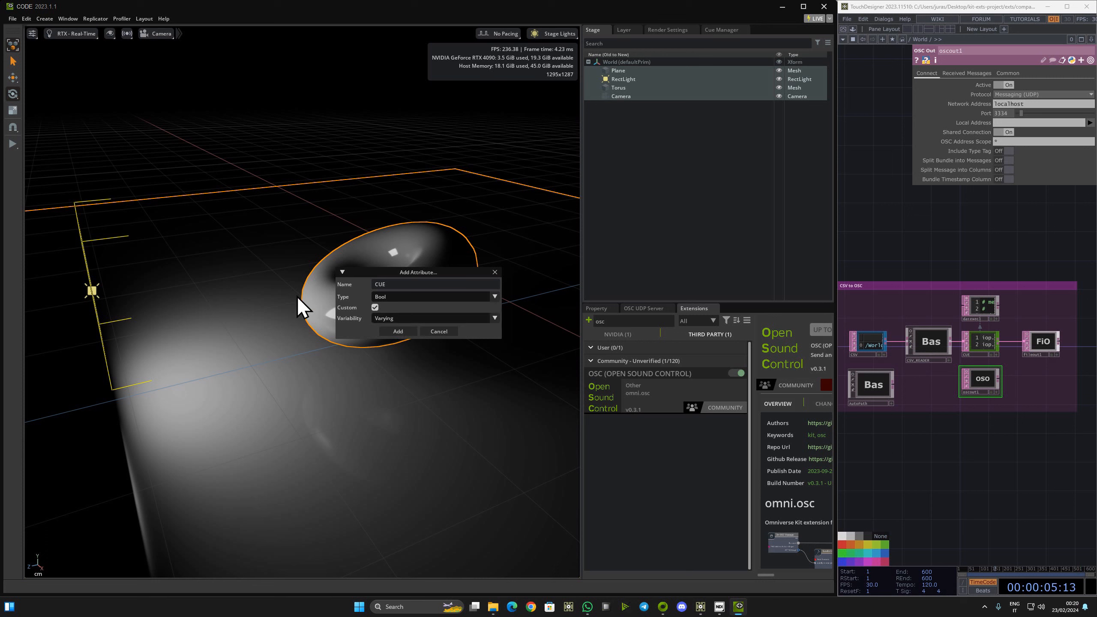
{"action": "left_click", "coordinate": [399, 333]}
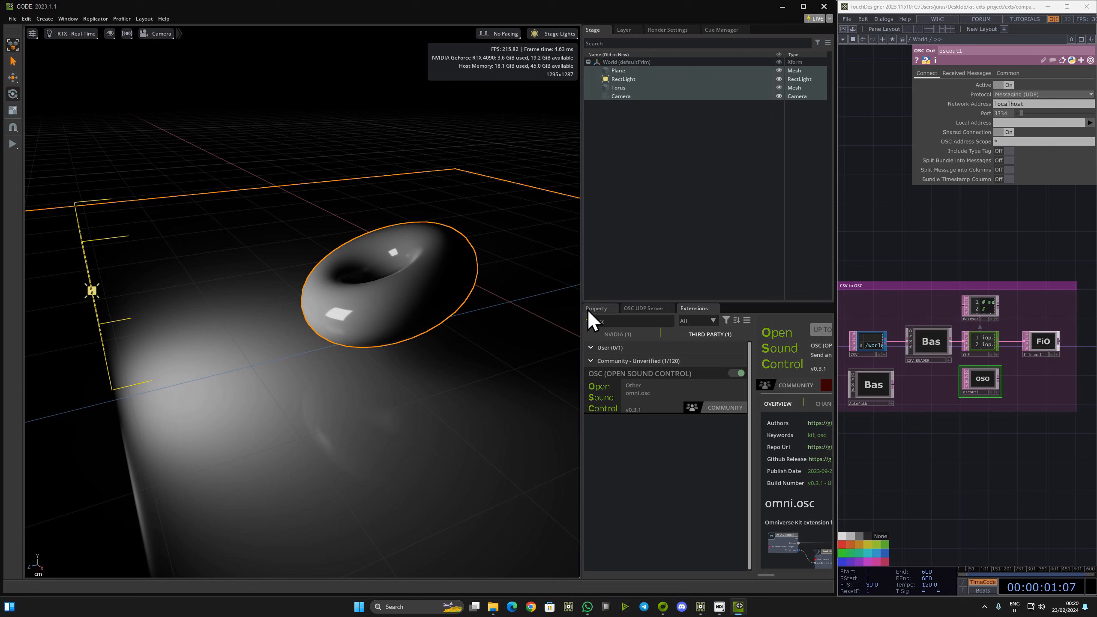
{"action": "left_click", "coordinate": [643, 190]}
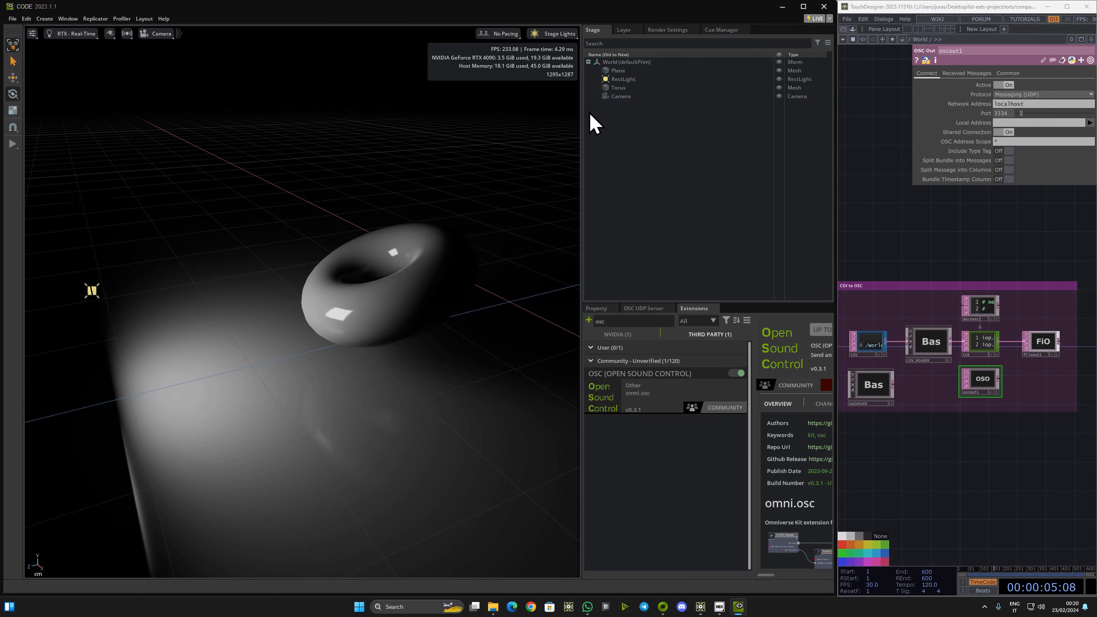
Save the current stage in the Cue Manager as a cue named white
{"action": "left_click", "coordinate": [722, 31]}
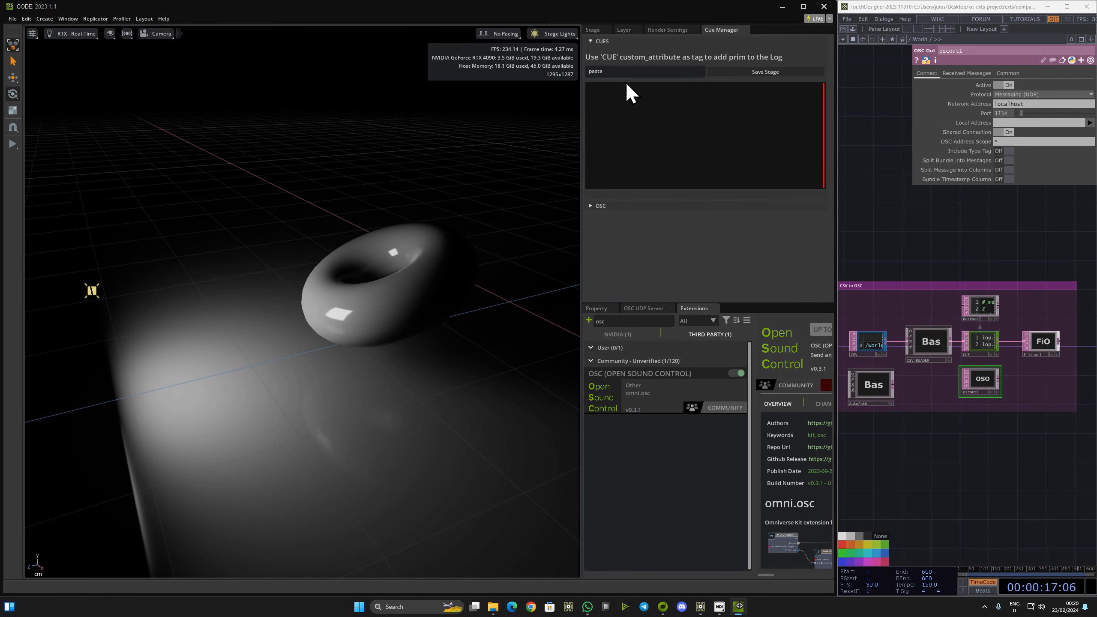
{"action": "left_click_drag", "start_coordinate": [621, 74], "coordinate": [536, 79]}
{"action": "type", "text": "white"}
{"action": "left_click", "coordinate": [752, 70]}
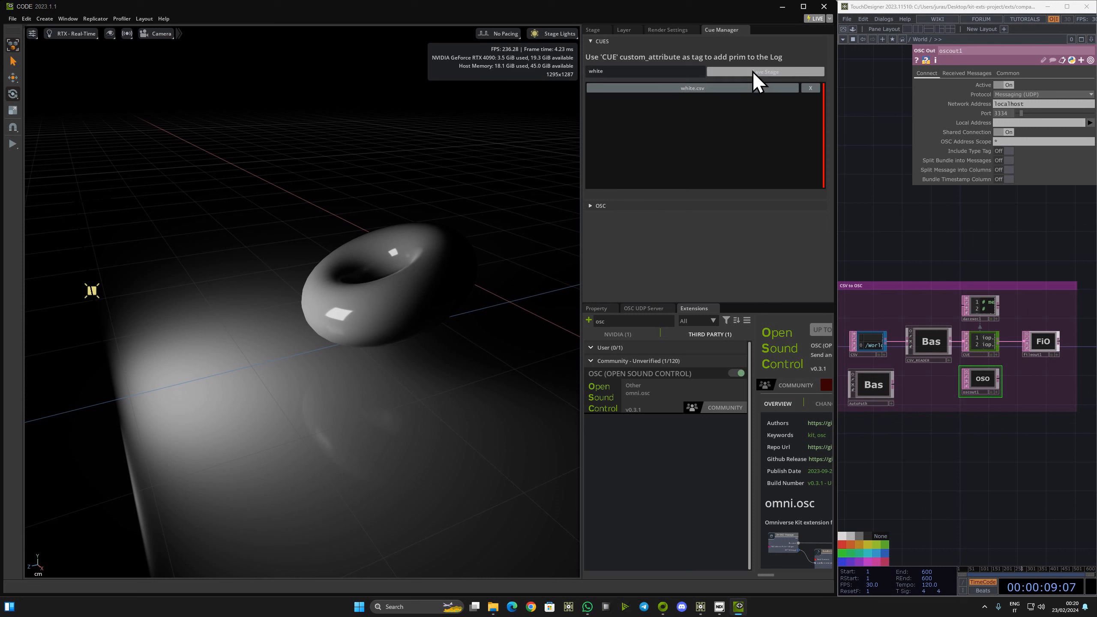
Rearrange the workspace so the Cue Manager docks beside Extensions and the RectLight's properties show in a separate full-height column
{"action": "left_click", "coordinate": [601, 31]}
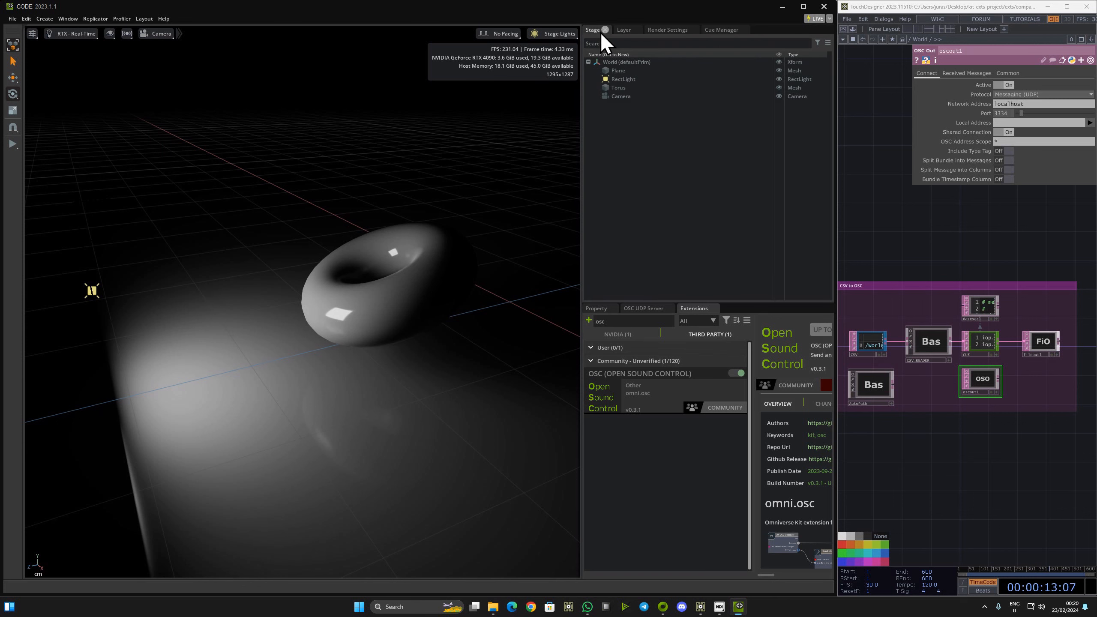
{"action": "left_click_drag", "start_coordinate": [721, 31], "coordinate": [302, 327]}
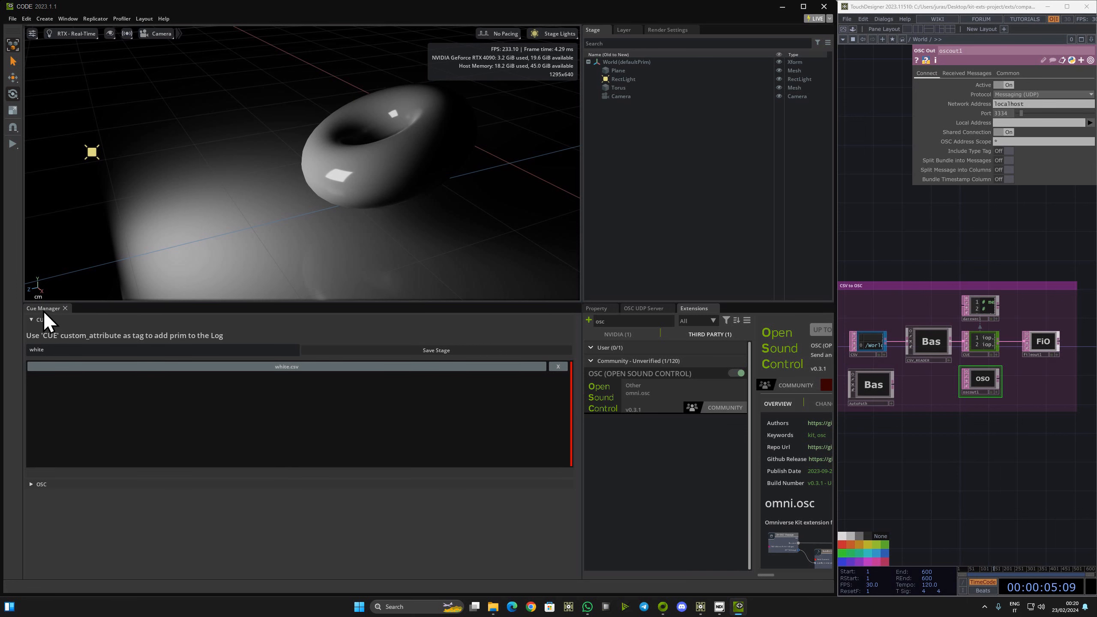
{"action": "left_click_drag", "start_coordinate": [43, 309], "coordinate": [736, 311]}
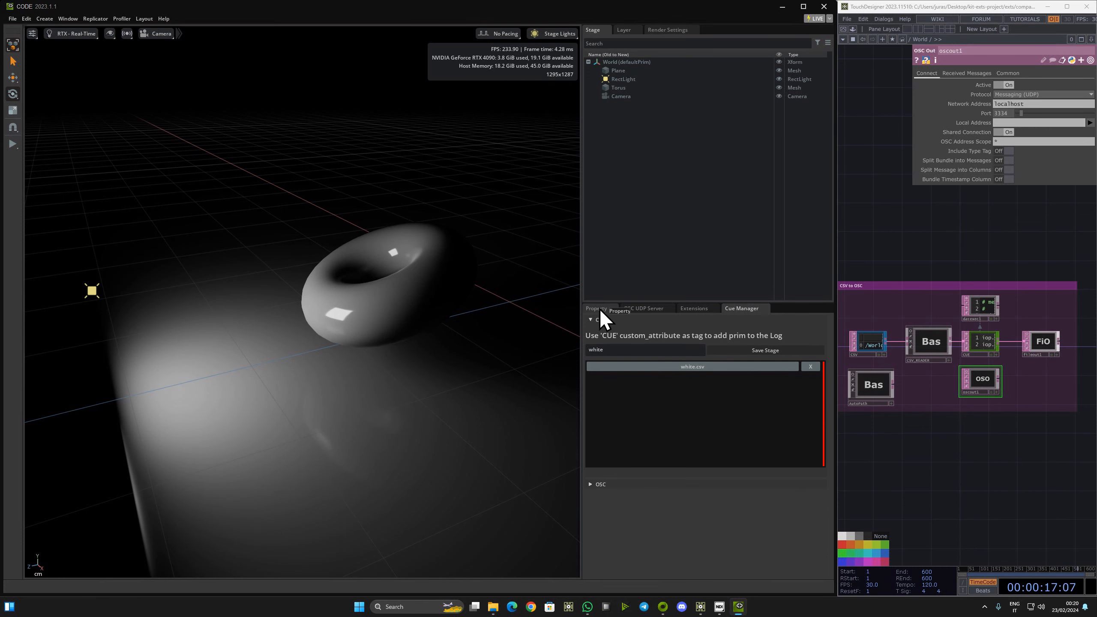
{"action": "left_click_drag", "start_coordinate": [598, 309], "coordinate": [832, 303]}
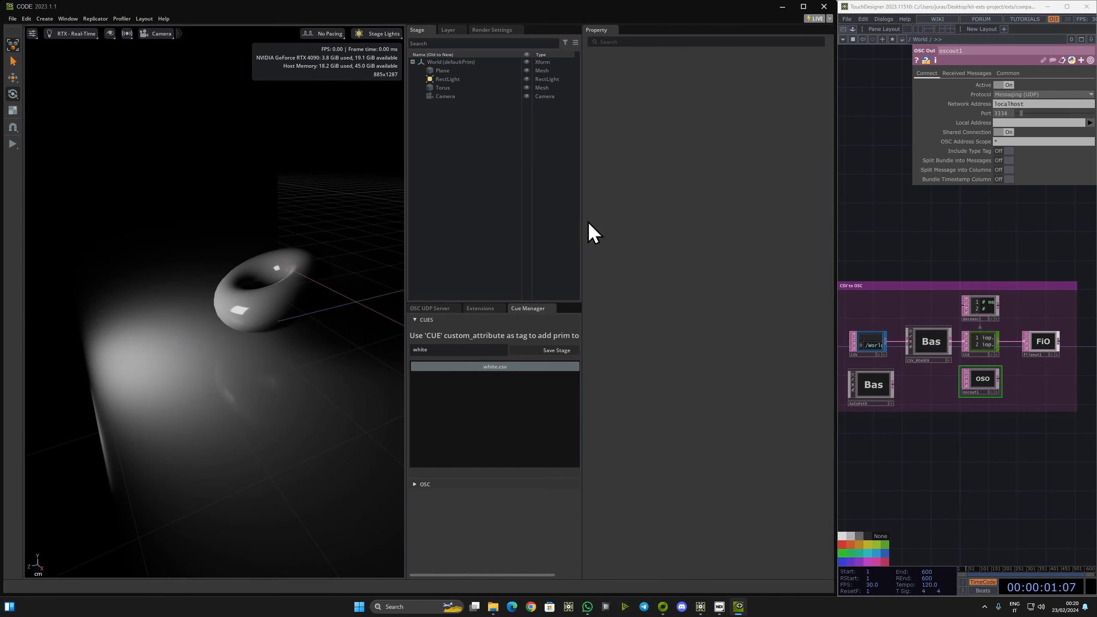
{"action": "left_click", "coordinate": [434, 80]}
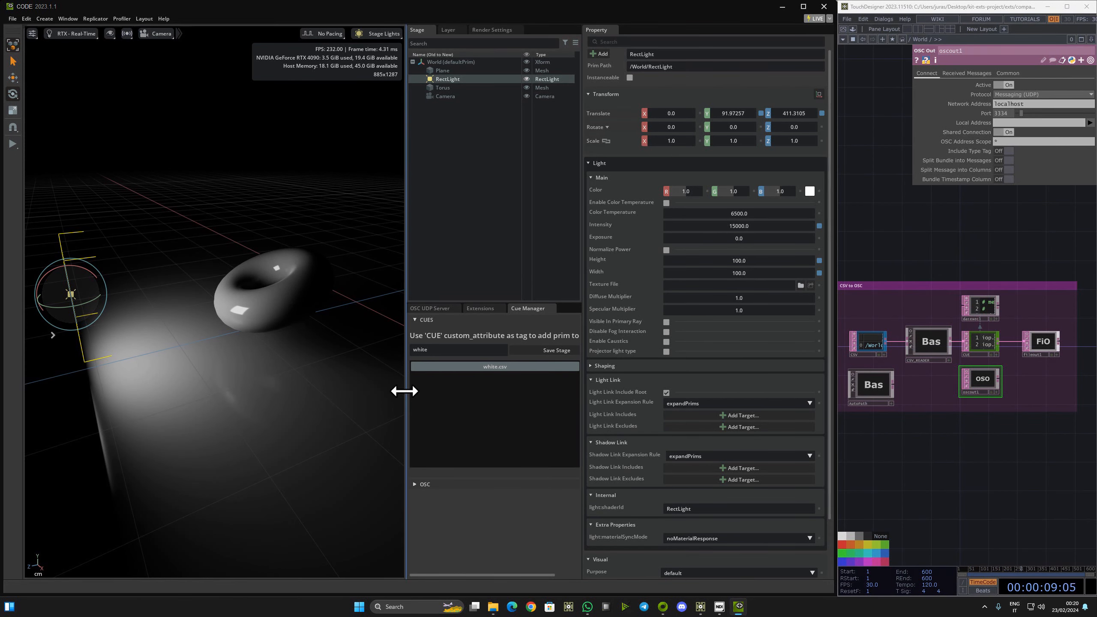
{"action": "left_click_drag", "start_coordinate": [407, 389], "coordinate": [388, 390]}
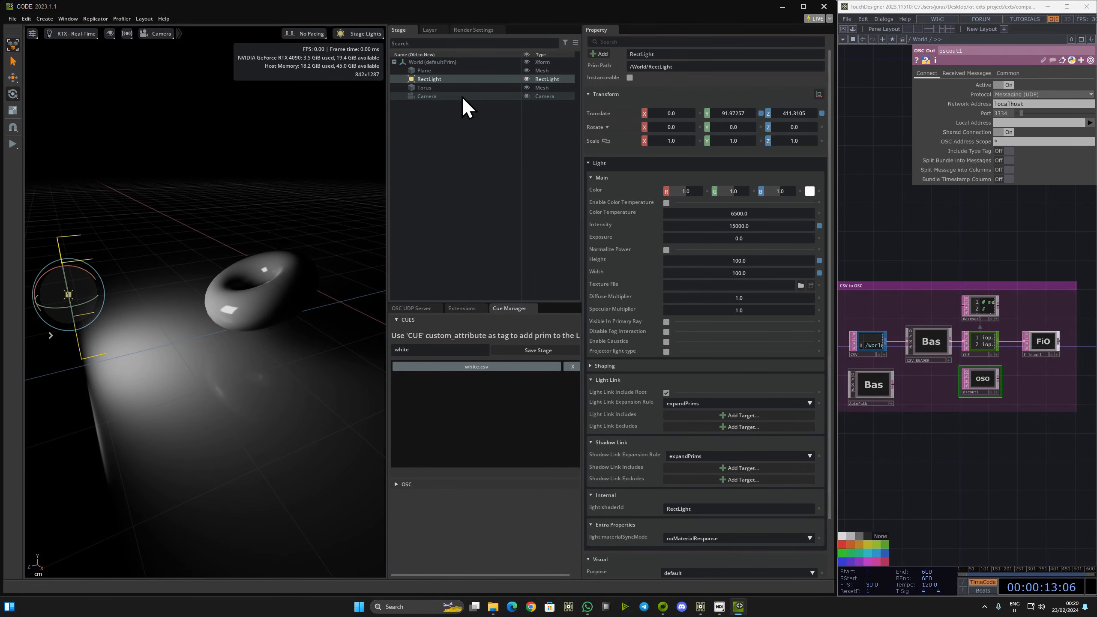
Move the camera in front of the torus and rotate the torus to about 54°, 1° and 14° in X, Y and Z
{"action": "key", "text": "w"}
{"action": "right_click_drag", "start_coordinate": [176, 247], "coordinate": [132, 116]}
{"action": "left_click", "coordinate": [226, 309]}
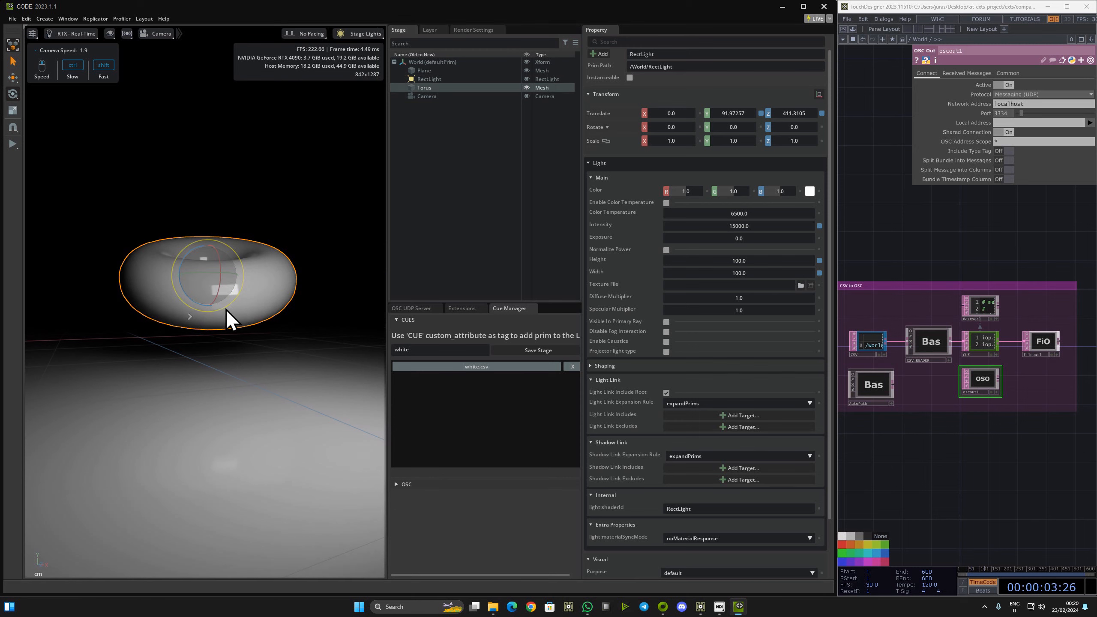
{"action": "left_click_drag", "start_coordinate": [223, 265], "coordinate": [295, 341]}
{"action": "key", "text": "w"}
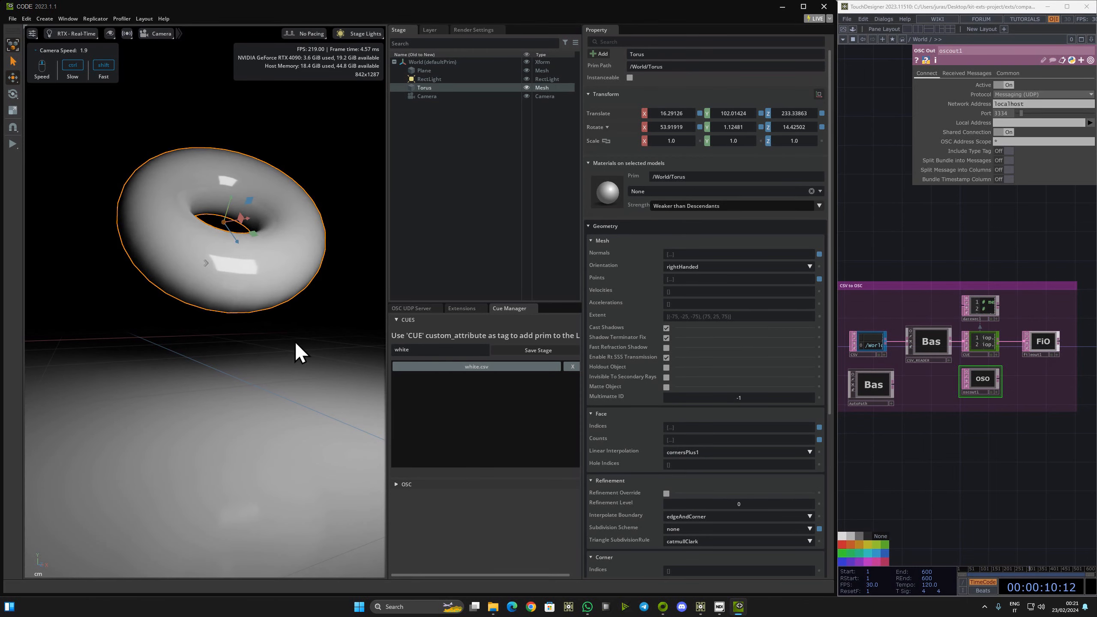
Change the RectLight's color to a muted red, #B33939
{"action": "left_click", "coordinate": [475, 79]}
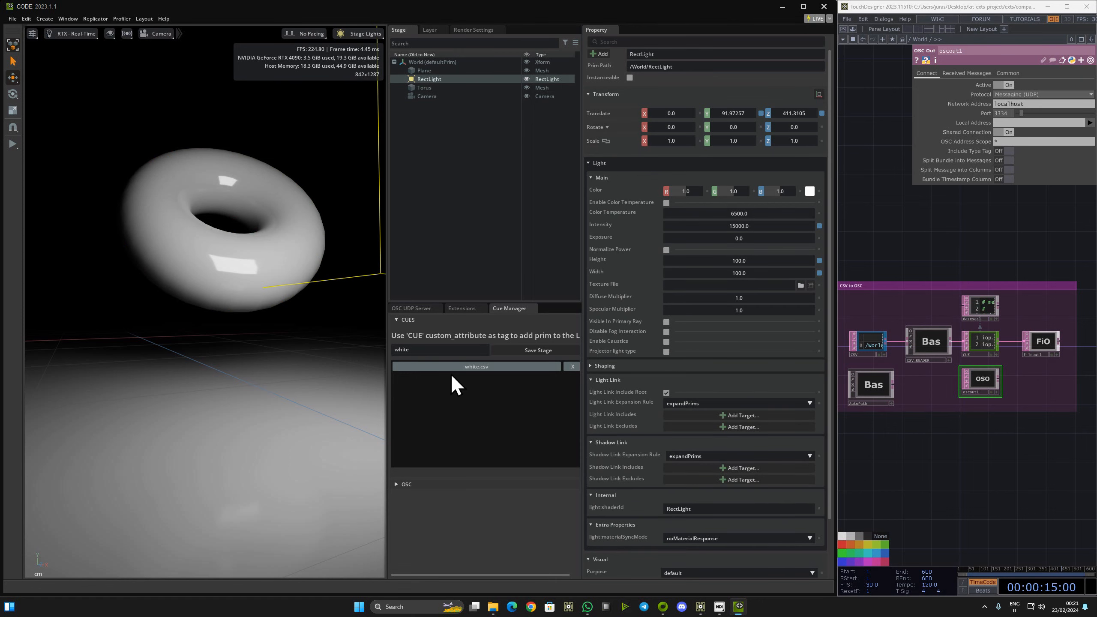
{"action": "left_click", "coordinate": [810, 191]}
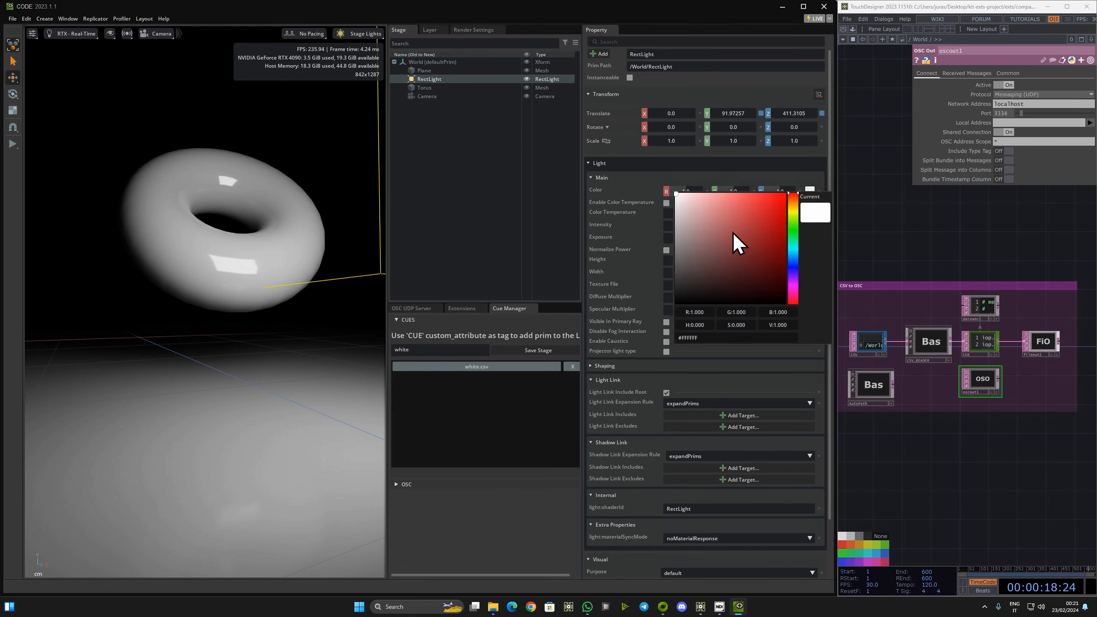
{"action": "left_click", "coordinate": [793, 207]}
{"action": "left_click", "coordinate": [758, 218]}
{"action": "mouse_move", "coordinate": [758, 219]}
{"action": "left_mouse_down"}
{"action": "mouse_move", "coordinate": [748, 211]}
{"action": "mouse_move", "coordinate": [751, 225]}
{"action": "left_mouse_up"}
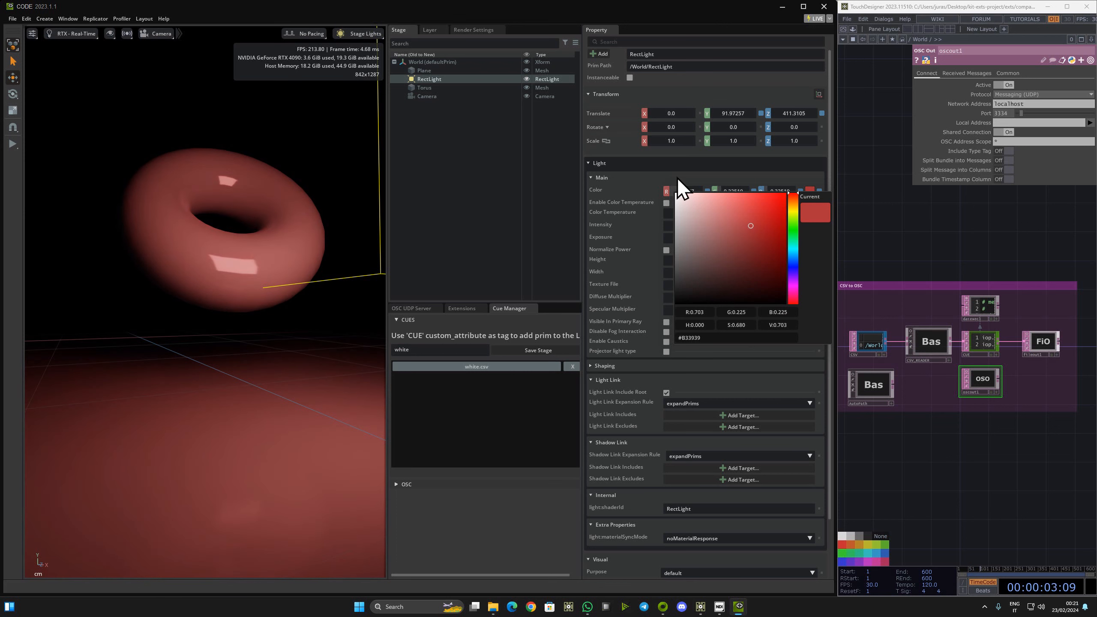
Save the red-lit stage in the Cue Manager as a cue named RED
{"action": "left_click", "coordinate": [431, 351]}
{"action": "left_click_drag", "start_coordinate": [431, 350], "coordinate": [328, 354]}
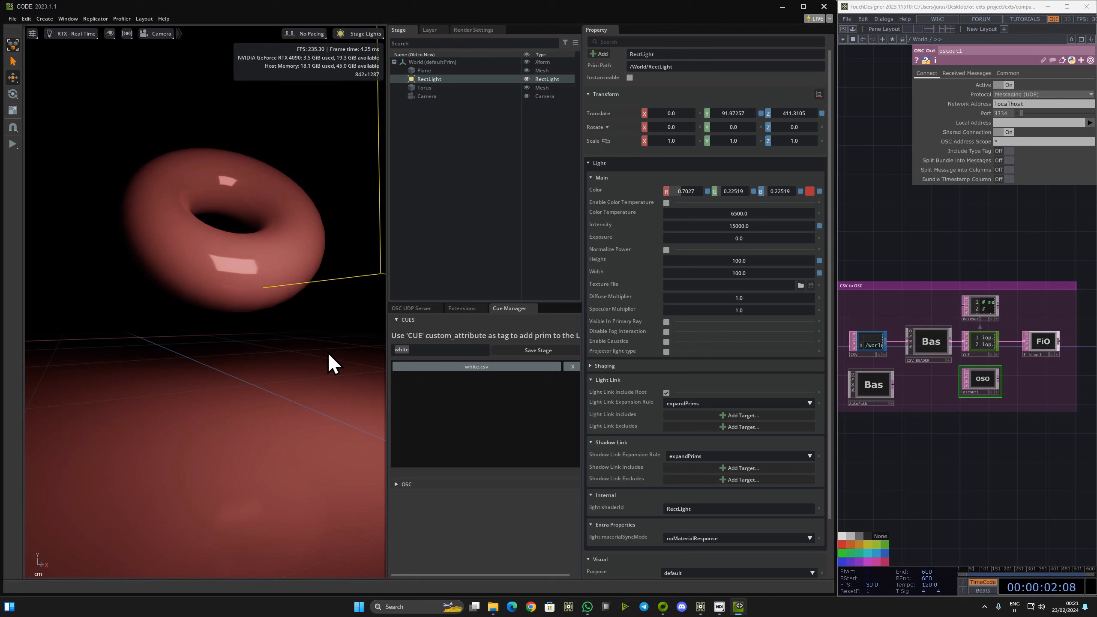
{"action": "type", "text": "RED"}
{"action": "left_click", "coordinate": [559, 349]}
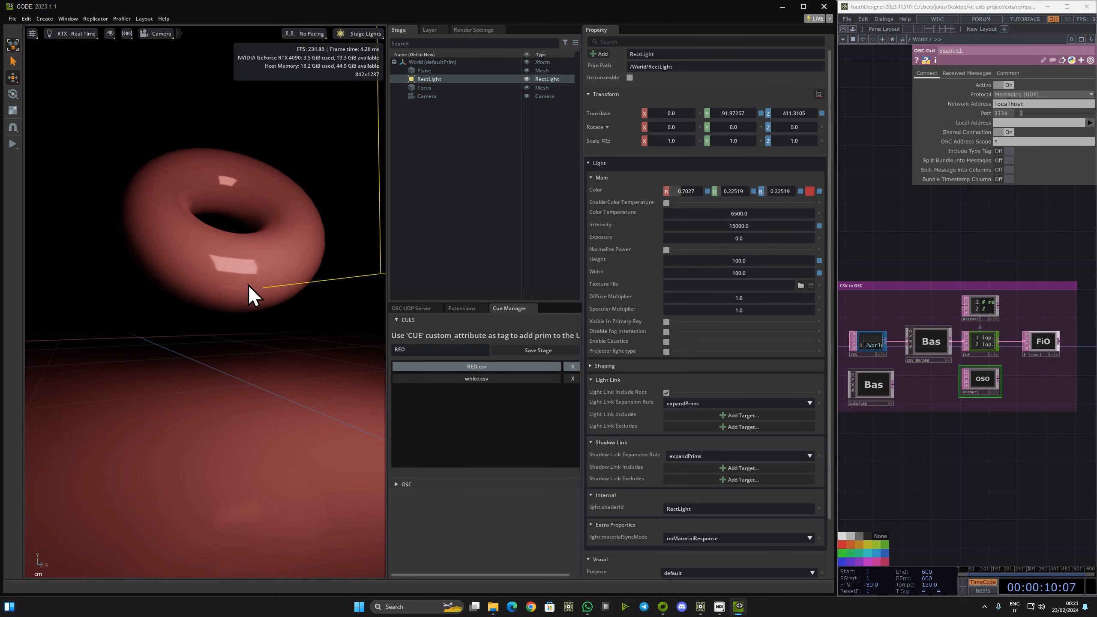
Move the camera to a new angle on the torus and rotate the torus to about 77° in X and 27° in Z
{"action": "right_click_drag", "start_coordinate": [268, 281], "coordinate": [142, 373]}
{"action": "key", "text": "w"}
{"action": "key", "text": "s"}
{"action": "key", "text": "d"}
{"action": "key", "text": "w"}
{"action": "left_click", "coordinate": [435, 87]}
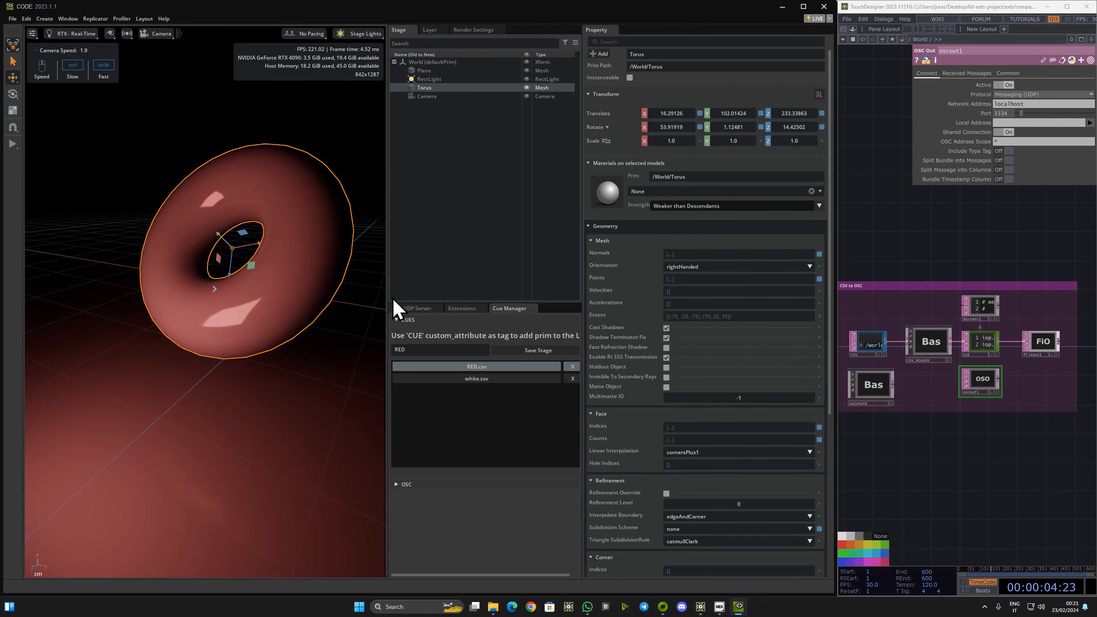
{"action": "key", "text": "e"}
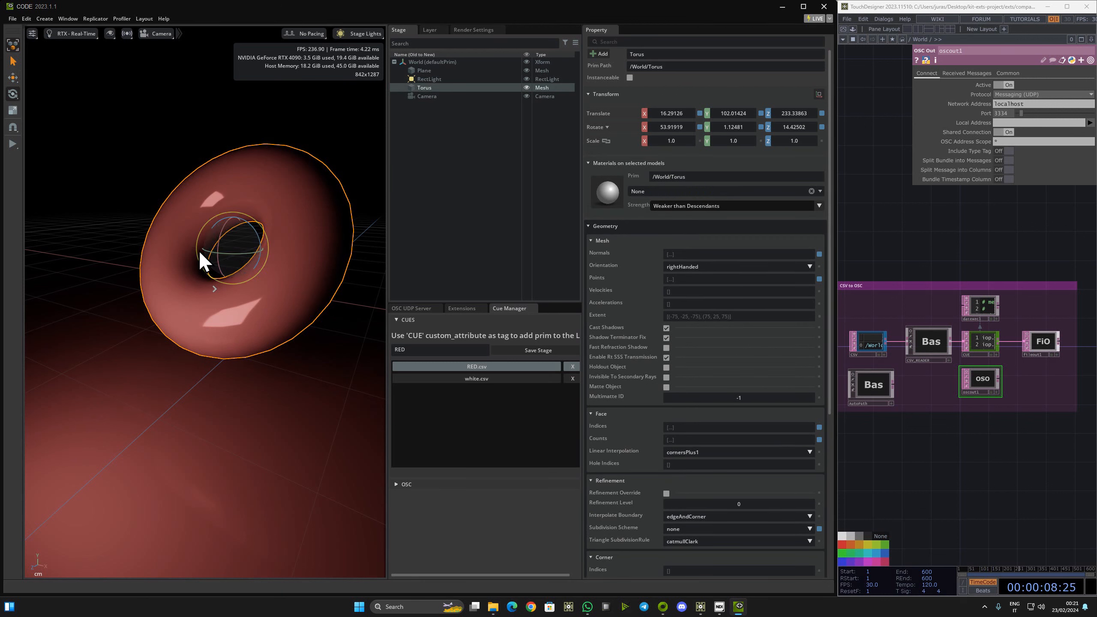
{"action": "left_click_drag", "start_coordinate": [216, 252], "coordinate": [258, 255]}
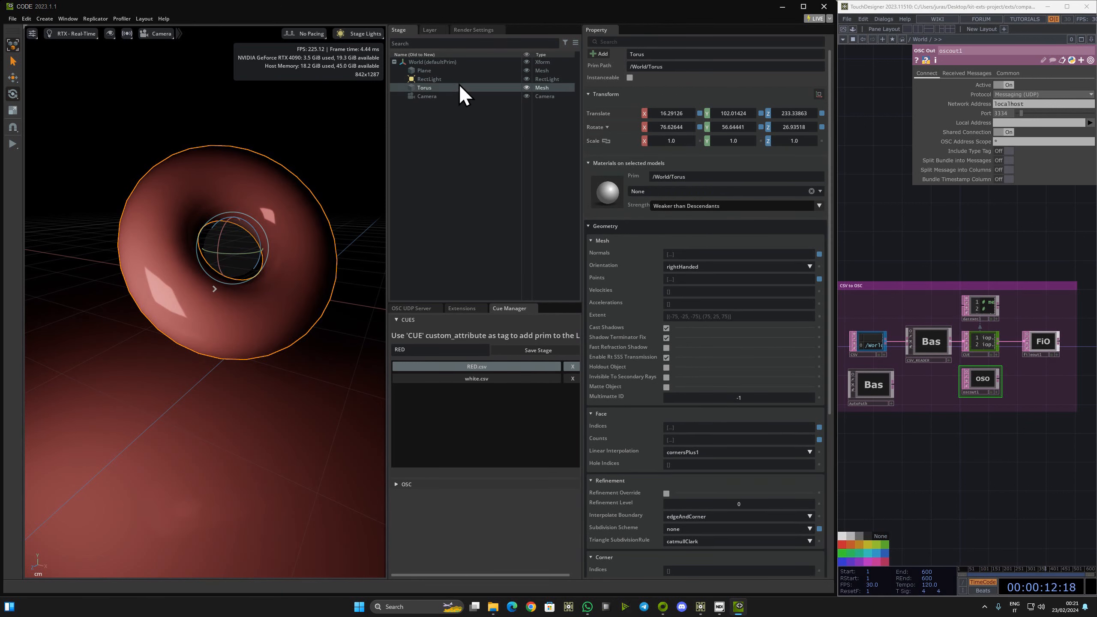
Change the RectLight's color to green, #339E1A
{"action": "left_click", "coordinate": [457, 81]}
{"action": "left_click", "coordinate": [809, 191]}
{"action": "left_click", "coordinate": [751, 225]}
{"action": "left_click_drag", "start_coordinate": [751, 225], "coordinate": [768, 237]}
{"action": "left_click", "coordinate": [790, 231]}
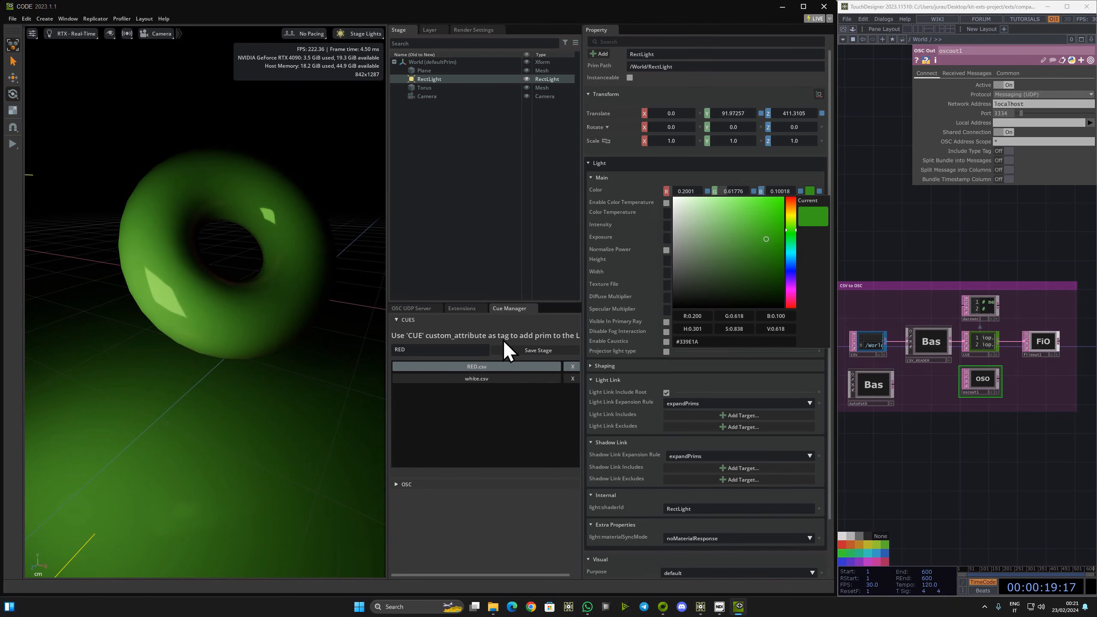
Save the green-lit stage in the Cue Manager as a cue named GREEN
{"action": "left_click", "coordinate": [411, 345]}
{"action": "double_click", "coordinate": [414, 349]}
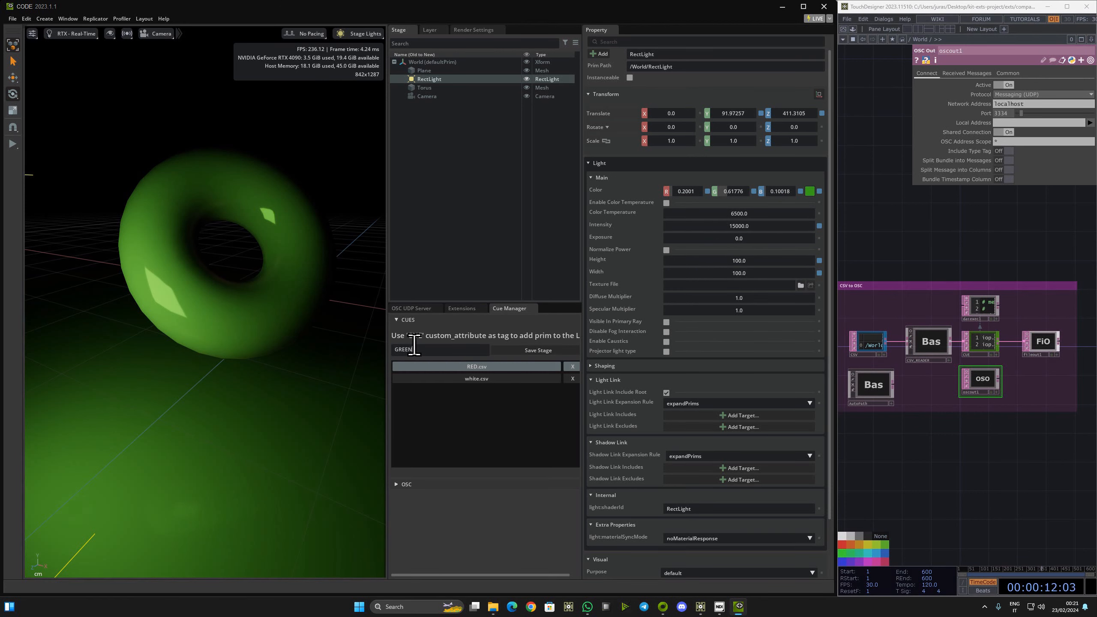
{"action": "left_click", "coordinate": [554, 349]}
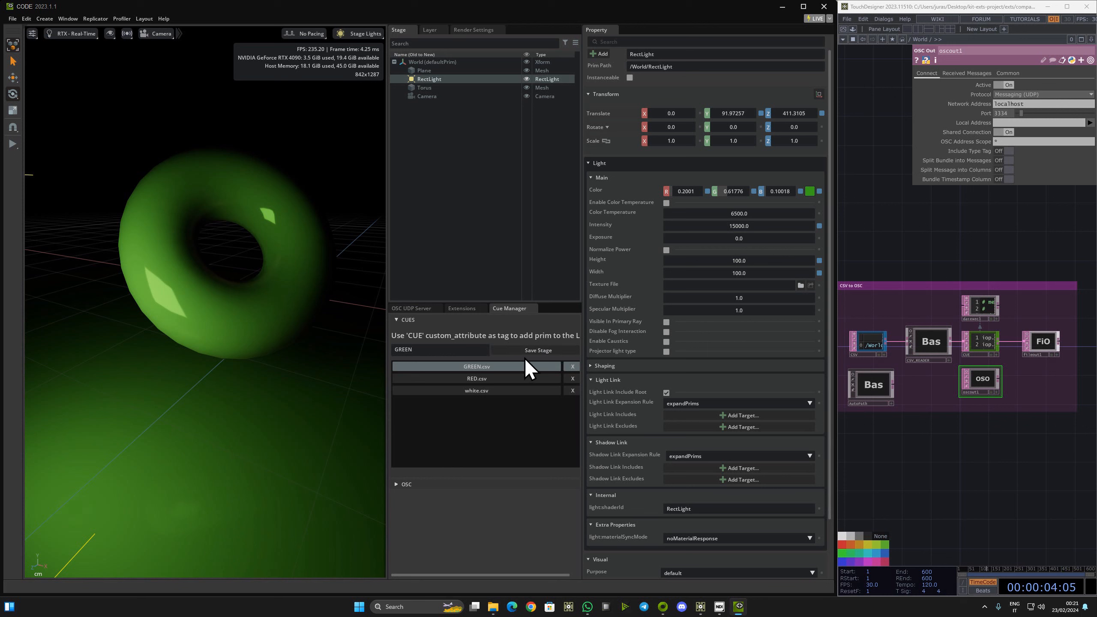
Show the Cue Manager's OSC settings with enough width to read them and enable OSC_Autolink
{"action": "left_click", "coordinate": [439, 485]}
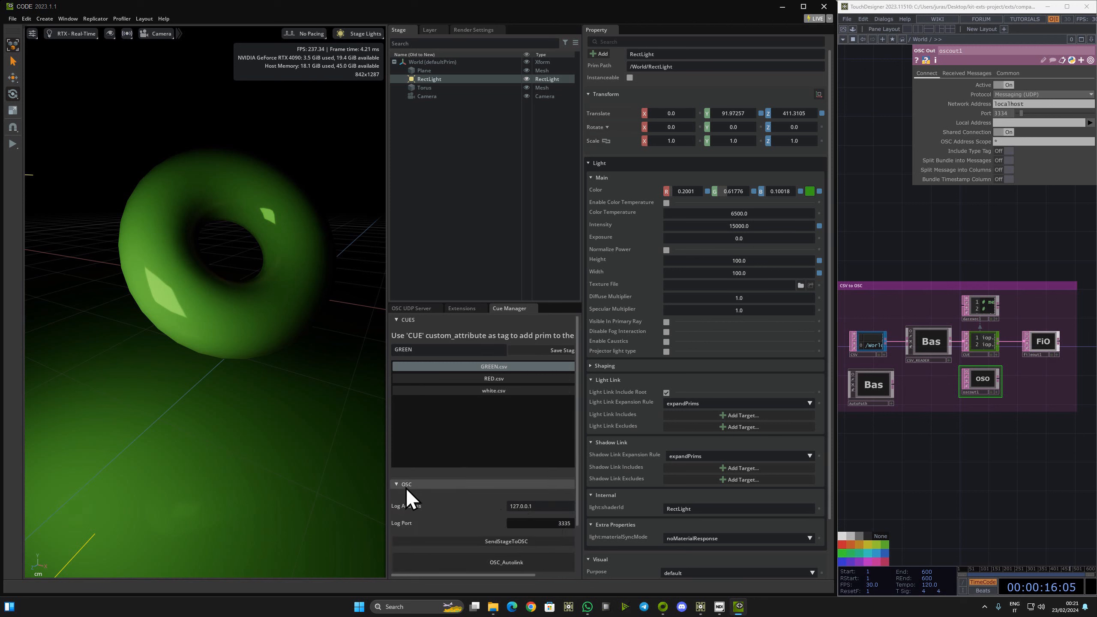
{"action": "scroll", "coordinate": [484, 503], "scroll_direction": "down", "scroll_amount": 2}
{"action": "left_click", "coordinate": [490, 507]}
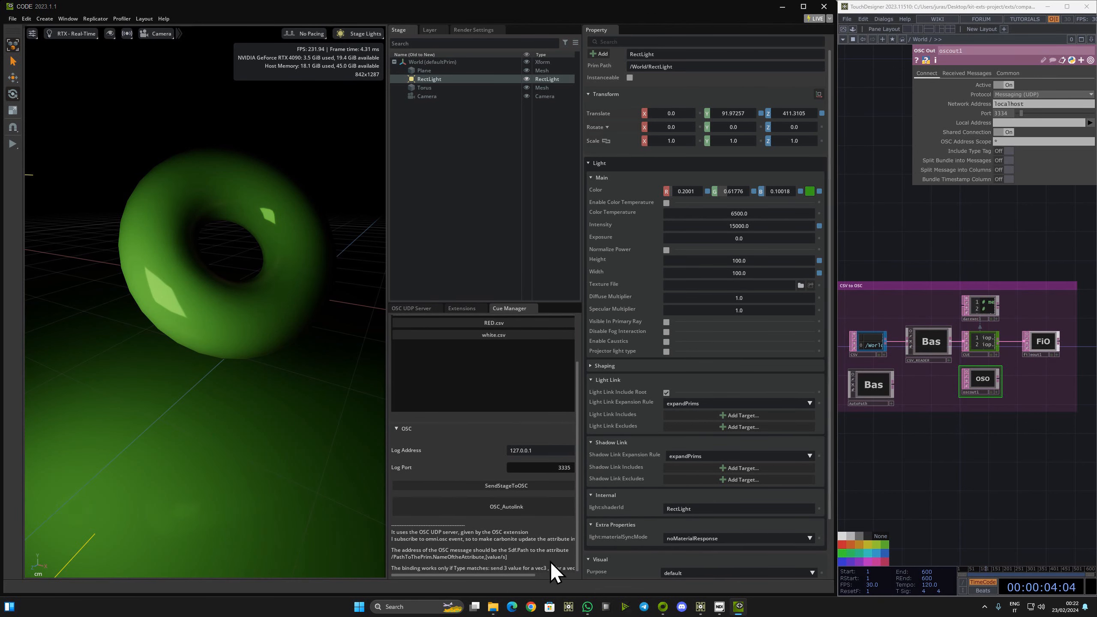
{"action": "left_click_drag", "start_coordinate": [387, 497], "coordinate": [354, 497]}
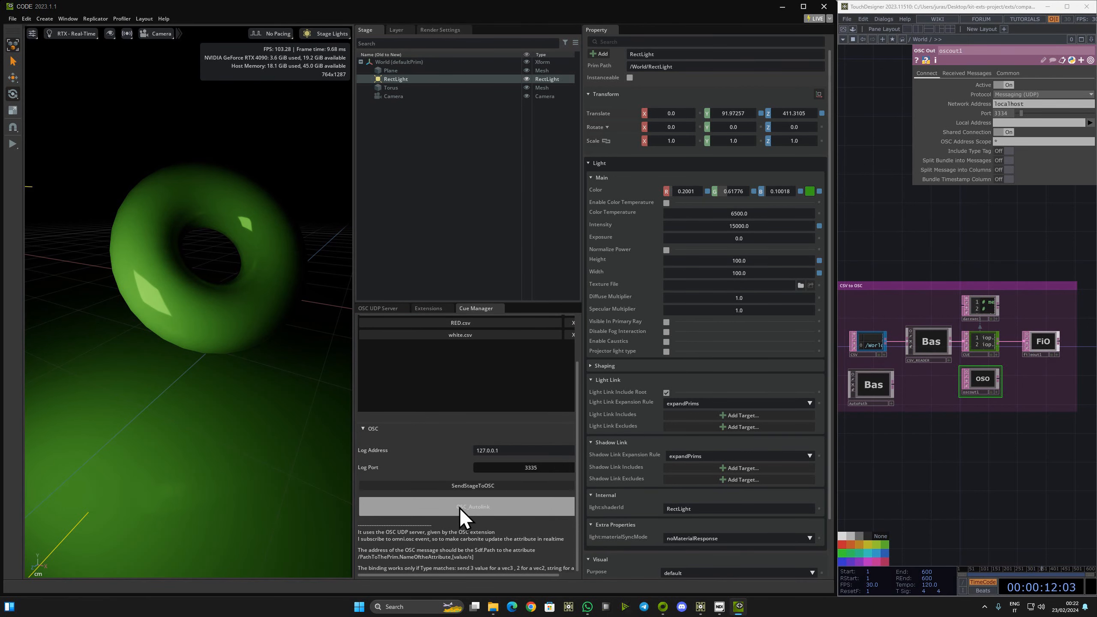
{"action": "left_click", "coordinate": [475, 511]}
Recall the saved RED, white and GREEN cues in turn several times to test switching between the stage states
{"action": "scroll", "coordinate": [460, 361], "scroll_direction": "up", "scroll_amount": 2}
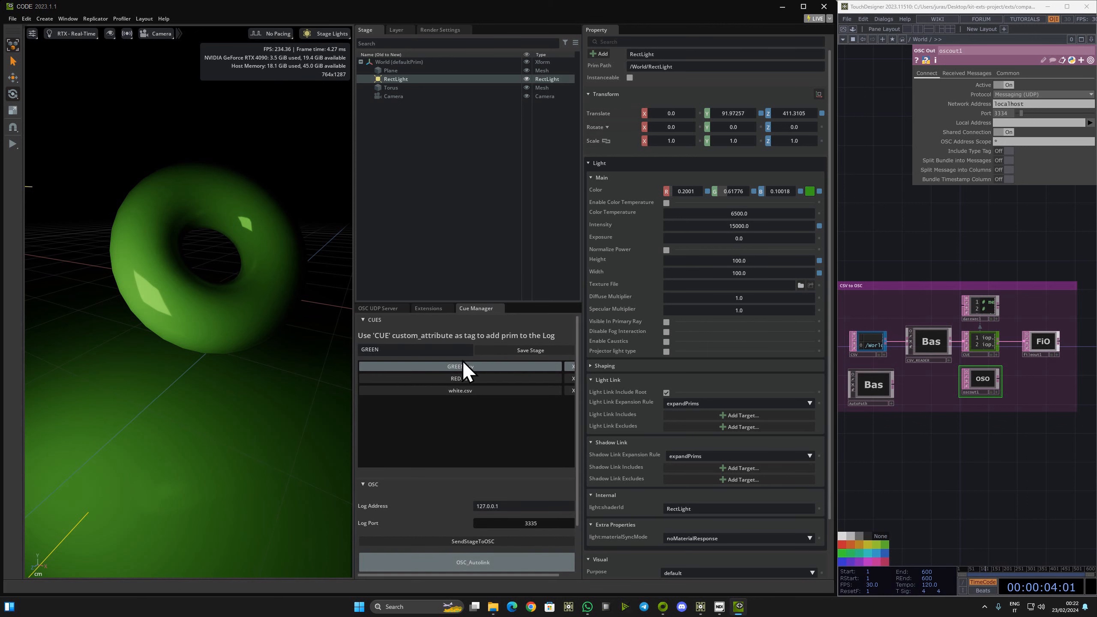
{"action": "left_click", "coordinate": [460, 379]}
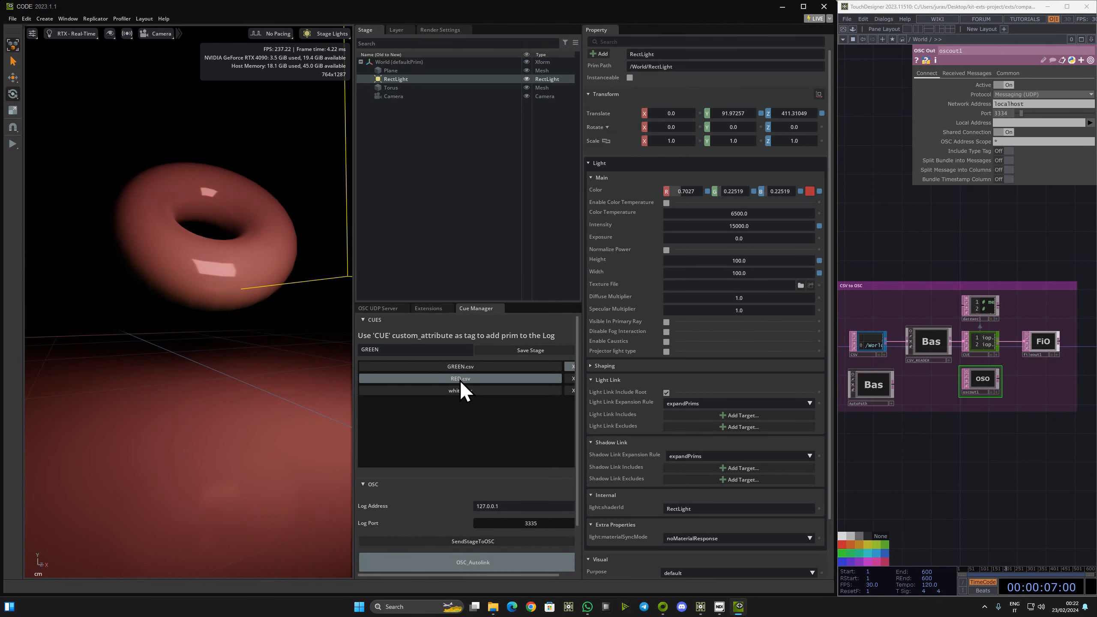
{"action": "left_click", "coordinate": [464, 392]}
{"action": "left_click", "coordinate": [470, 367]}
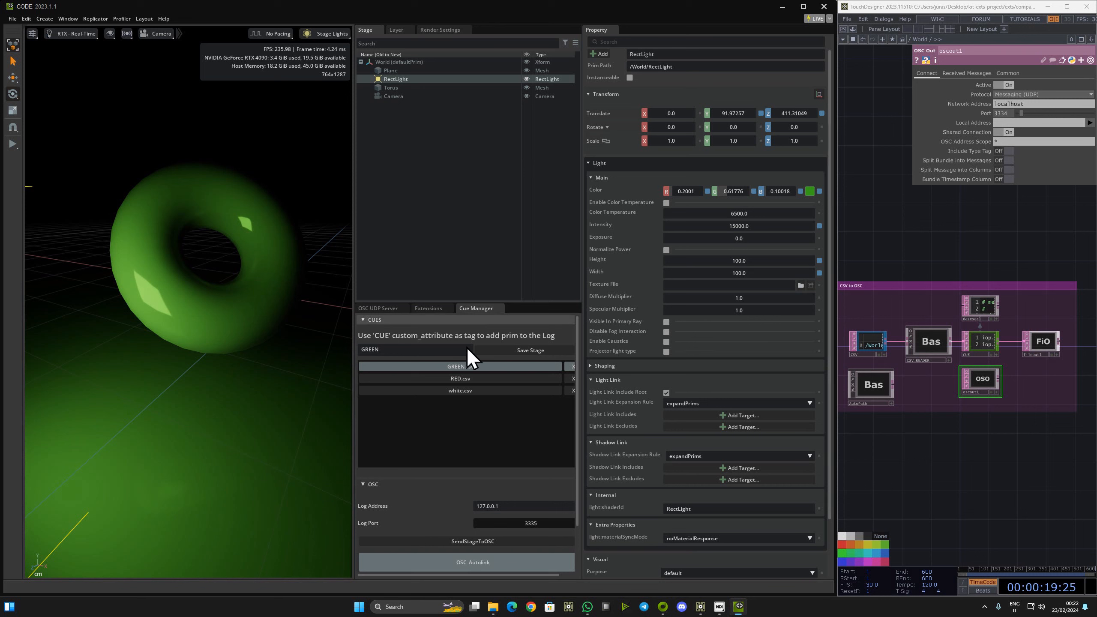
{"action": "left_click", "coordinate": [468, 379]}
{"action": "left_click", "coordinate": [469, 391]}
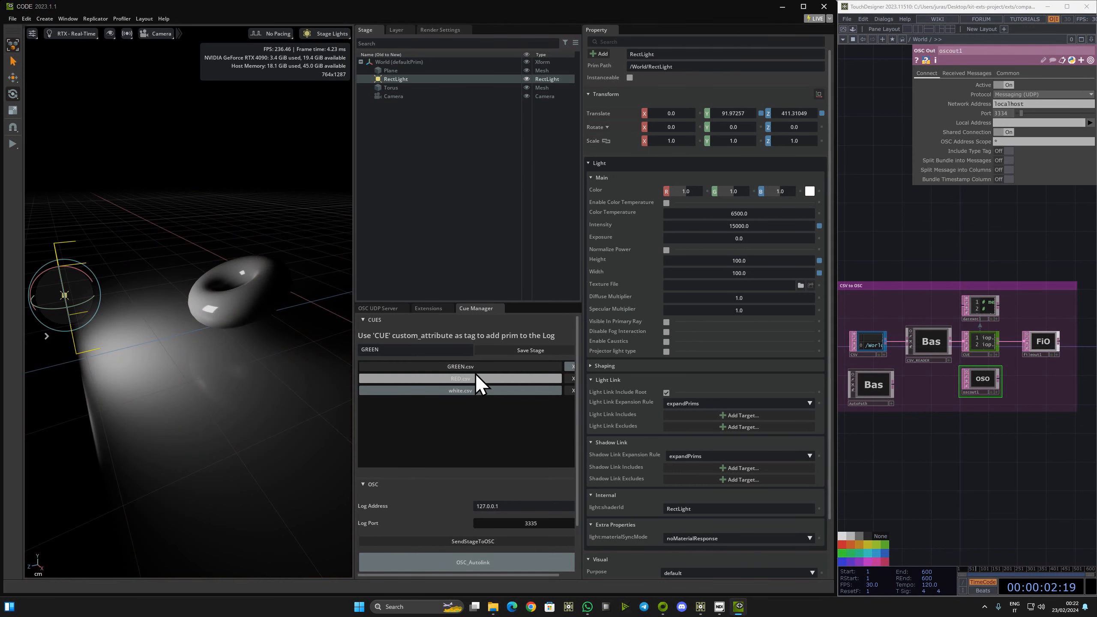
{"action": "left_click", "coordinate": [475, 367]}
{"action": "left_click", "coordinate": [477, 379]}
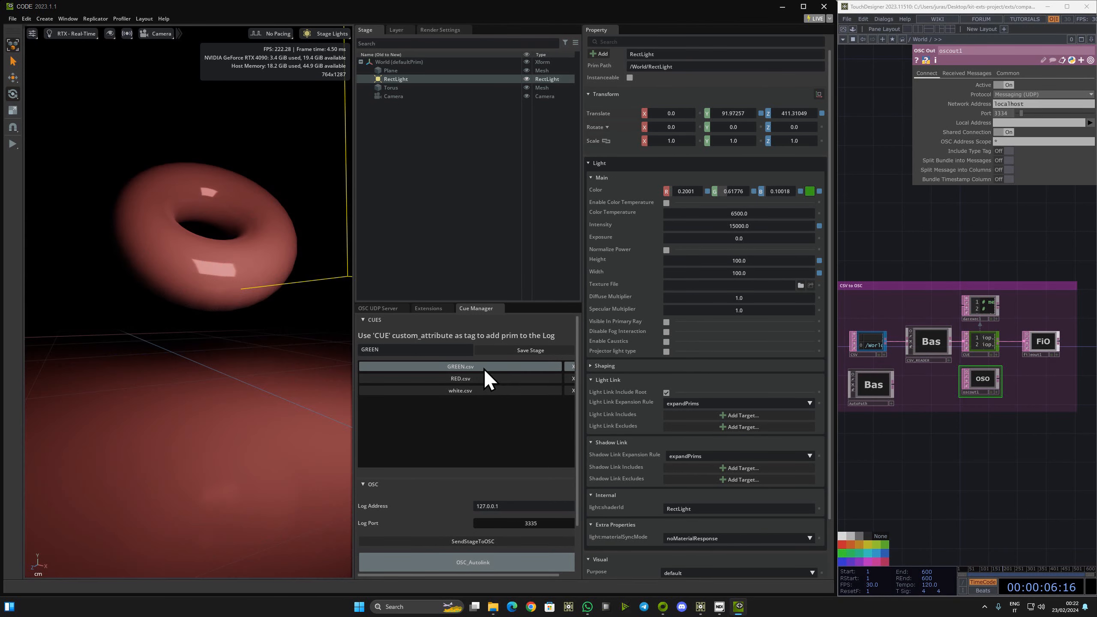
Recall the white cue, switch repeatedly between the GREEN and RED cues, and return to the white one
{"action": "left_click", "coordinate": [474, 389]}
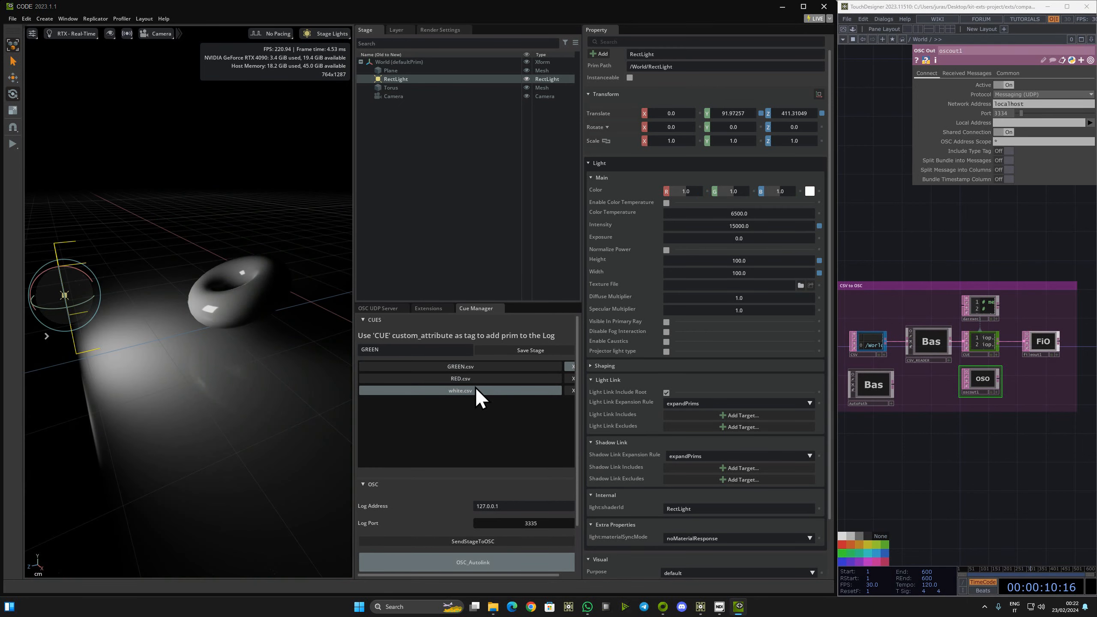
{"action": "left_click", "coordinate": [479, 370]}
{"action": "left_click", "coordinate": [479, 379]}
{"action": "left_click", "coordinate": [483, 366]}
{"action": "left_click", "coordinate": [482, 378]}
{"action": "left_click", "coordinate": [474, 389]}
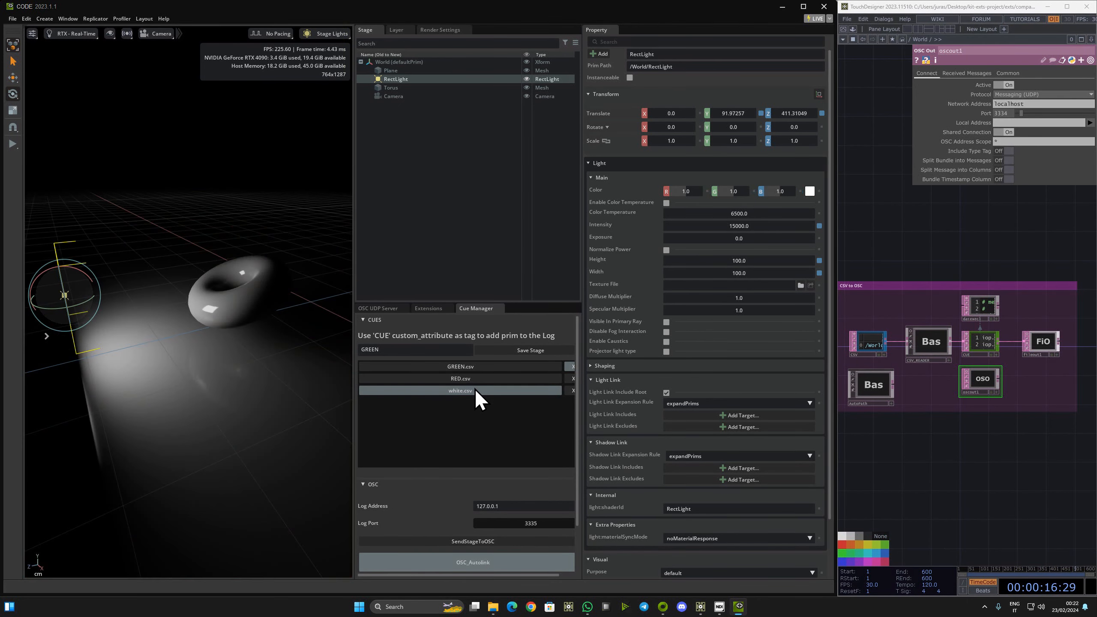
Delete the white, RED and GREEN cues from the Cue Manager and save the current white-lit stage as a cue named W
{"action": "left_click", "coordinate": [572, 391]}
{"action": "left_click", "coordinate": [572, 379]}
{"action": "left_click", "coordinate": [571, 366]}
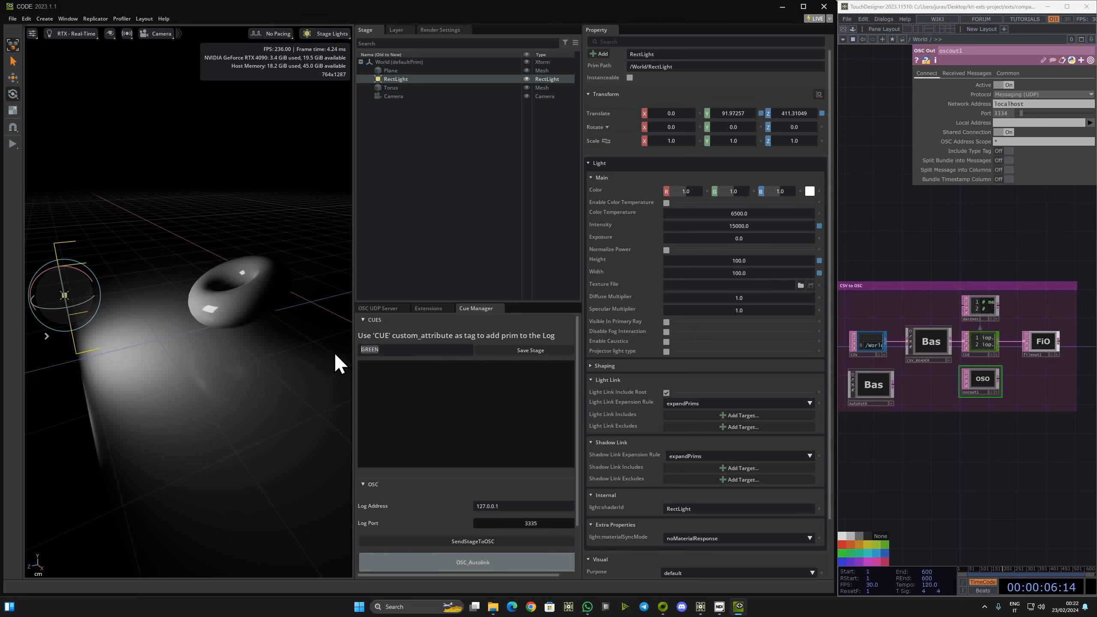
{"action": "type", "text": "W"}
{"action": "left_click", "coordinate": [531, 350]}
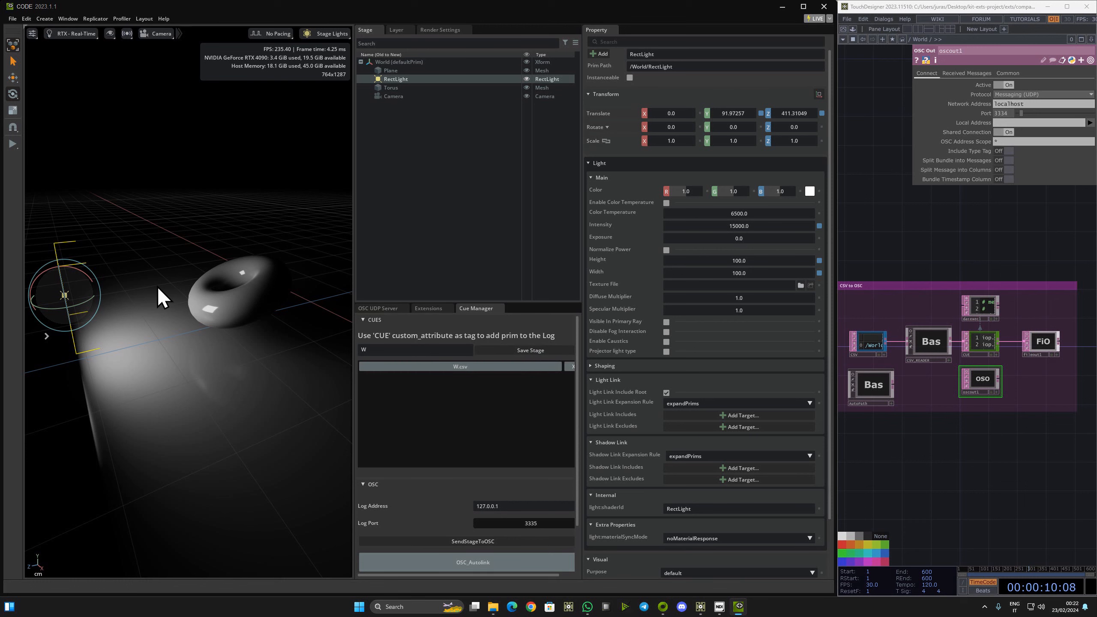
Reframe the camera closer to the torus and change the RectLight's color to red (0.94981, 0.08801, 0.08801)
{"action": "right_click_drag", "start_coordinate": [158, 285], "coordinate": [172, 168]}
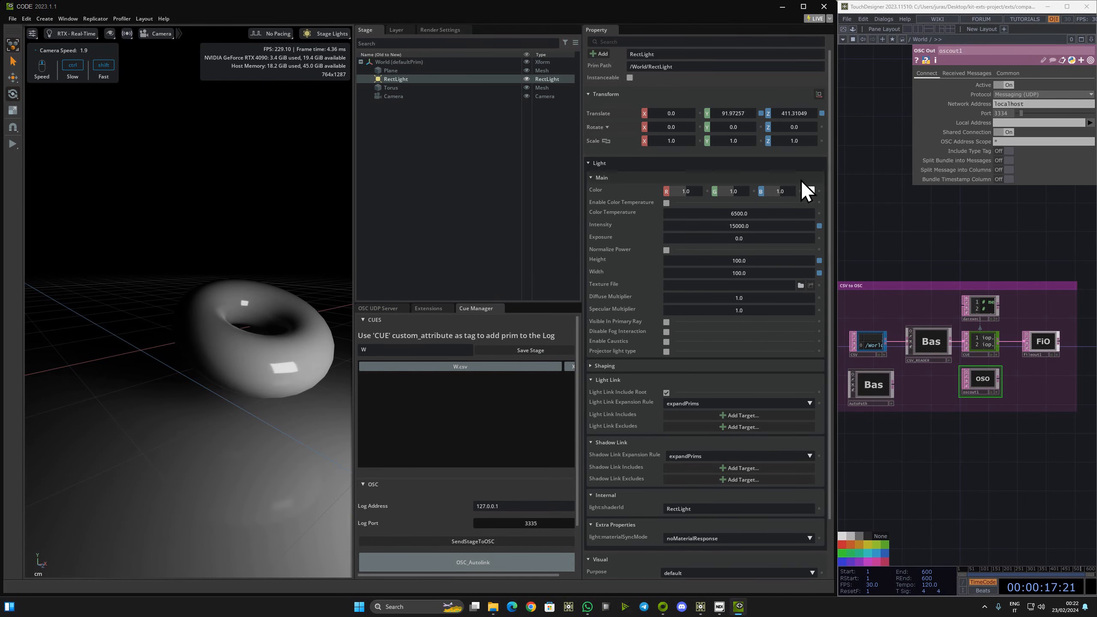
{"action": "left_click", "coordinate": [809, 192]}
{"action": "left_click_drag", "start_coordinate": [728, 225], "coordinate": [776, 201]}
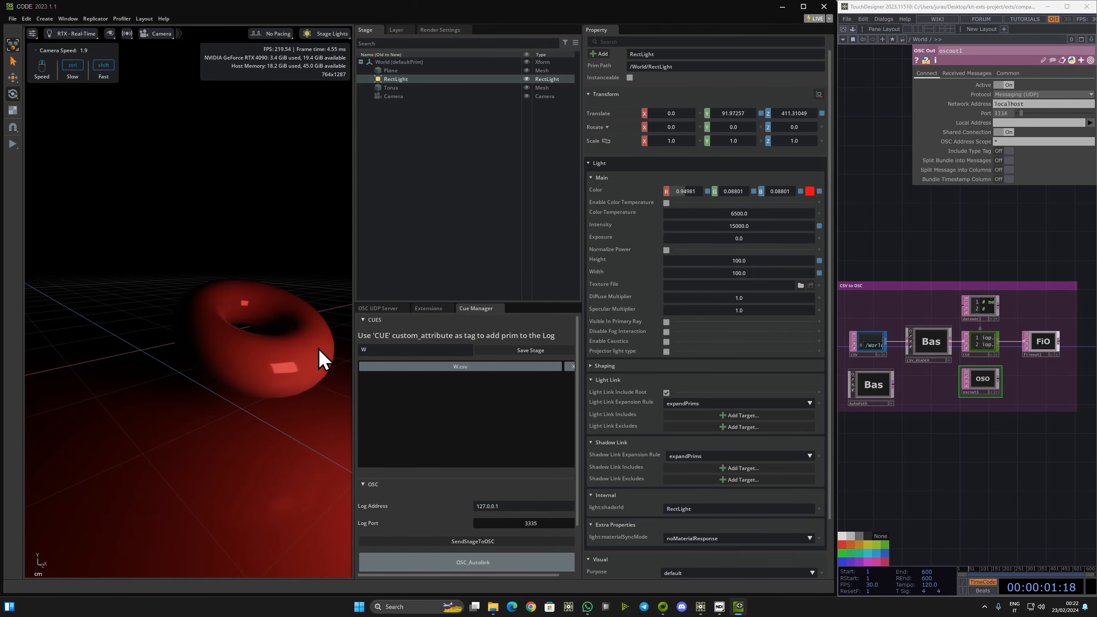
Save the red-lit stage with the new camera framing as a cue named RED
{"action": "left_click", "coordinate": [390, 348]}
{"action": "type", "text": "F"}
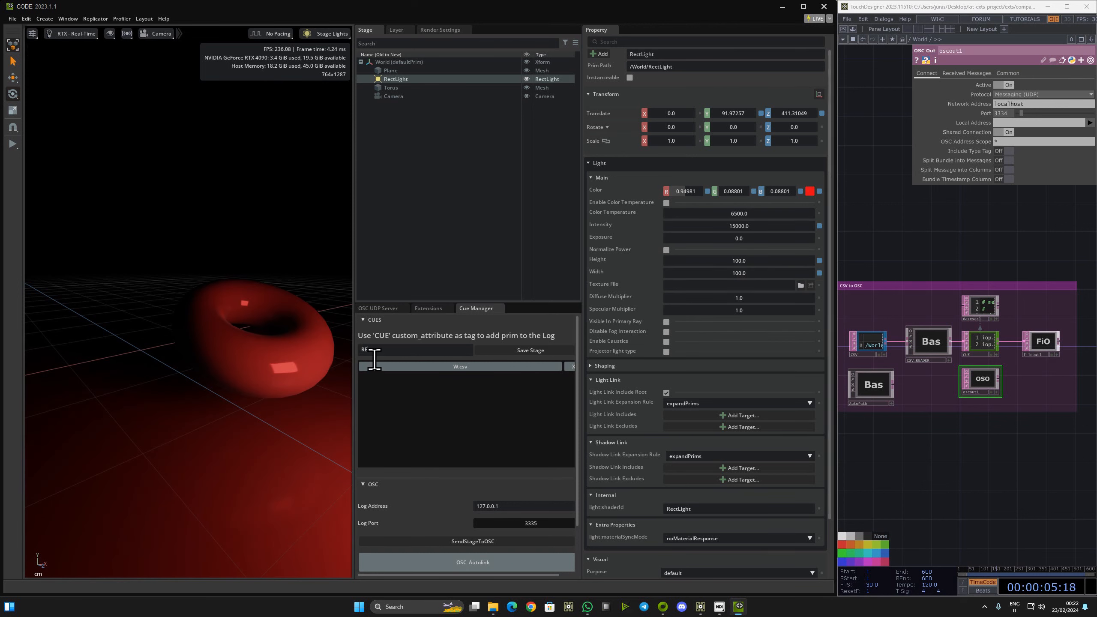
{"action": "left_click", "coordinate": [524, 351]}
Reframe the camera, move the torus to about 118, 87.3, 170.8 and rotate it to about 67.6 degrees around Z
{"action": "right_click_drag", "start_coordinate": [225, 320], "coordinate": [136, 342]}
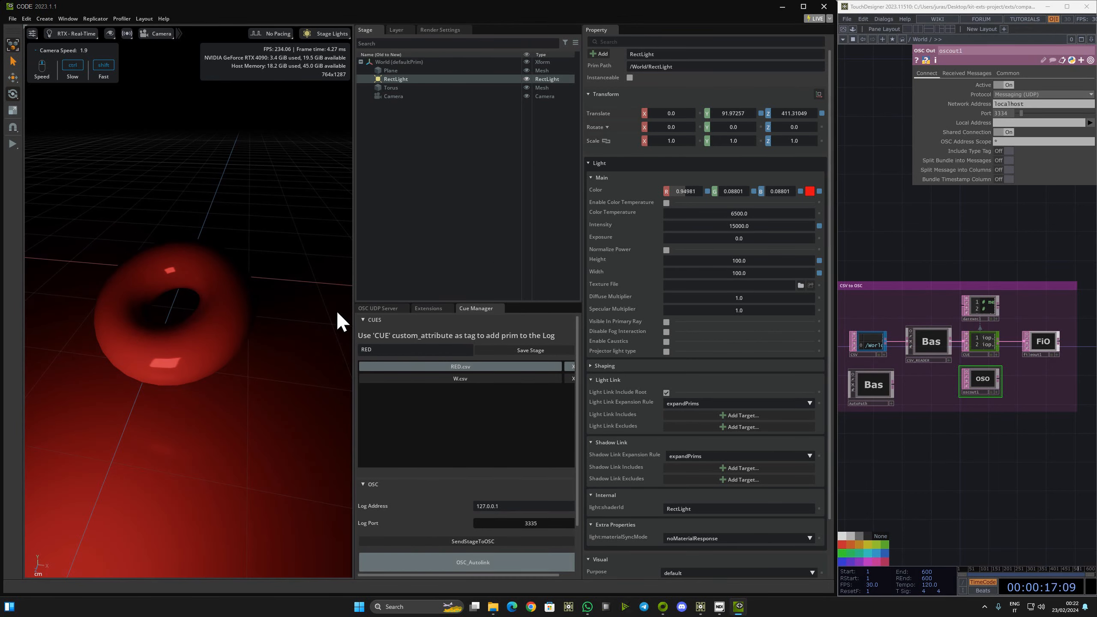
{"action": "left_click", "coordinate": [217, 325]}
{"action": "left_click_drag", "start_coordinate": [180, 305], "coordinate": [282, 272]}
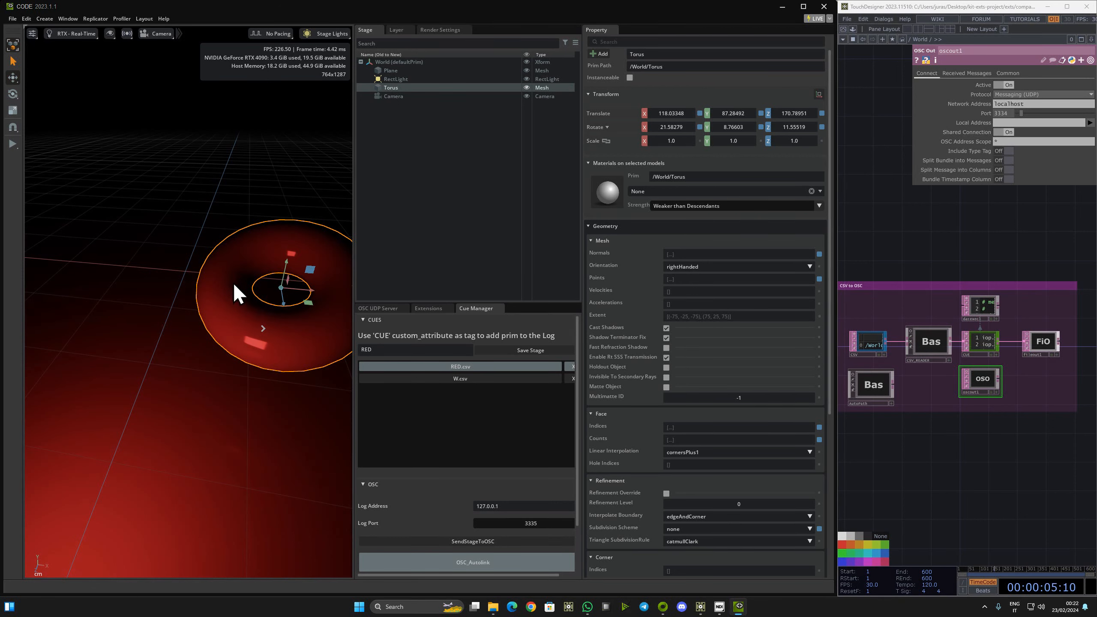
{"action": "key", "text": "e"}
{"action": "left_click_drag", "start_coordinate": [254, 279], "coordinate": [558, 343]}
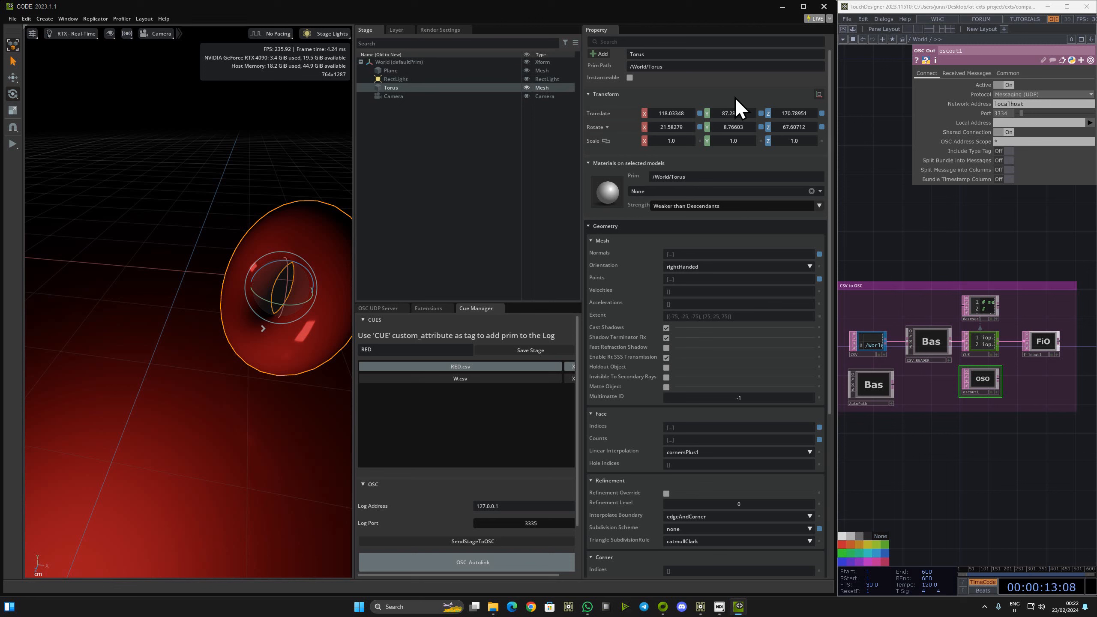
Change the RectLight's color to green (0.23509, 0.73359, 0.25434) and save the stage as a cue named GREEN
{"action": "left_click", "coordinate": [455, 79]}
{"action": "left_click", "coordinate": [810, 191]}
{"action": "left_click", "coordinate": [748, 207]}
{"action": "left_click", "coordinate": [793, 231]}
{"action": "left_click", "coordinate": [750, 222]}
{"action": "left_click", "coordinate": [409, 349]}
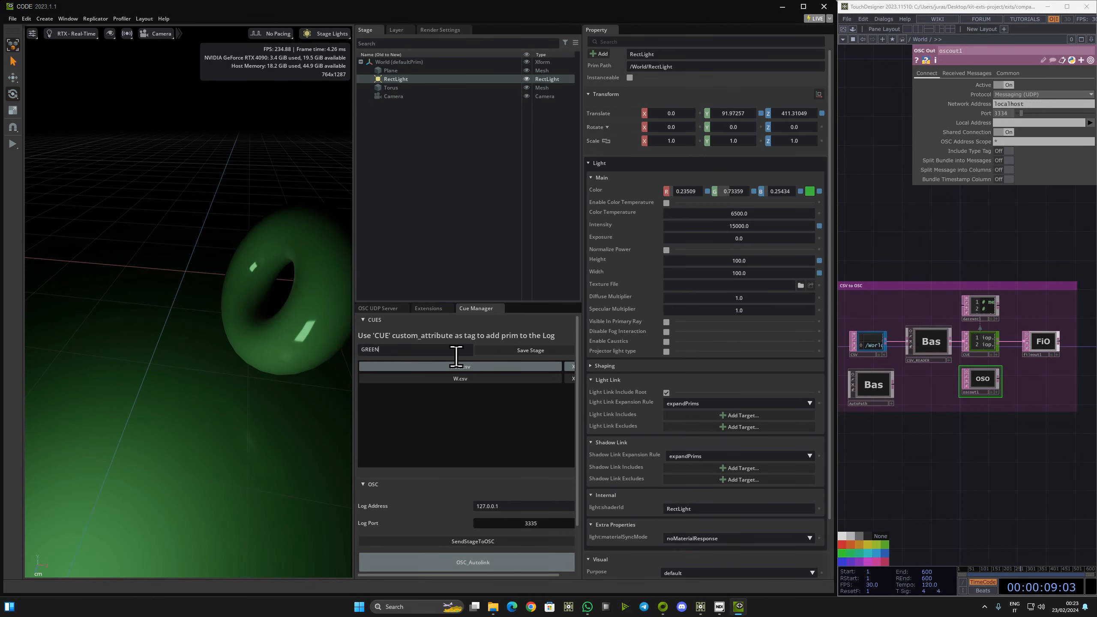
{"action": "left_click", "coordinate": [530, 351]}
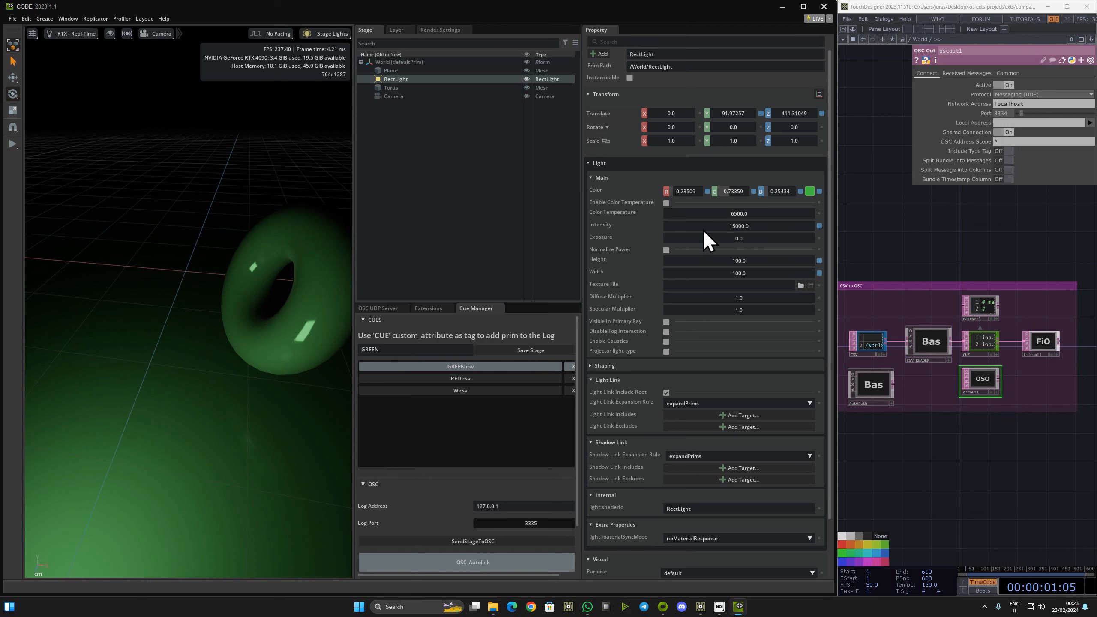
Switch to TouchDesigner, frame the CSV to OSC network and place the window beside the Omniverse viewport
{"action": "left_click", "coordinate": [1066, 6]}
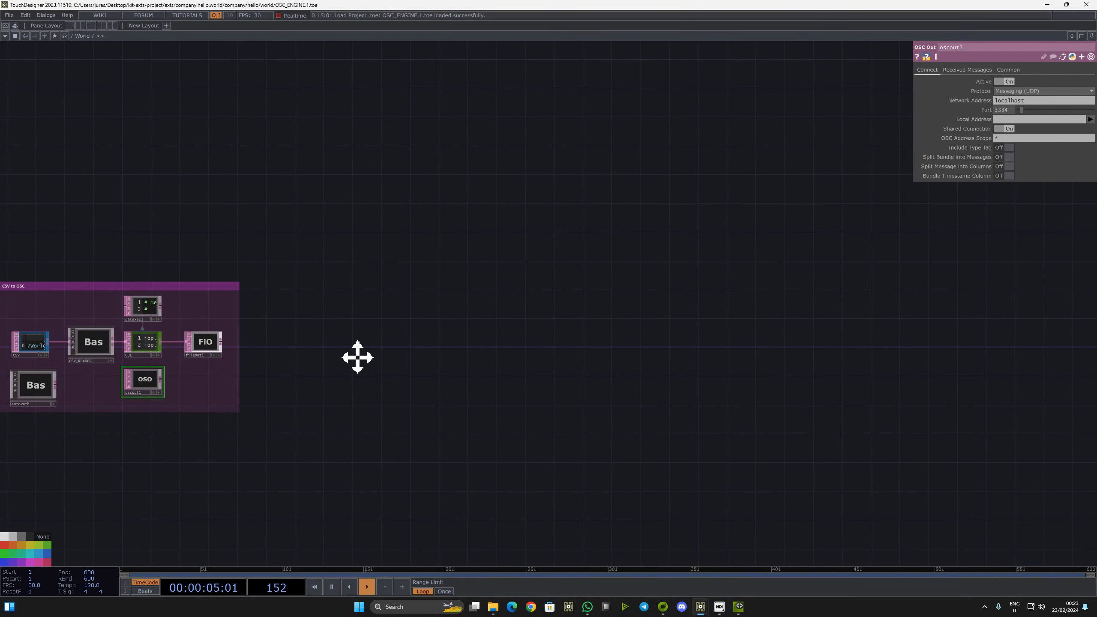
{"action": "left_click_drag", "start_coordinate": [443, 363], "coordinate": [454, 371]}
{"action": "scroll", "coordinate": [179, 360], "scroll_direction": "up", "scroll_amount": 4}
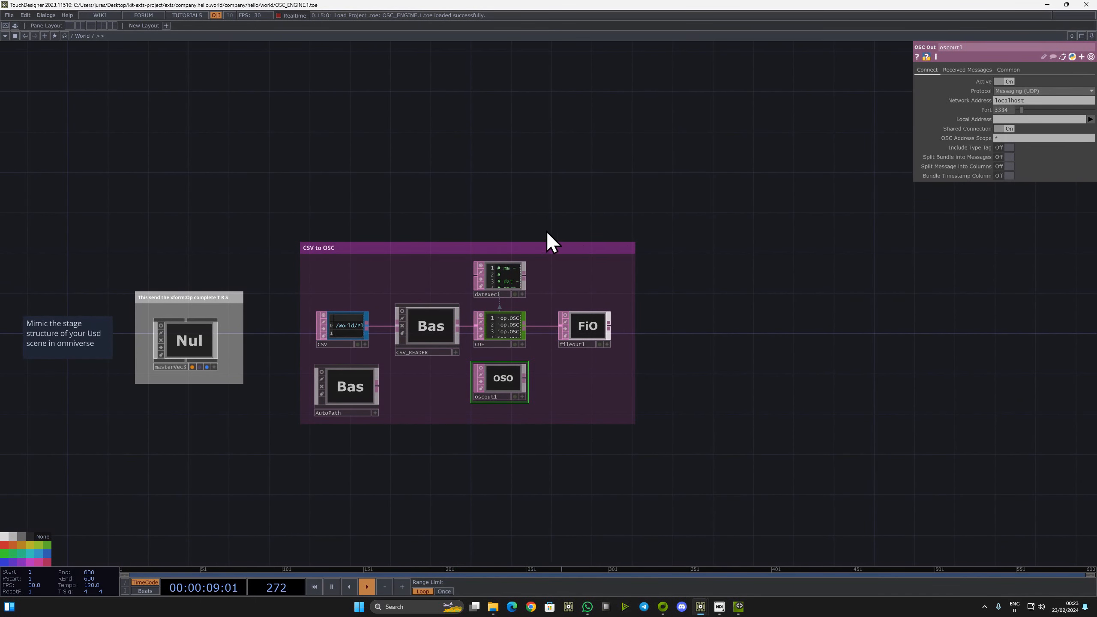
{"action": "left_click_drag", "start_coordinate": [233, 7], "coordinate": [602, 65]}
Open the CSV table's parameters in their own window, wide enough to read the complete cue file path
{"action": "right_click", "coordinate": [699, 375]}
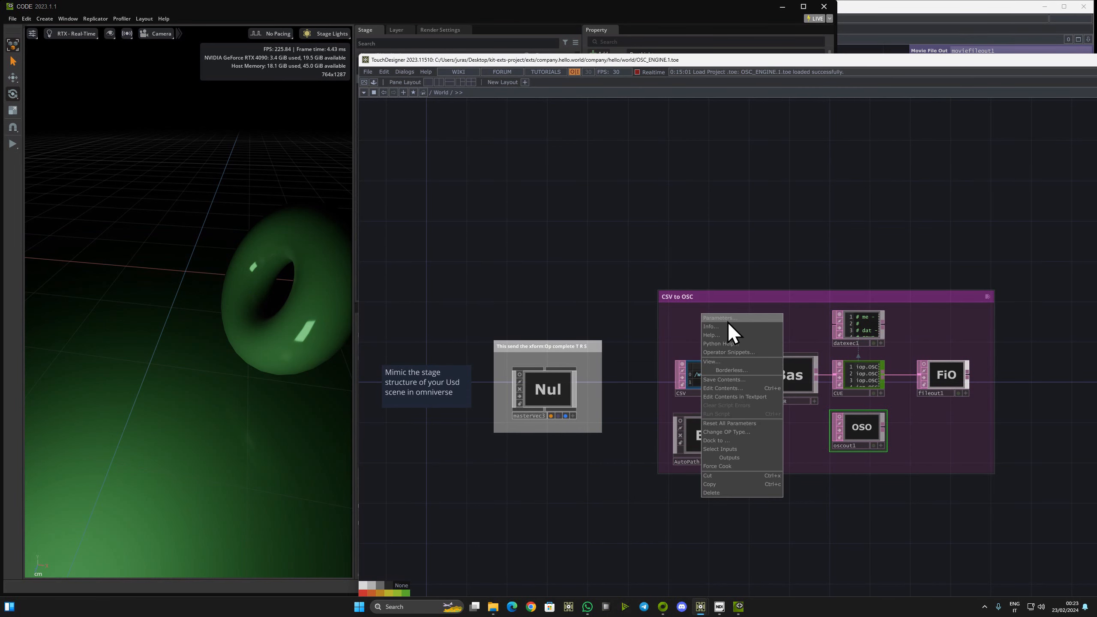
{"action": "left_click", "coordinate": [727, 320]}
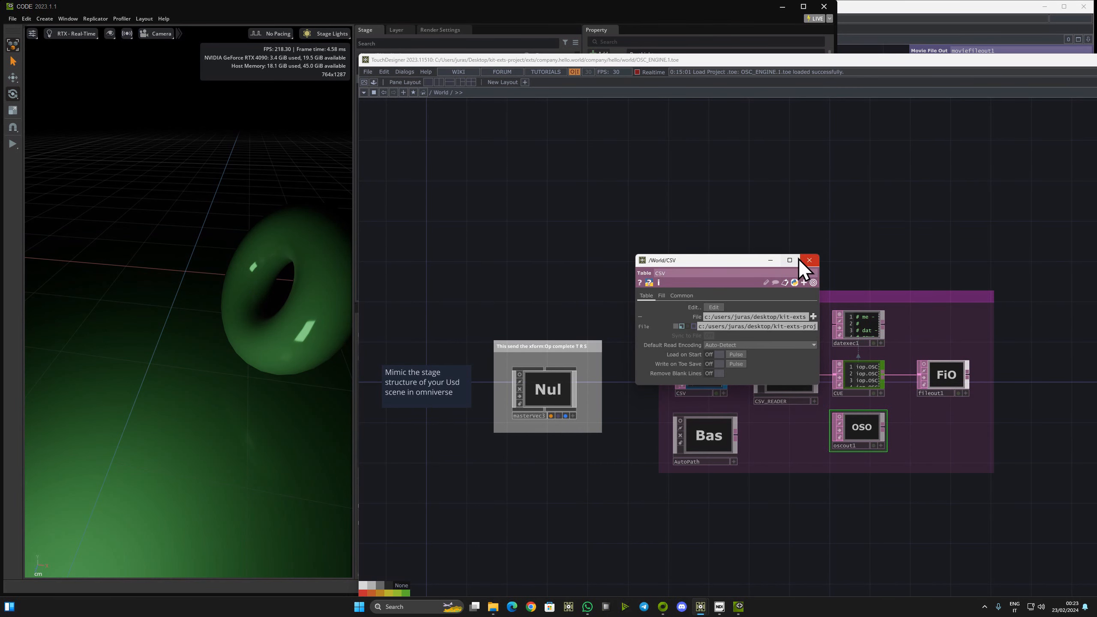
{"action": "left_click", "coordinate": [793, 259]}
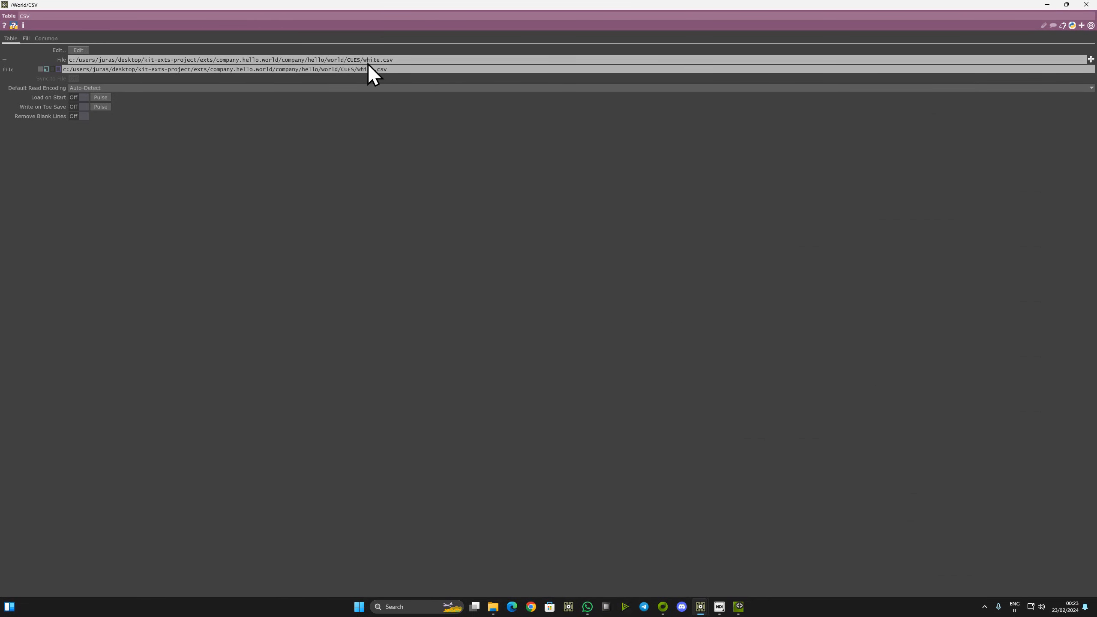
{"action": "double_click", "coordinate": [370, 5]}
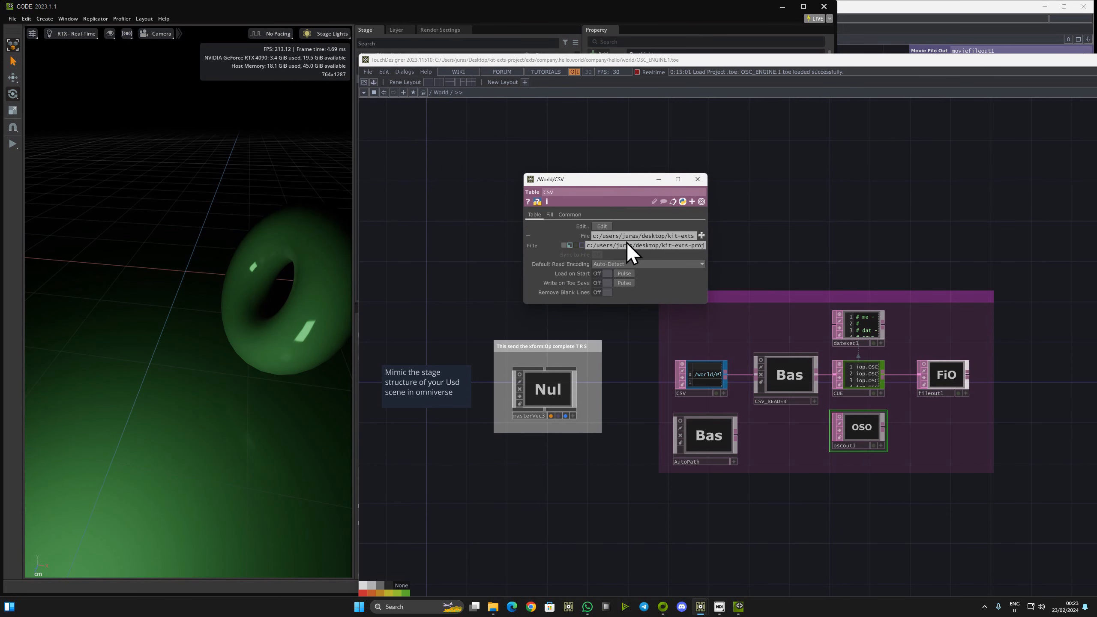
{"action": "left_click_drag", "start_coordinate": [708, 236], "coordinate": [937, 231]}
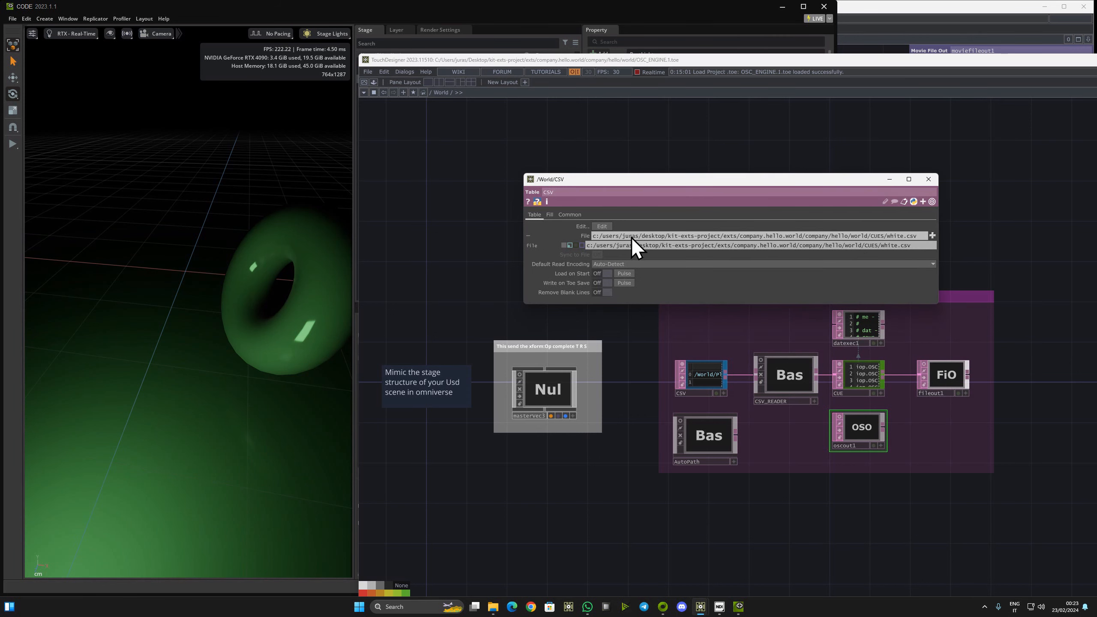
Uncover the Cue Manager in Omniverse Code and recall the RED, W and GREEN cues while watching the CSV table's file path
{"action": "left_click", "coordinate": [700, 380]}
{"action": "left_click_drag", "start_coordinate": [923, 71], "coordinate": [1028, 93]}
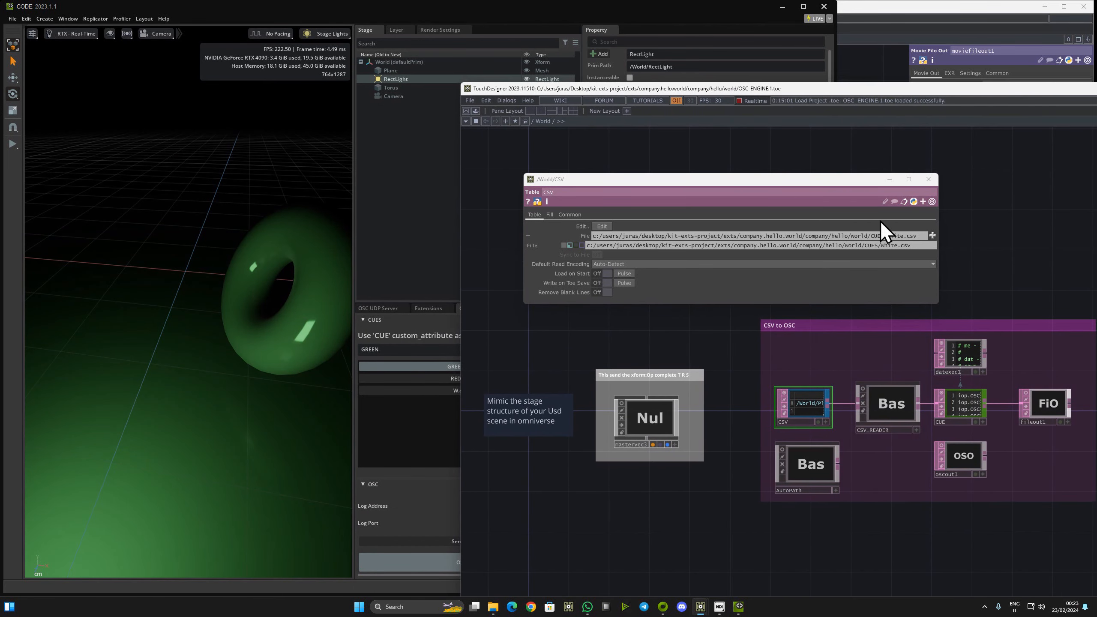
{"action": "left_click", "coordinate": [423, 379]}
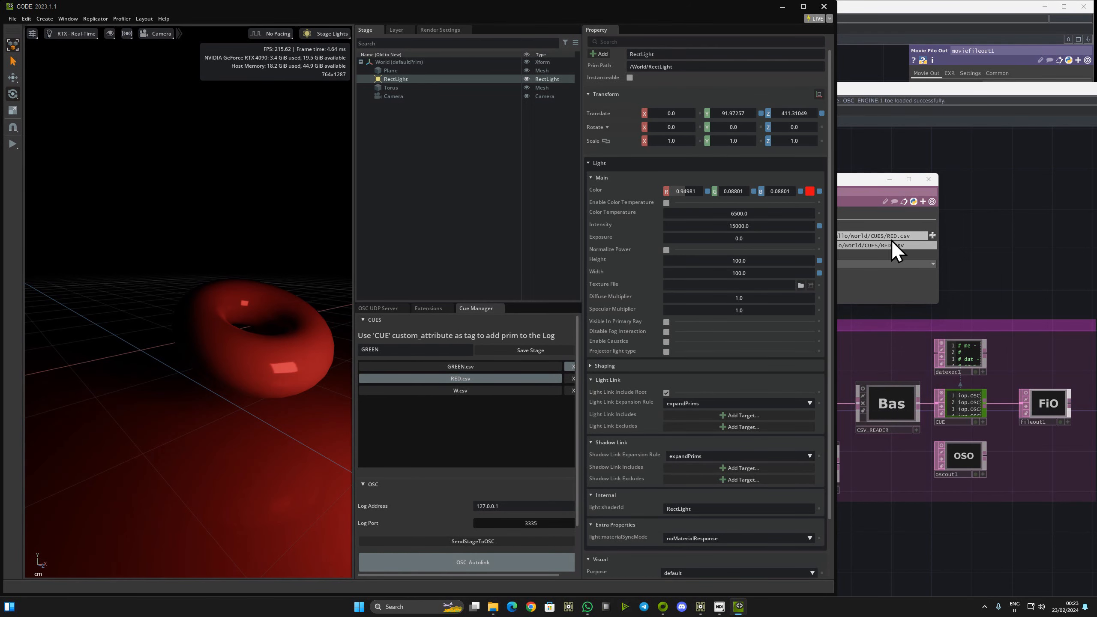
{"action": "left_click", "coordinate": [480, 394]}
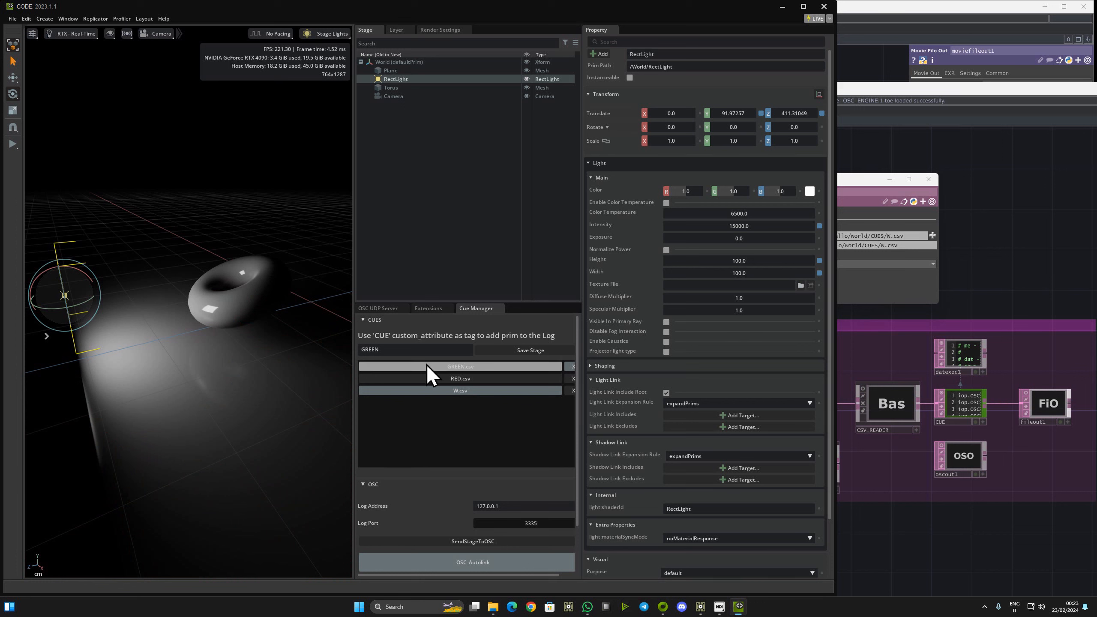
{"action": "left_click", "coordinate": [455, 365]}
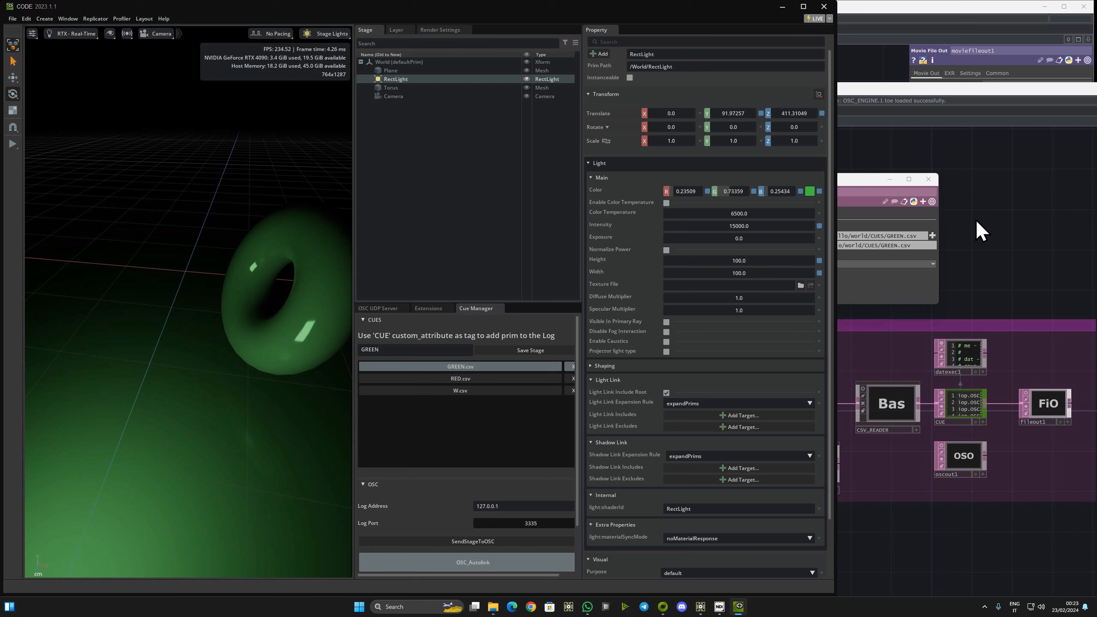
Show the OSC UDP Server settings, then examine the OSC input and callback script inside TouchDesigner's AutoPath component
{"action": "left_click", "coordinate": [374, 308]}
{"action": "left_click", "coordinate": [1008, 142]}
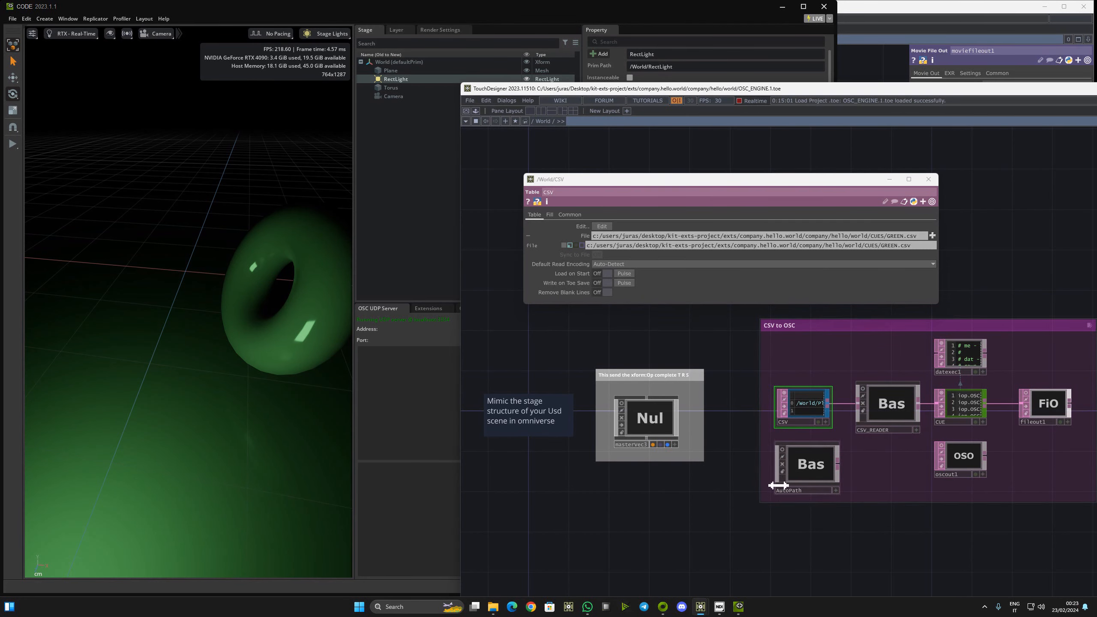
{"action": "left_click_drag", "start_coordinate": [678, 488], "coordinate": [473, 431]}
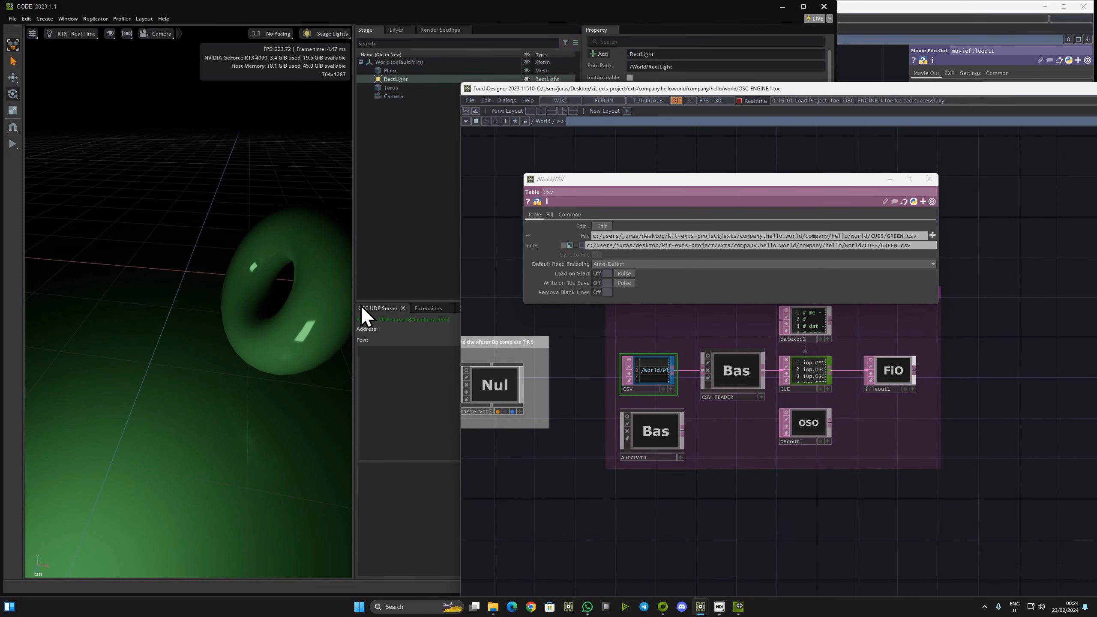
{"action": "double_click", "coordinate": [665, 448]}
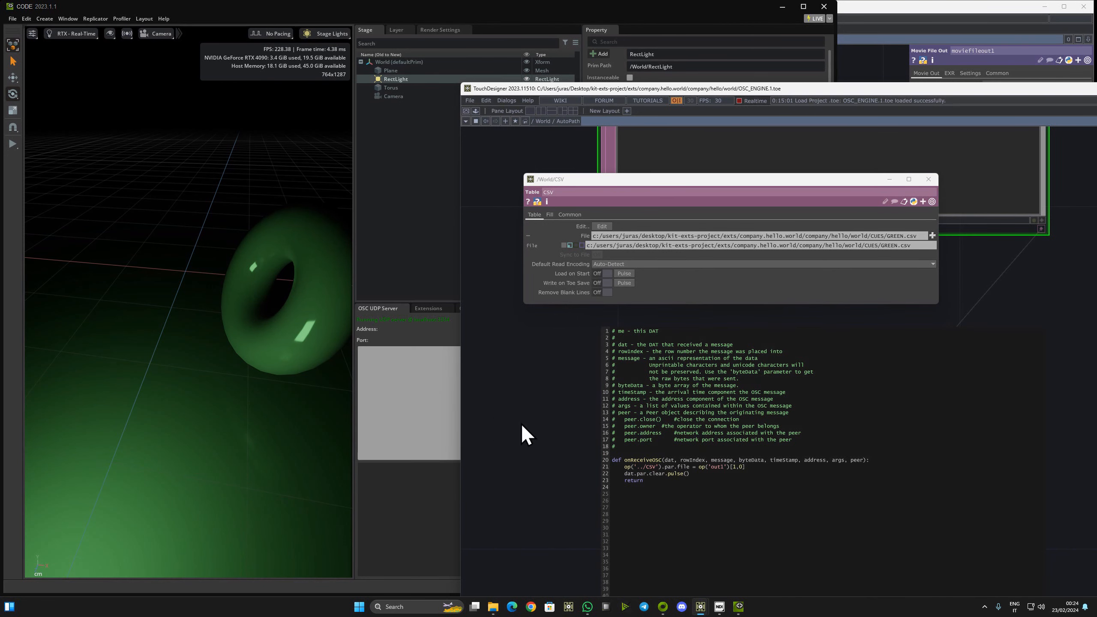
{"action": "scroll", "coordinate": [509, 432], "scroll_direction": "down", "scroll_amount": 5}
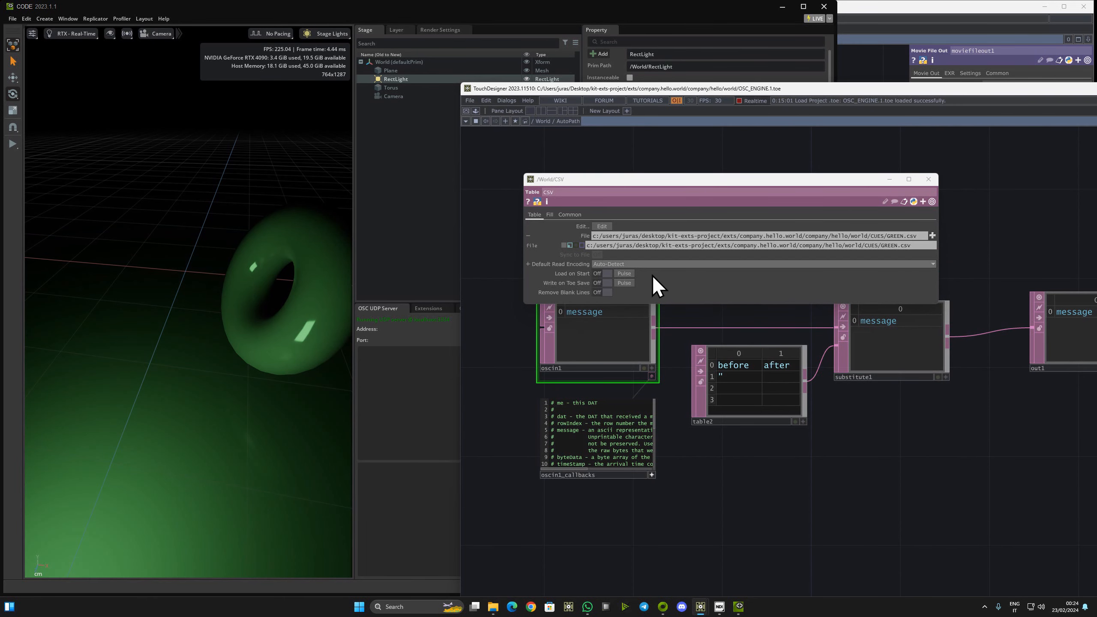
{"action": "key", "text": "u"}
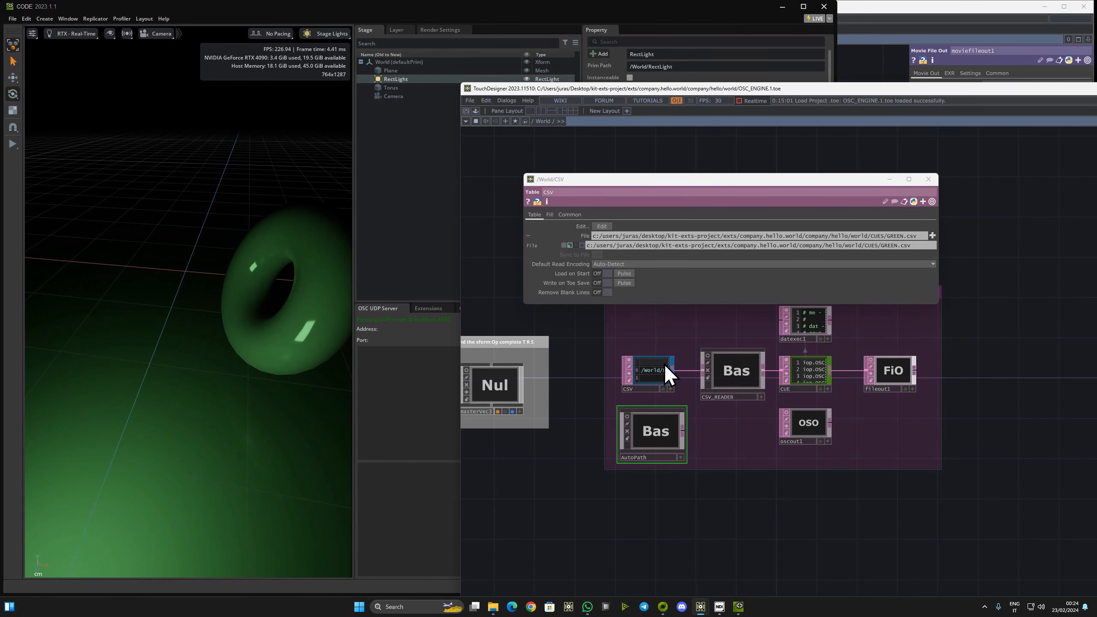
Examine the chain of operators inside the CSV_READER component and return to the World network
{"action": "left_click", "coordinate": [751, 376]}
{"action": "key", "text": "i"}
{"action": "left_click_drag", "start_coordinate": [952, 499], "coordinate": [734, 496]}
{"action": "middle_click_drag", "start_coordinate": [771, 443], "coordinate": [980, 551]}
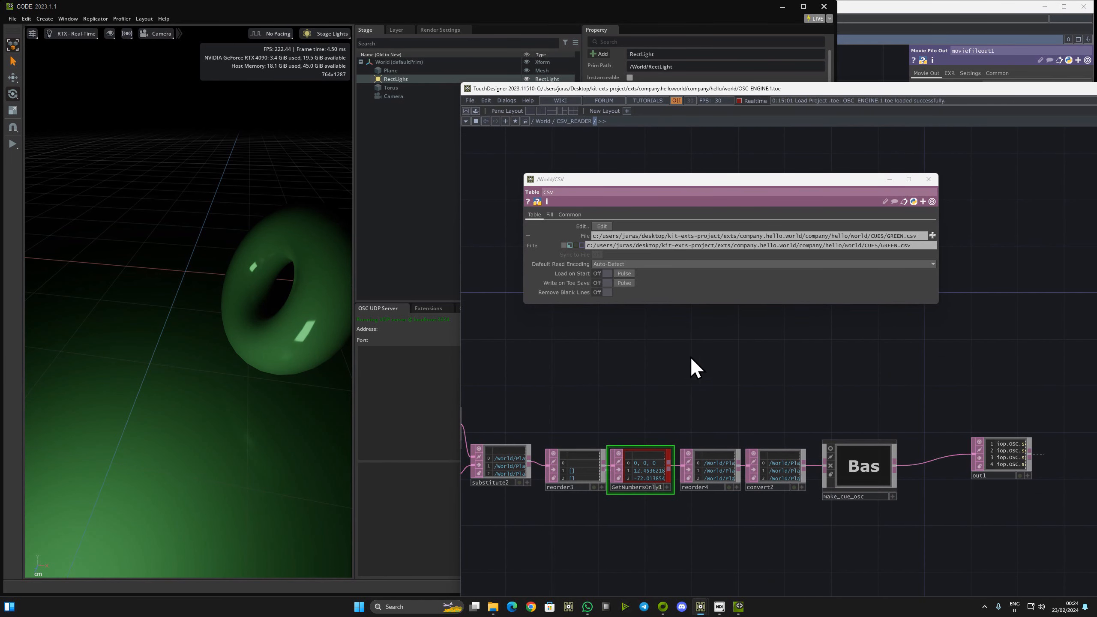
{"action": "key", "text": "u"}
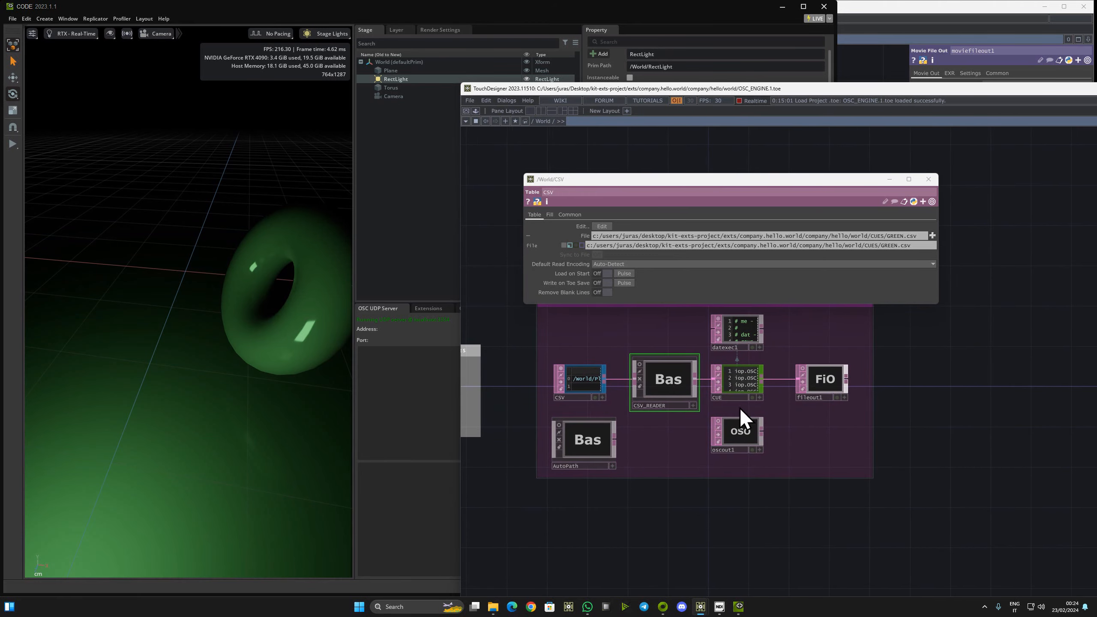
Open the CUE operator's generated sendOSC commands in a full-screen viewer to examine them
{"action": "scroll", "coordinate": [718, 367], "scroll_direction": "up", "scroll_amount": 5}
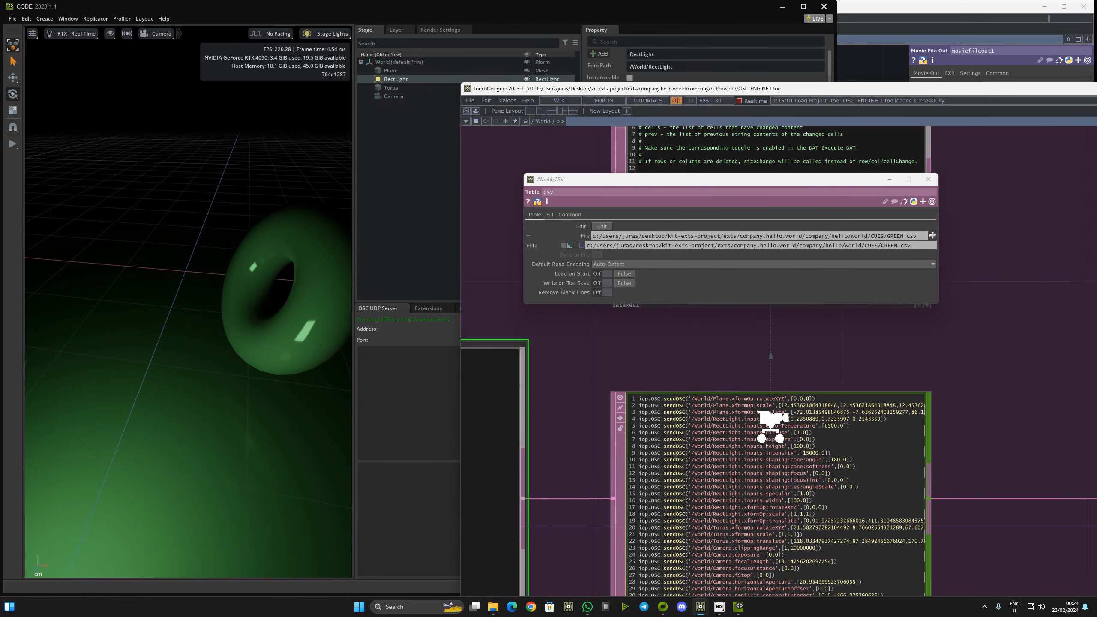
{"action": "scroll", "coordinate": [694, 357], "scroll_direction": "up", "scroll_amount": 5}
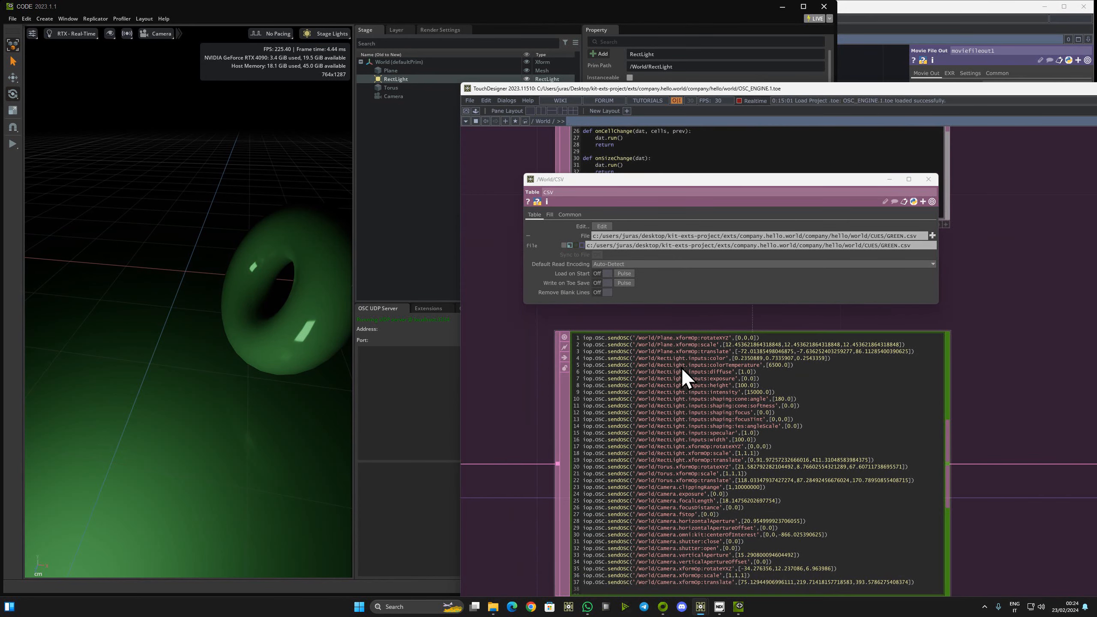
{"action": "scroll", "coordinate": [653, 379], "scroll_direction": "up", "scroll_amount": 1}
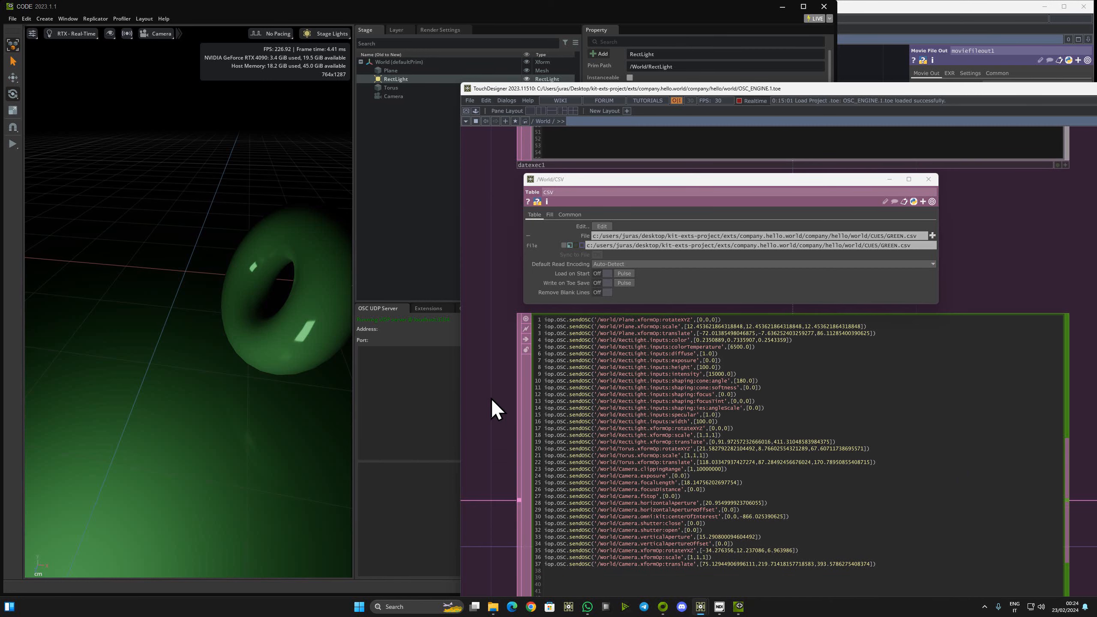
{"action": "double_click", "coordinate": [707, 94]}
{"action": "right_click", "coordinate": [372, 363]}
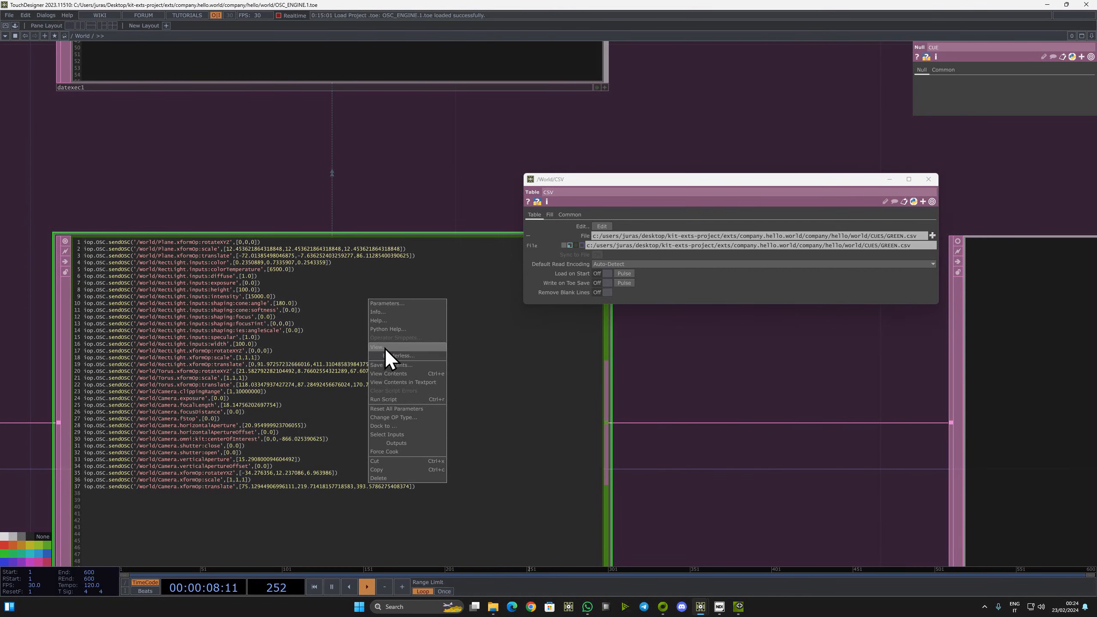
{"action": "left_click", "coordinate": [380, 347]}
{"action": "left_click", "coordinate": [443, 284]}
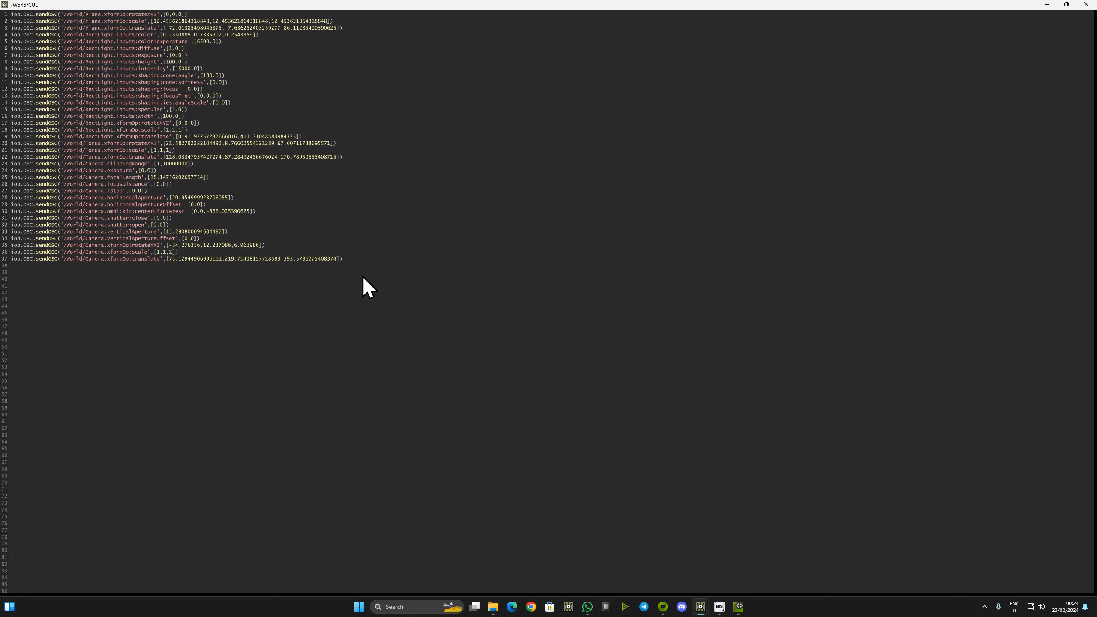
Enlarge the text in the CUE viewer and highlight the iop.OSC reference at the start of the first command
{"action": "left_click", "coordinate": [363, 275]}
{"action": "left_click", "coordinate": [594, 125]}
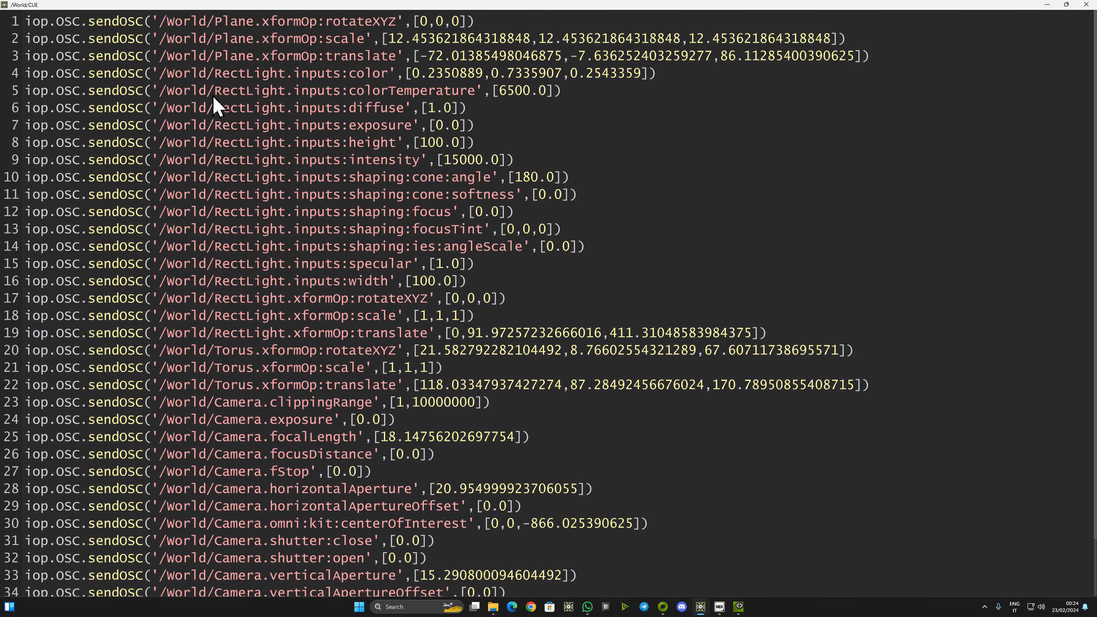
{"action": "left_click_drag", "start_coordinate": [19, 19], "coordinate": [73, 29]}
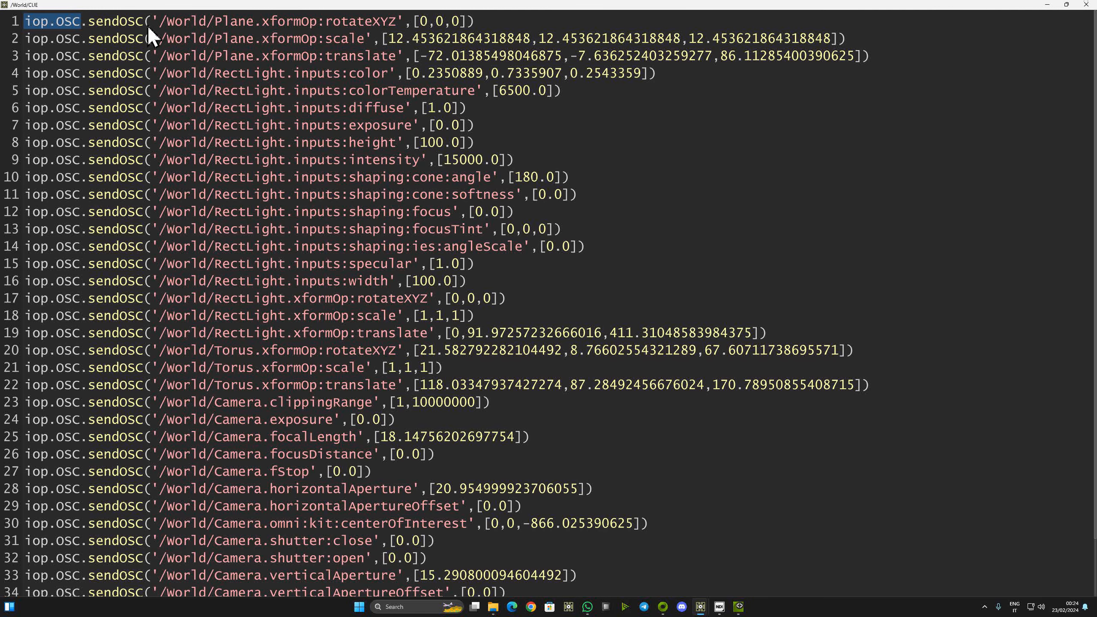
Shrink the CUE viewer and show the World container's Common parameters with the Internal OP shortcut OSC, plus the oscout1 operator it references
{"action": "left_click_drag", "start_coordinate": [213, 4], "coordinate": [252, 181]}
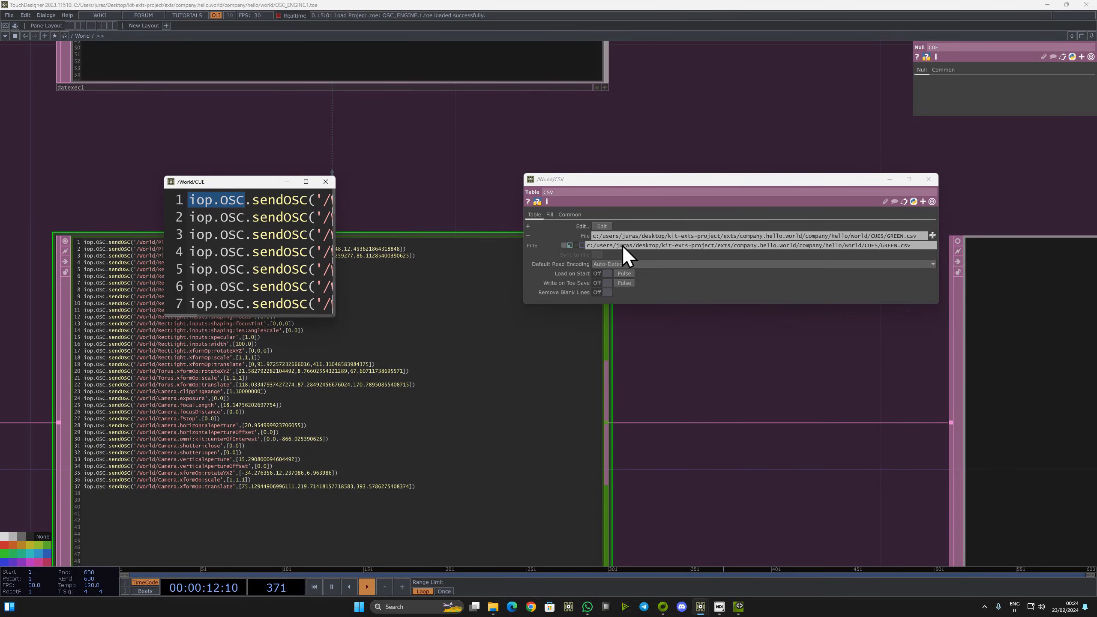
{"action": "scroll", "coordinate": [389, 264], "scroll_direction": "down", "scroll_amount": 6}
{"action": "left_click_drag", "start_coordinate": [685, 405], "coordinate": [873, 380]}
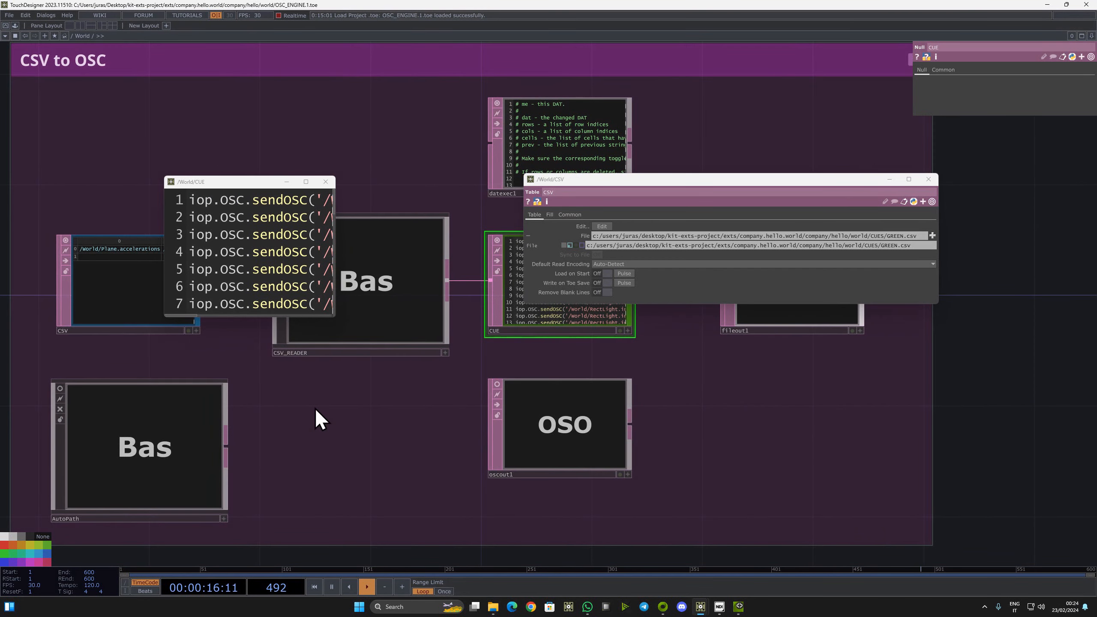
{"action": "right_click", "coordinate": [82, 34]}
{"action": "left_click", "coordinate": [95, 7]}
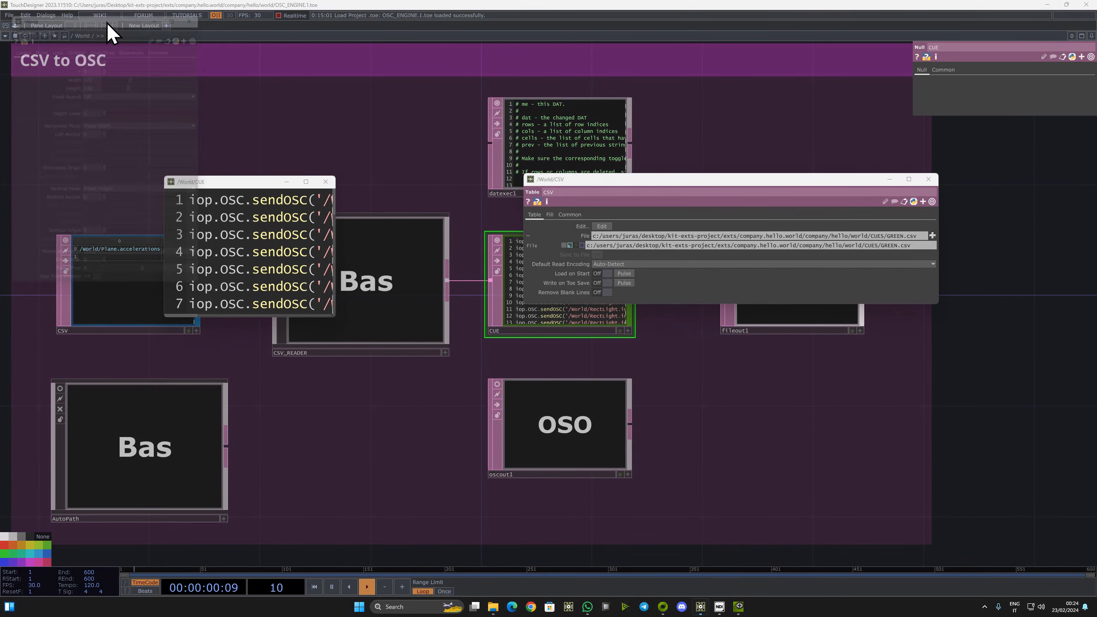
{"action": "left_click", "coordinate": [167, 42]}
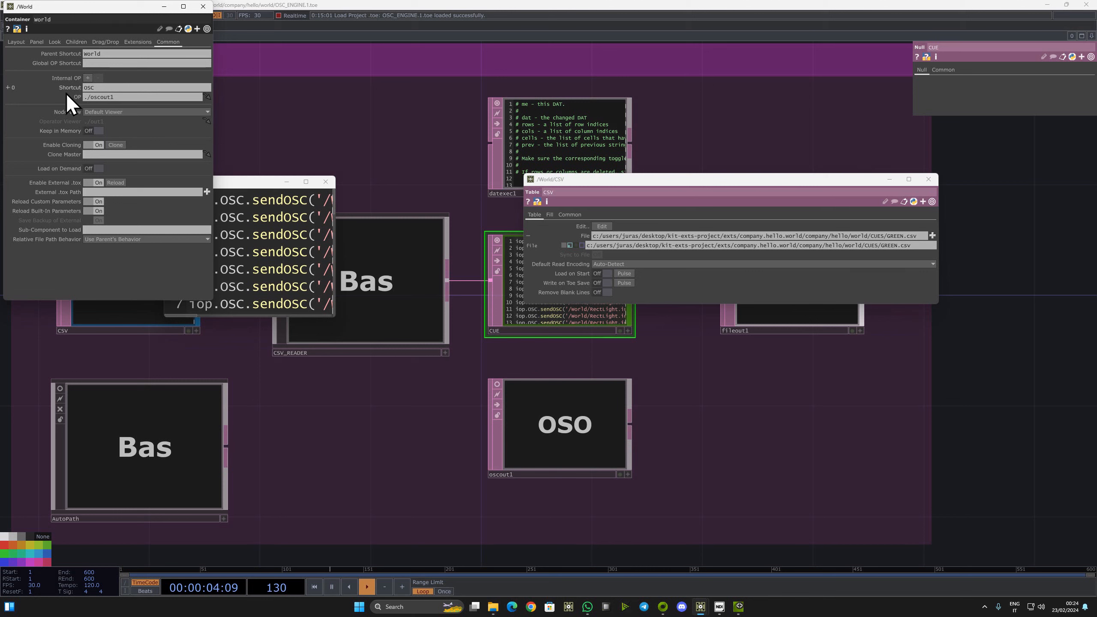
{"action": "left_click", "coordinate": [535, 426]}
{"action": "left_click_drag", "start_coordinate": [536, 425], "coordinate": [577, 421]}
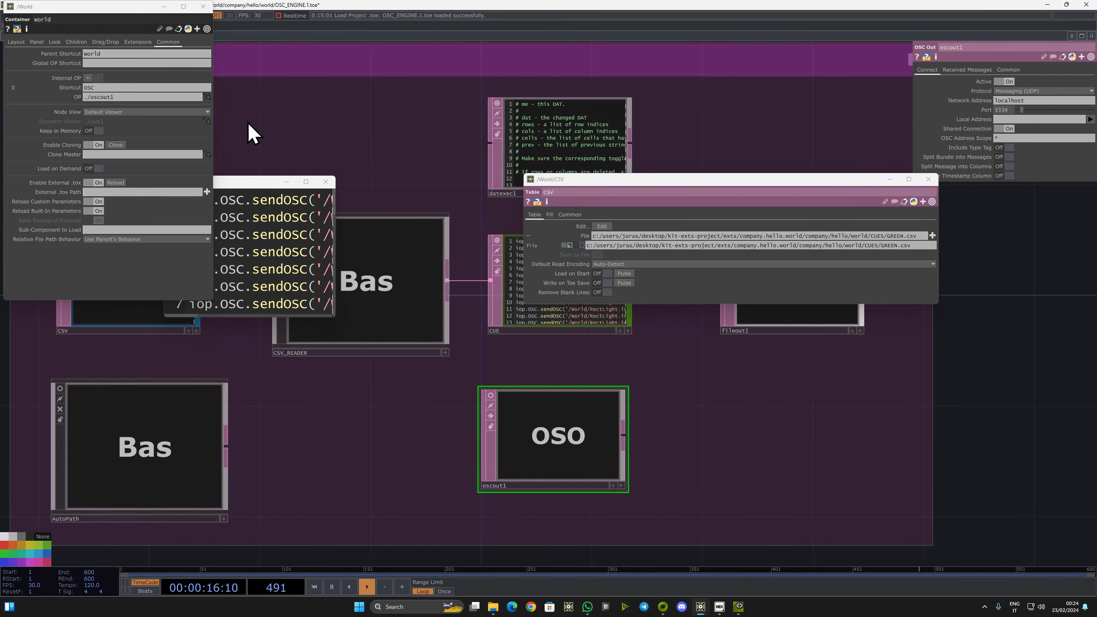
Maximize the CUE viewer and highlight the sendOSC commands, the /World/Torus.xformOp:scale address and its [1,1,1] value
{"action": "left_click", "coordinate": [307, 189]}
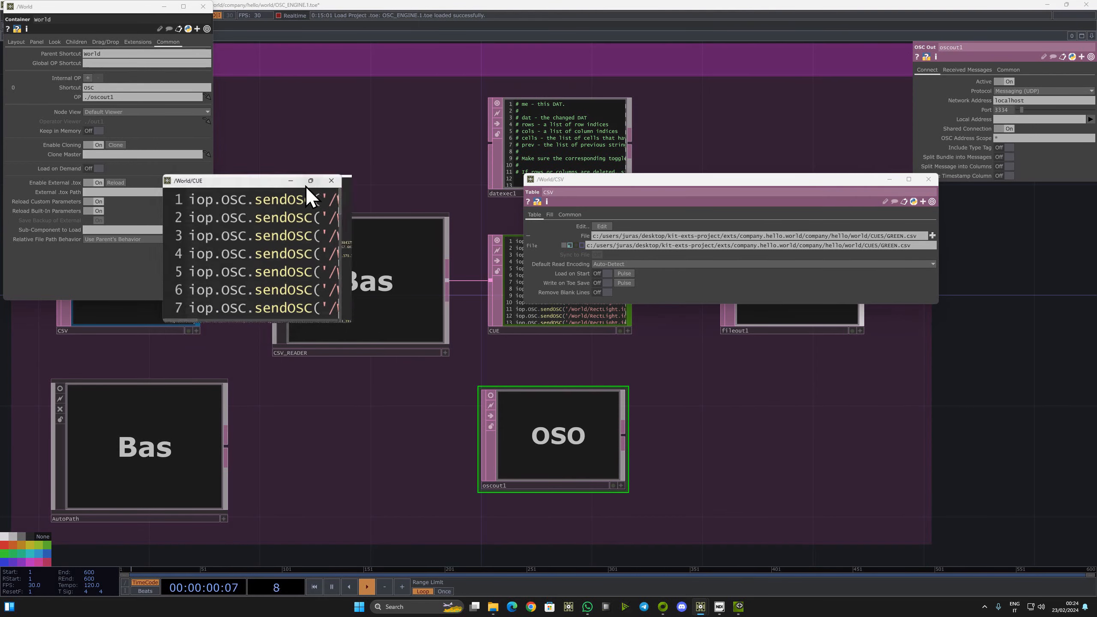
{"action": "left_click", "coordinate": [306, 183]}
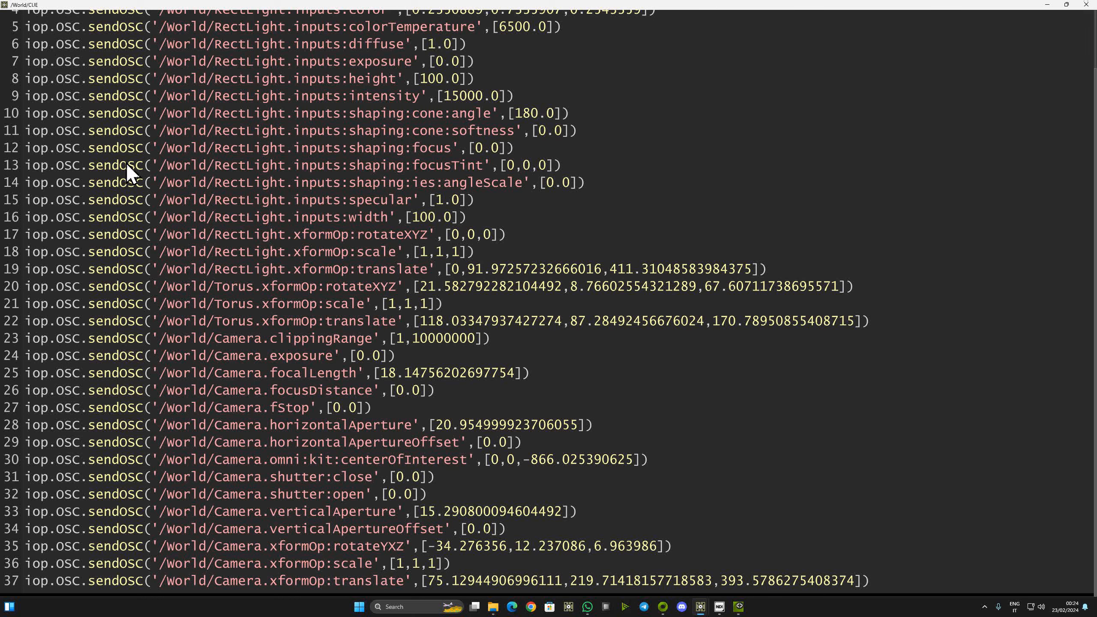
{"action": "scroll", "coordinate": [103, 74], "scroll_direction": "up", "scroll_amount": 2}
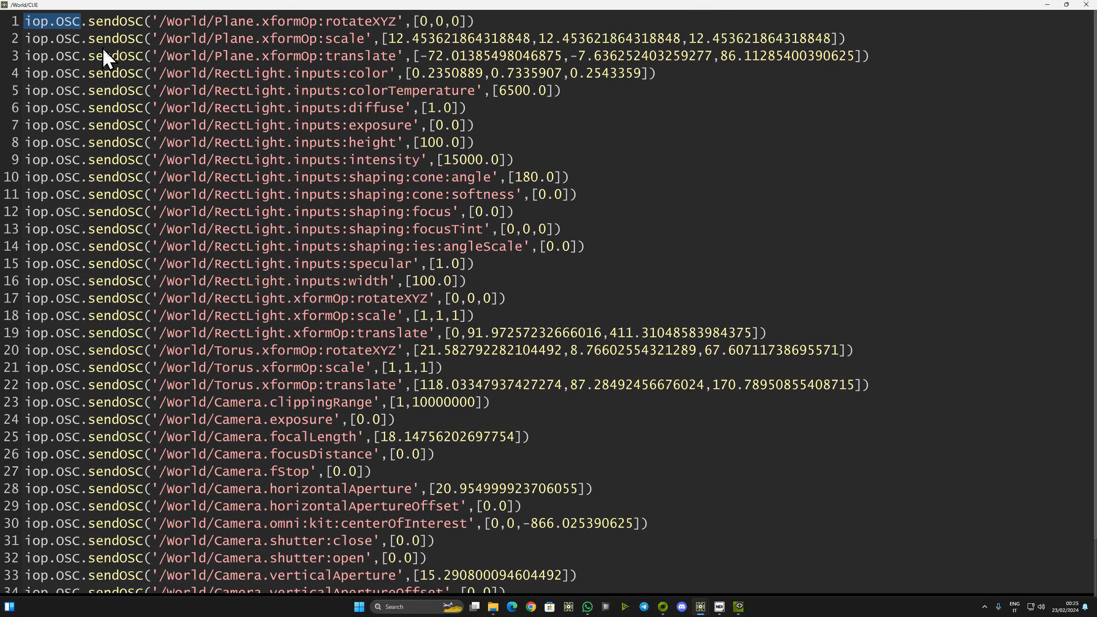
{"action": "left_click_drag", "start_coordinate": [88, 20], "coordinate": [545, 503]}
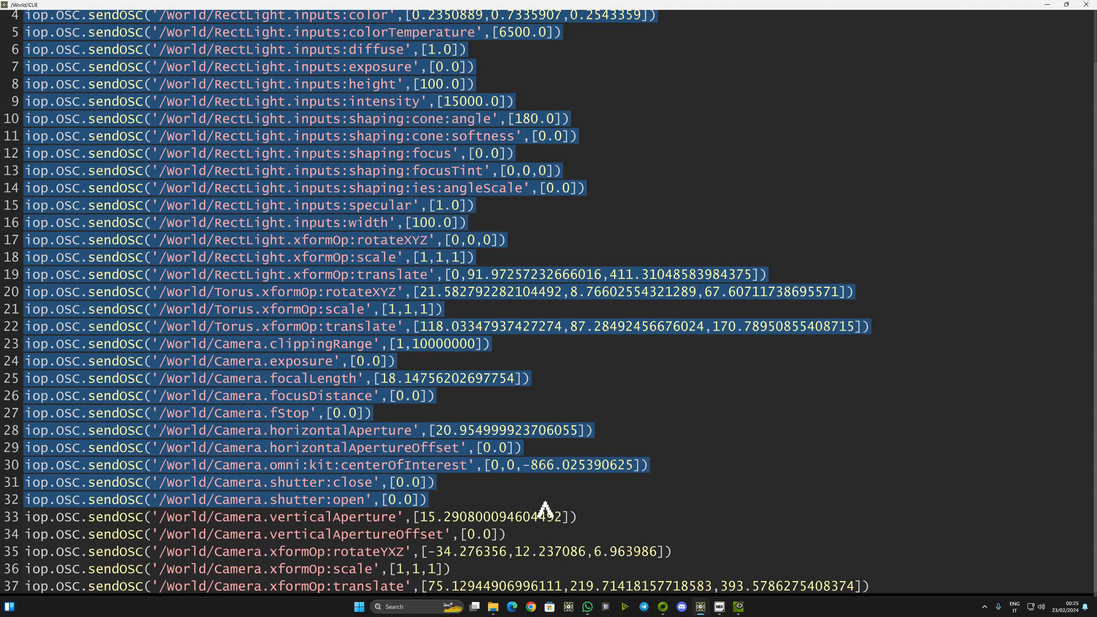
{"action": "left_click", "coordinate": [455, 316]}
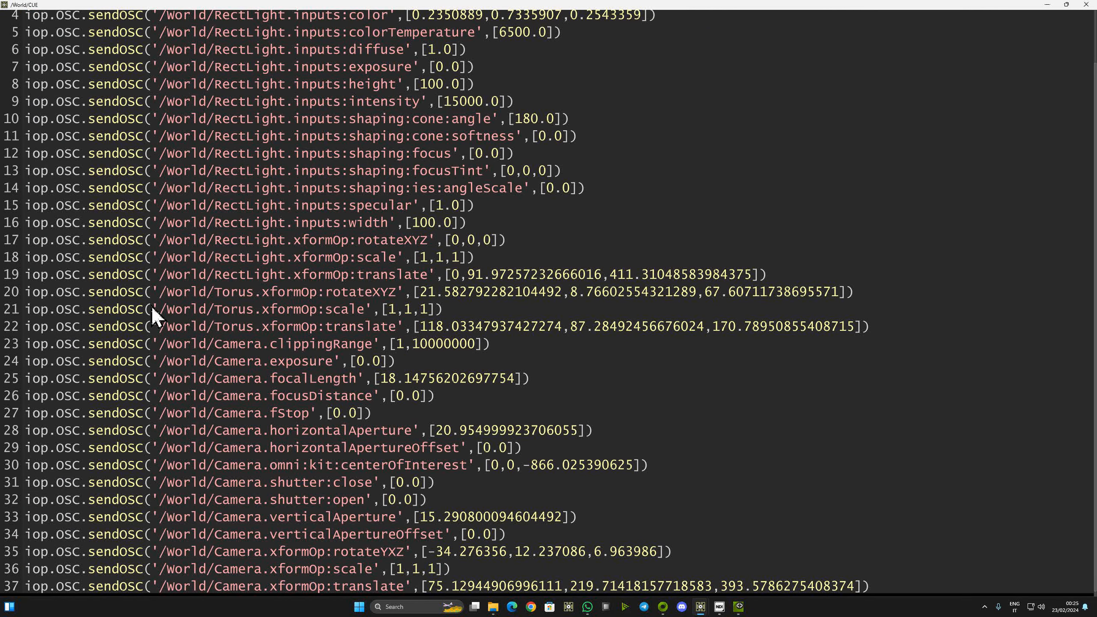
{"action": "left_click_drag", "start_coordinate": [150, 305], "coordinate": [375, 309]}
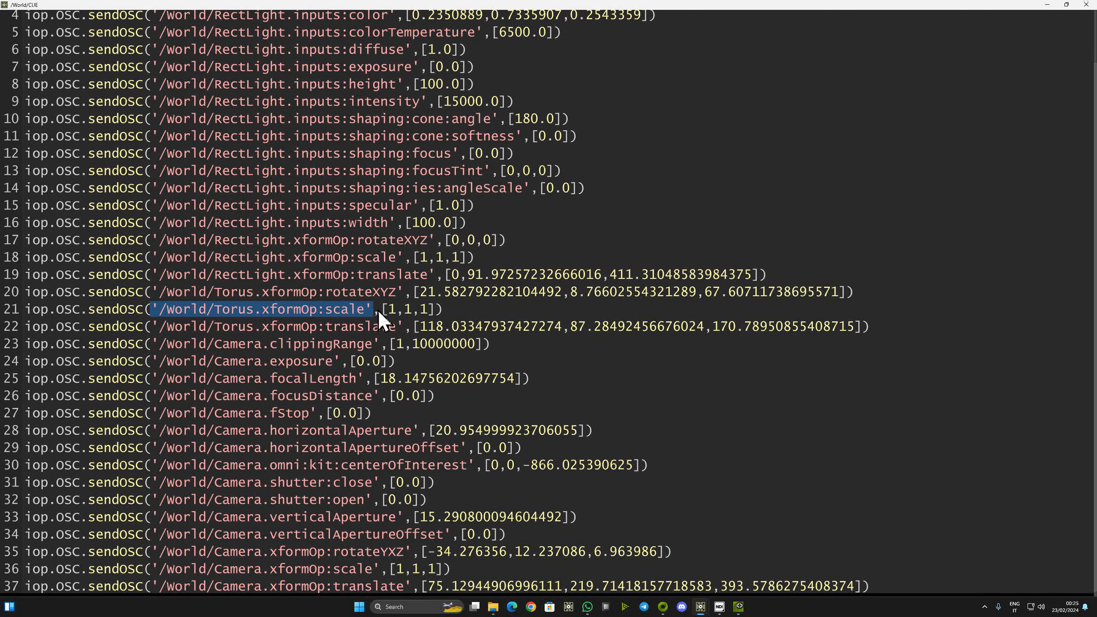
{"action": "left_click_drag", "start_coordinate": [380, 309], "coordinate": [436, 310]}
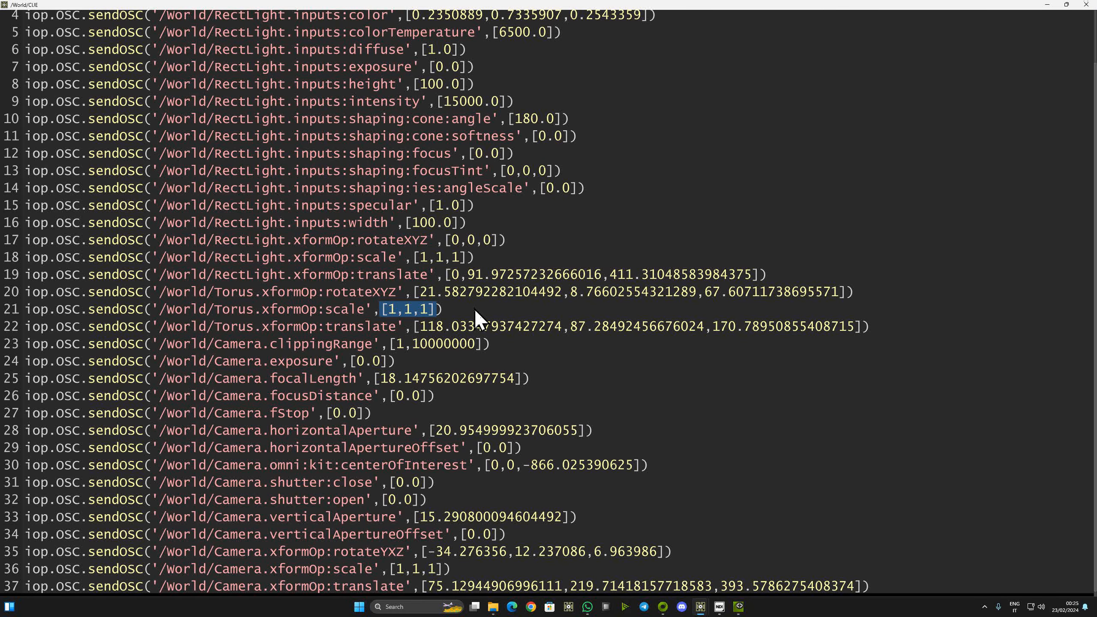
Close the full-screen CUE viewer and the World container's parameter window
{"action": "left_click", "coordinate": [1086, 4]}
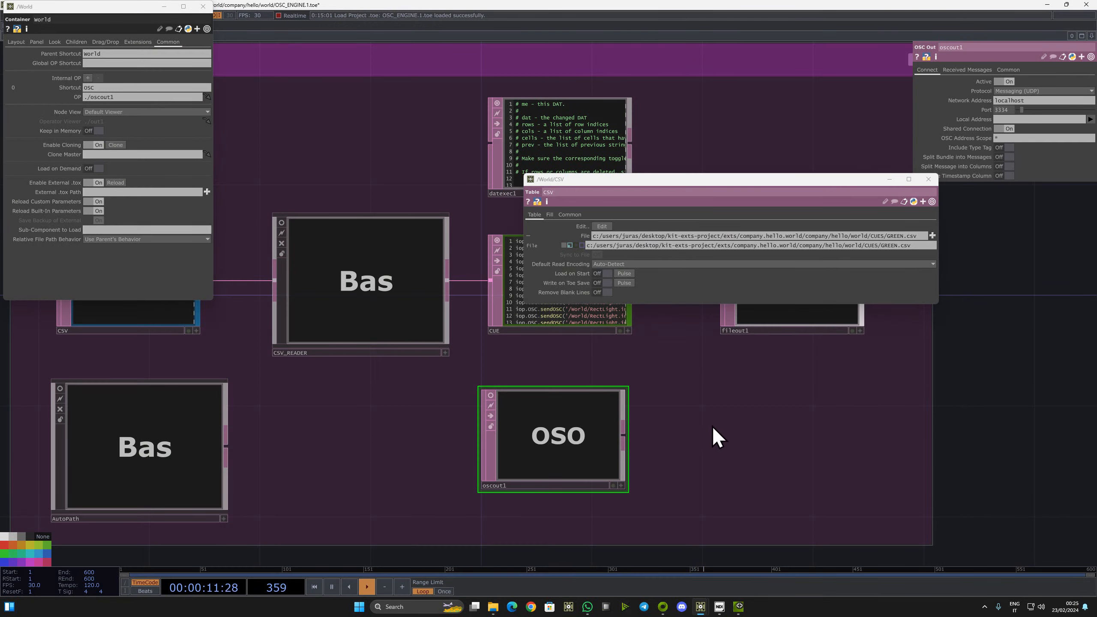
{"action": "left_click_drag", "start_coordinate": [760, 420], "coordinate": [895, 414]}
{"action": "middle_click_drag", "start_coordinate": [661, 411], "coordinate": [540, 406]}
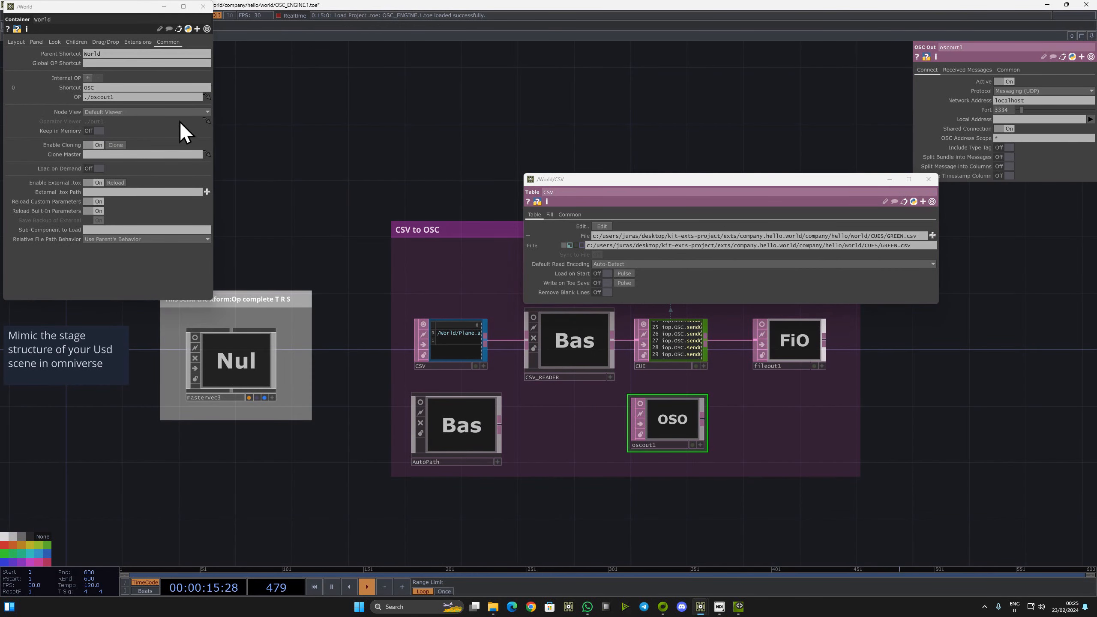
{"action": "left_click", "coordinate": [203, 6]}
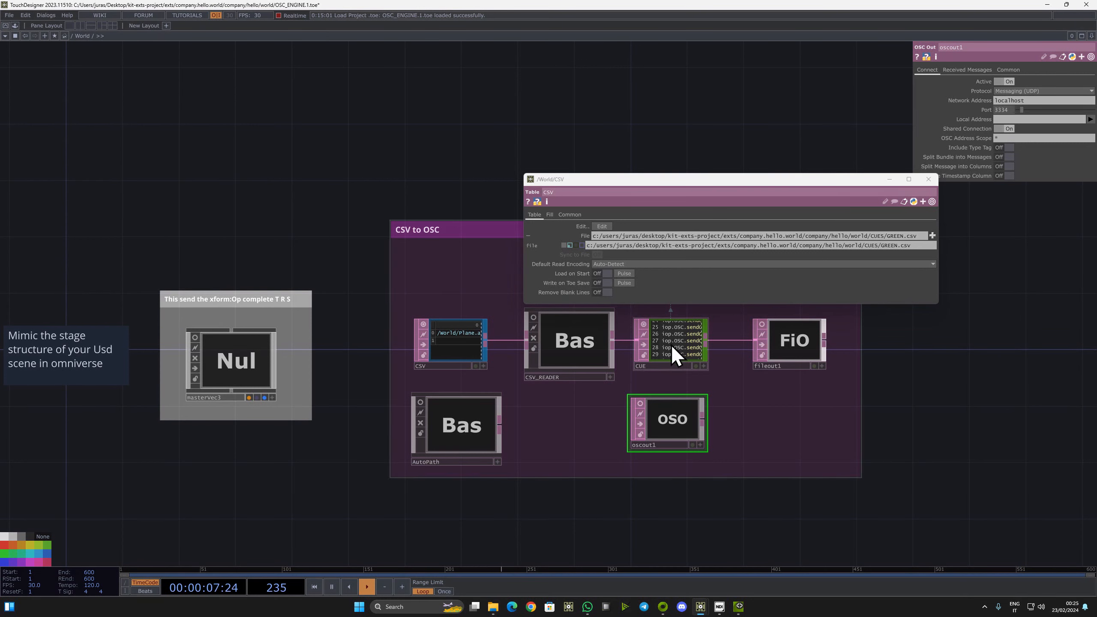
{"action": "scroll", "coordinate": [661, 351], "scroll_direction": "up", "scroll_amount": 5}
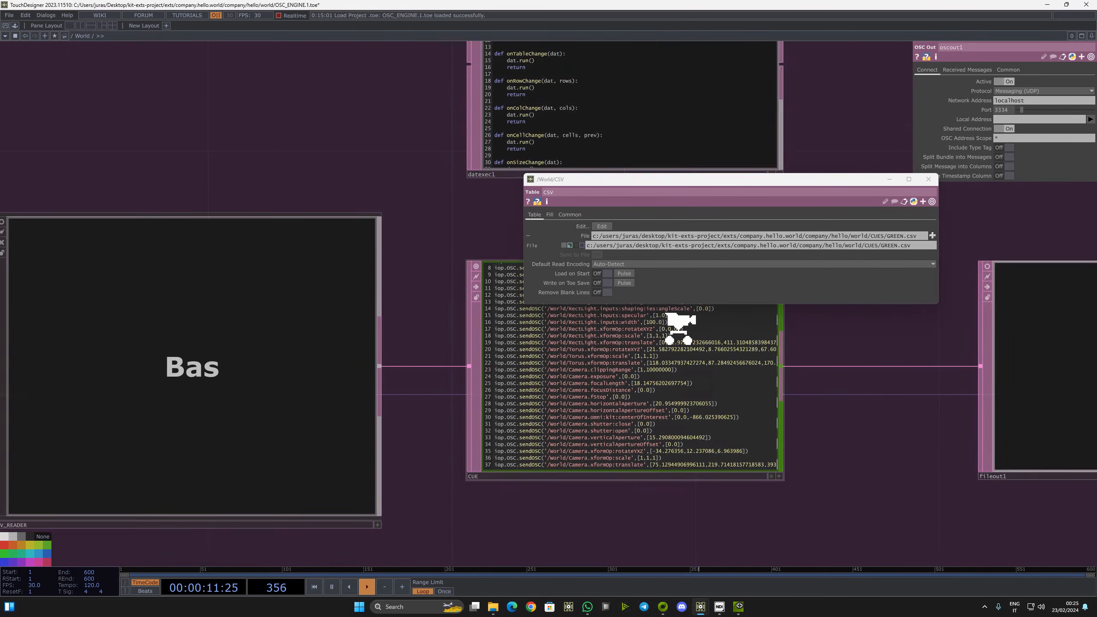
{"action": "scroll", "coordinate": [529, 387], "scroll_direction": "down", "scroll_amount": 3}
{"action": "left_click_drag", "start_coordinate": [321, 124], "coordinate": [501, 139]}
Move TouchDesigner aside, show the Cue Manager in Omniverse Code and recall the RED, W and GREEN cues in varying order
{"action": "left_click_drag", "start_coordinate": [416, 5], "coordinate": [827, 148]}
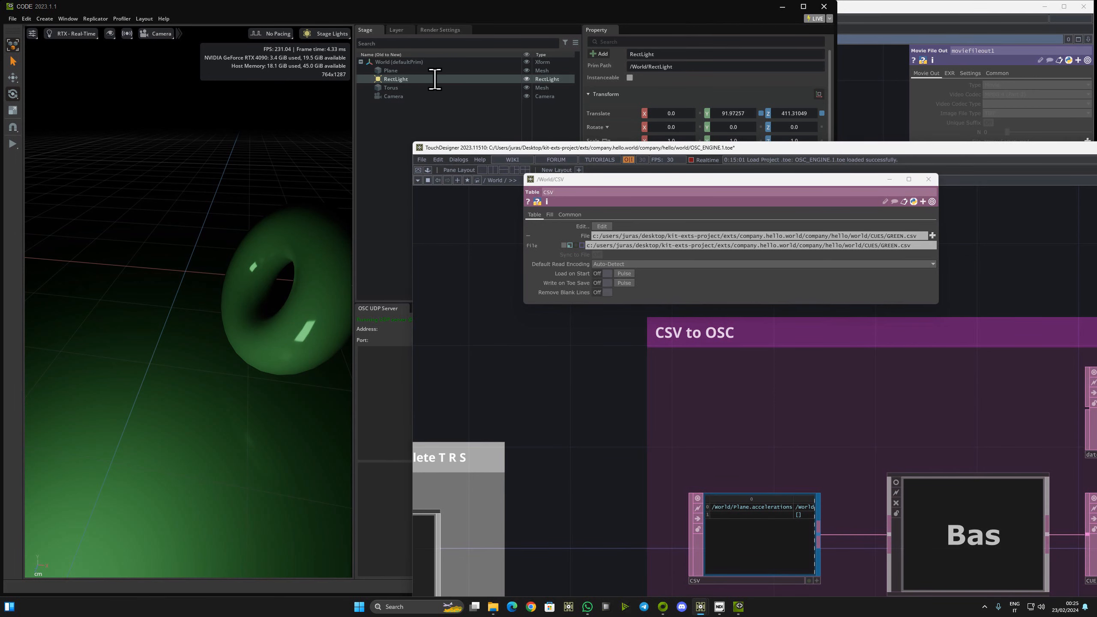
{"action": "left_click_drag", "start_coordinate": [454, 151], "coordinate": [579, 152]}
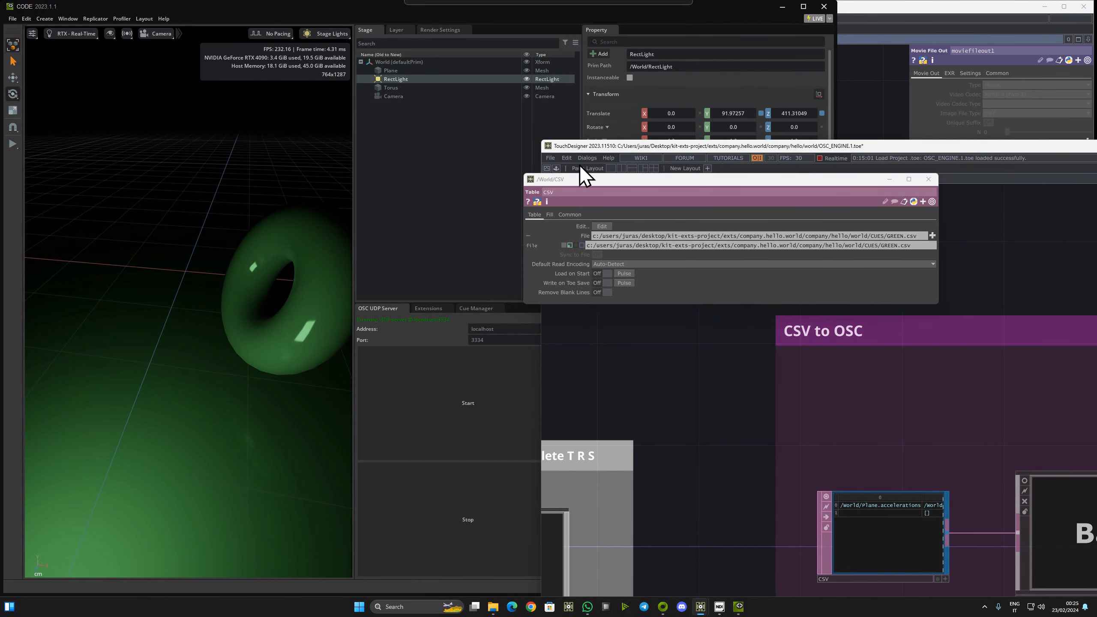
{"action": "left_click", "coordinate": [476, 308]}
{"action": "left_click", "coordinate": [454, 381]}
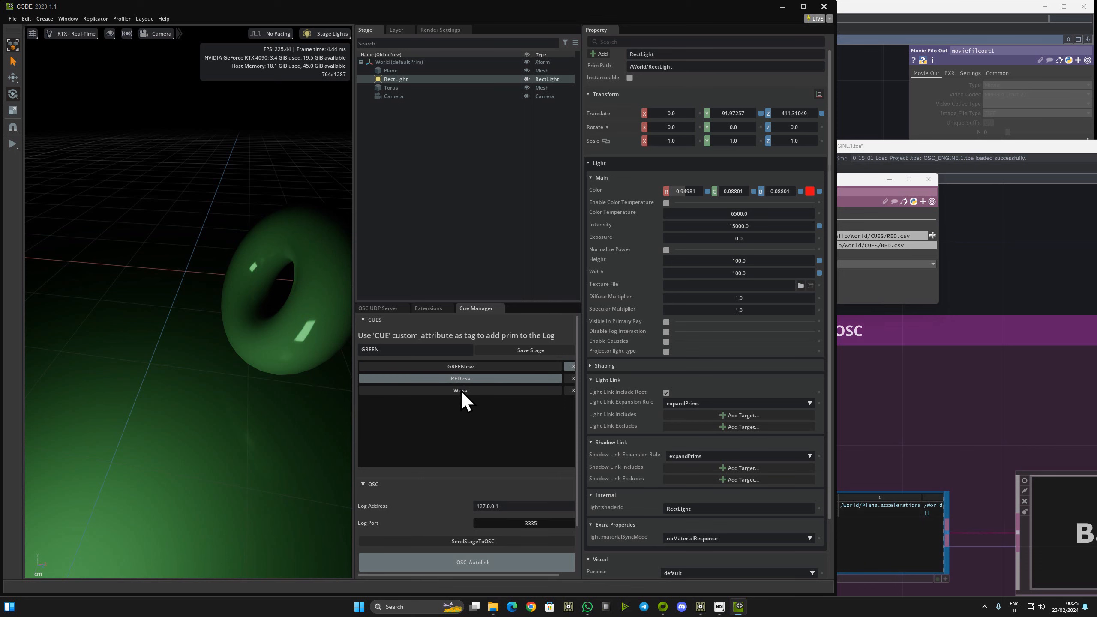
{"action": "left_click", "coordinate": [460, 390]}
{"action": "left_click", "coordinate": [469, 382]}
{"action": "left_click", "coordinate": [476, 365]}
{"action": "left_click", "coordinate": [471, 382]}
{"action": "left_click", "coordinate": [470, 390]}
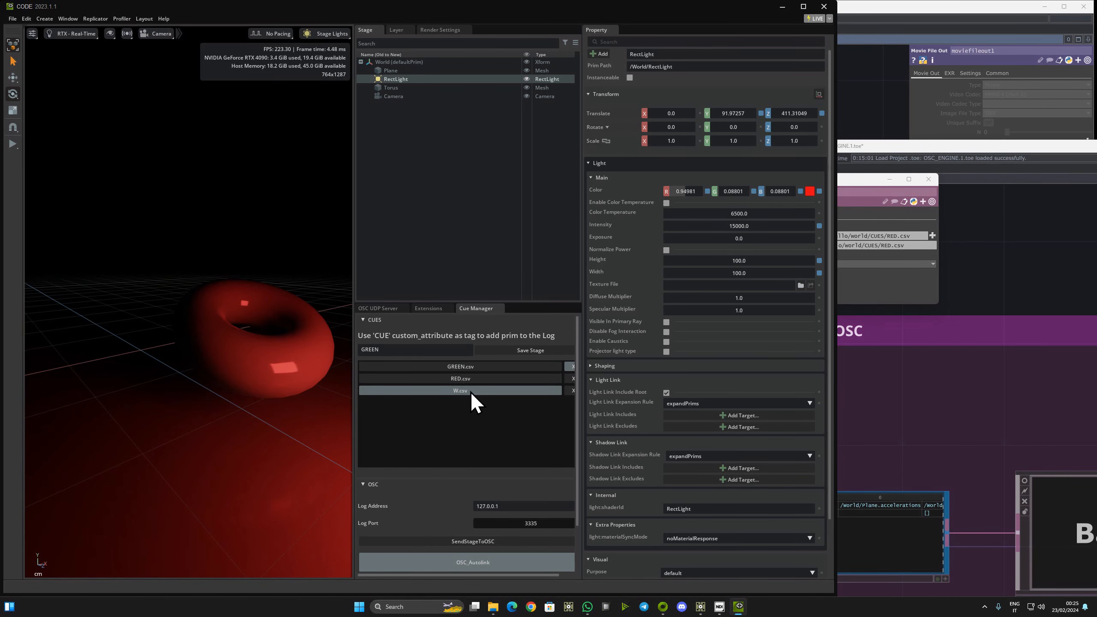
{"action": "left_click", "coordinate": [475, 367]}
{"action": "left_click", "coordinate": [470, 390]}
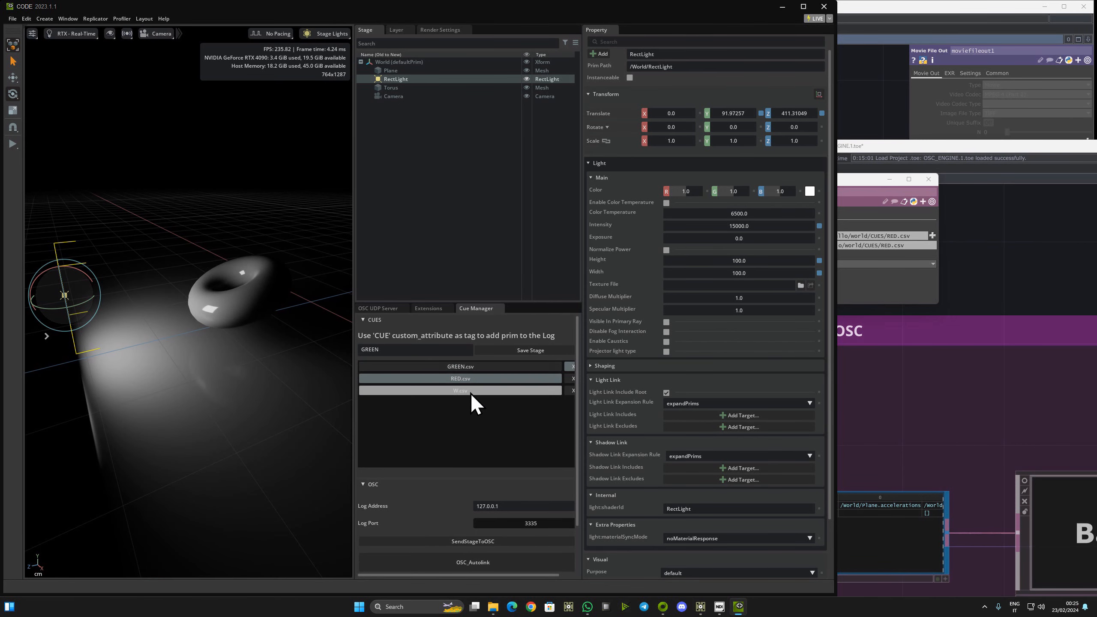
Turn OSC_Autolink back on and recall the GREEN, RED and W cues in sequence
{"action": "left_click", "coordinate": [478, 561]}
{"action": "left_click", "coordinate": [480, 366]}
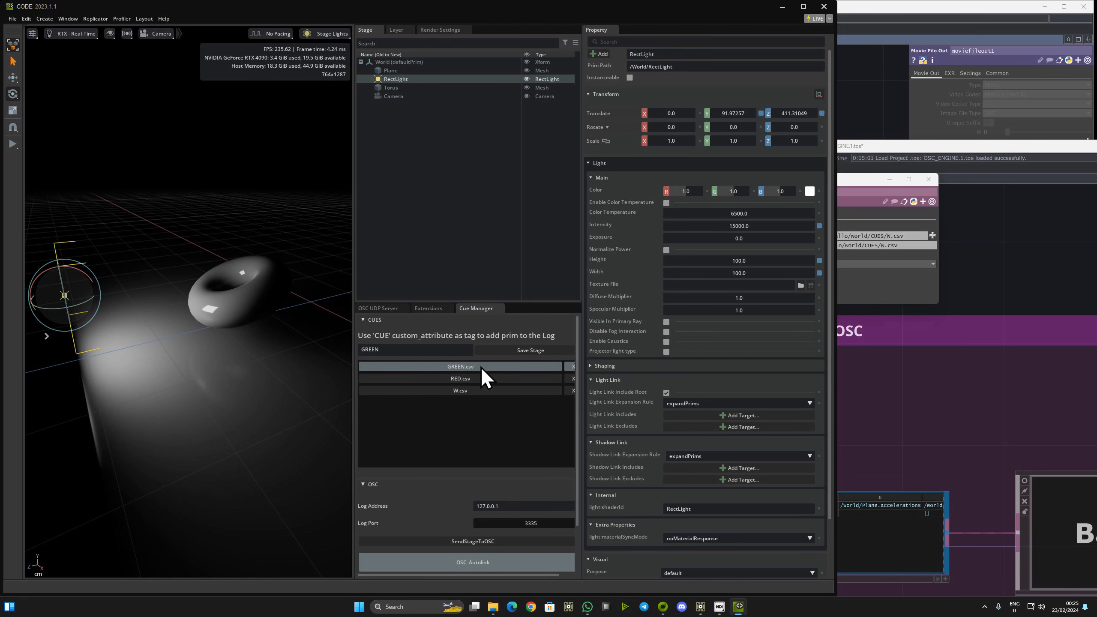
{"action": "left_click", "coordinate": [474, 379]}
{"action": "left_click", "coordinate": [470, 391]}
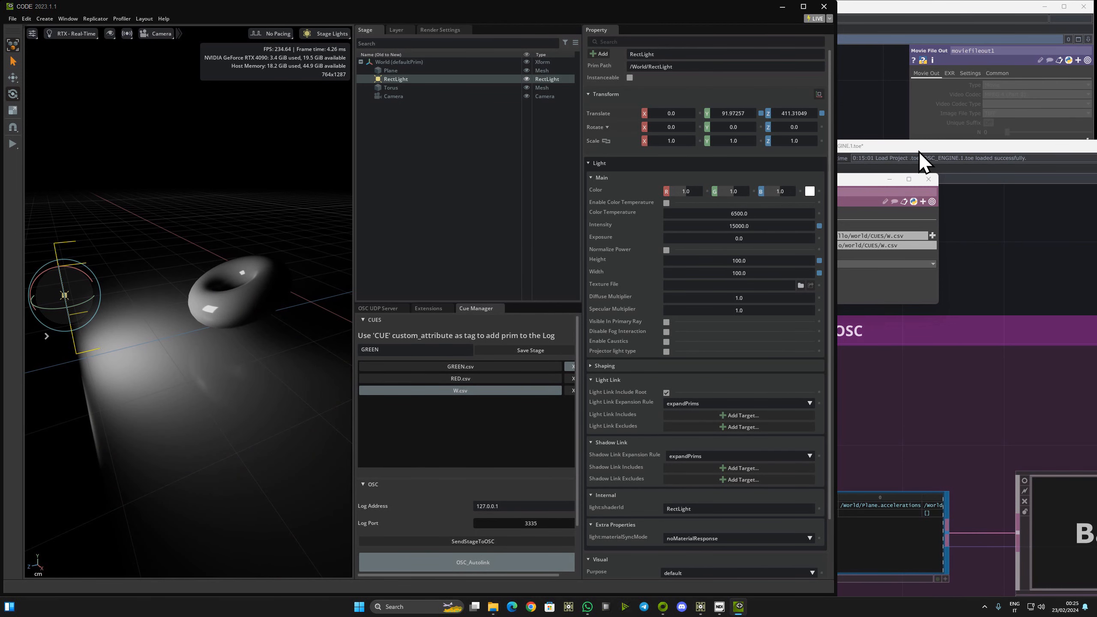
Arrange Omniverse Code and TouchDesigner side by side, with the CSV parameter window placed above the CSV to OSC network
{"action": "left_click_drag", "start_coordinate": [918, 151], "coordinate": [722, 42]}
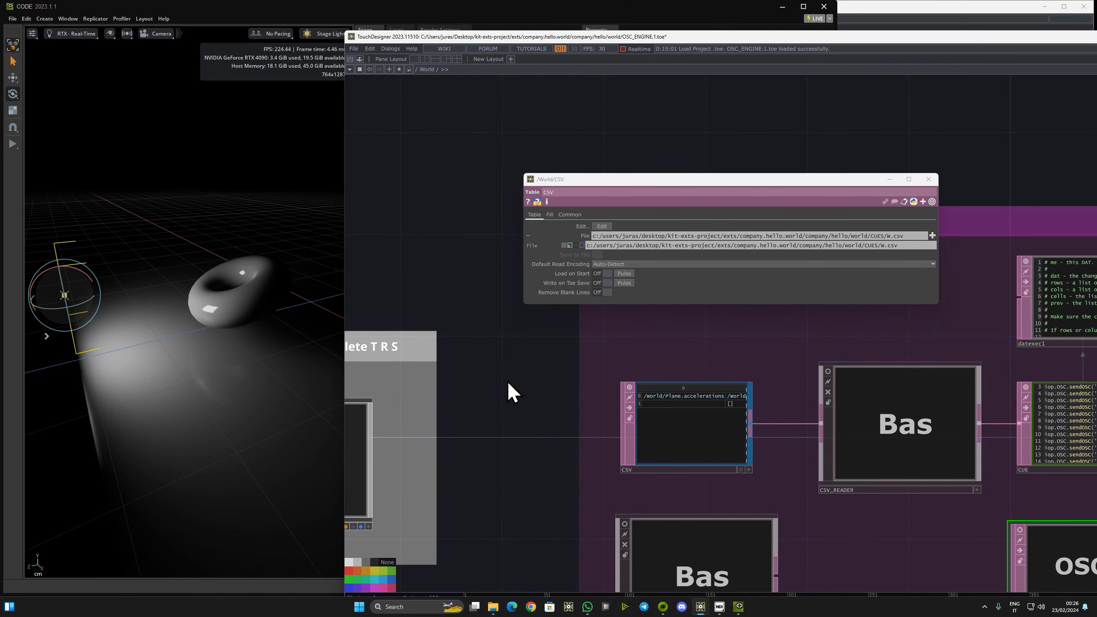
{"action": "scroll", "coordinate": [508, 382], "scroll_direction": "down", "scroll_amount": 5}
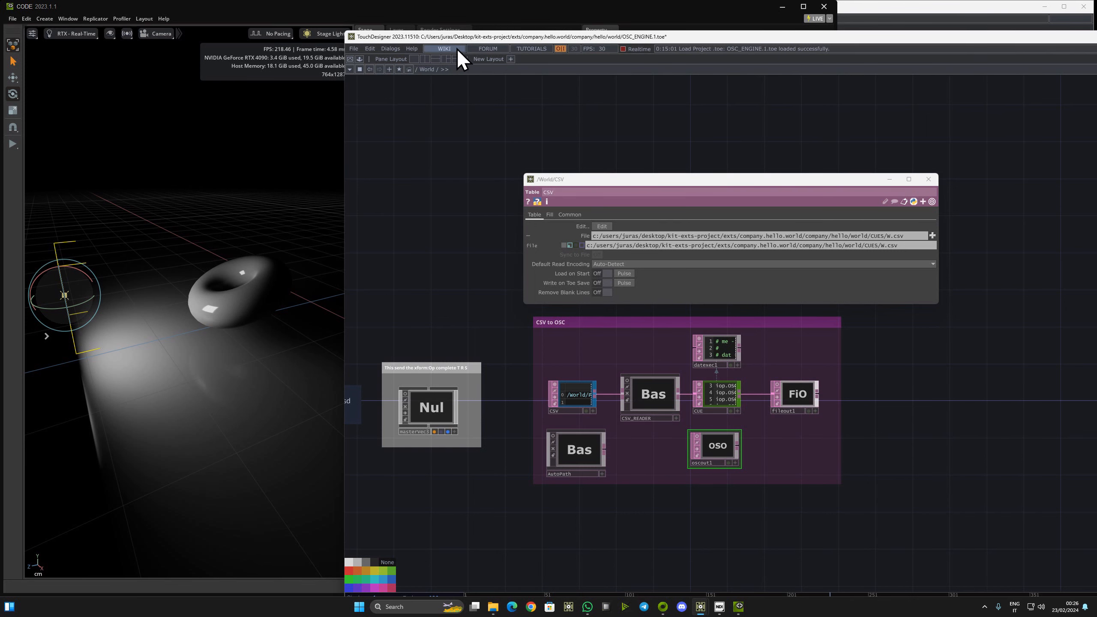
{"action": "left_click_drag", "start_coordinate": [619, 38], "coordinate": [678, 380]}
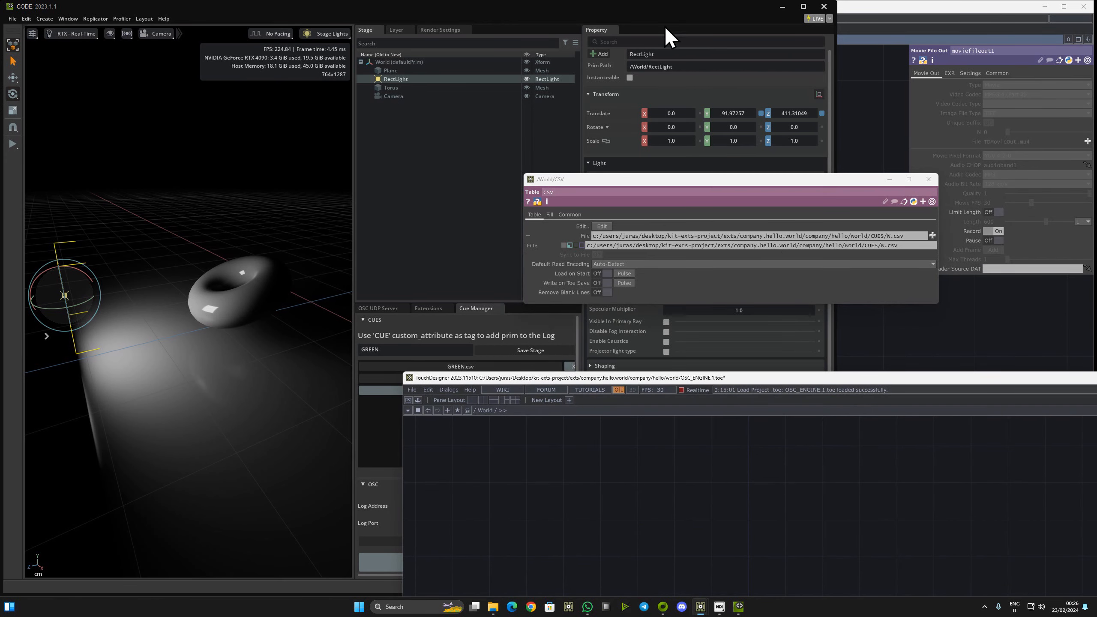
{"action": "left_click_drag", "start_coordinate": [603, 35], "coordinate": [727, 302]}
{"action": "left_click_drag", "start_coordinate": [835, 240], "coordinate": [562, 259]}
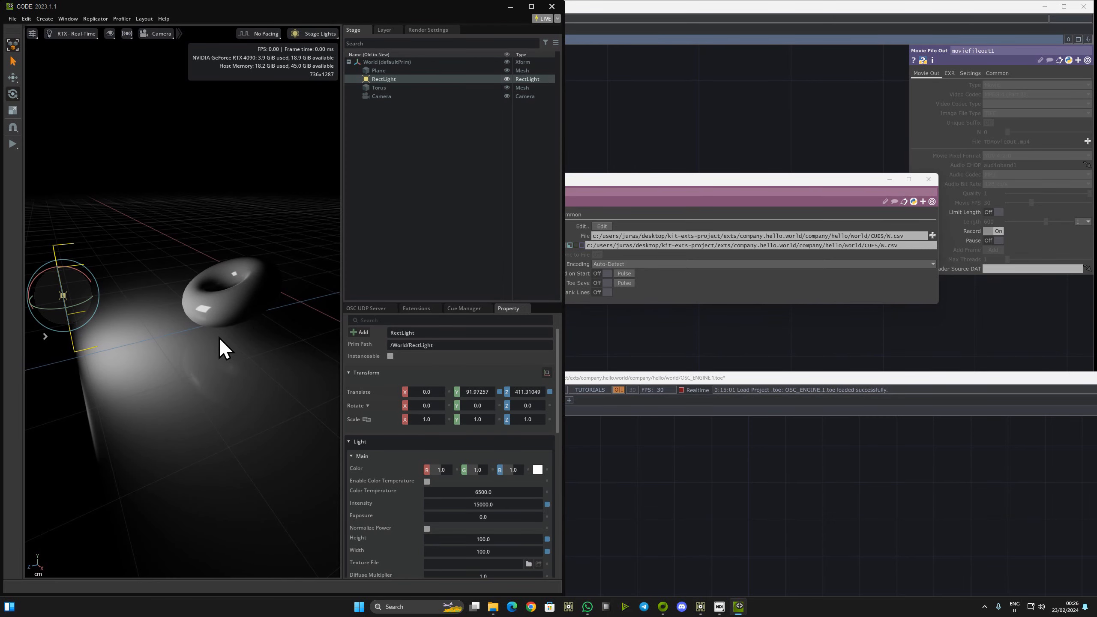
{"action": "left_click_drag", "start_coordinate": [588, 379], "coordinate": [449, 20]}
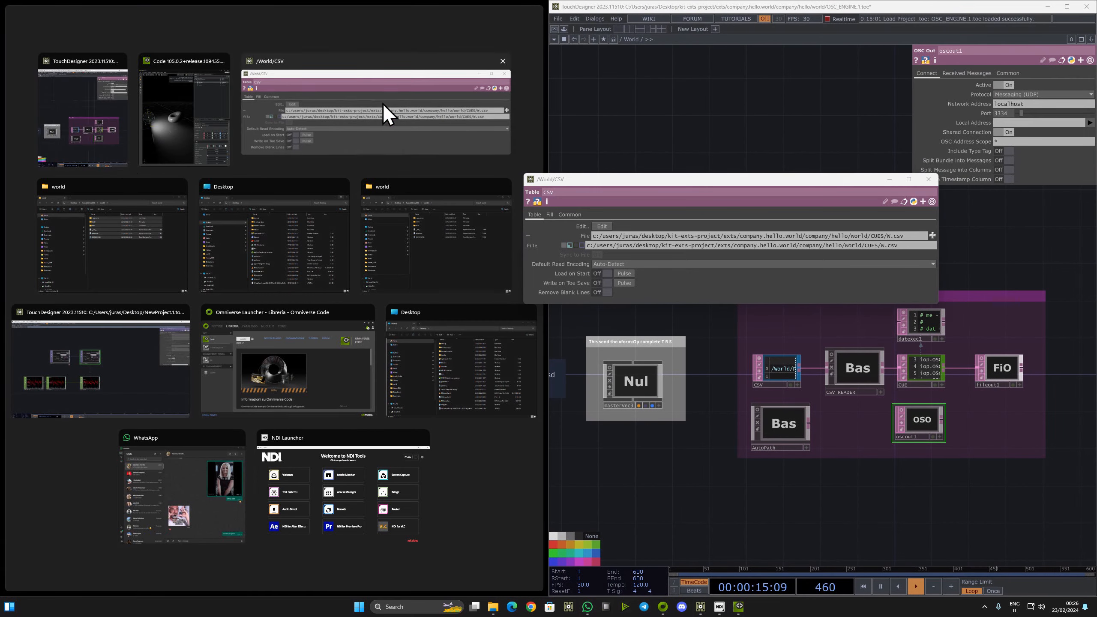
{"action": "left_click", "coordinate": [154, 113]}
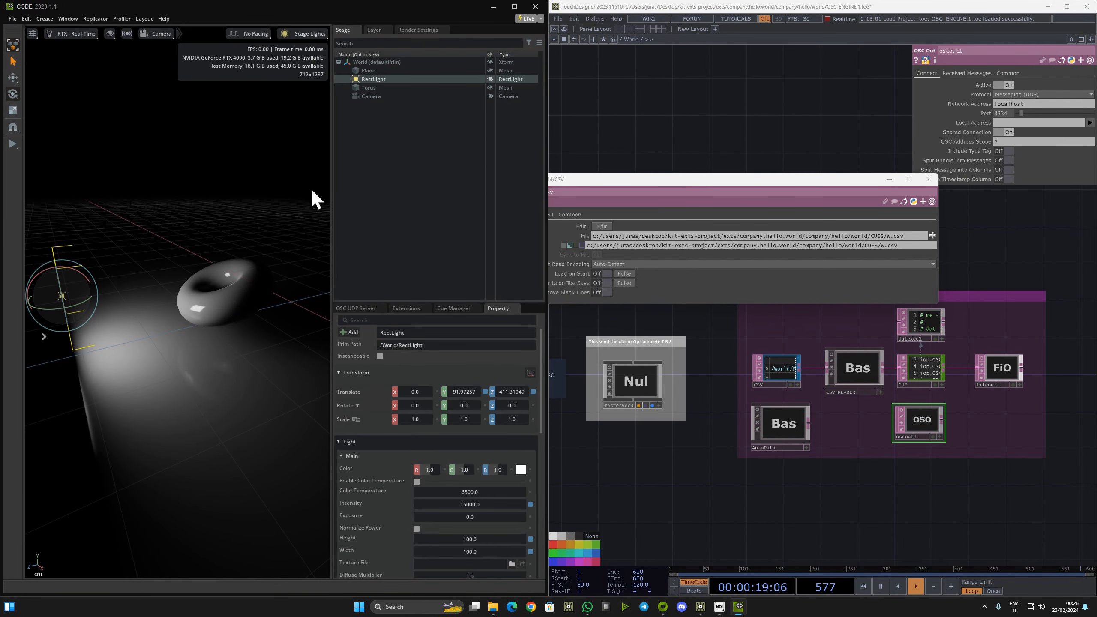
{"action": "left_click_drag", "start_coordinate": [808, 499], "coordinate": [763, 395]}
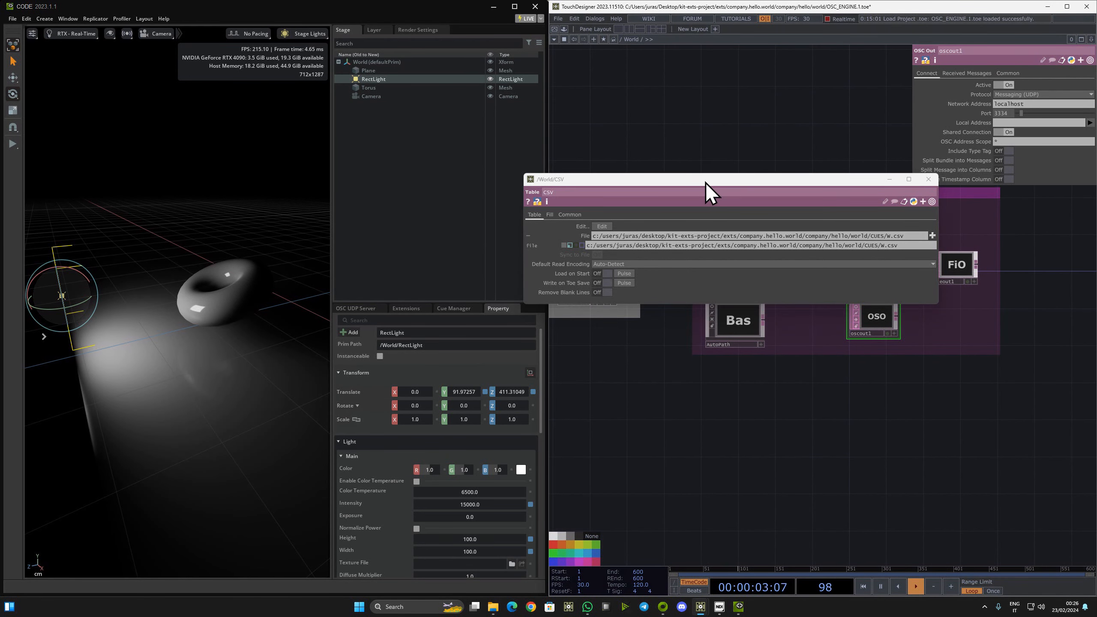
{"action": "left_click_drag", "start_coordinate": [705, 182], "coordinate": [772, 52]}
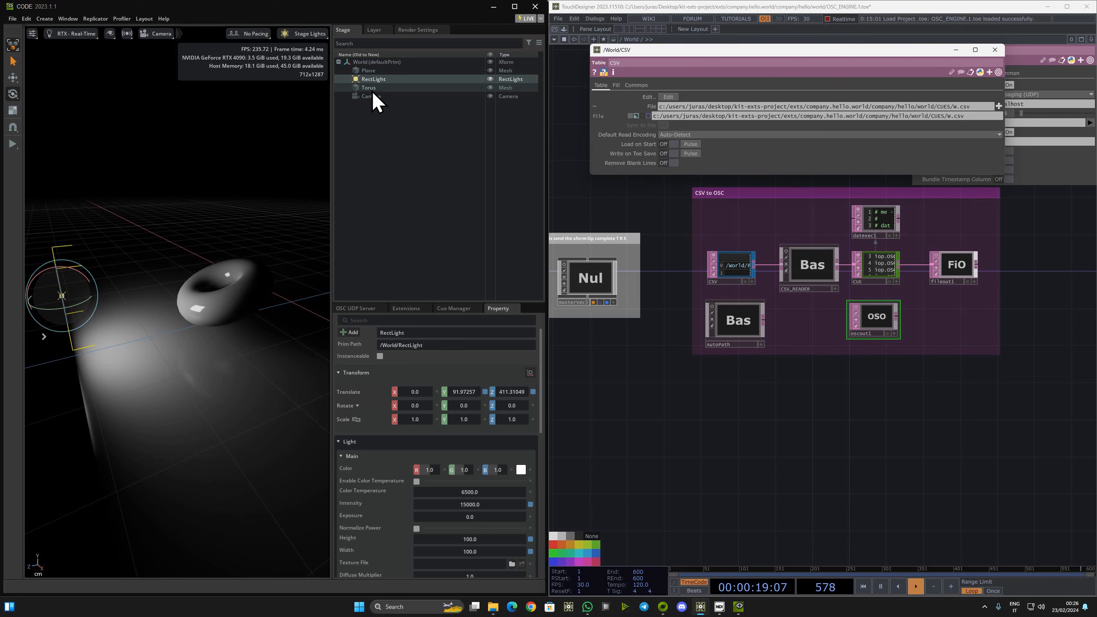
Select the World prim and the Torus in the Omniverse stage to view their properties
{"action": "left_click", "coordinate": [392, 63]}
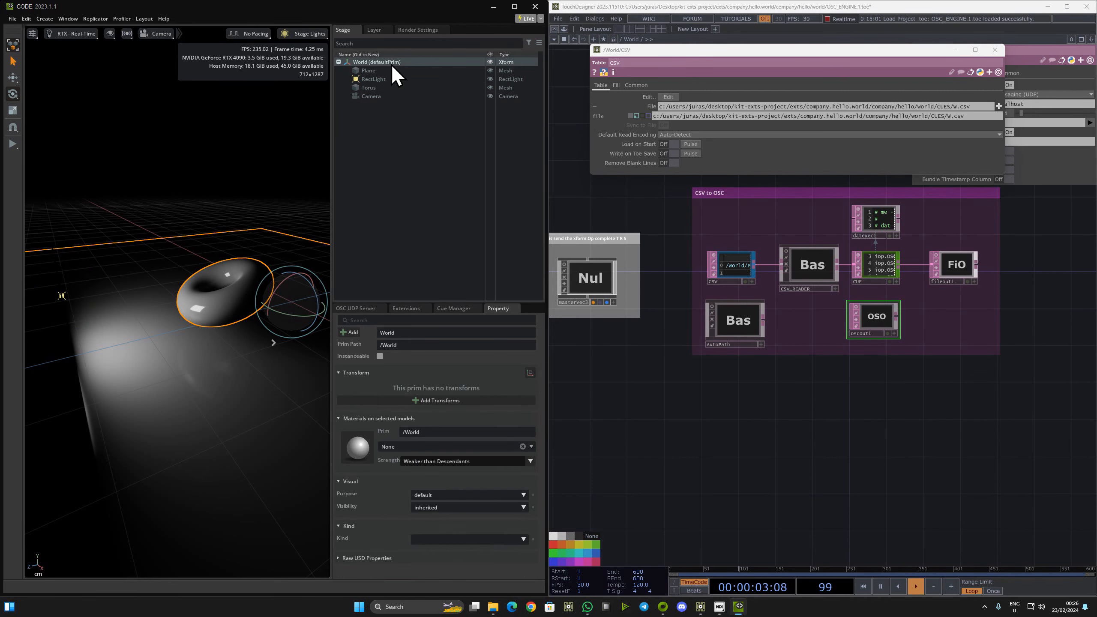
{"action": "left_click", "coordinate": [368, 88]}
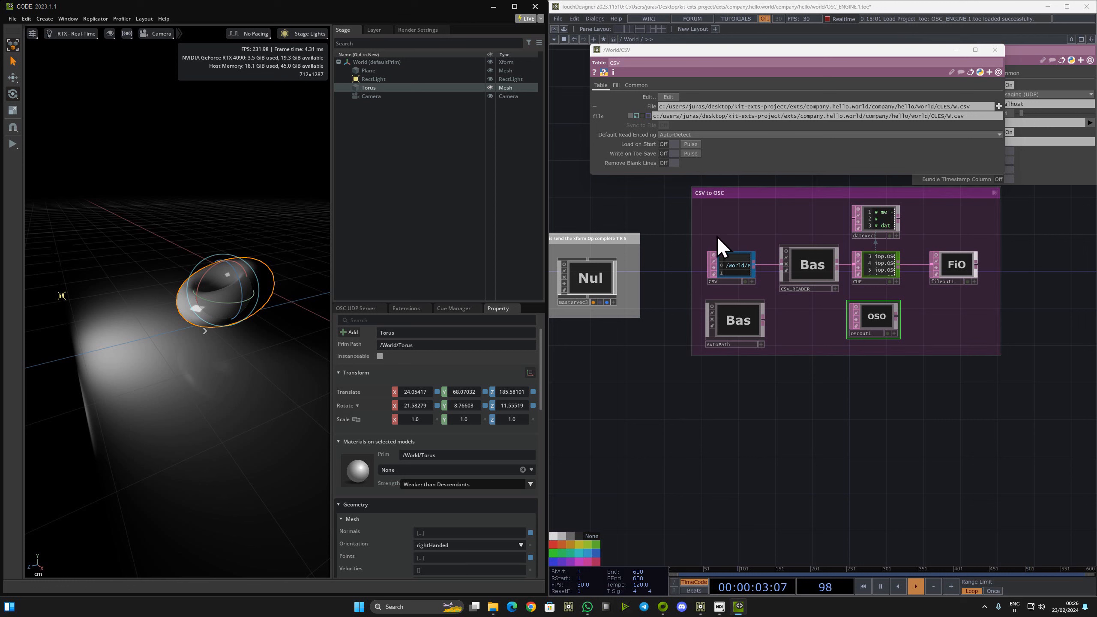
Close the CSV parameter window and place a copy of the mastervec3 Null in the empty space below the original
{"action": "left_click", "coordinate": [994, 50]}
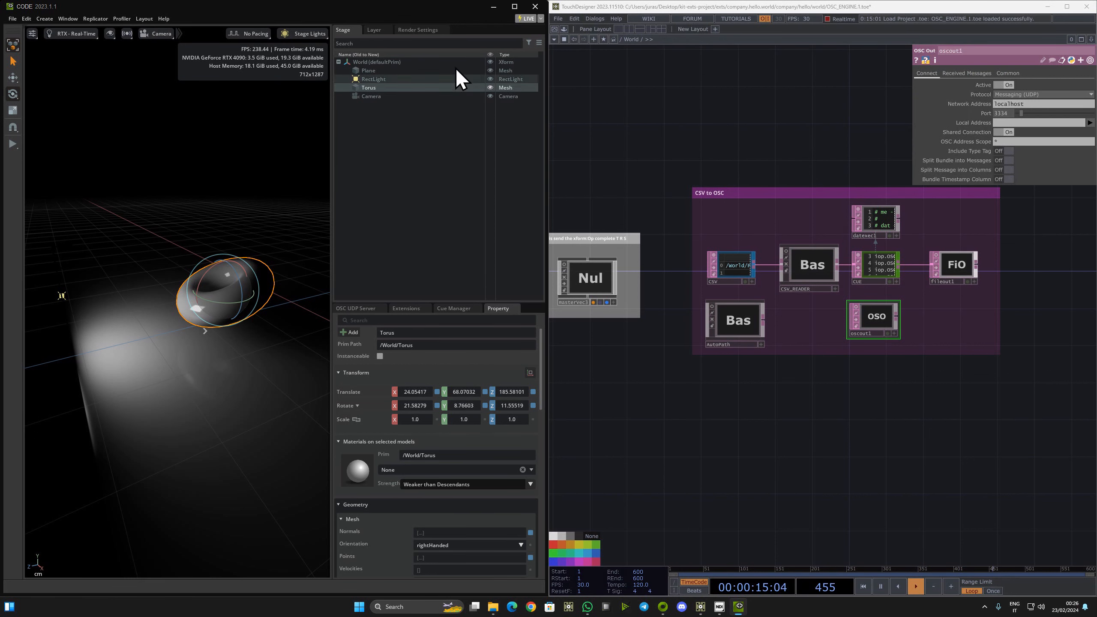
{"action": "left_click_drag", "start_coordinate": [732, 424], "coordinate": [770, 419]}
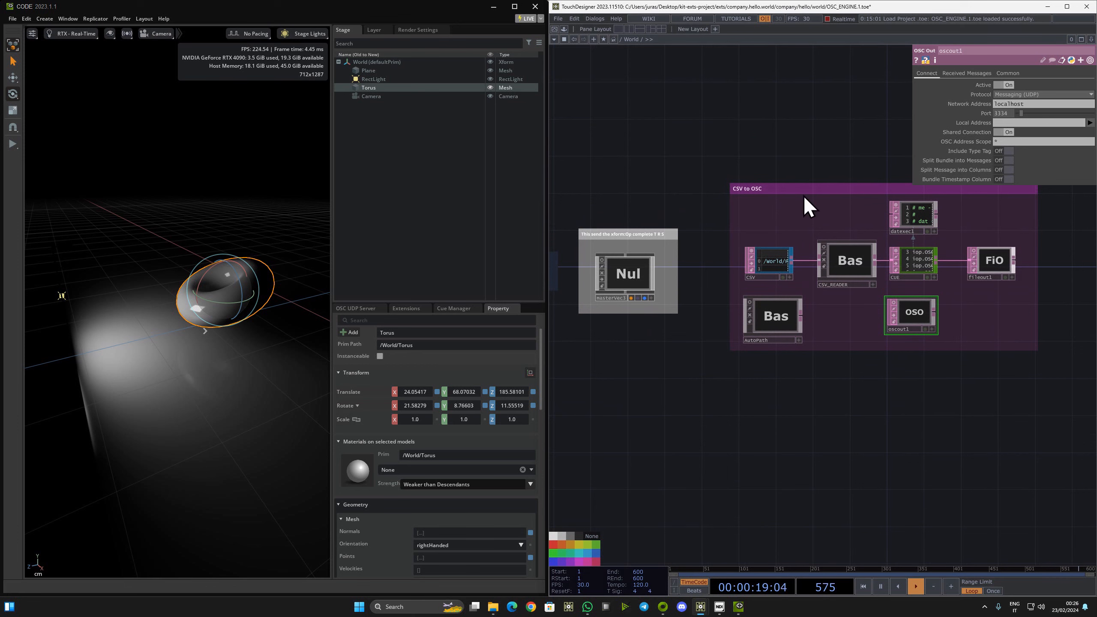
{"action": "left_click_drag", "start_coordinate": [731, 473], "coordinate": [707, 406]}
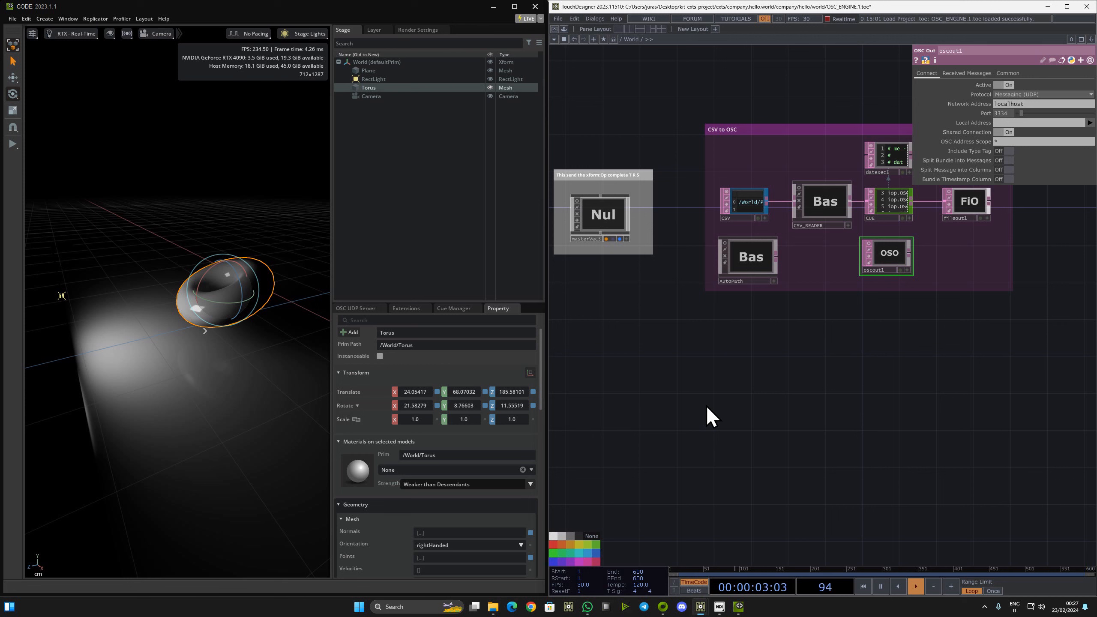
{"action": "left_click", "coordinate": [600, 214]}
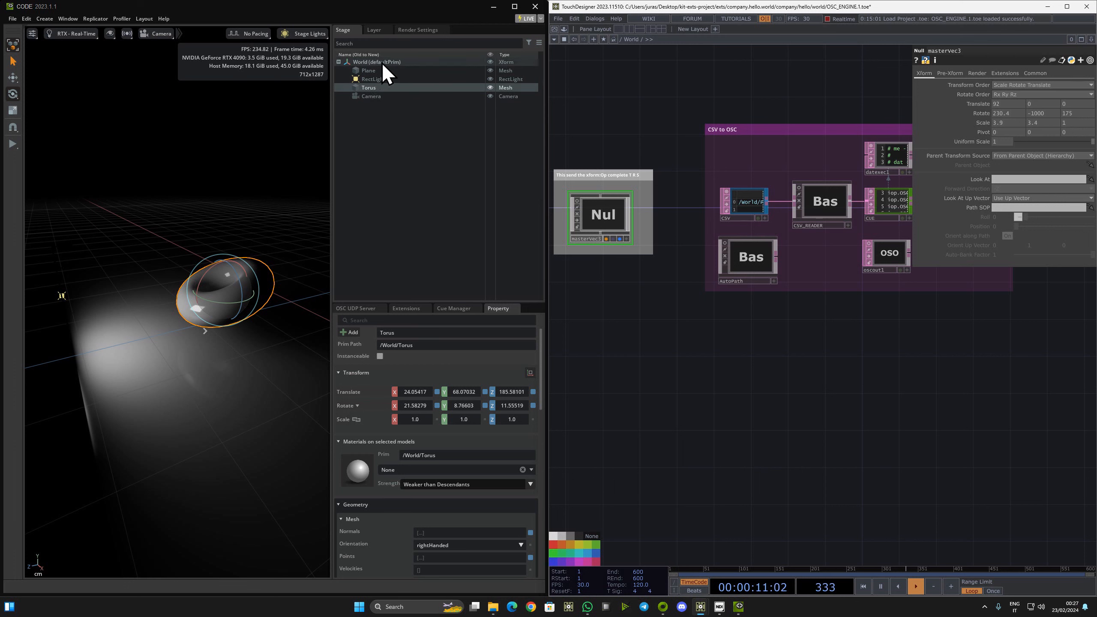
{"action": "key", "text": "ctrl+v"}
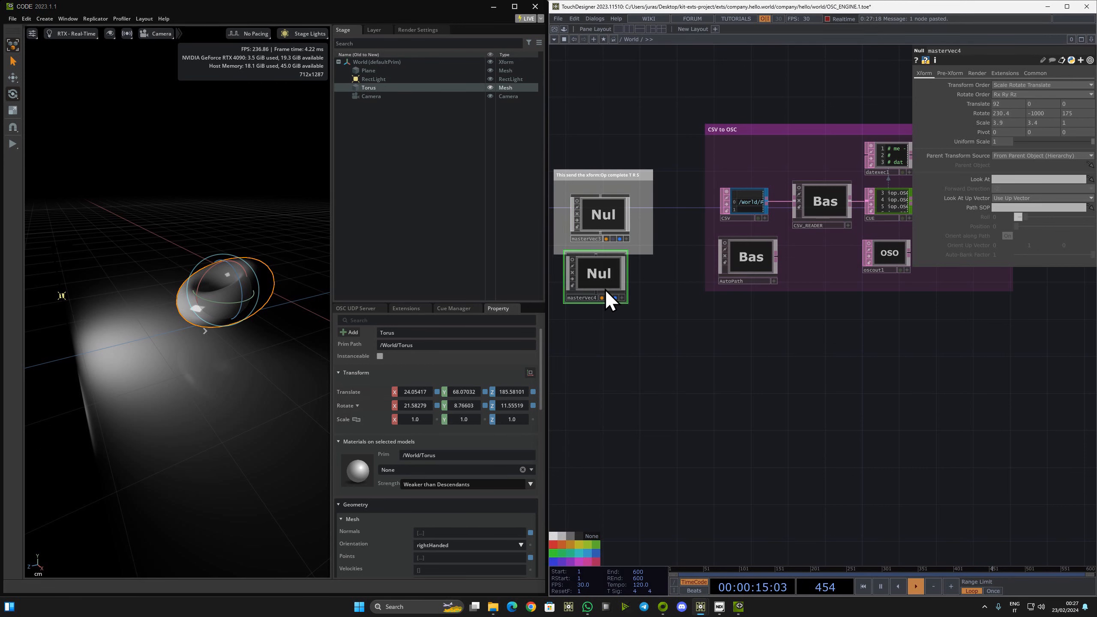
{"action": "left_click", "coordinate": [665, 365]}
Examine the xform channels and the chopexec1 script inside the copied Null and return to the World network
{"action": "key", "text": "i"}
{"action": "left_click_drag", "start_coordinate": [869, 407], "coordinate": [568, 322]}
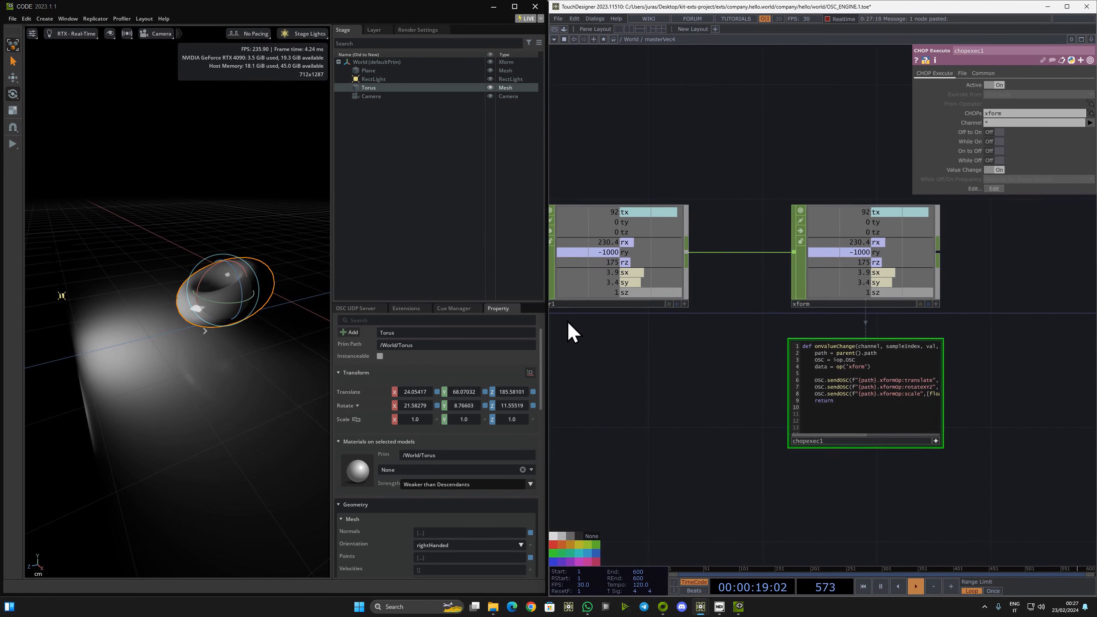
{"action": "scroll", "coordinate": [739, 304], "scroll_direction": "up", "scroll_amount": 5}
{"action": "left_click_drag", "start_coordinate": [687, 318], "coordinate": [835, 334]}
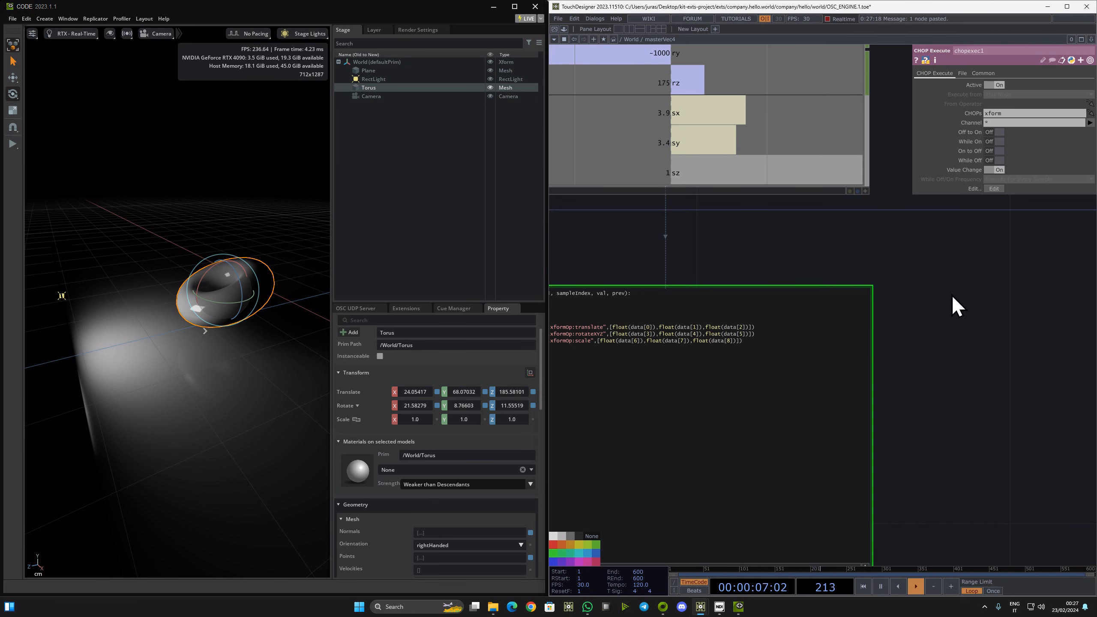
{"action": "scroll", "coordinate": [842, 181], "scroll_direction": "down", "scroll_amount": 3}
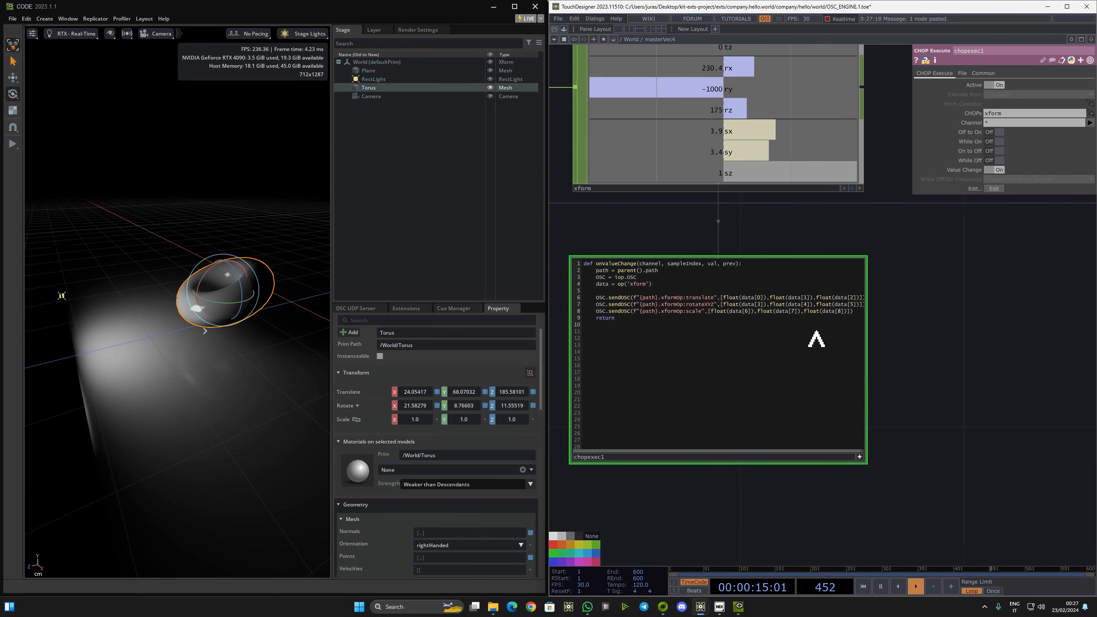
{"action": "key", "text": "u"}
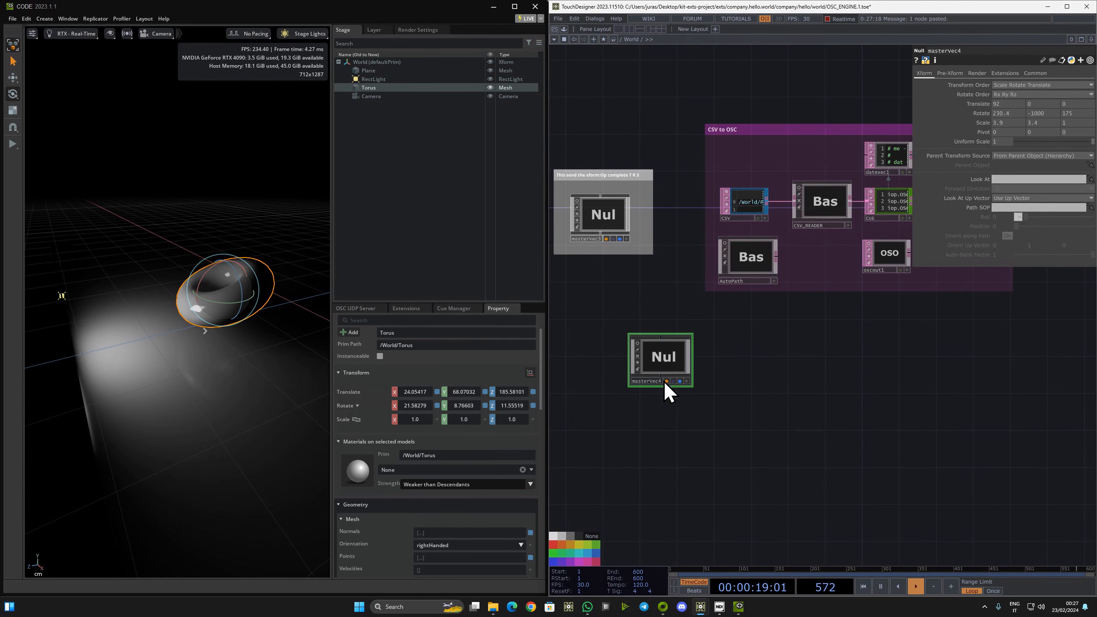
Rename the copied Null as Torus and position it below the annotated mastervec3 Null
{"action": "scroll", "coordinate": [661, 376], "scroll_direction": "up", "scroll_amount": 4}
{"action": "left_click_drag", "start_coordinate": [655, 354], "coordinate": [727, 383]}
{"action": "scroll", "coordinate": [715, 335], "scroll_direction": "down", "scroll_amount": 4}
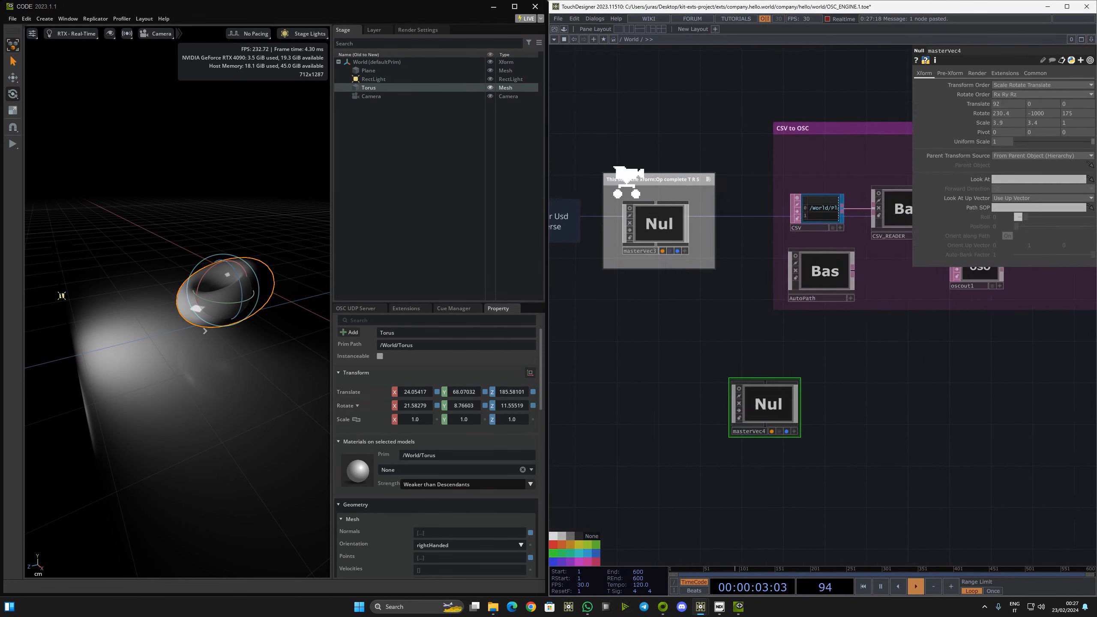
{"action": "scroll", "coordinate": [624, 176], "scroll_direction": "up", "scroll_amount": 3}
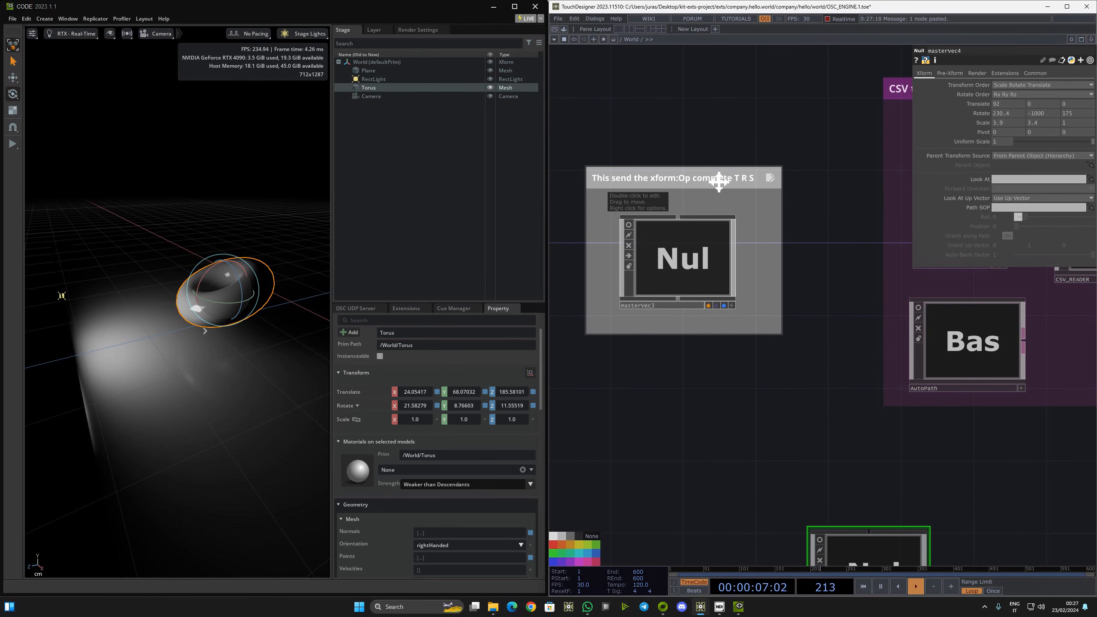
{"action": "scroll", "coordinate": [787, 203], "scroll_direction": "down", "scroll_amount": 2}
{"action": "left_click_drag", "start_coordinate": [779, 369], "coordinate": [694, 279]}
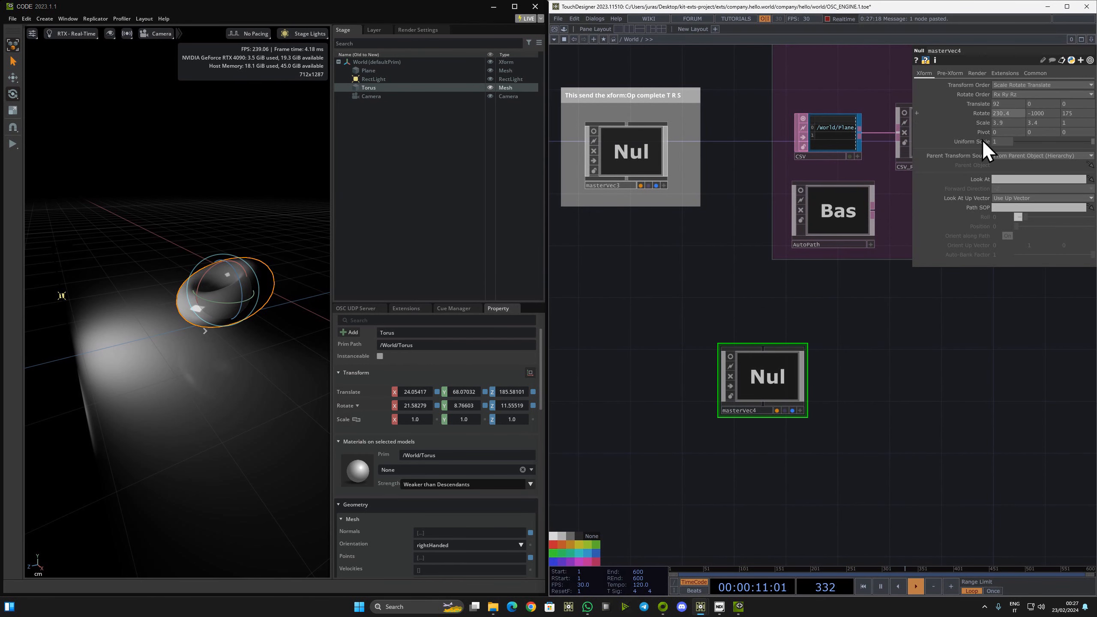
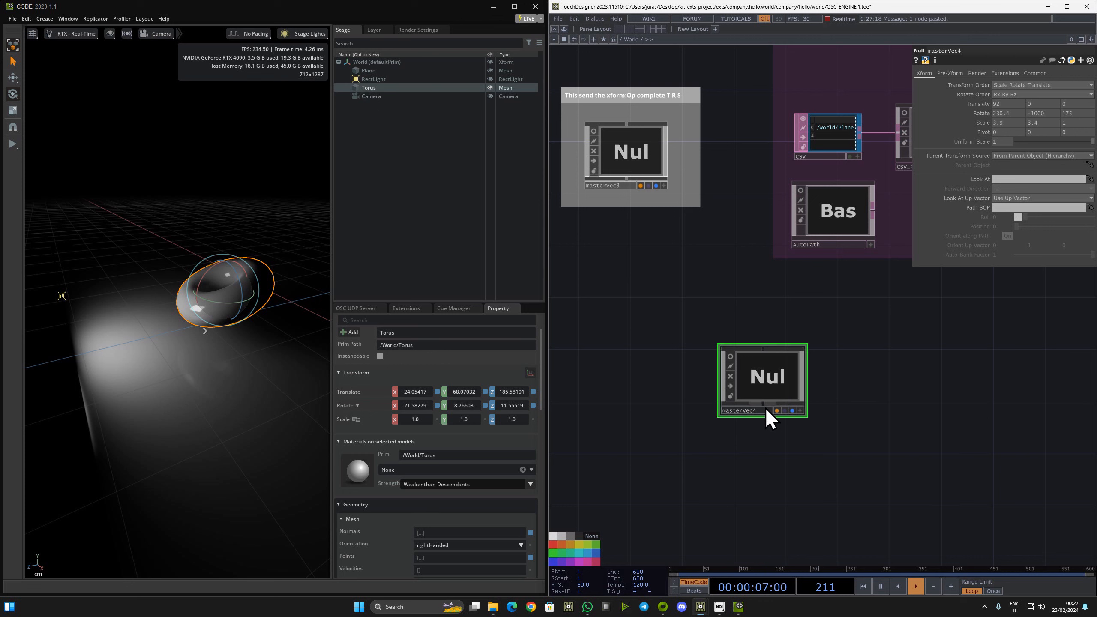
{"action": "left_click_drag", "start_coordinate": [762, 399], "coordinate": [715, 393]}
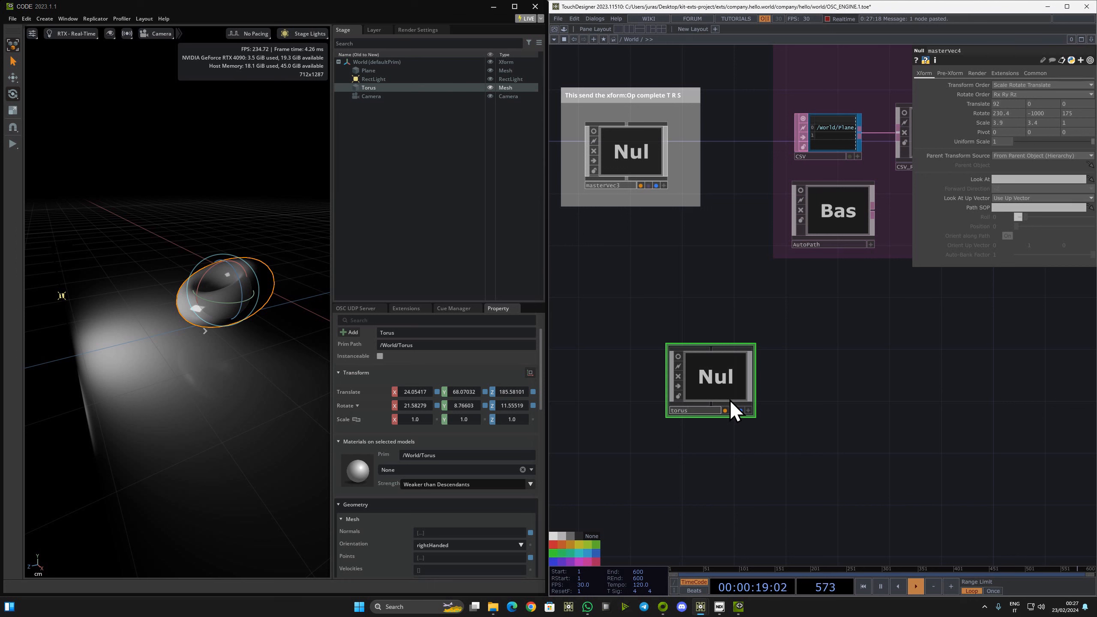
{"action": "left_click", "coordinate": [908, 302]}
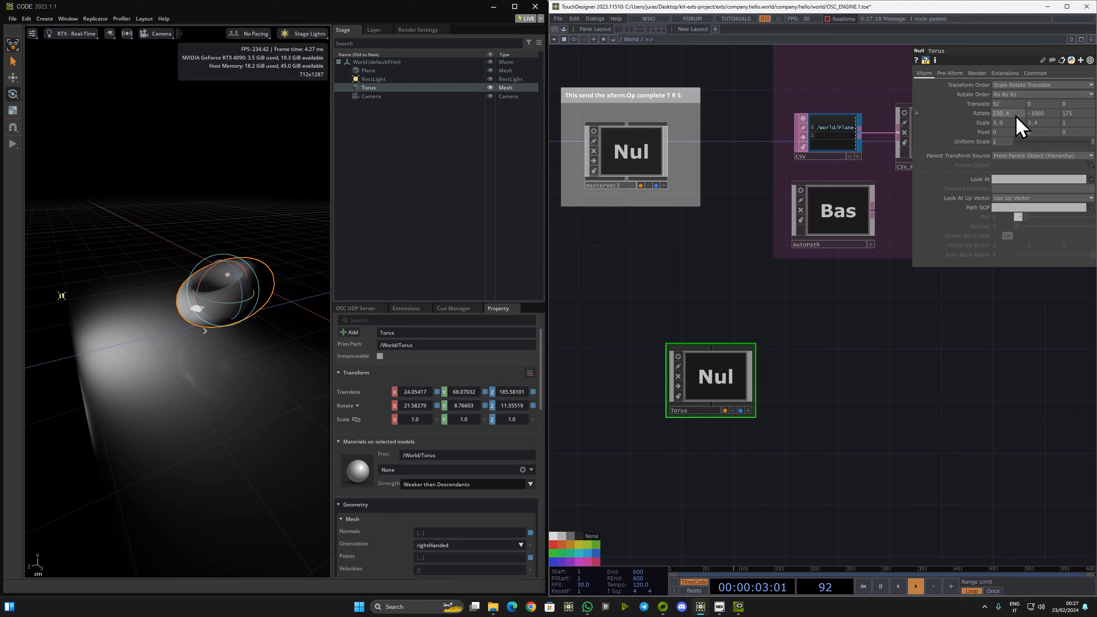
Set the Torus Null's X translation and its X, Y and Z rotation to 0
{"action": "left_click", "coordinate": [1006, 104]}
{"action": "type", "text": "0"}
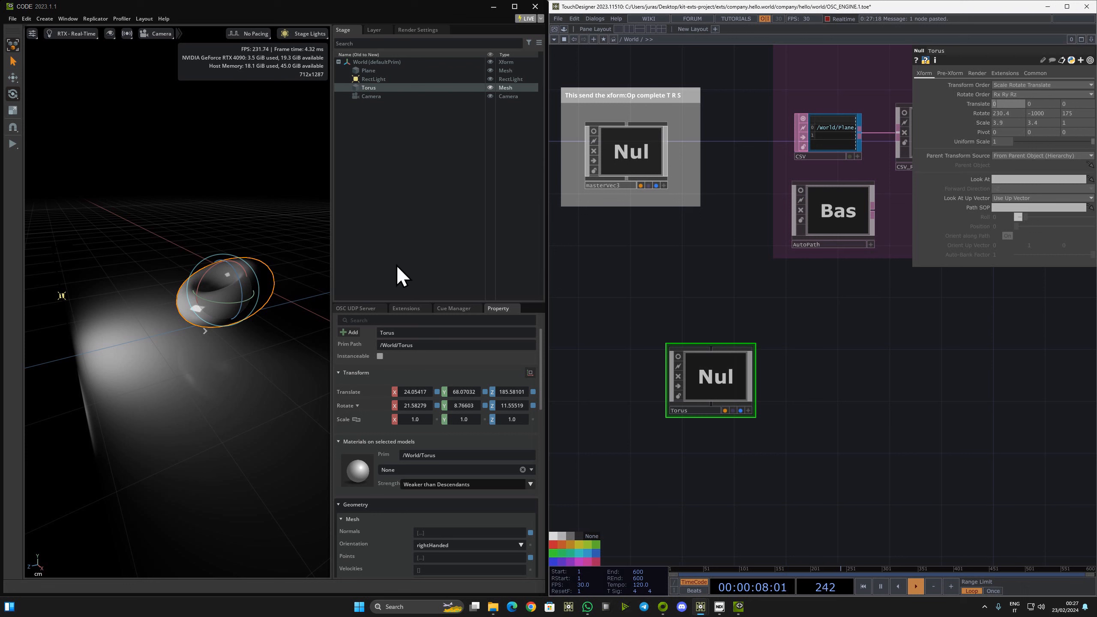
{"action": "left_click", "coordinate": [232, 270]}
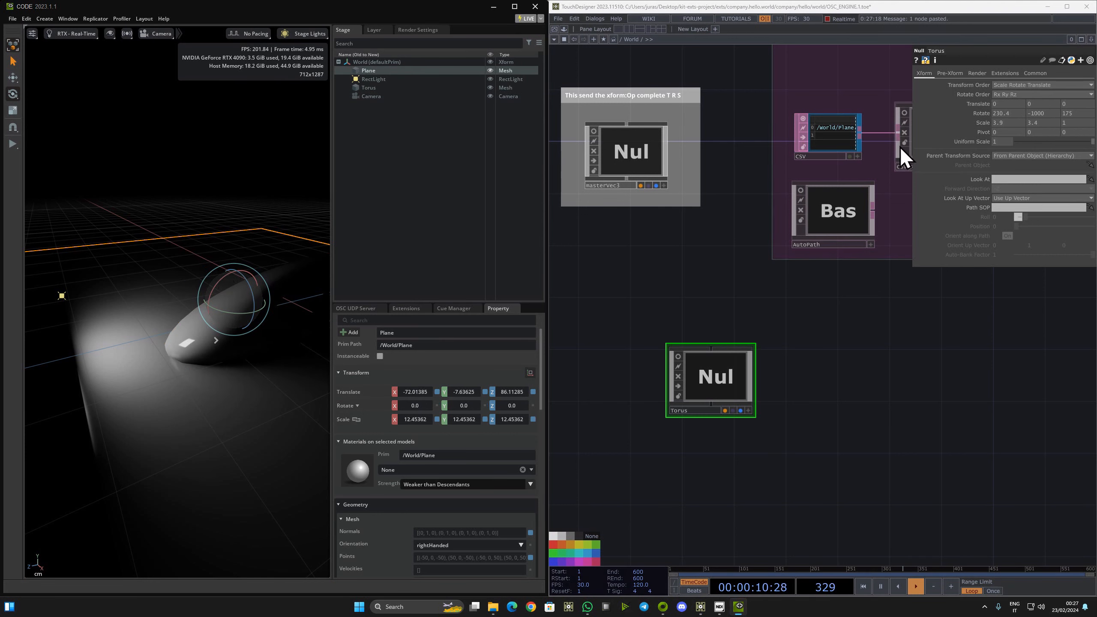
{"action": "left_click", "coordinate": [1008, 114]}
{"action": "type", "text": "0"}
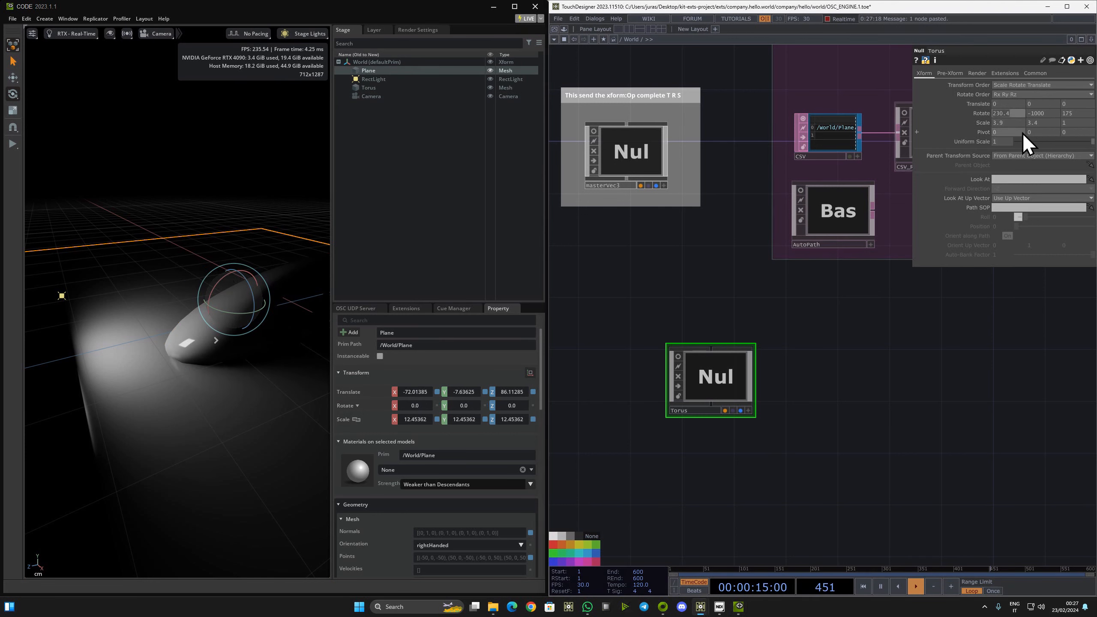
{"action": "left_click", "coordinate": [1040, 114]}
{"action": "type", "text": "0"}
{"action": "left_click", "coordinate": [1083, 116]}
{"action": "type", "text": "0"}
Set the Torus Null's X and Y scale to 1 and select the torus in the Omniverse viewport
{"action": "left_click", "coordinate": [881, 353]}
{"action": "left_click", "coordinate": [1010, 124]}
{"action": "type", "text": "1"}
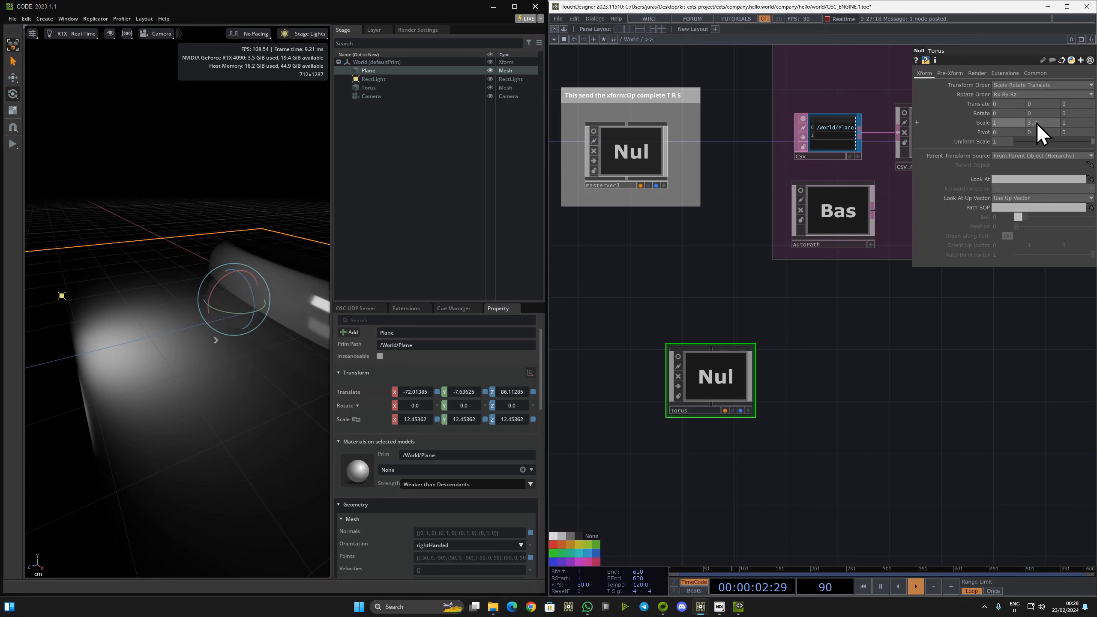
{"action": "left_click", "coordinate": [1034, 125]}
{"action": "type", "text": "1"}
{"action": "left_click", "coordinate": [831, 346]}
{"action": "left_click", "coordinate": [306, 310]}
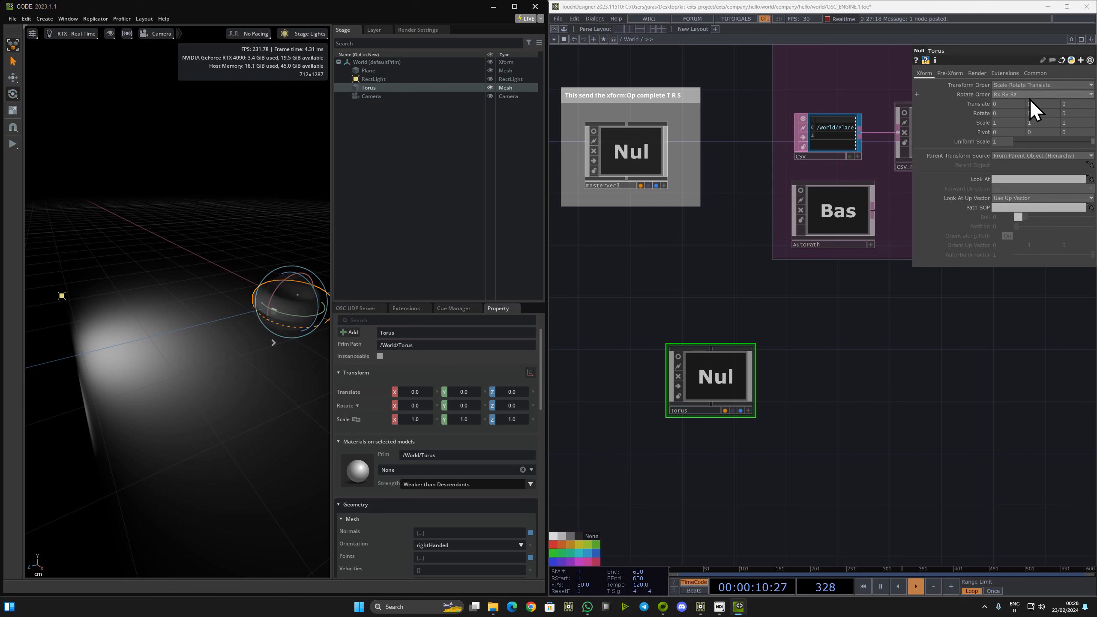
Set the Torus Null's translation to 40, 150, 210 to move the torus in the Omniverse stage
{"action": "middle_click_drag", "start_coordinate": [1021, 105], "coordinate": [1025, 103]}
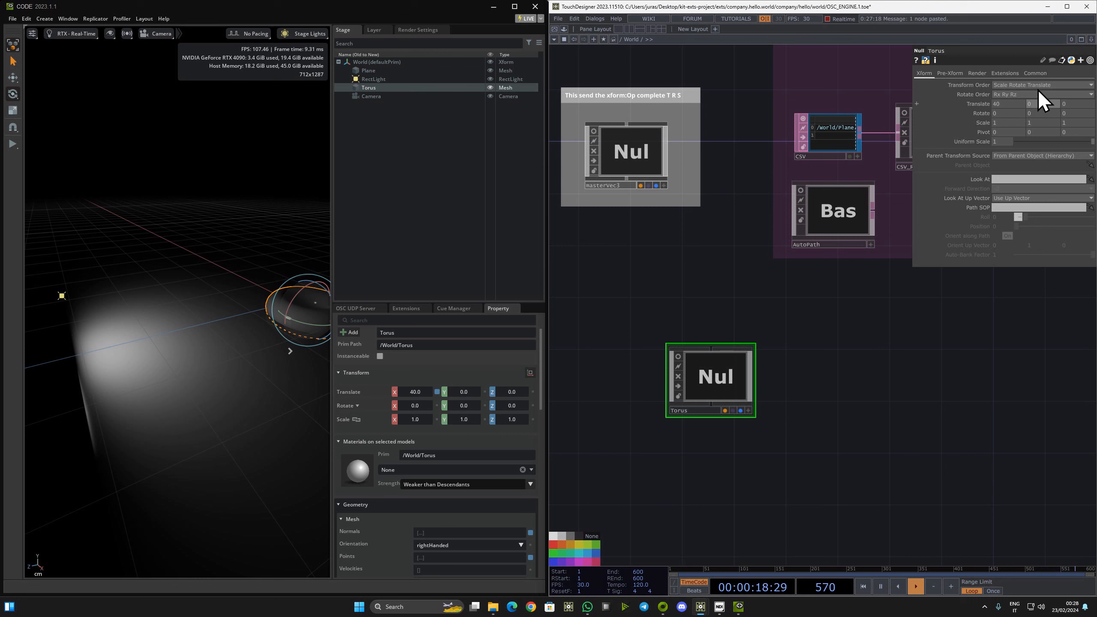
{"action": "mouse_move", "coordinate": [1036, 101]}
{"action": "middle_mouse_down"}
{"action": "mouse_move", "coordinate": [1039, 81]}
{"action": "mouse_move", "coordinate": [1037, 91]}
{"action": "middle_mouse_up"}
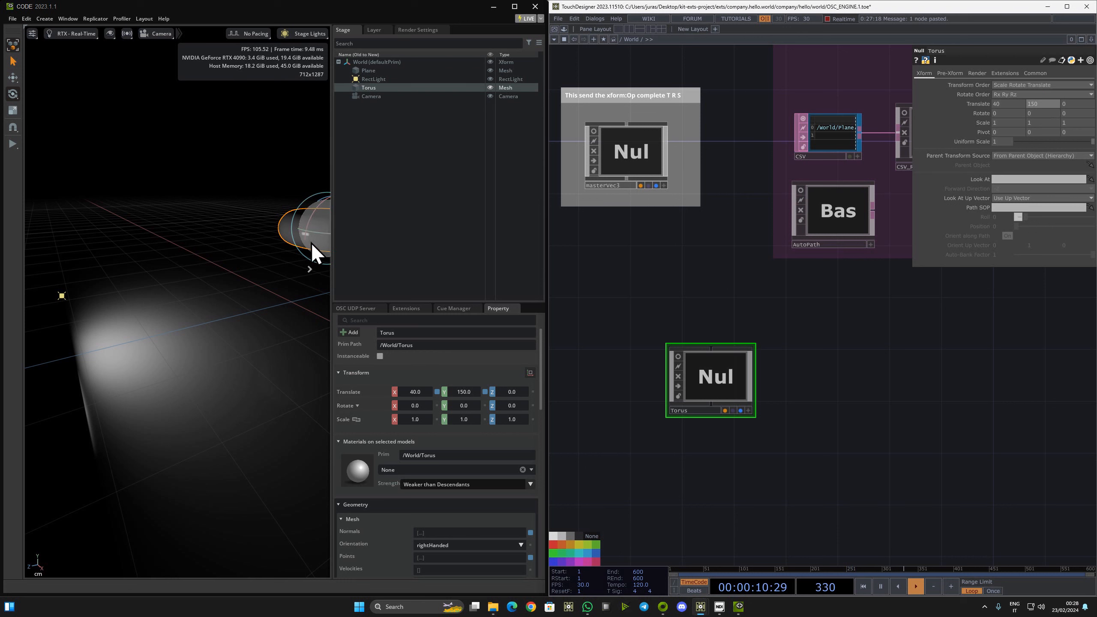
{"action": "left_click_drag", "start_coordinate": [1086, 113], "coordinate": [1079, 91]}
{"action": "left_click_drag", "start_coordinate": [713, 382], "coordinate": [661, 369]}
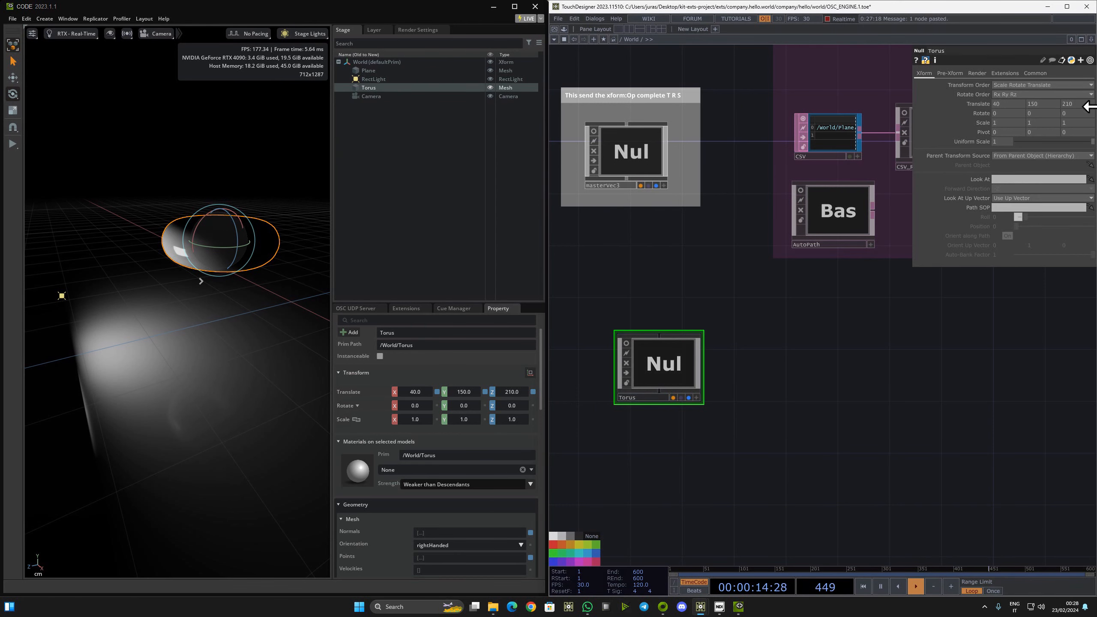
Examine how the chopexec1 script inside the Torus Null builds the xformOp OSC addresses from the path and xform data
{"action": "double_click", "coordinate": [646, 374]}
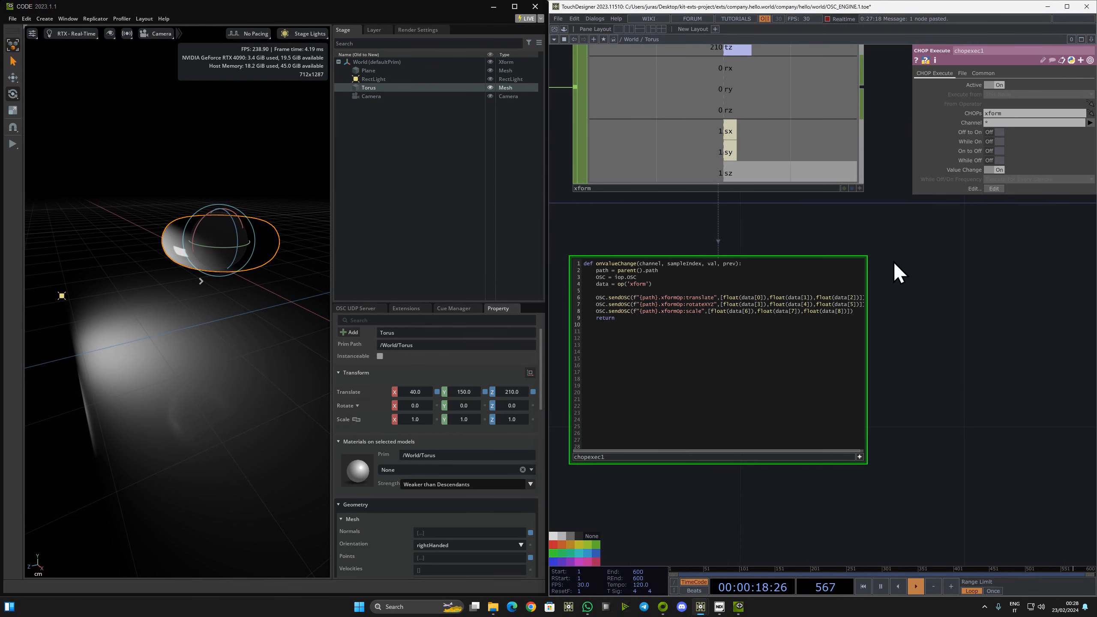
{"action": "scroll", "coordinate": [934, 270], "scroll_direction": "down", "scroll_amount": 5}
{"action": "scroll", "coordinate": [971, 313], "scroll_direction": "up", "scroll_amount": 4}
{"action": "scroll", "coordinate": [639, 257], "scroll_direction": "up", "scroll_amount": 3}
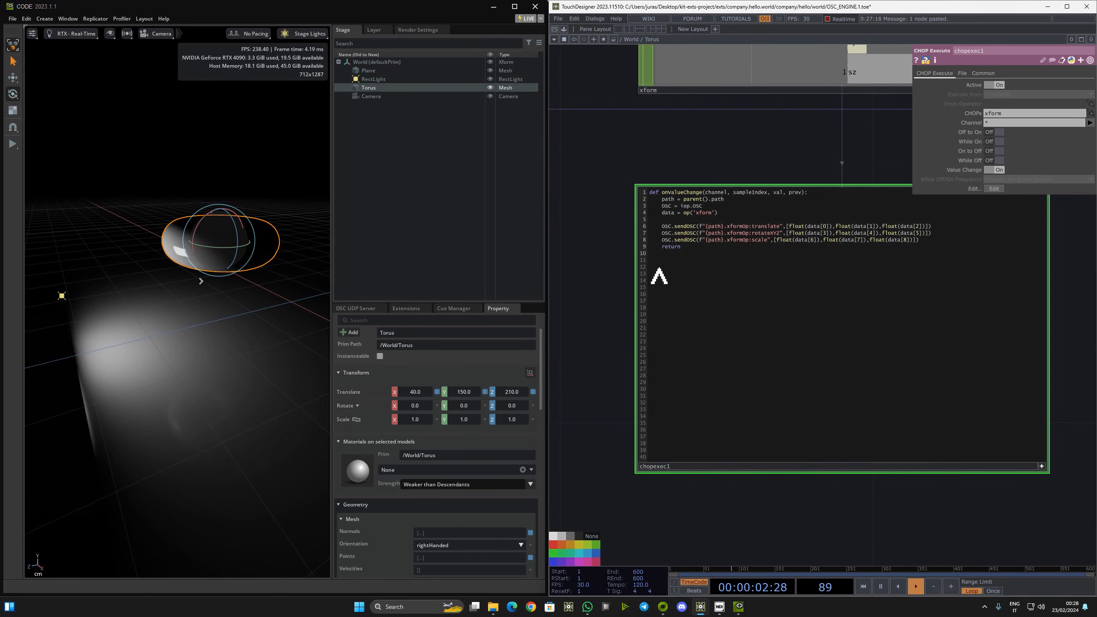
{"action": "scroll", "coordinate": [691, 216], "scroll_direction": "up", "scroll_amount": 4}
{"action": "left_click_drag", "start_coordinate": [719, 142], "coordinate": [623, 134]}
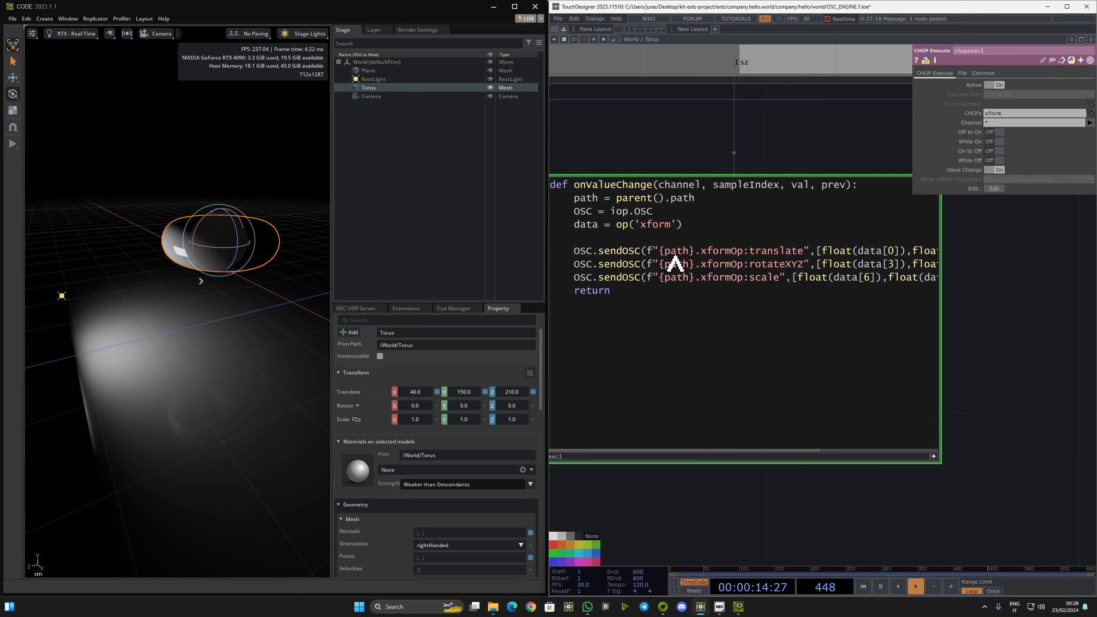
{"action": "left_click_drag", "start_coordinate": [657, 251], "coordinate": [803, 256]}
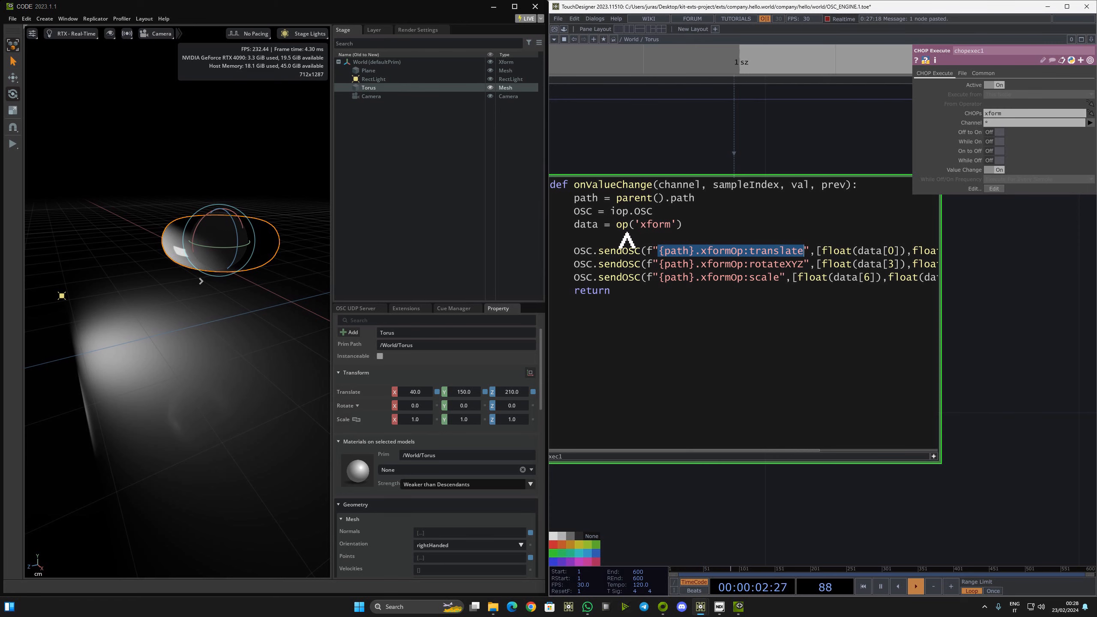
{"action": "scroll", "coordinate": [771, 201], "scroll_direction": "down", "scroll_amount": 6}
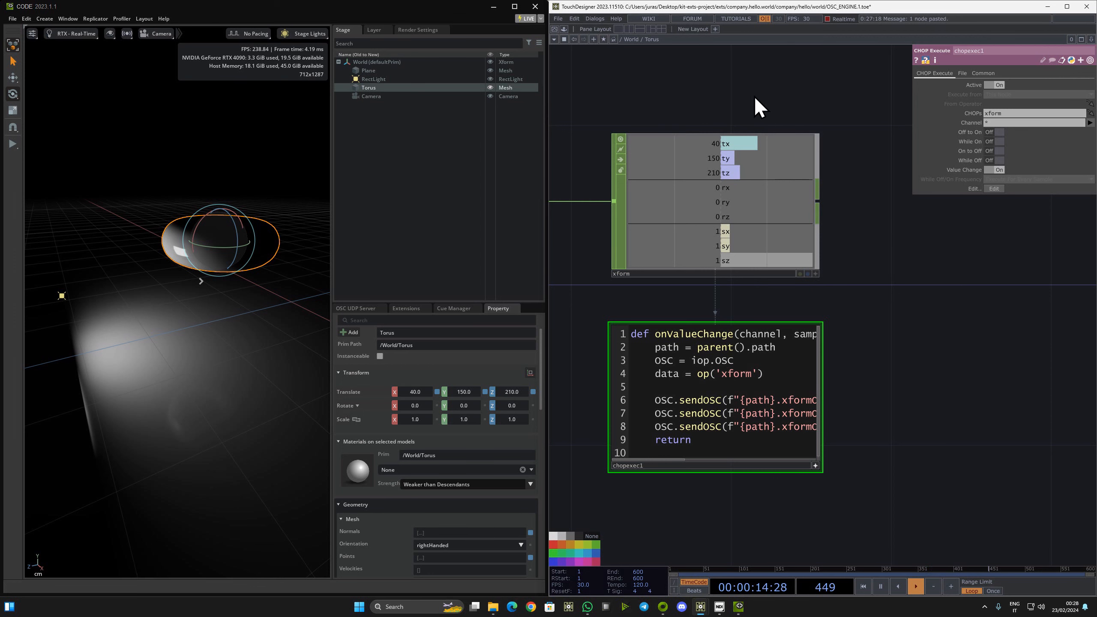
{"action": "scroll", "coordinate": [841, 378], "scroll_direction": "up", "scroll_amount": 3}
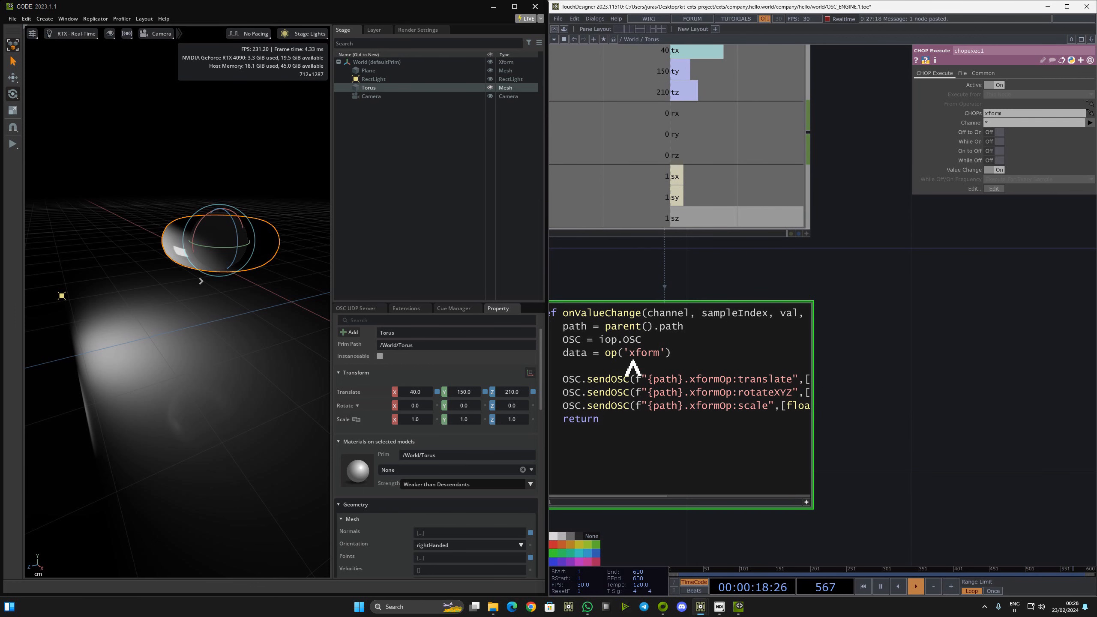
{"action": "left_click_drag", "start_coordinate": [647, 379], "coordinate": [792, 380]}
{"action": "left_click", "coordinate": [907, 254]}
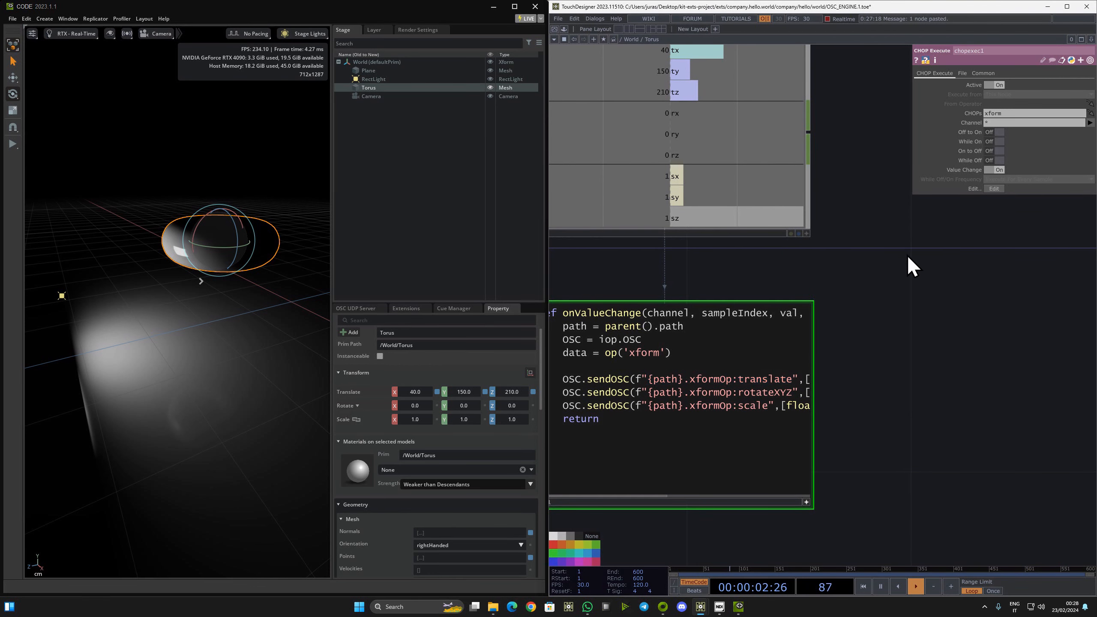
{"action": "key", "text": "u"}
{"action": "left_click_drag", "start_coordinate": [661, 378], "coordinate": [661, 352]}
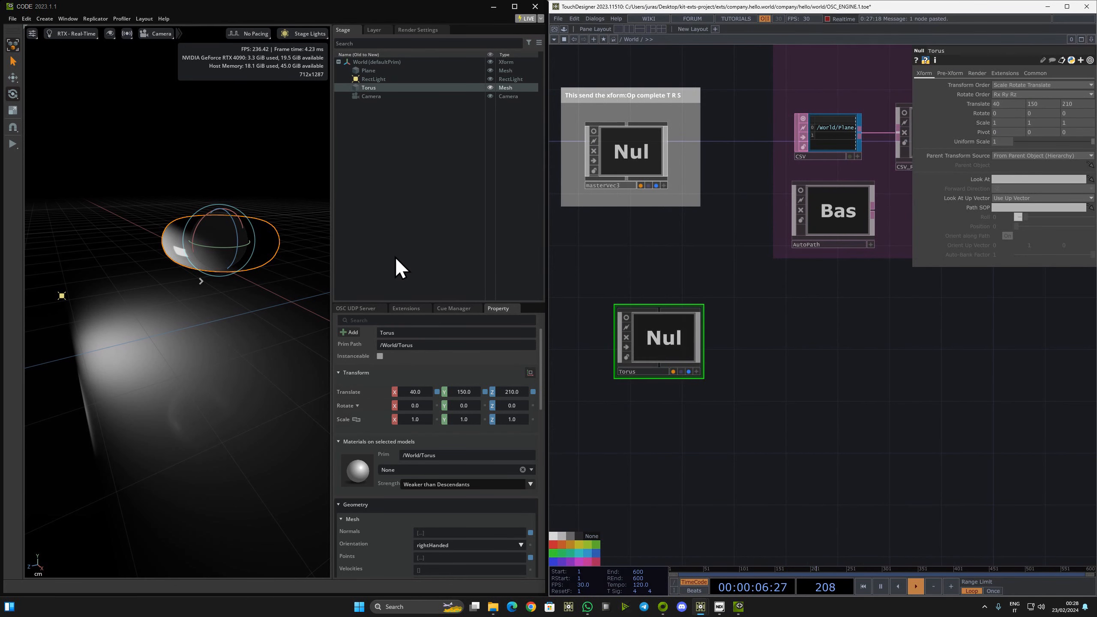
{"action": "right_click", "coordinate": [379, 138]}
{"action": "mouse_move", "coordinate": [411, 161]}
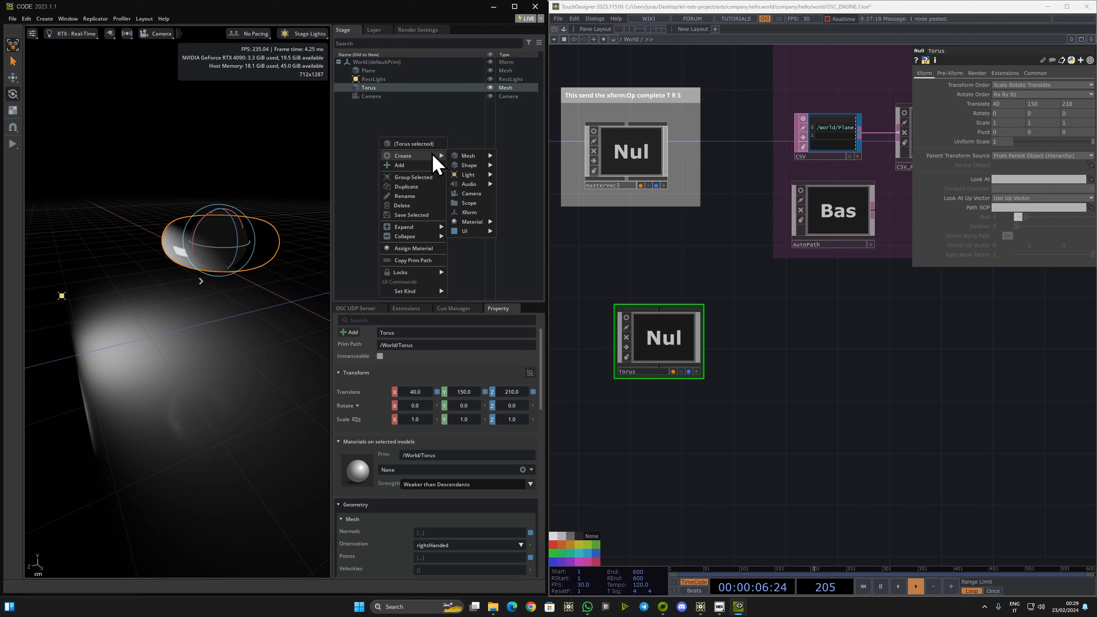
{"action": "left_click", "coordinate": [104, 139]}
{"action": "left_click", "coordinate": [246, 227]}
Set the Torus Null's rotation to 80, -20, 250 and clear the selection in the Omniverse stage
{"action": "left_click", "coordinate": [696, 318]}
{"action": "mouse_move", "coordinate": [1030, 115]}
{"action": "left_mouse_down"}
{"action": "mouse_move", "coordinate": [1036, 103]}
{"action": "mouse_move", "coordinate": [1026, 116]}
{"action": "left_mouse_up"}
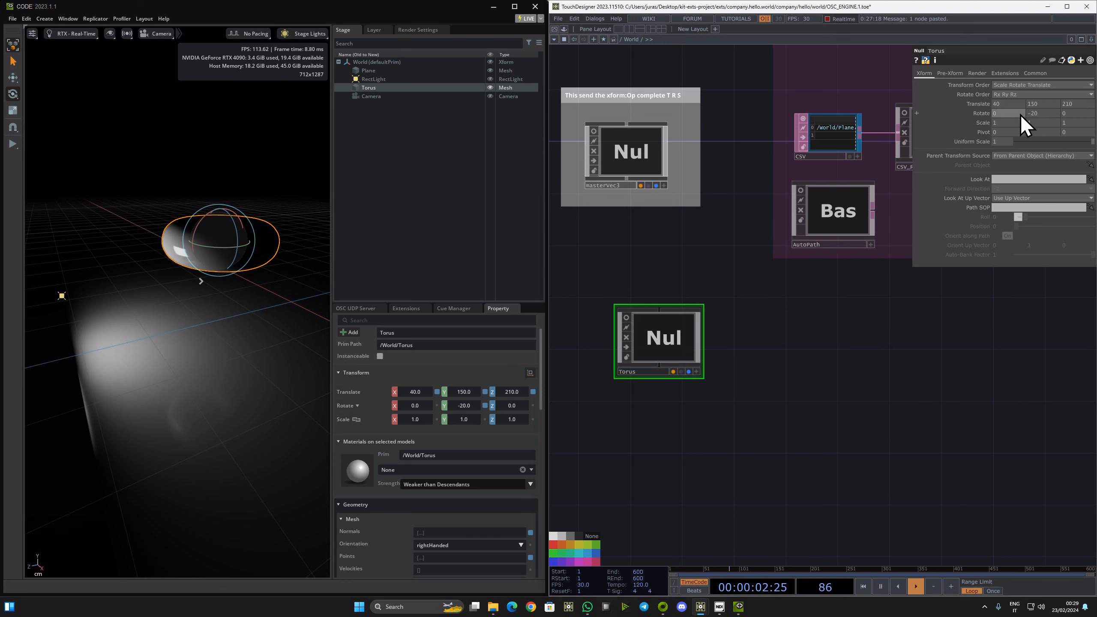
{"action": "left_click_drag", "start_coordinate": [1018, 93], "coordinate": [1053, 95]}
{"action": "left_click_drag", "start_coordinate": [1065, 113], "coordinate": [1094, 99]}
{"action": "left_click_drag", "start_coordinate": [906, 388], "coordinate": [1021, 259]}
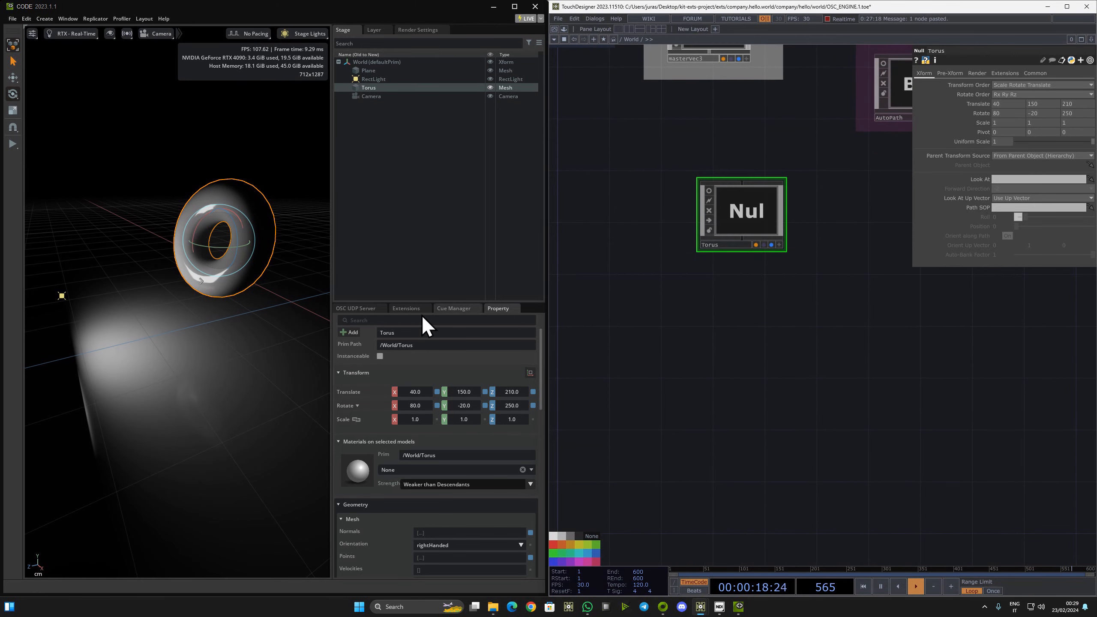
{"action": "left_click", "coordinate": [359, 113]}
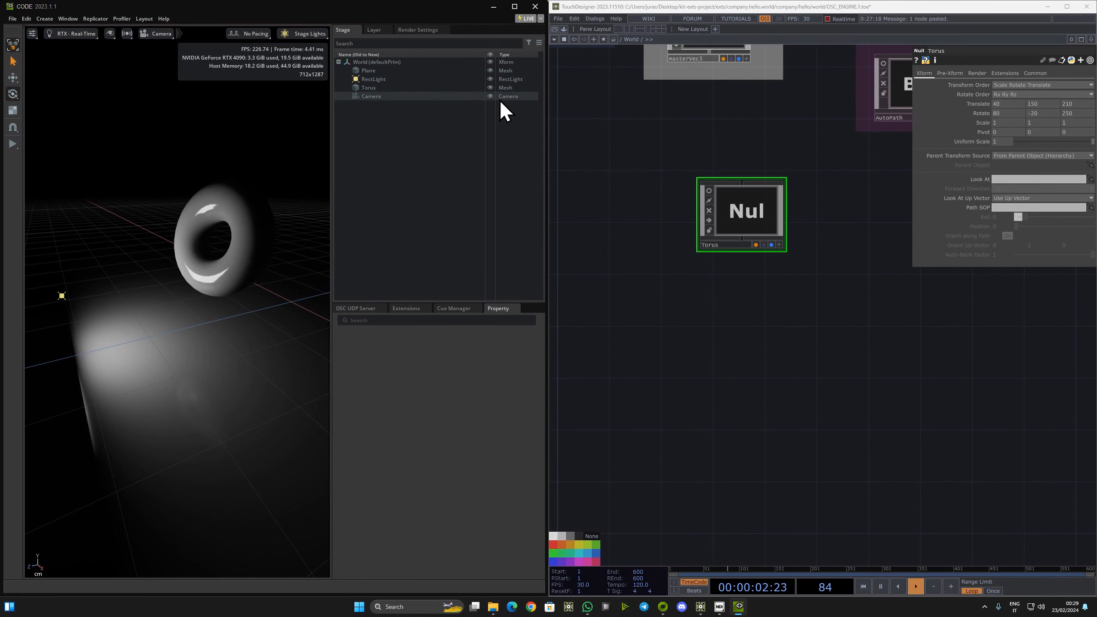
Create a Scope in the Omniverse stage and rename it as dir
{"action": "right_click", "coordinate": [374, 125]}
{"action": "mouse_move", "coordinate": [415, 139]}
{"action": "mouse_move", "coordinate": [468, 140]}
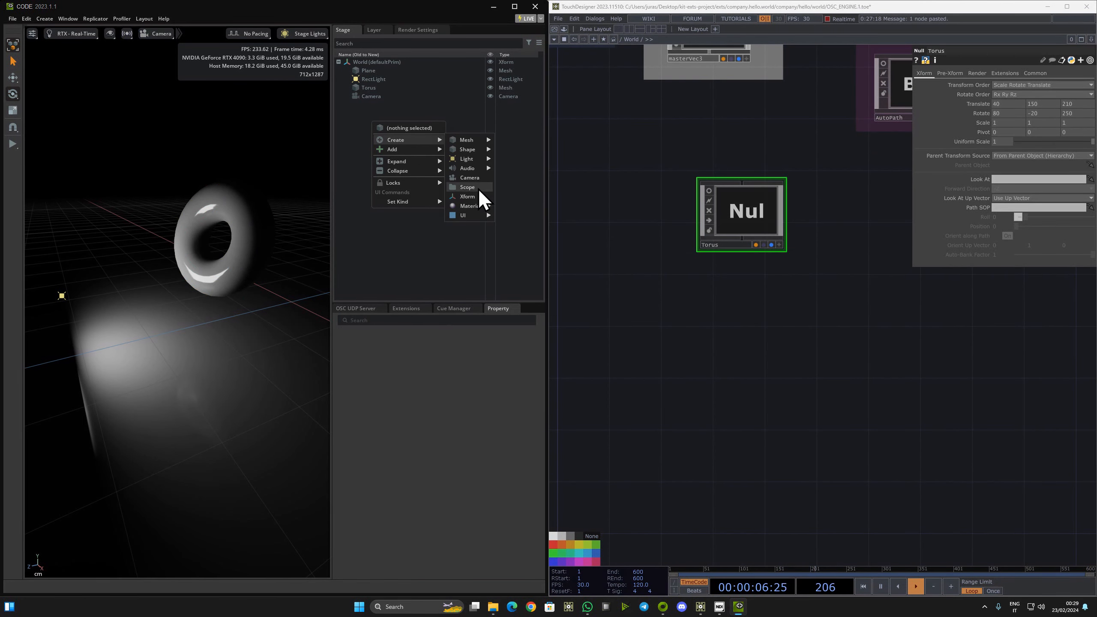
{"action": "left_click", "coordinate": [471, 187]}
{"action": "double_click", "coordinate": [370, 104]}
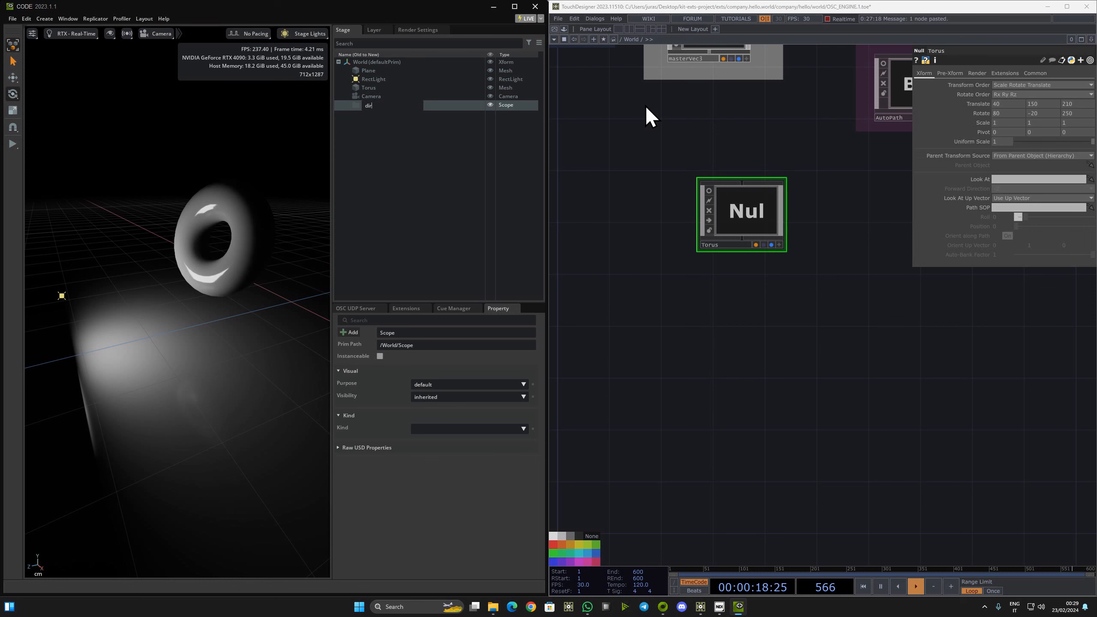
{"action": "left_click", "coordinate": [421, 127]}
{"action": "left_click_drag", "start_coordinate": [745, 357], "coordinate": [646, 372]}
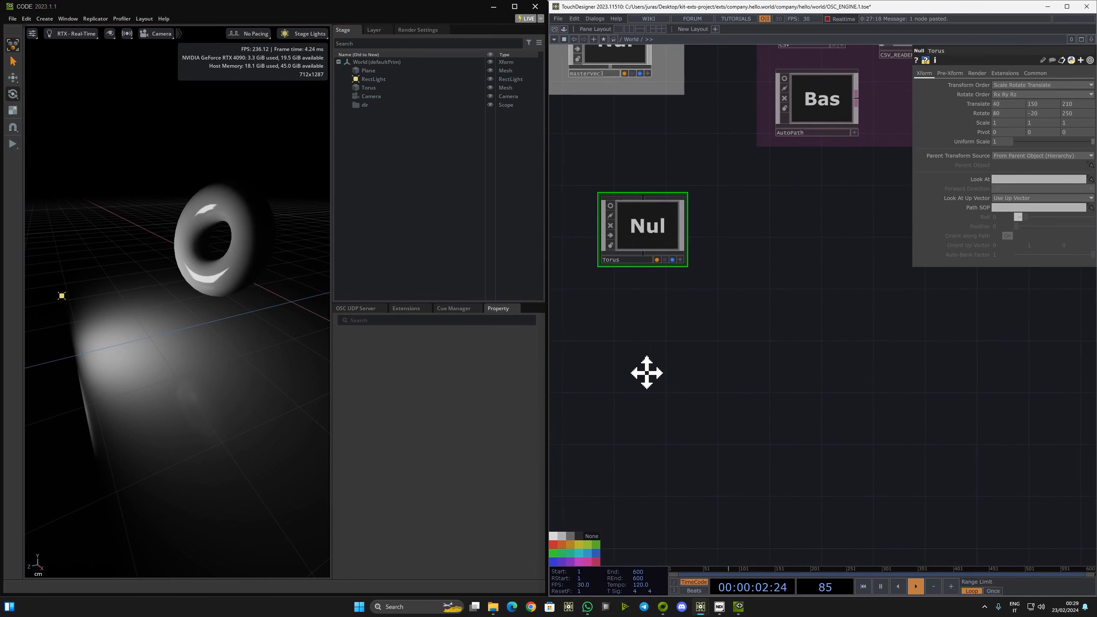
Create a Cube mesh inside the dir scope of the Omniverse stage
{"action": "right_click", "coordinate": [359, 107]}
{"action": "mouse_move", "coordinate": [428, 134]}
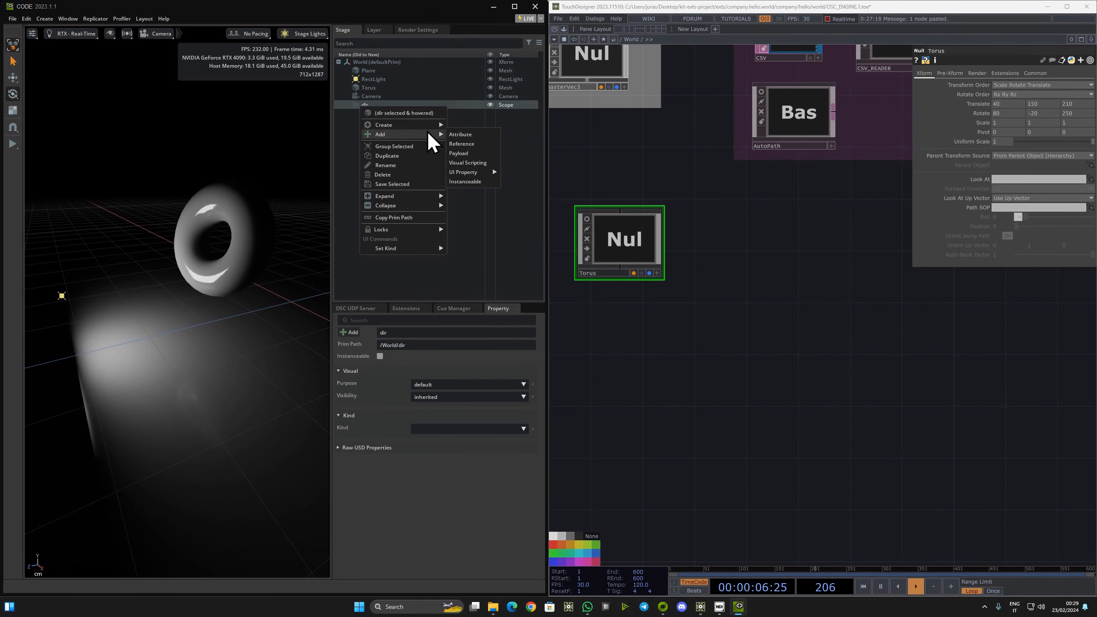
{"action": "mouse_move", "coordinate": [475, 125]}
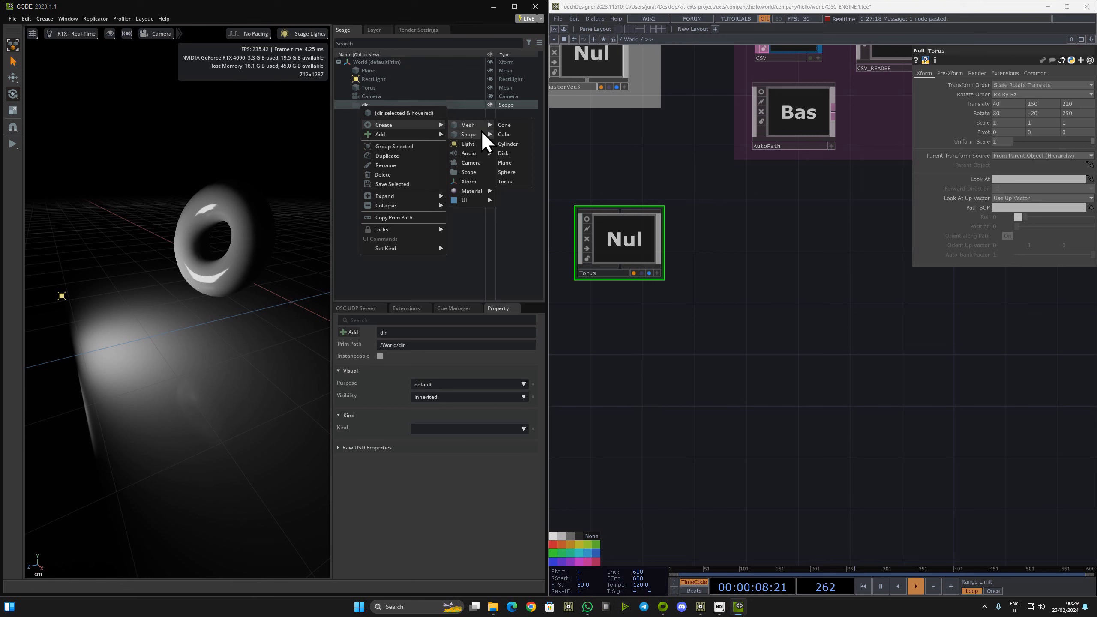
{"action": "left_click", "coordinate": [511, 134]}
{"action": "left_click_drag", "start_coordinate": [636, 302], "coordinate": [778, 290]}
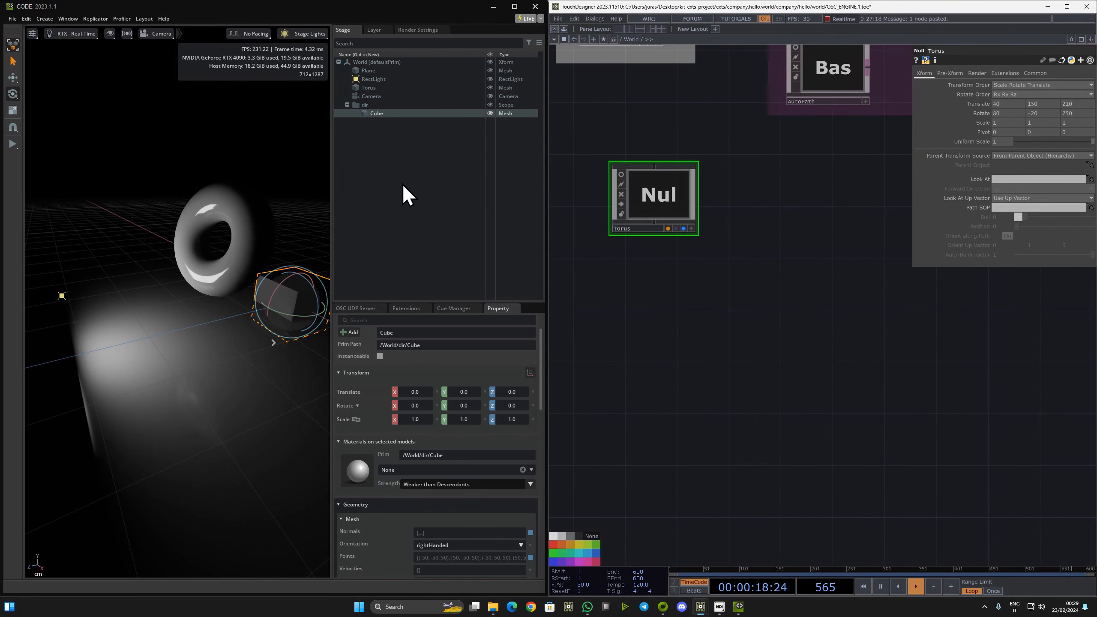
Add a Base COMP beside the Torus Null in the TouchDesigner World network and name it dir
{"action": "left_click_drag", "start_coordinate": [716, 206], "coordinate": [721, 272]}
{"action": "key", "text": "Tab"}
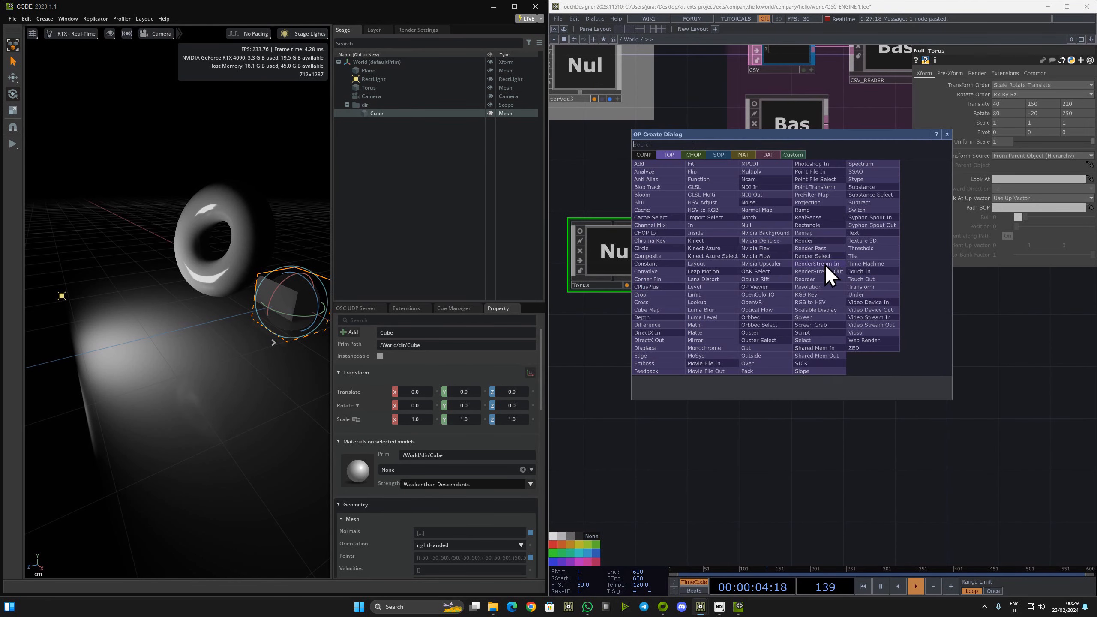
{"action": "left_click", "coordinate": [640, 154]}
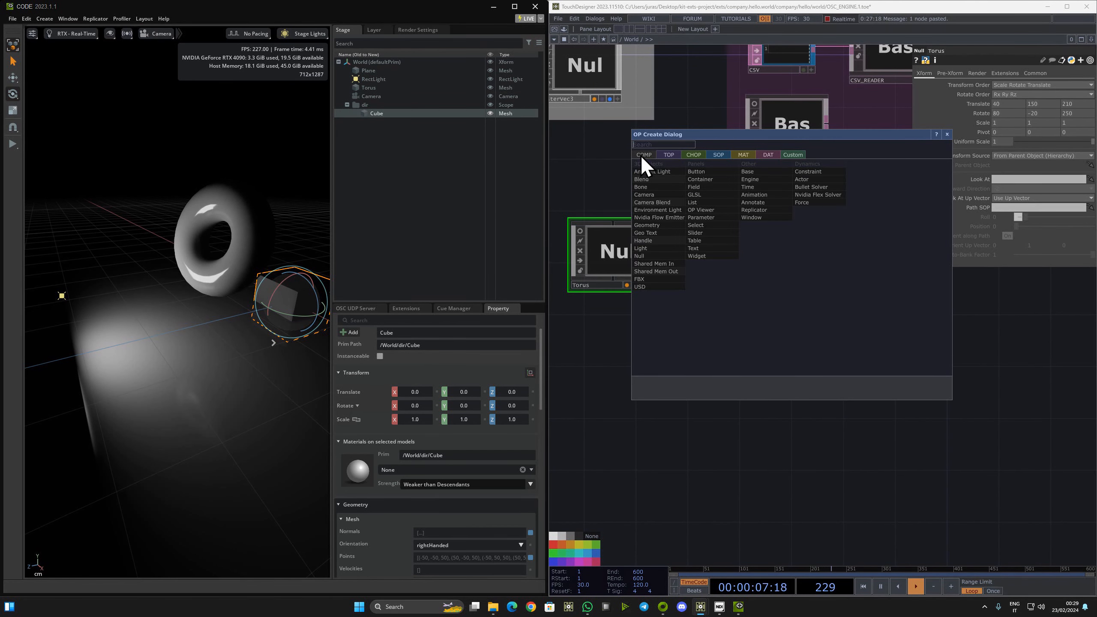
{"action": "left_click", "coordinate": [758, 174]}
{"action": "left_click", "coordinate": [769, 287]}
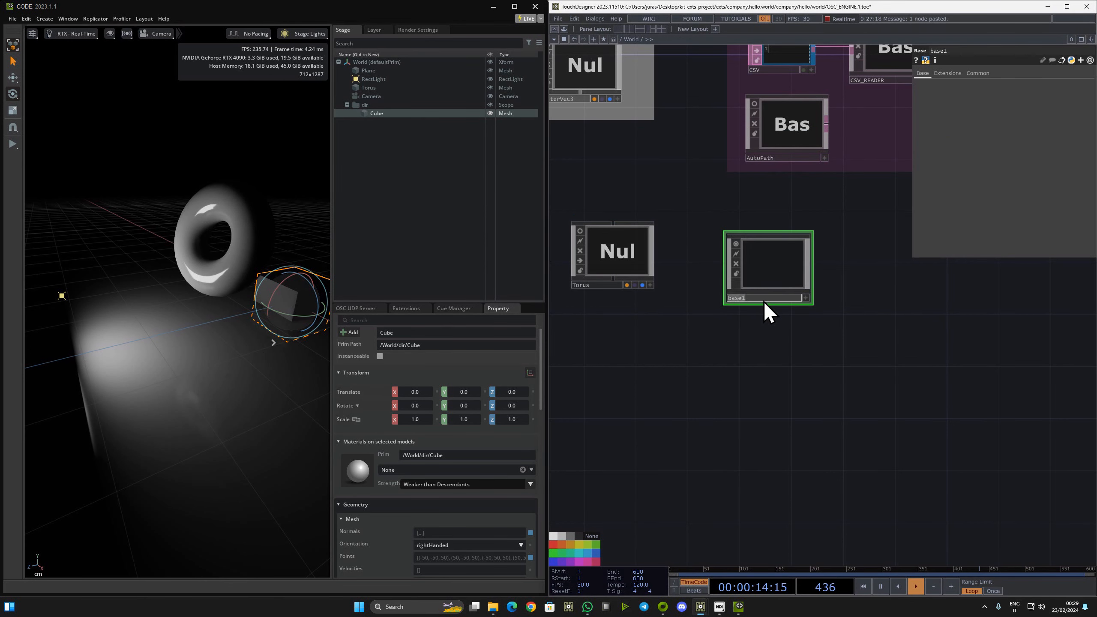
{"action": "left_click", "coordinate": [764, 313]}
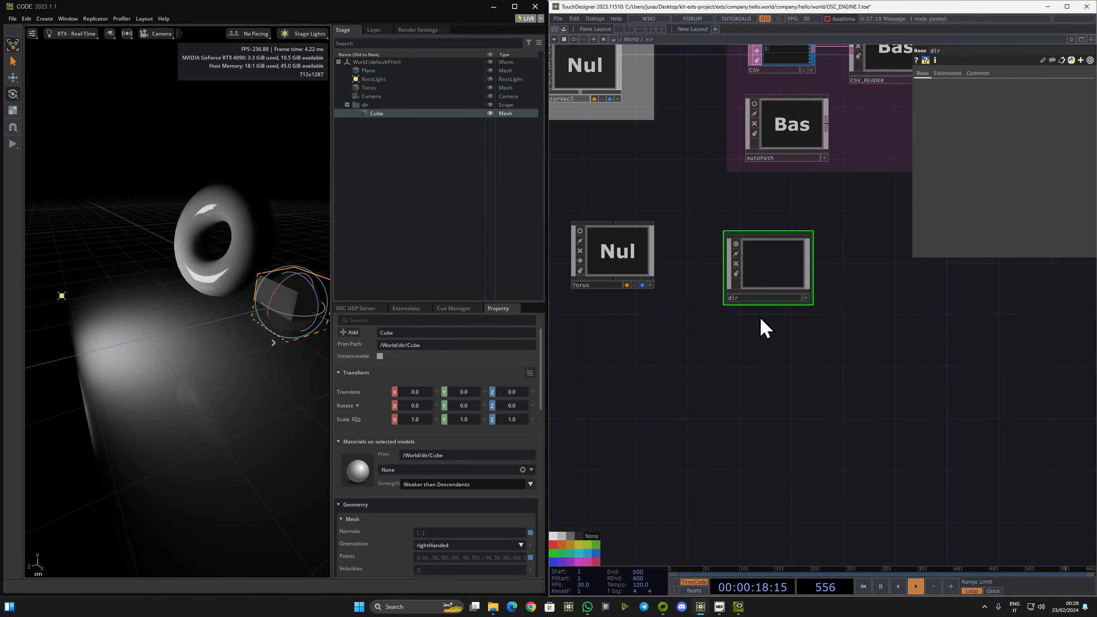
Look inside the Torus Null, then paste a copy of that Null into the dir Base
{"action": "left_click", "coordinate": [617, 248]}
{"action": "key", "text": "i"}
{"action": "scroll", "coordinate": [706, 323], "scroll_direction": "down", "scroll_amount": 4}
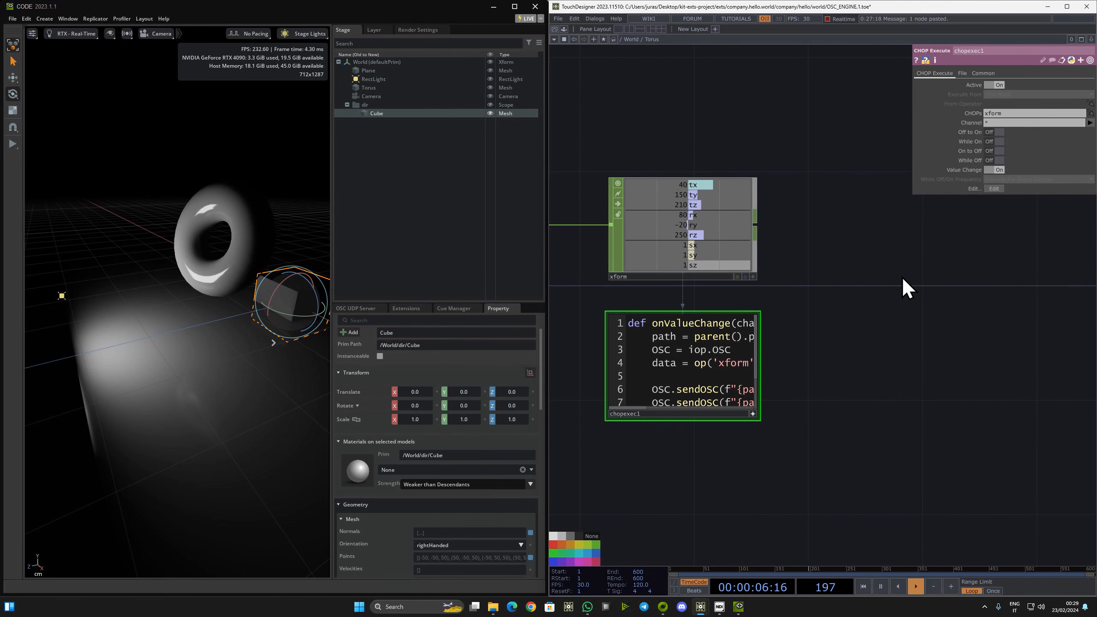
{"action": "key", "text": "u"}
{"action": "left_click", "coordinate": [773, 280]}
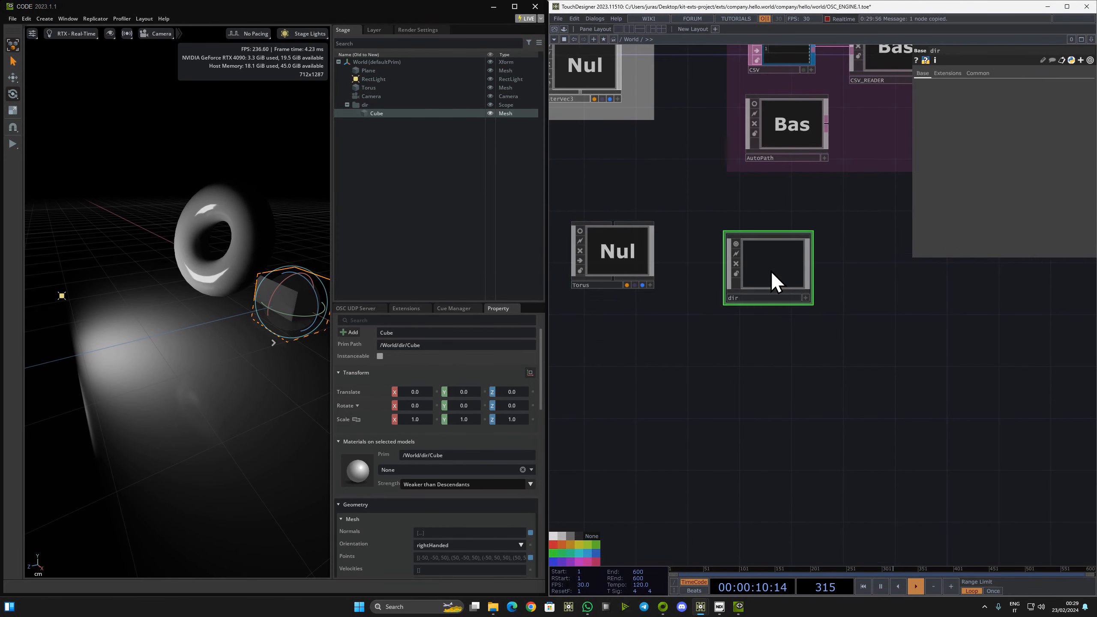
{"action": "key", "text": "i"}
{"action": "key", "text": "ctrl+v"}
{"action": "left_click_drag", "start_coordinate": [706, 331], "coordinate": [704, 310]}
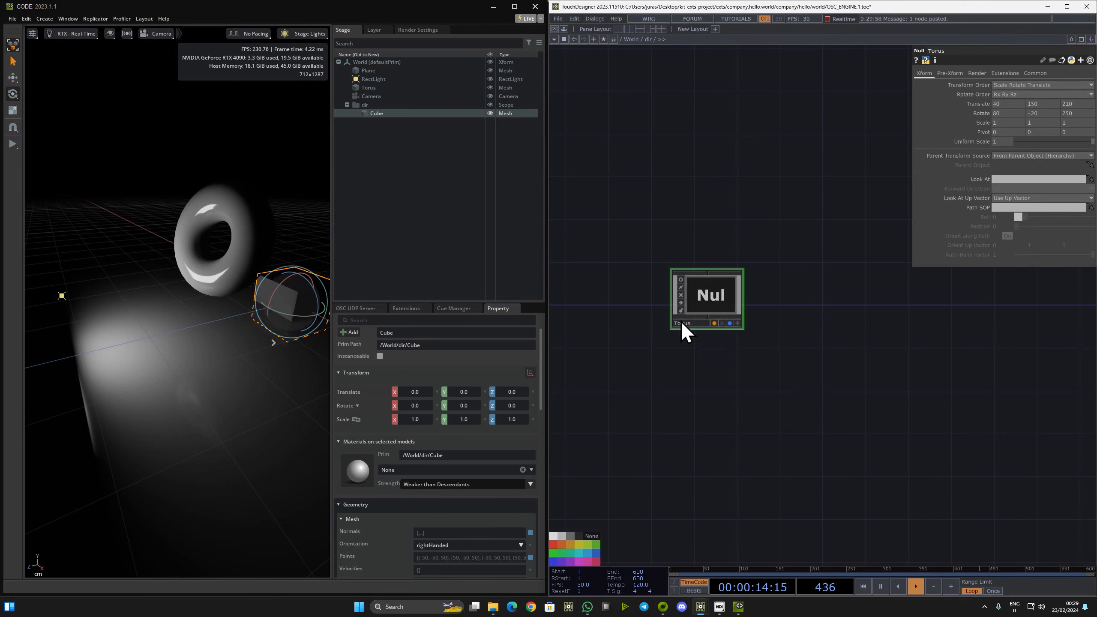
Rename the Null copy inside the dir Base as Cube
{"action": "left_click", "coordinate": [691, 324]}
{"action": "key", "text": "Return"}
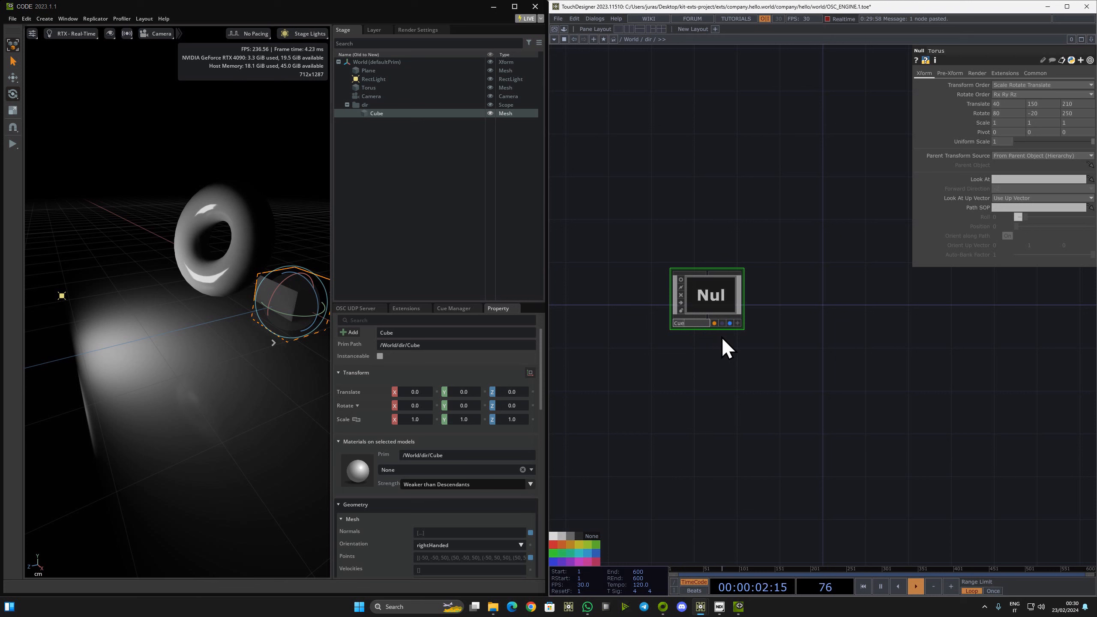
{"action": "type", "text": "e"}
{"action": "key", "text": "Return"}
Set the Cube Null's Y translation to 40 and its scale to 0.4 on all axes, and return to the World network
{"action": "middle_click_drag", "start_coordinate": [1009, 102], "coordinate": [1040, 91]}
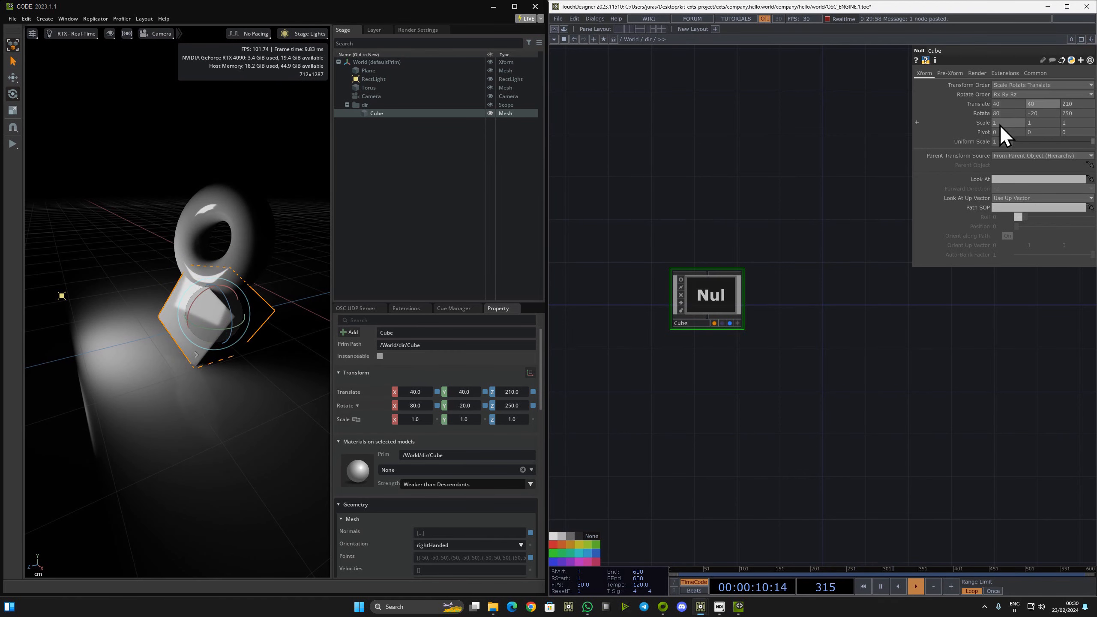
{"action": "middle_click_drag", "start_coordinate": [983, 125], "coordinate": [961, 125]}
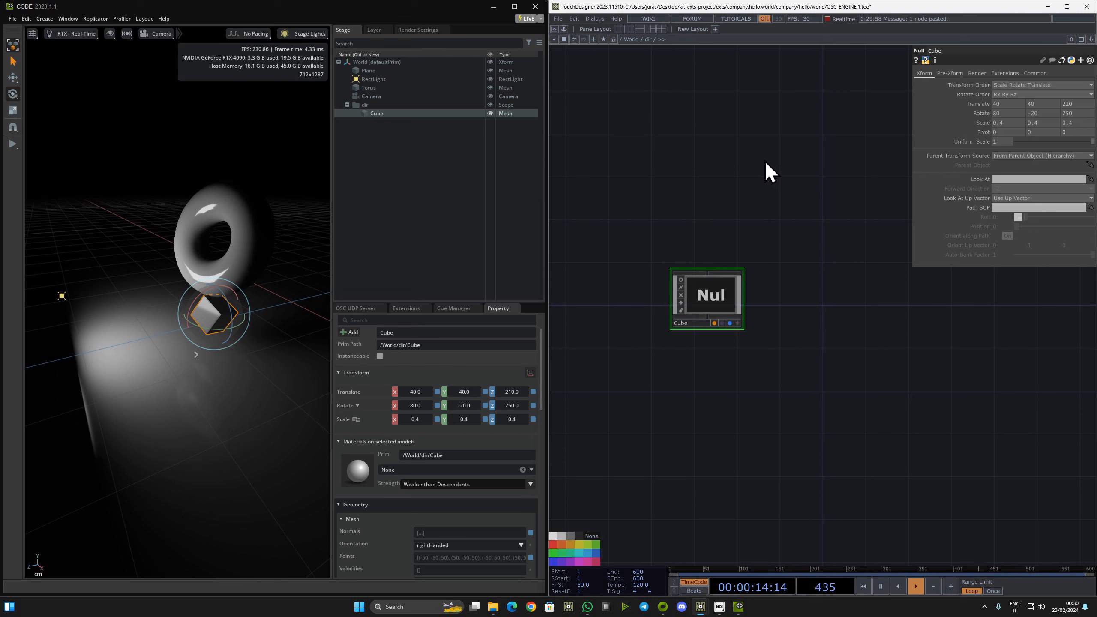
{"action": "key", "text": "u"}
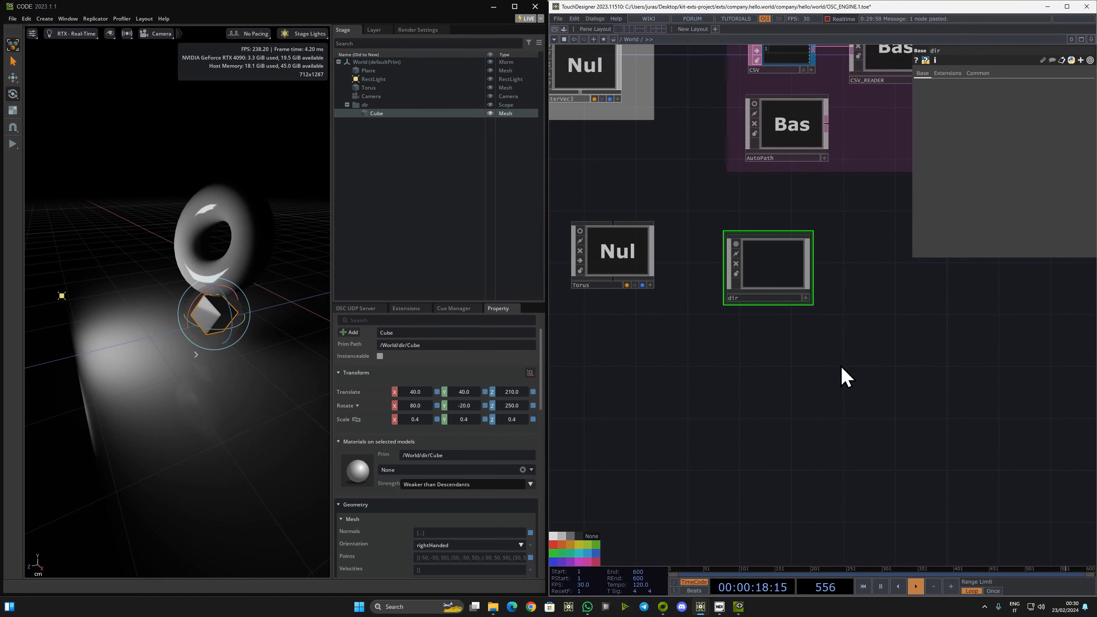
Select the RectLight in the Omniverse stage and inspect its light color property
{"action": "left_click", "coordinate": [372, 79]}
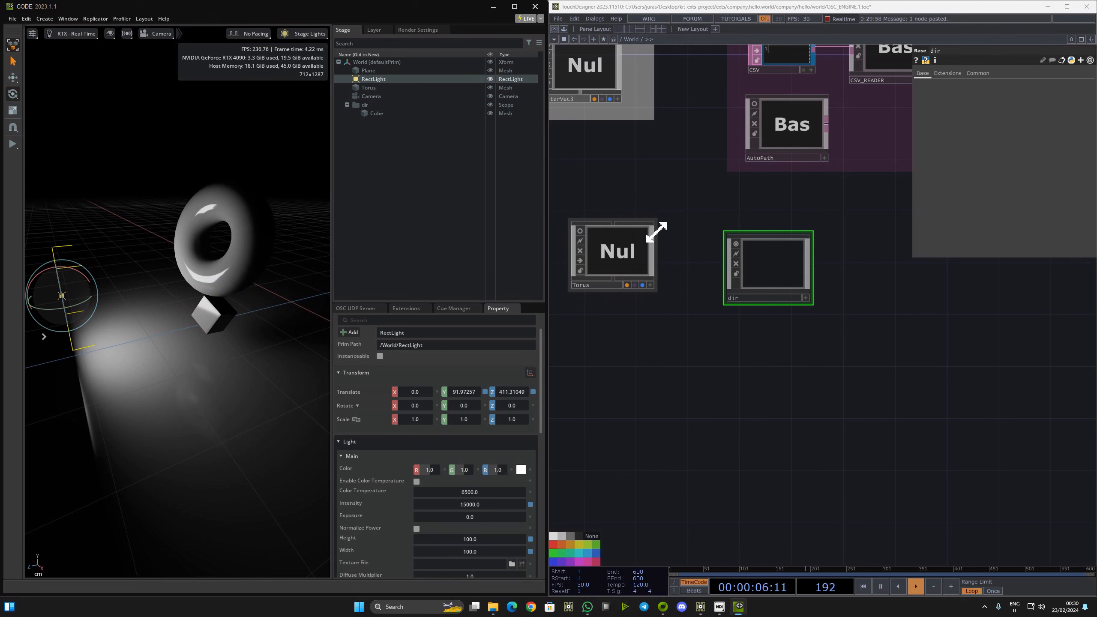
{"action": "left_click_drag", "start_coordinate": [854, 276], "coordinate": [921, 329]}
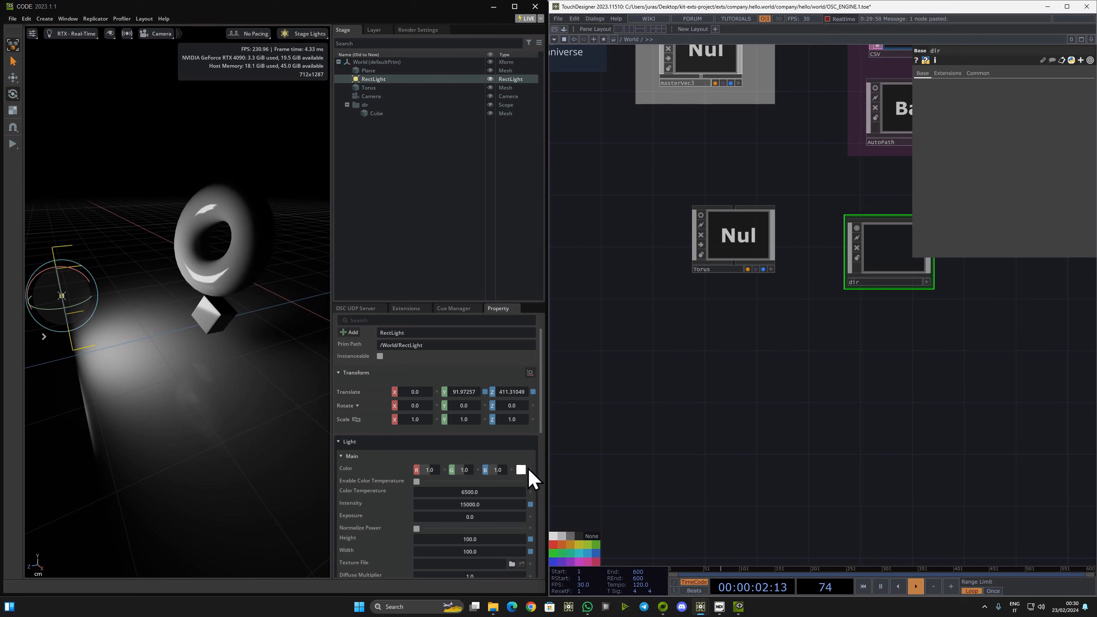
{"action": "mouse_move", "coordinate": [525, 472]}
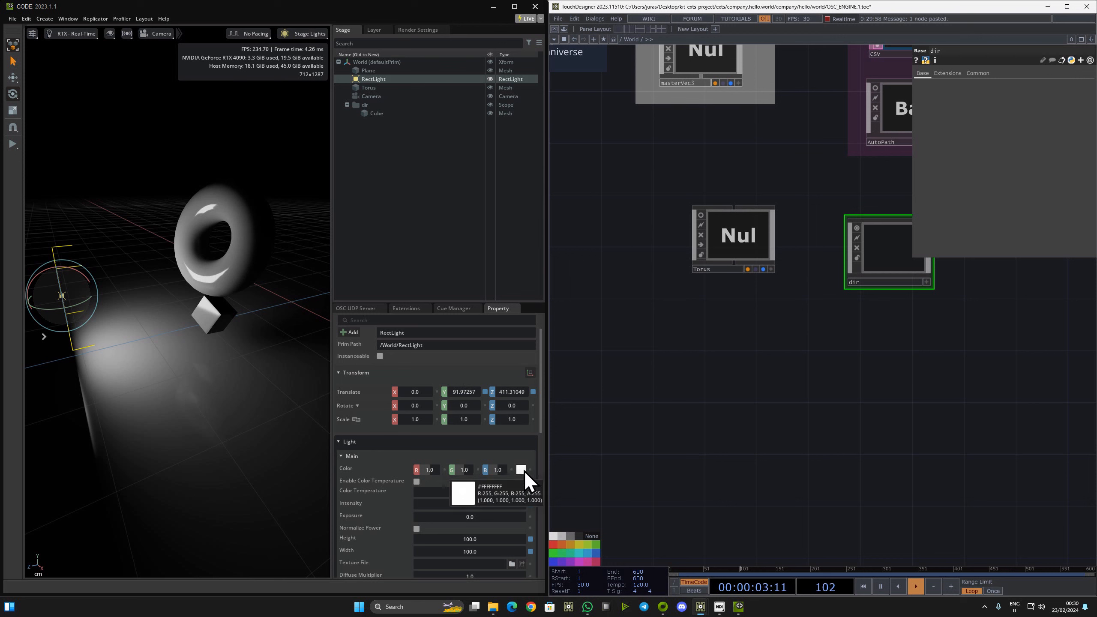
Duplicate the Torus Null and place the copy below the original in the World network
{"action": "left_click", "coordinate": [734, 254]}
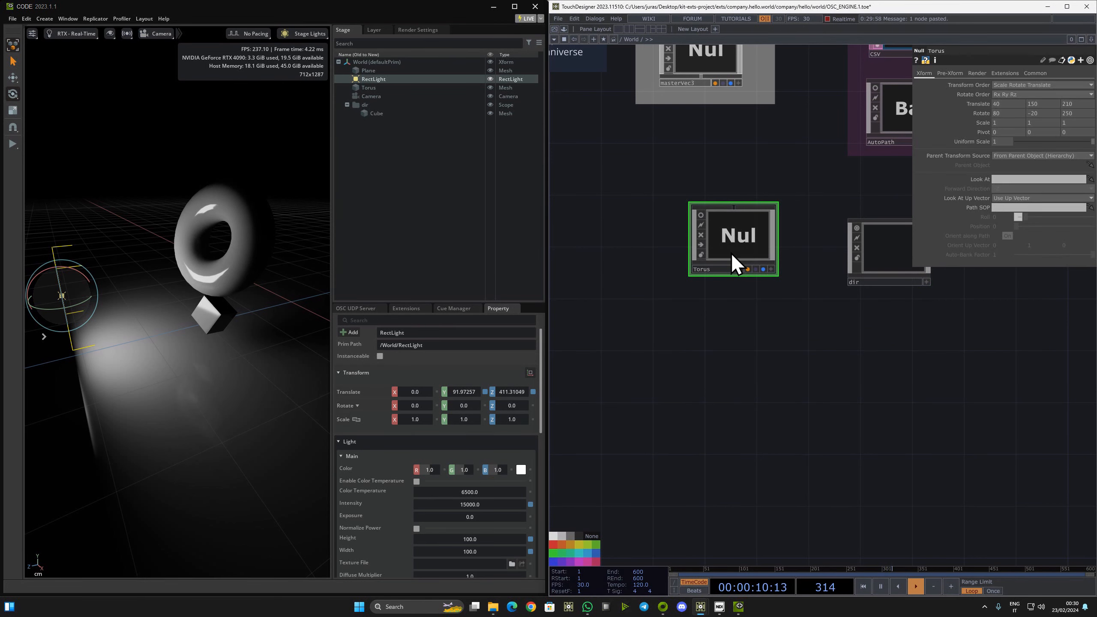
{"action": "key", "text": "ctrl+c"}
{"action": "key", "text": "ctrl+v"}
{"action": "left_click_drag", "start_coordinate": [733, 305], "coordinate": [745, 345]}
{"action": "middle_click_drag", "start_coordinate": [722, 398], "coordinate": [739, 348]}
{"action": "left_click_drag", "start_coordinate": [739, 348], "coordinate": [735, 375]}
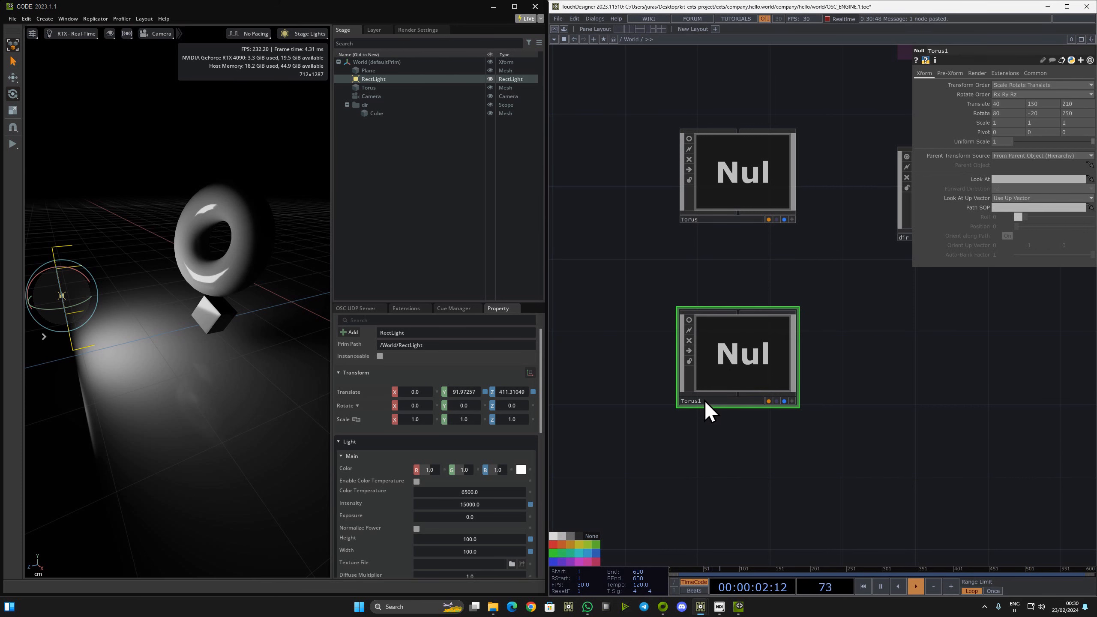
{"action": "left_click_drag", "start_coordinate": [760, 413], "coordinate": [766, 265]}
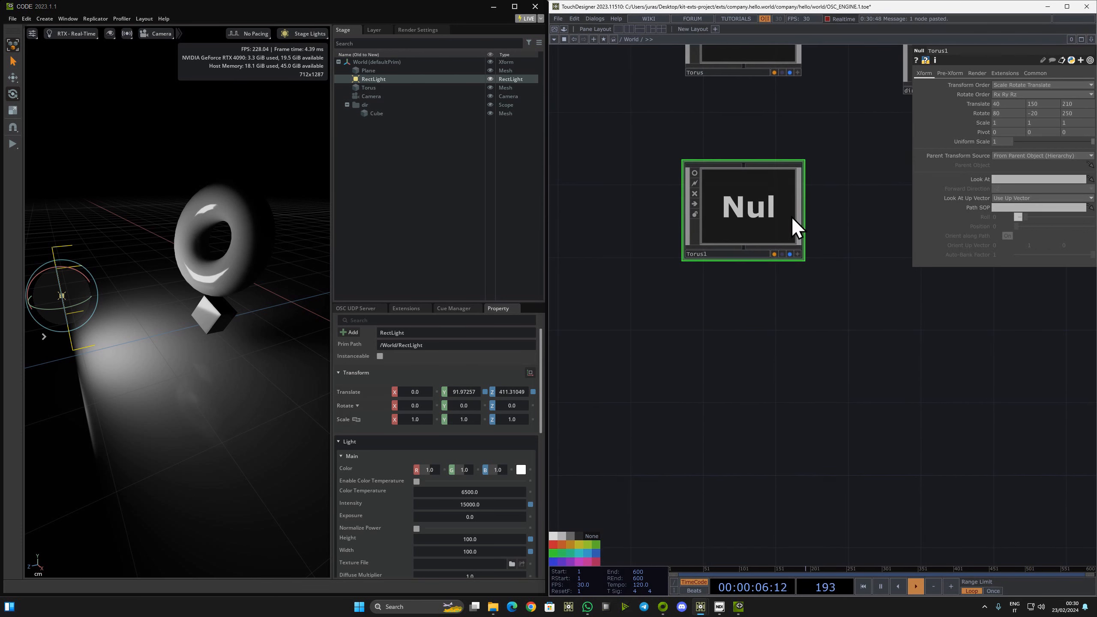
Rename the RectLight in the Omniverse stage as L and give the copied Null the same name
{"action": "left_click", "coordinate": [737, 255]}
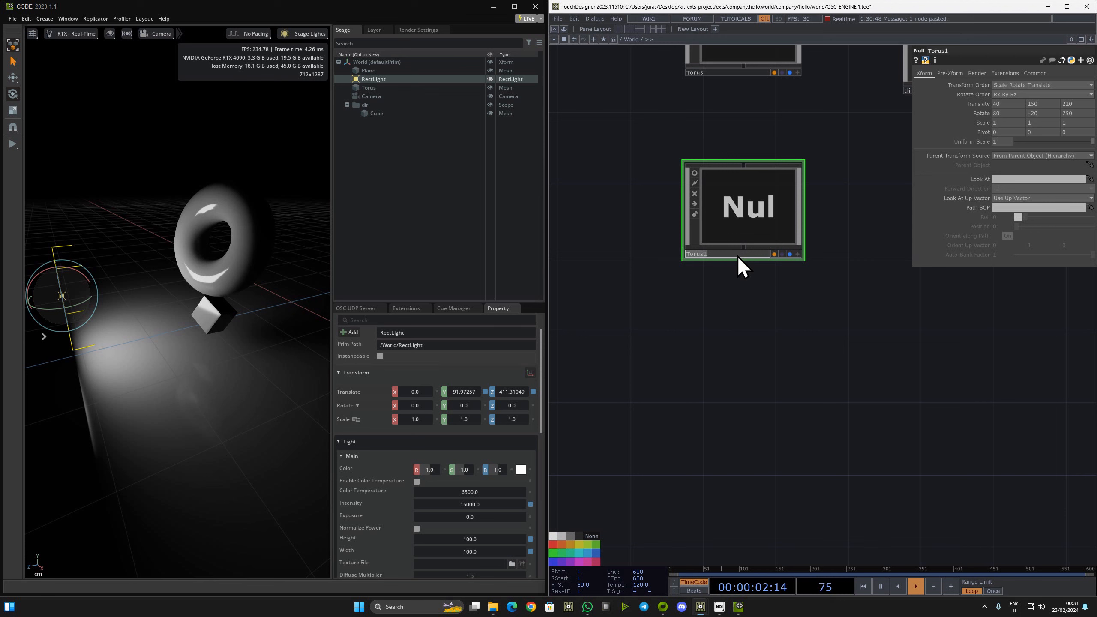
{"action": "double_click", "coordinate": [410, 82]}
{"action": "type", "text": "L"}
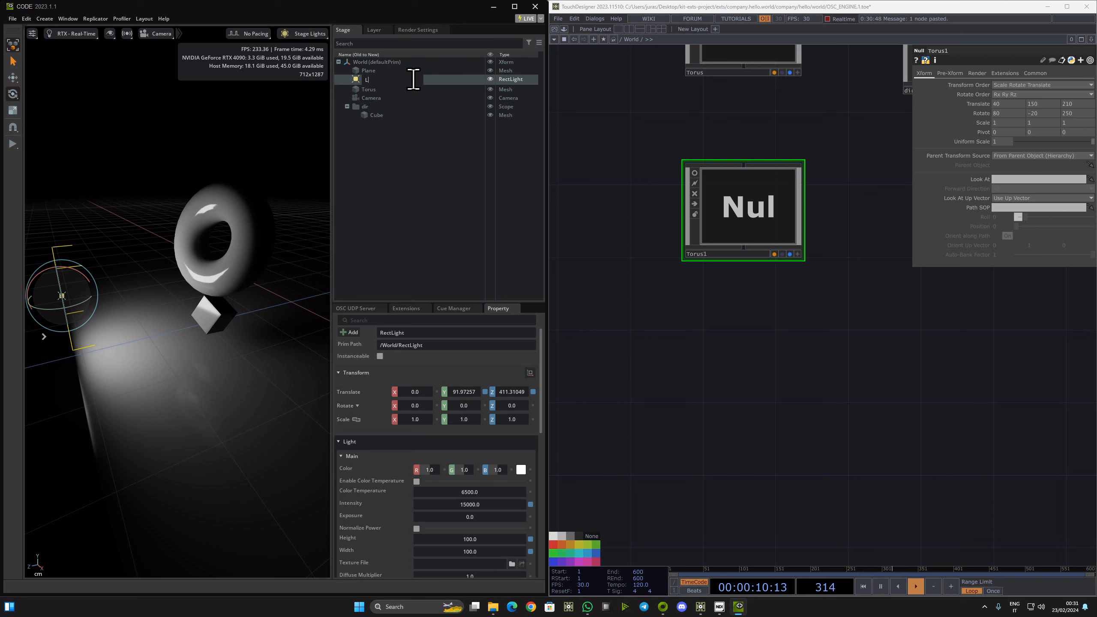
{"action": "left_click", "coordinate": [683, 376]}
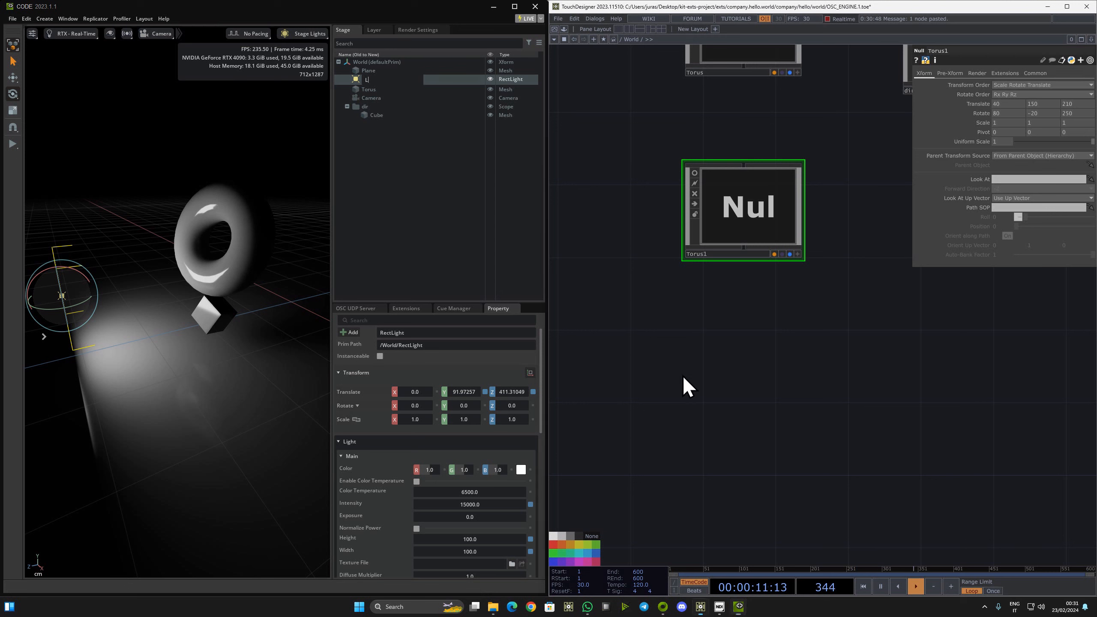
{"action": "left_click", "coordinate": [448, 179]}
{"action": "left_click", "coordinate": [715, 254]}
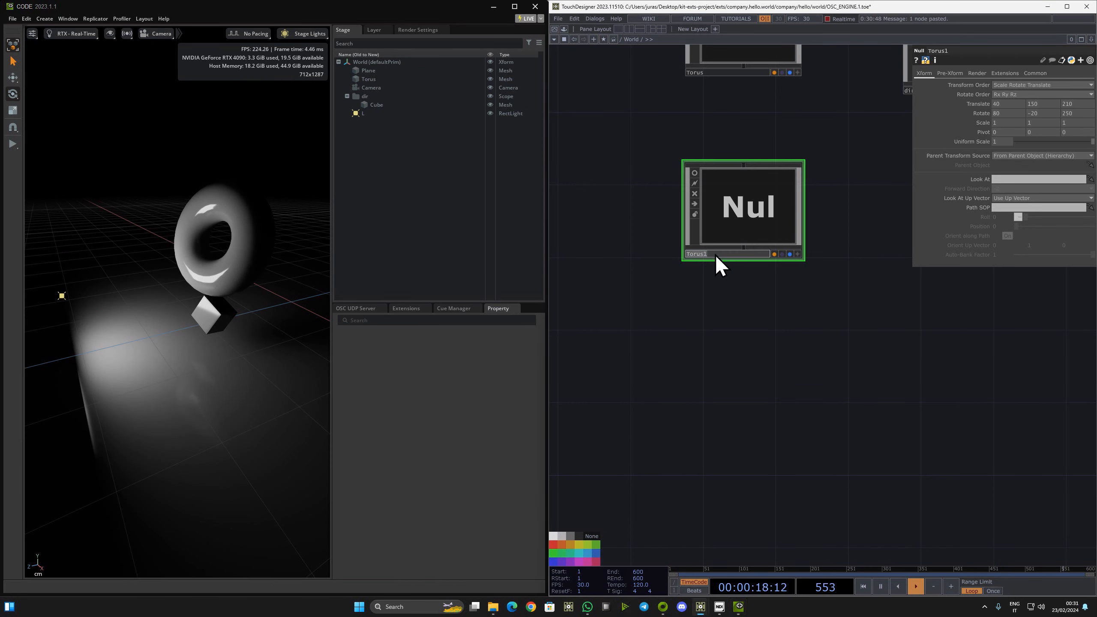
{"action": "type", "text": "L"}
{"action": "key", "text": "Return"}
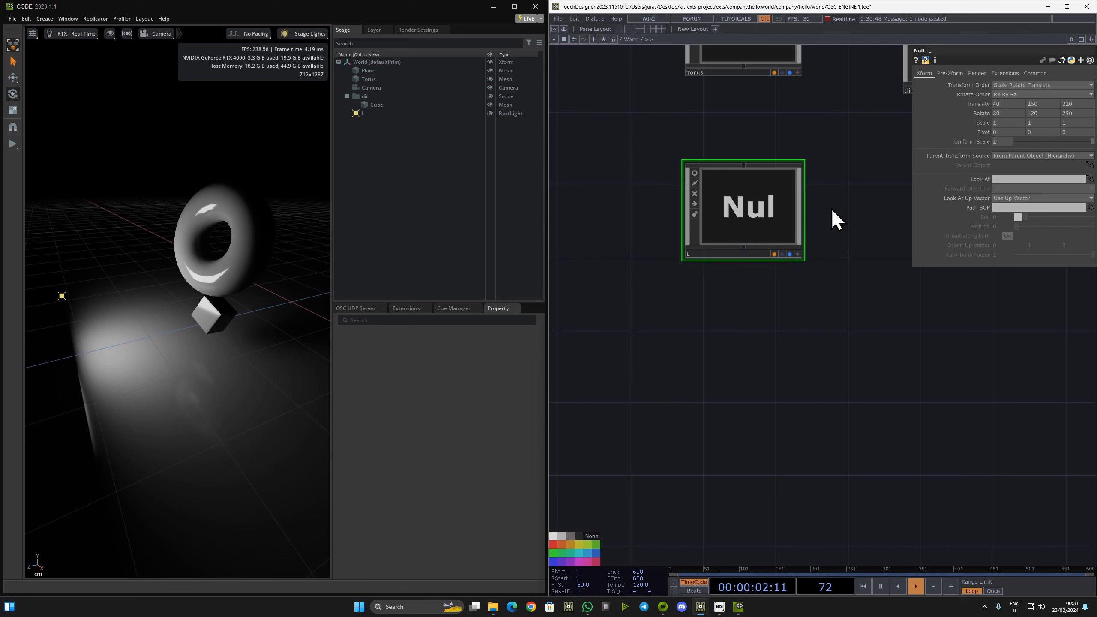
Select light L in the stage and set the L Null's X translation and all its rotation values to 0
{"action": "left_click", "coordinate": [366, 114]}
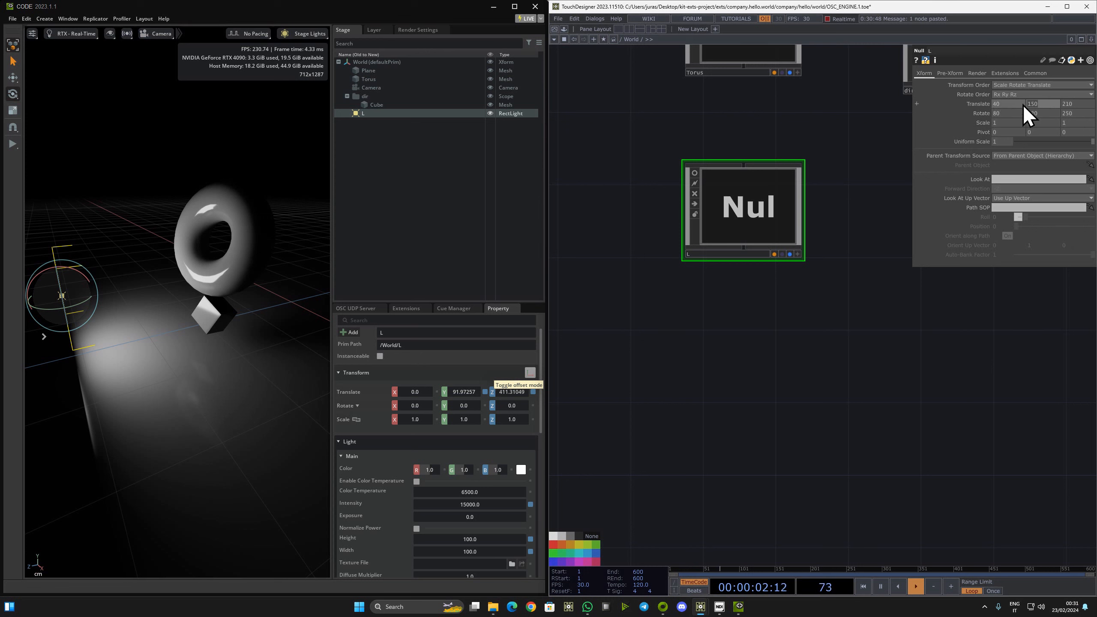
{"action": "left_click_drag", "start_coordinate": [1022, 103], "coordinate": [932, 106]}
{"action": "type", "text": "0"}
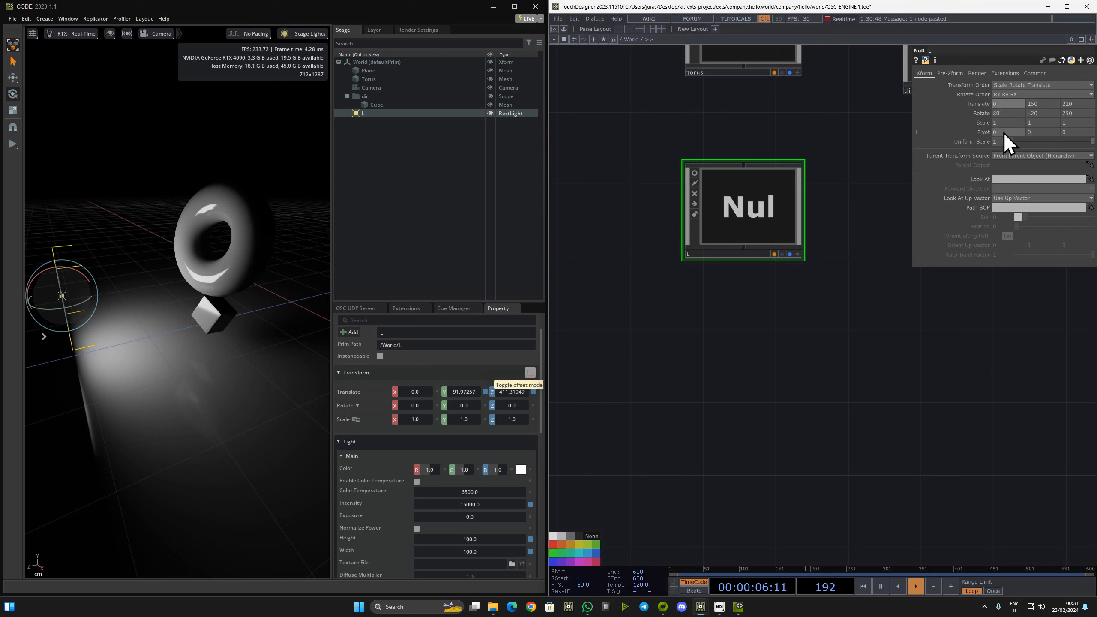
{"action": "type", "text": "0"}
{"action": "left_click_drag", "start_coordinate": [1042, 109], "coordinate": [957, 116]}
{"action": "type", "text": "00"}
{"action": "left_click", "coordinate": [776, 382]}
Set the L Null's Z translation to 430 to move the light away from the torus
{"action": "left_click_drag", "start_coordinate": [1044, 105], "coordinate": [882, 129]}
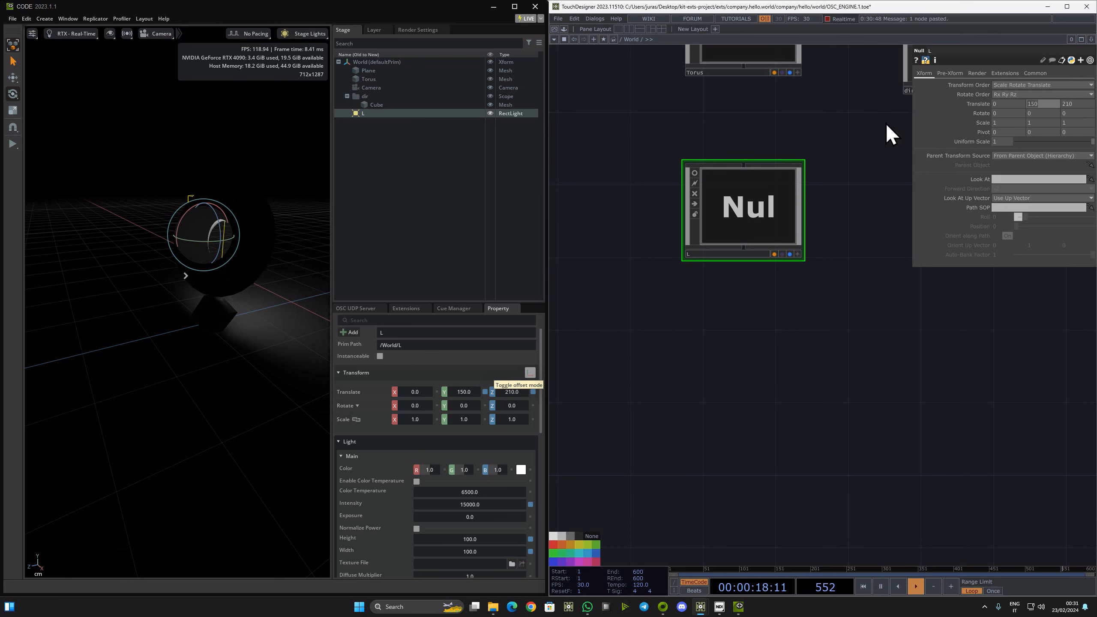
{"action": "middle_click_drag", "start_coordinate": [1037, 103], "coordinate": [1095, 92]}
{"action": "left_click_drag", "start_coordinate": [71, 287], "coordinate": [115, 285]}
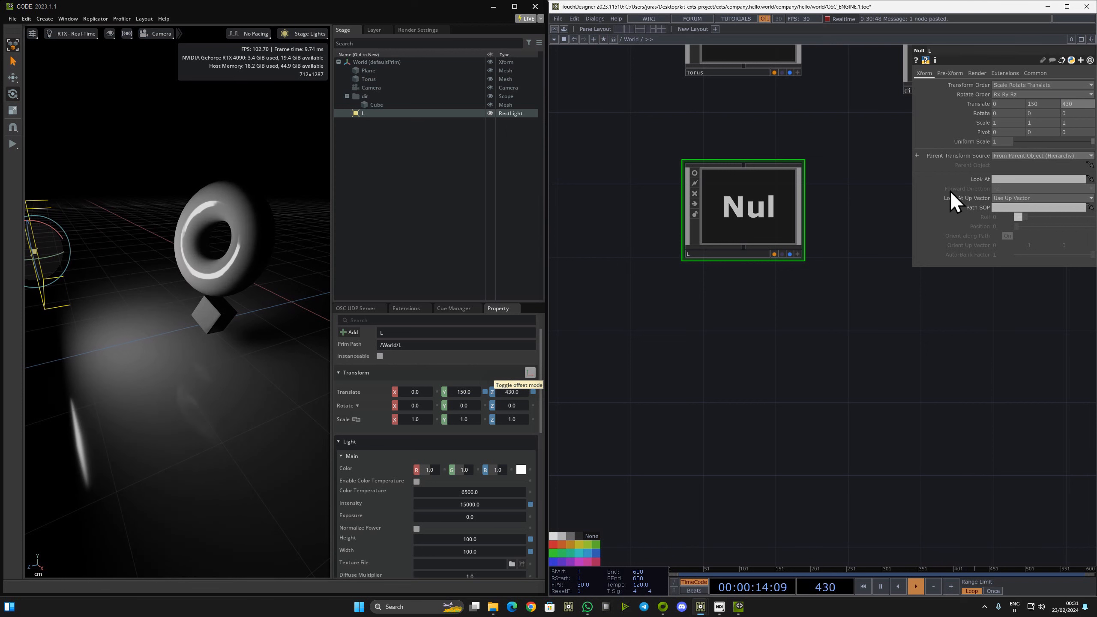
Shift the L Null slightly sideways beneath the Torus Null in the World network
{"action": "left_click_drag", "start_coordinate": [846, 362], "coordinate": [842, 362]}
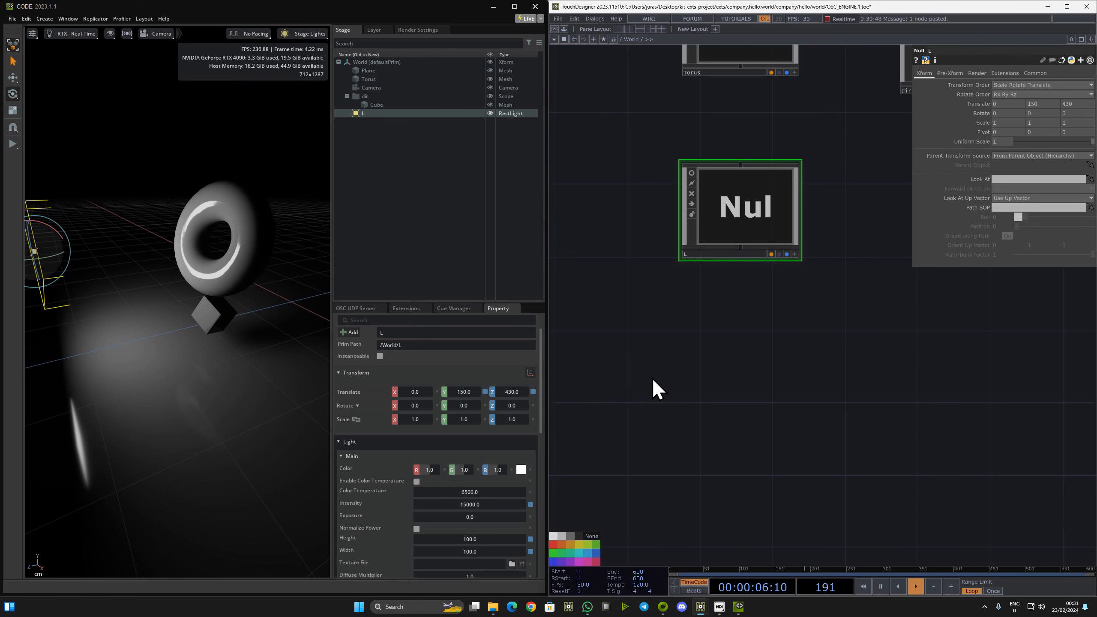
{"action": "left_click_drag", "start_coordinate": [739, 263], "coordinate": [673, 389]}
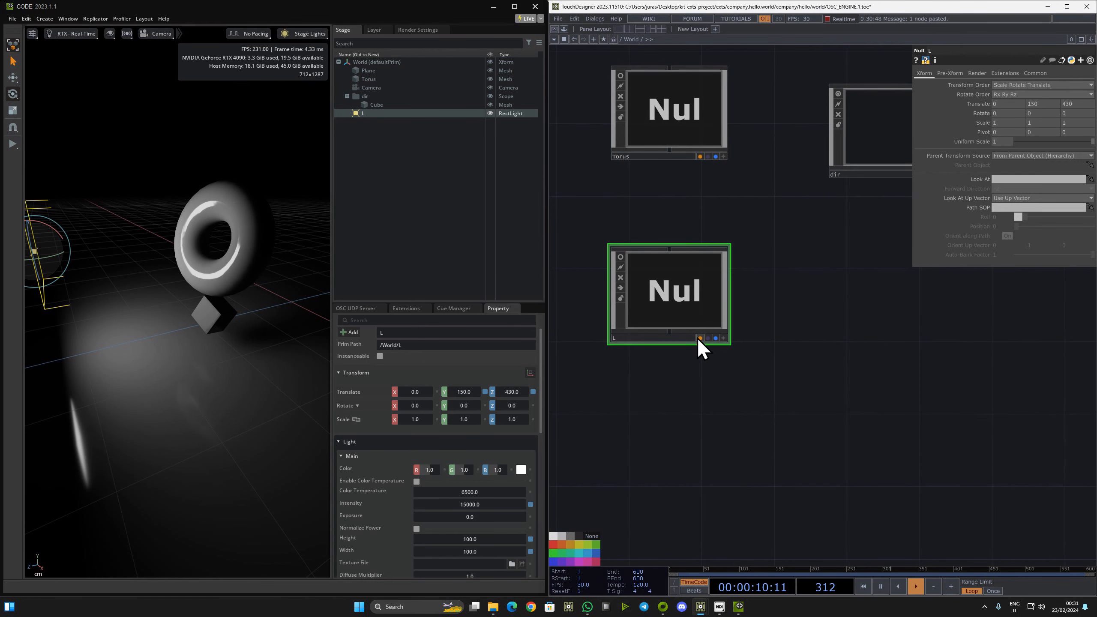
{"action": "left_click_drag", "start_coordinate": [655, 292], "coordinate": [672, 292]}
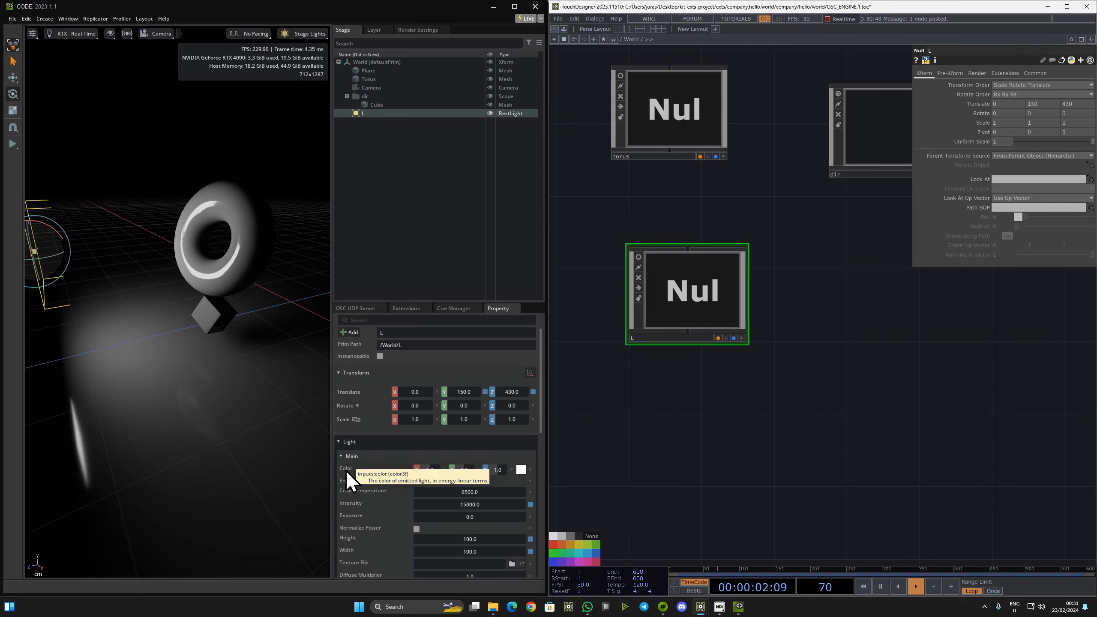
Add a custom RGB parameter named color to the L Null, show its Custom page and move the Component Editor aside
{"action": "right_click", "coordinate": [672, 272]}
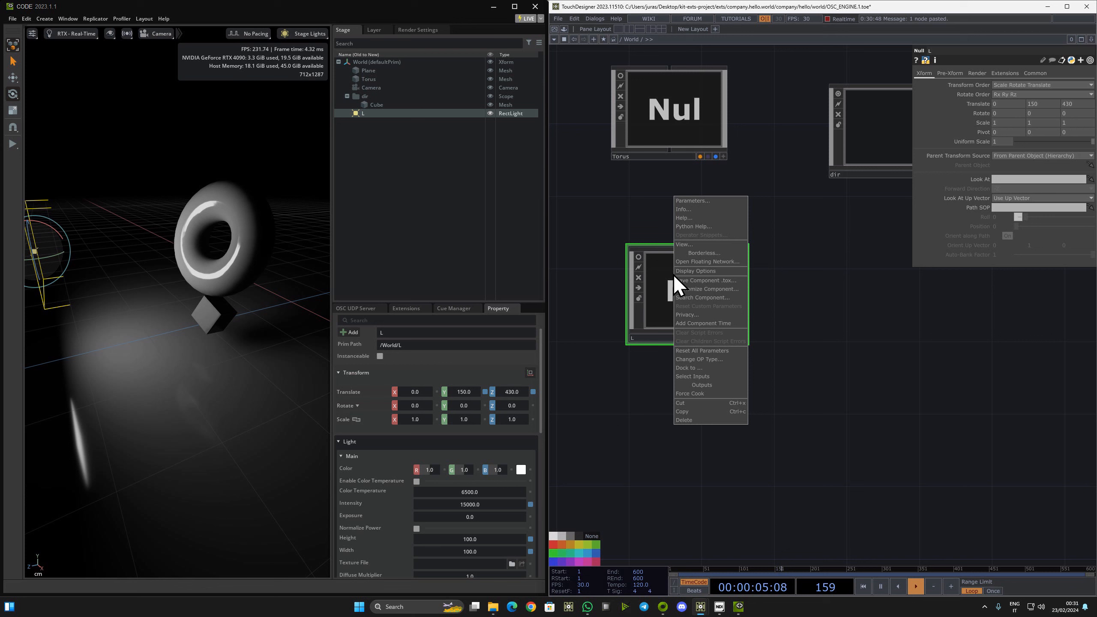
{"action": "left_click", "coordinate": [709, 290]}
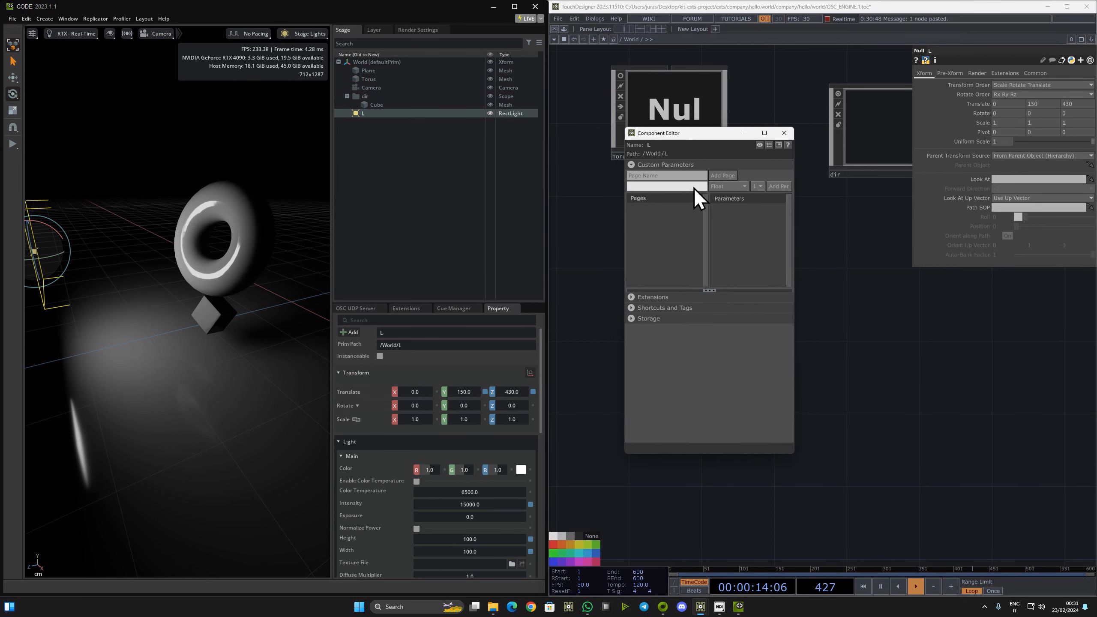
{"action": "left_click", "coordinate": [728, 187]}
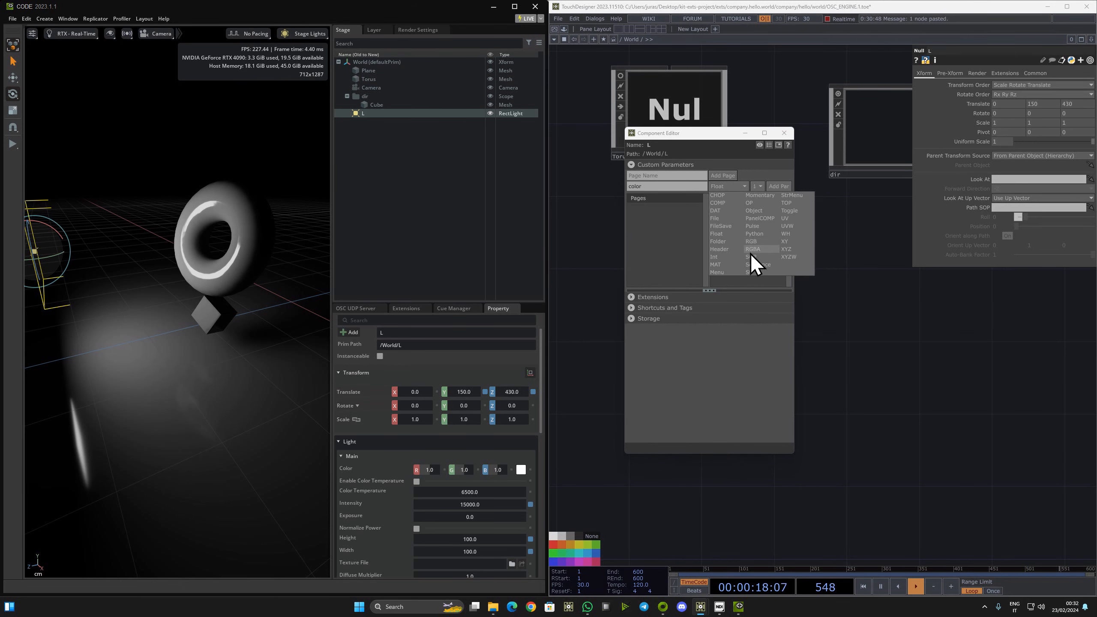
{"action": "left_click", "coordinate": [758, 240]}
{"action": "left_click", "coordinate": [778, 187]}
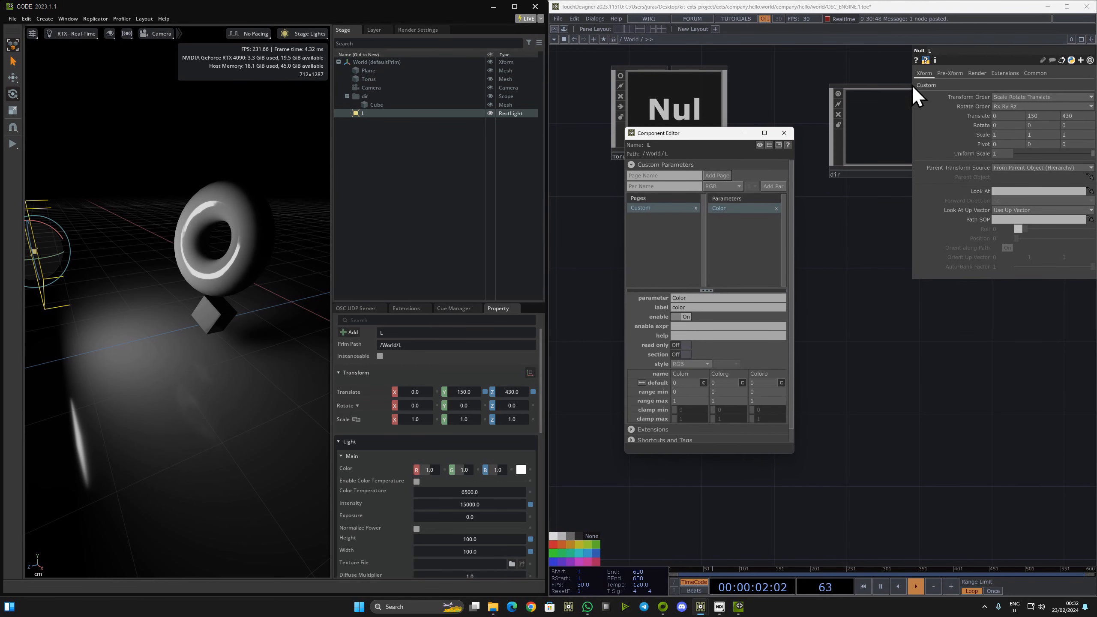
{"action": "left_click", "coordinate": [926, 85]}
{"action": "left_click_drag", "start_coordinate": [661, 134], "coordinate": [817, 207]}
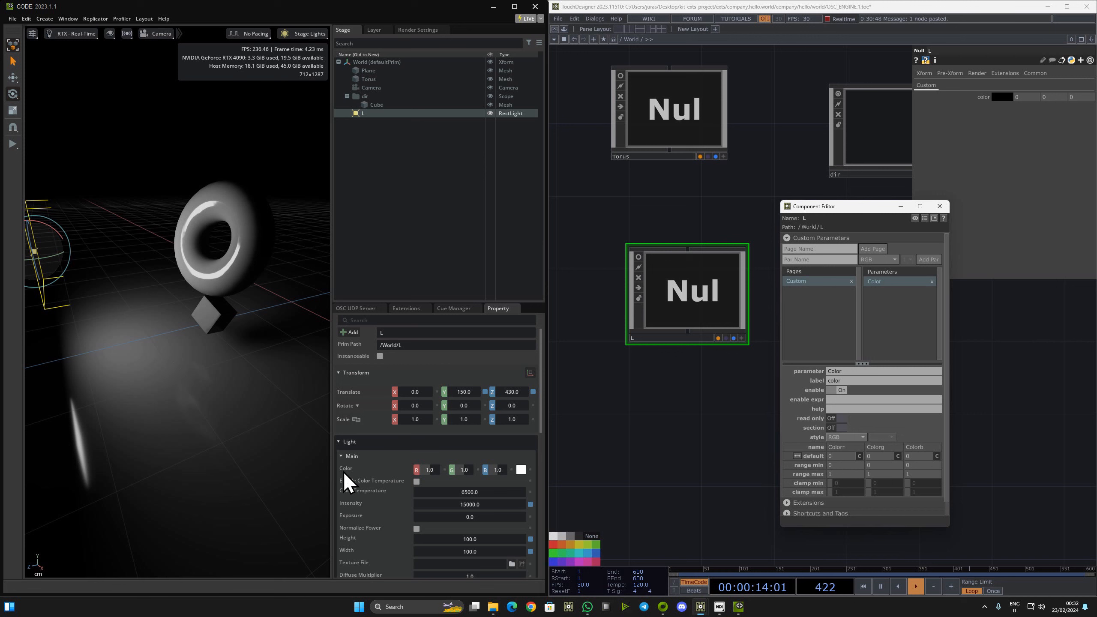
Inside the L Null, duplicate the par1 Parameter CHOP and place the copy below the original
{"action": "double_click", "coordinate": [703, 313]}
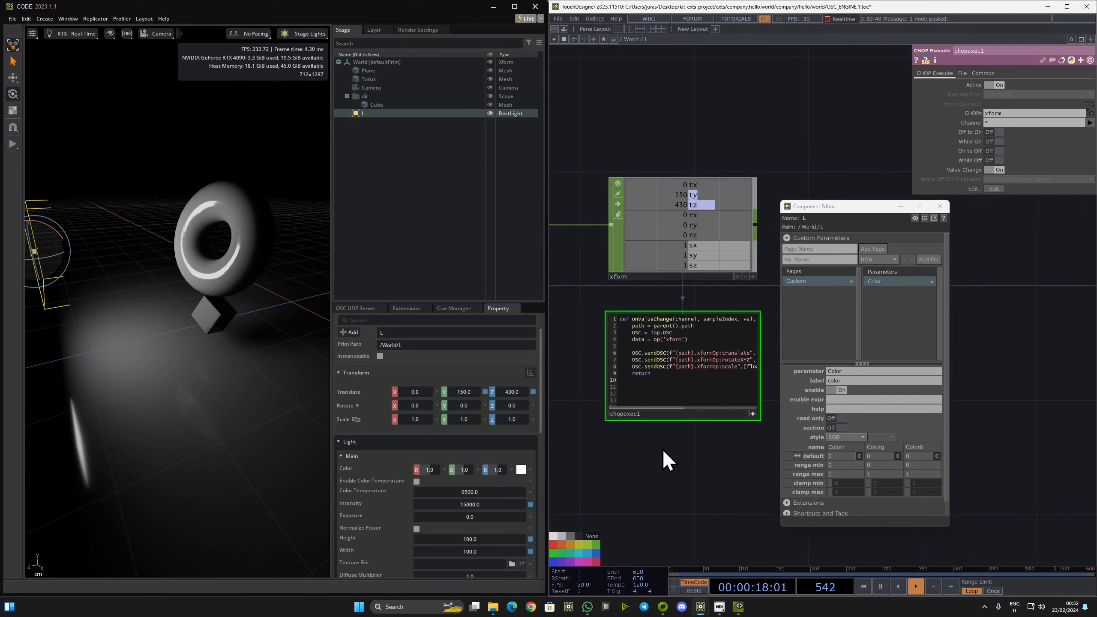
{"action": "left_click_drag", "start_coordinate": [695, 320], "coordinate": [736, 276]}
{"action": "left_click", "coordinate": [689, 202]}
{"action": "key", "text": "ctrl+c"}
{"action": "key", "text": "ctrl+v"}
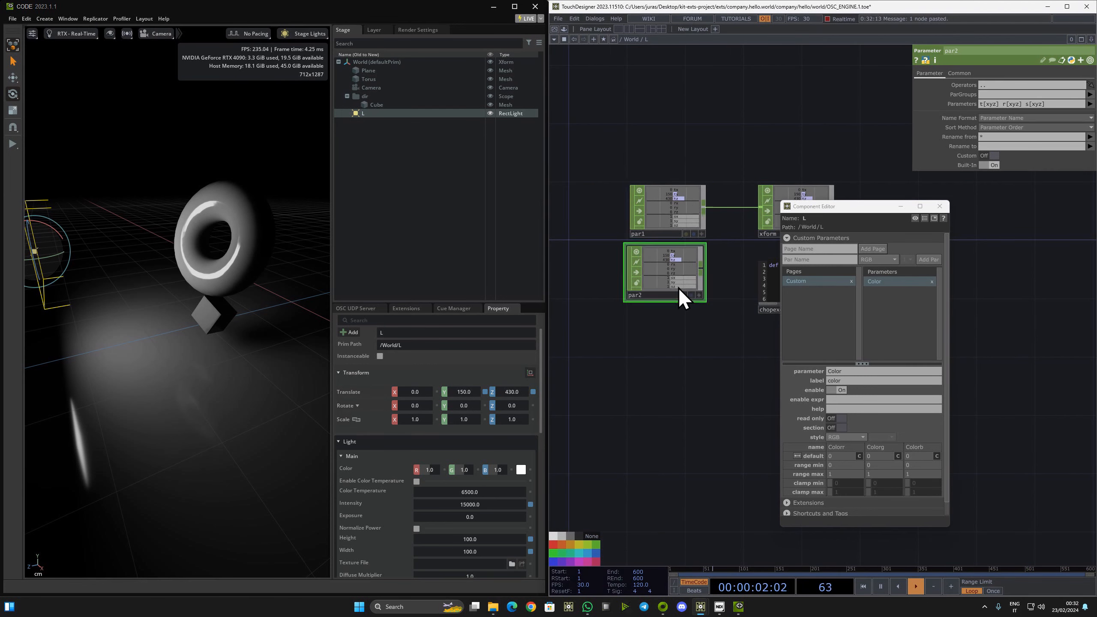
{"action": "left_click_drag", "start_coordinate": [669, 284], "coordinate": [668, 307]}
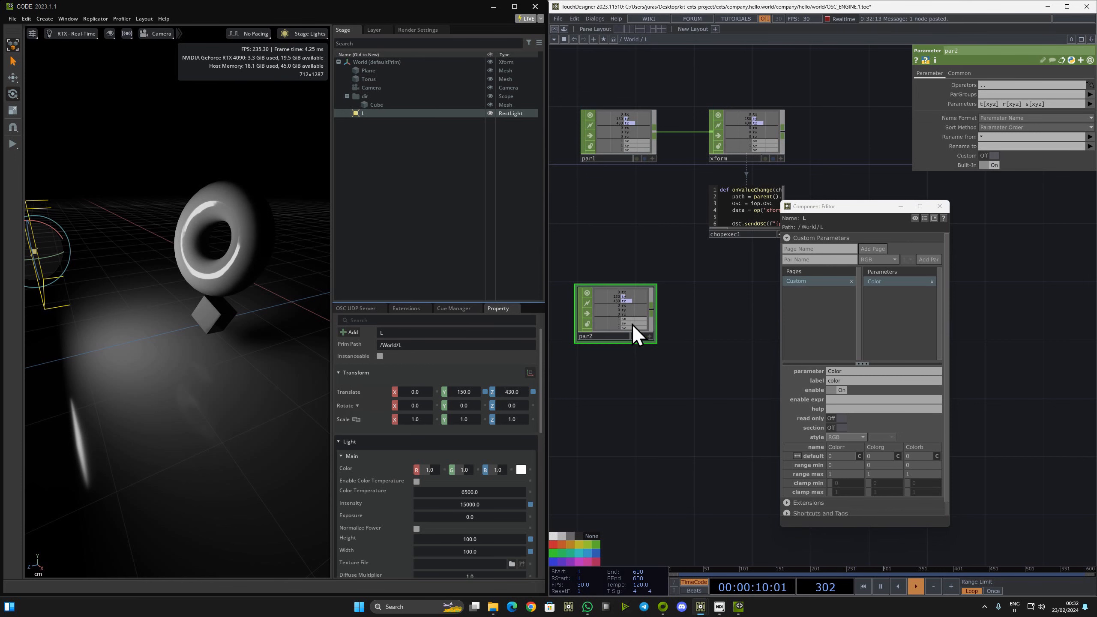
{"action": "key", "text": "u"}
{"action": "key", "text": "i"}
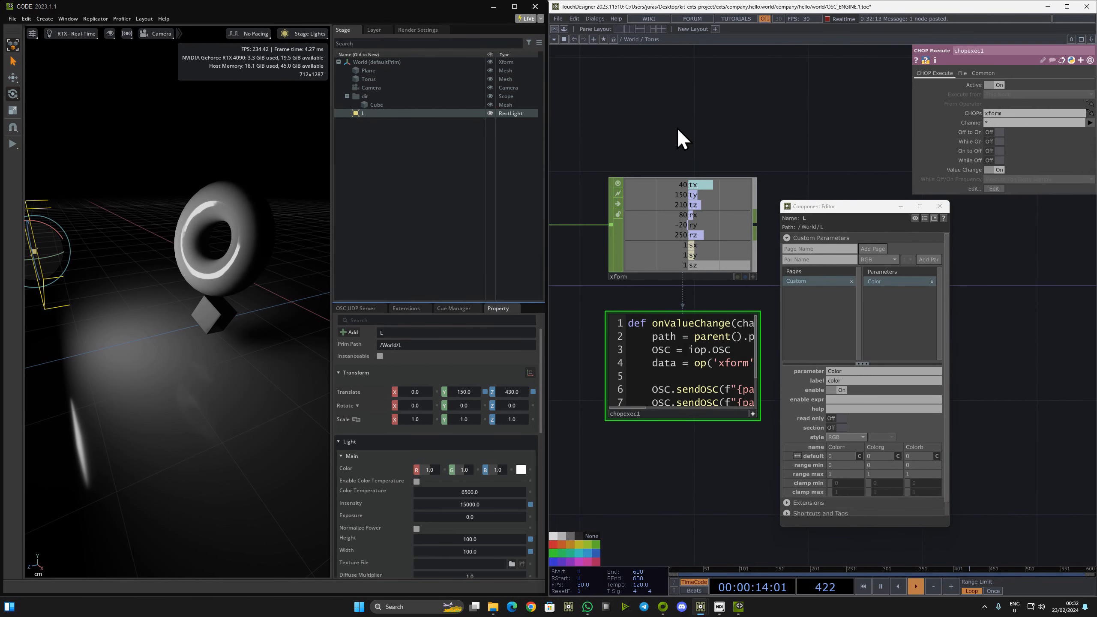
{"action": "key", "text": "u"}
{"action": "left_click", "coordinate": [665, 135]}
{"action": "left_click", "coordinate": [688, 366]}
{"action": "key", "text": "i"}
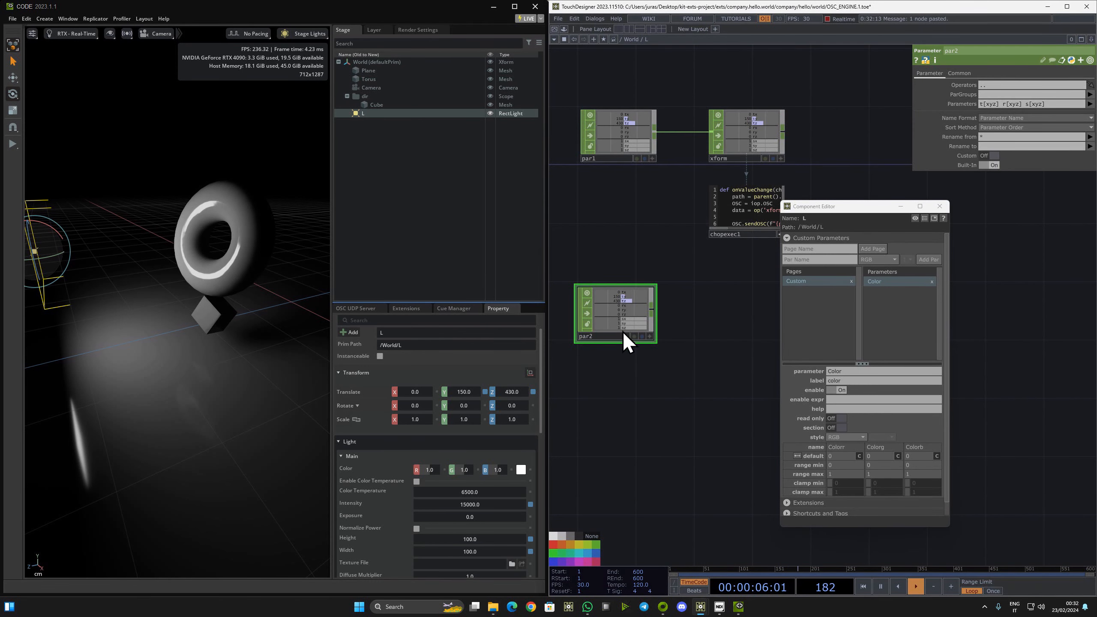
Set par2 to output only custom parameters matching Color*, with built-in parameters off, and close the Component Editor
{"action": "left_click", "coordinate": [991, 166]}
{"action": "left_click", "coordinate": [1089, 103]}
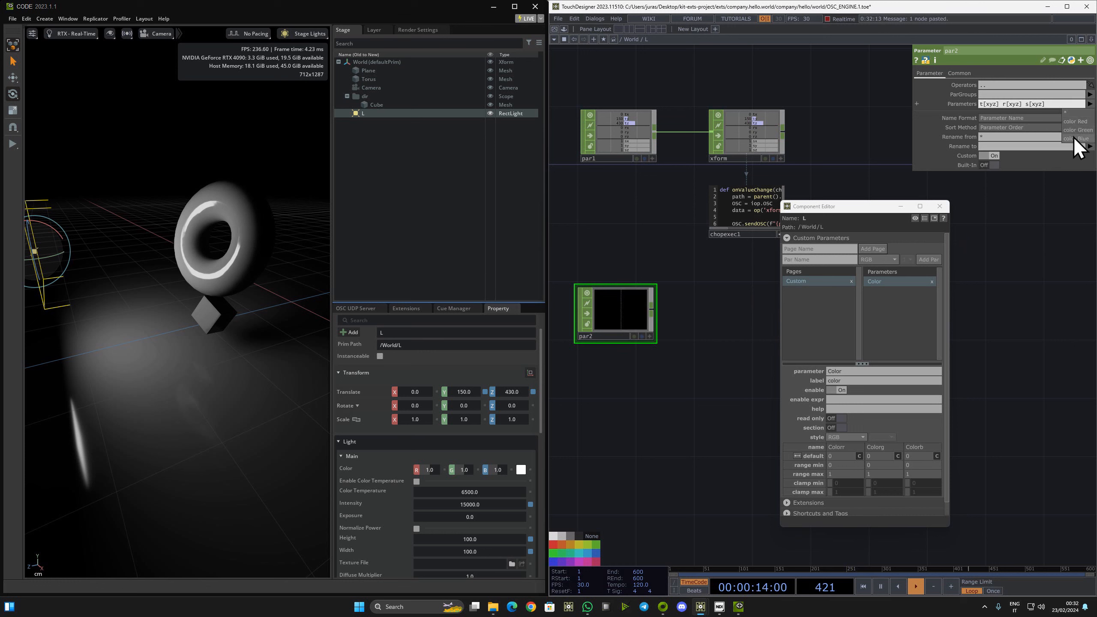
{"action": "left_click", "coordinate": [1080, 122]}
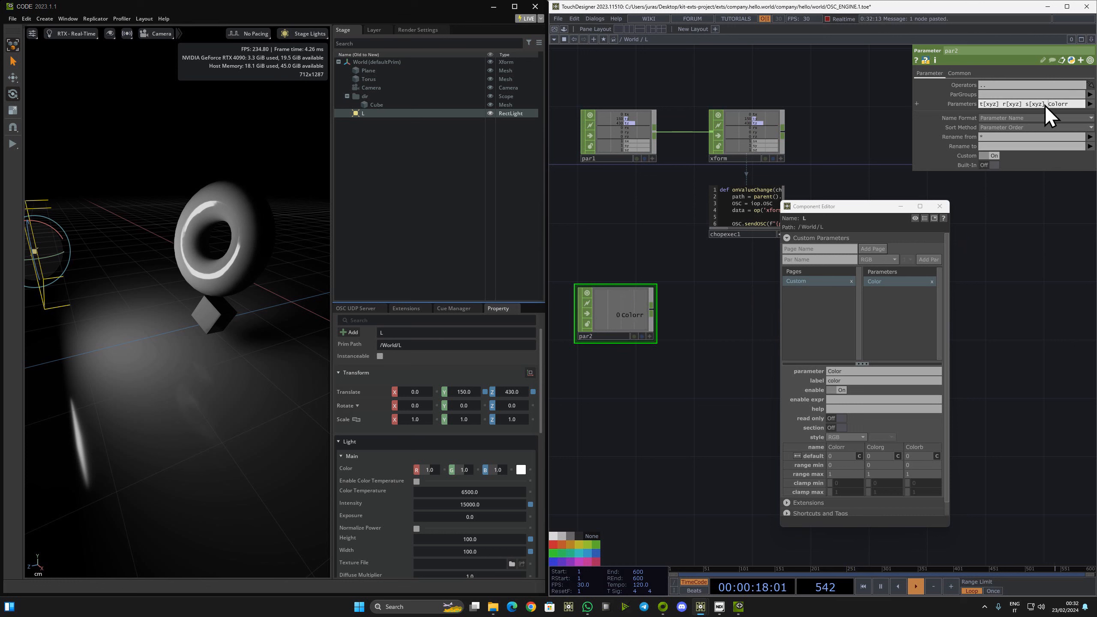
{"action": "left_click", "coordinate": [1007, 107]}
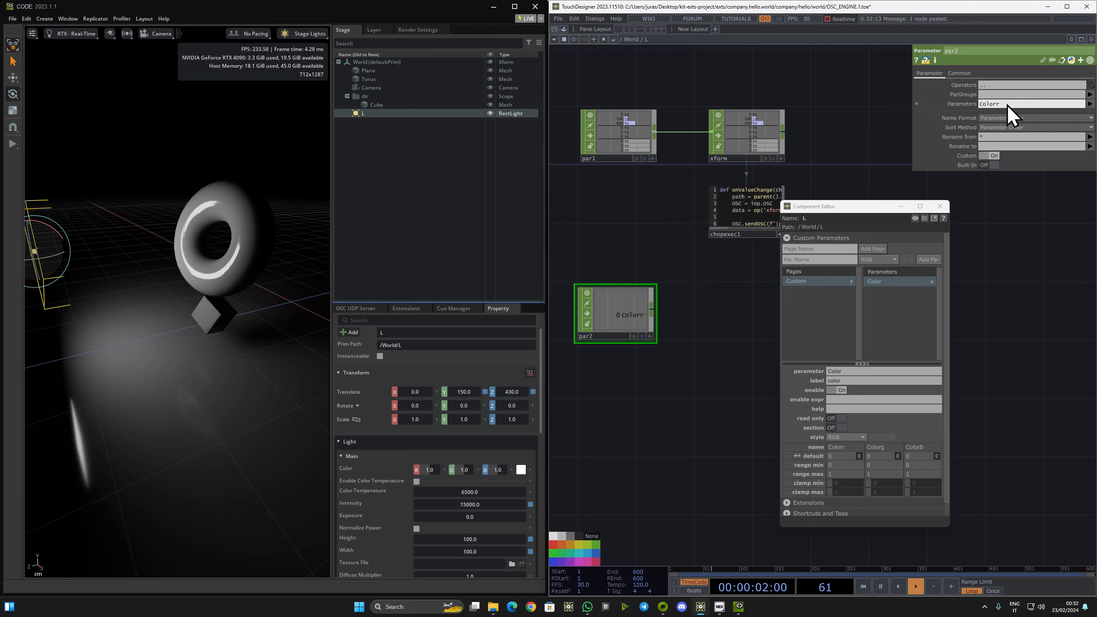
{"action": "type", "text": "*"}
{"action": "key", "text": "Return"}
{"action": "scroll", "coordinate": [632, 306], "scroll_direction": "up", "scroll_amount": 4}
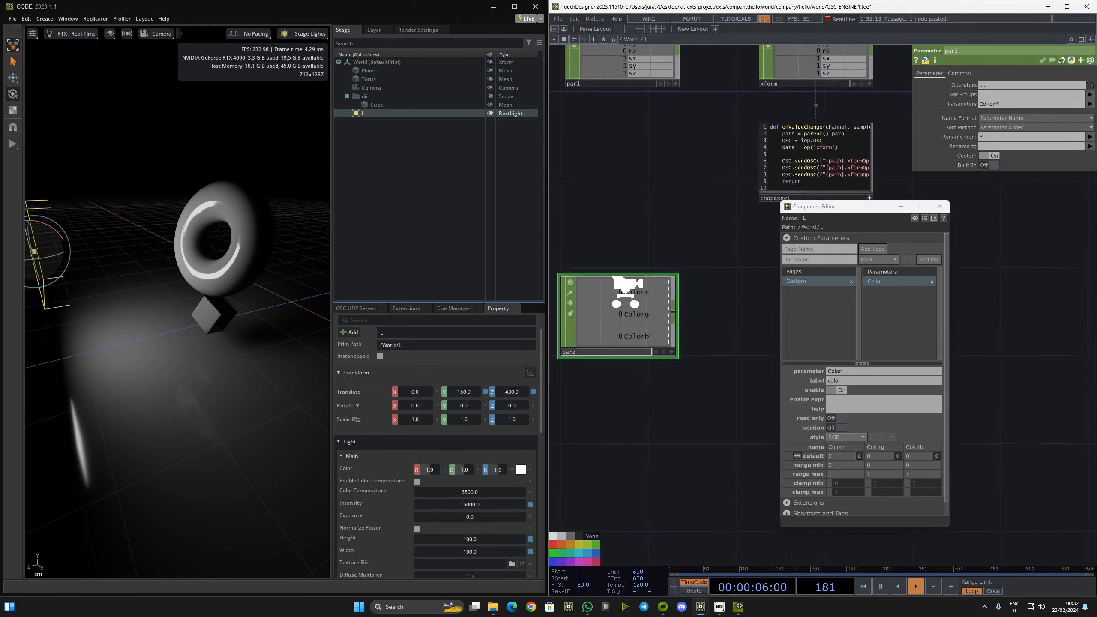
{"action": "scroll", "coordinate": [651, 262], "scroll_direction": "down", "scroll_amount": 3}
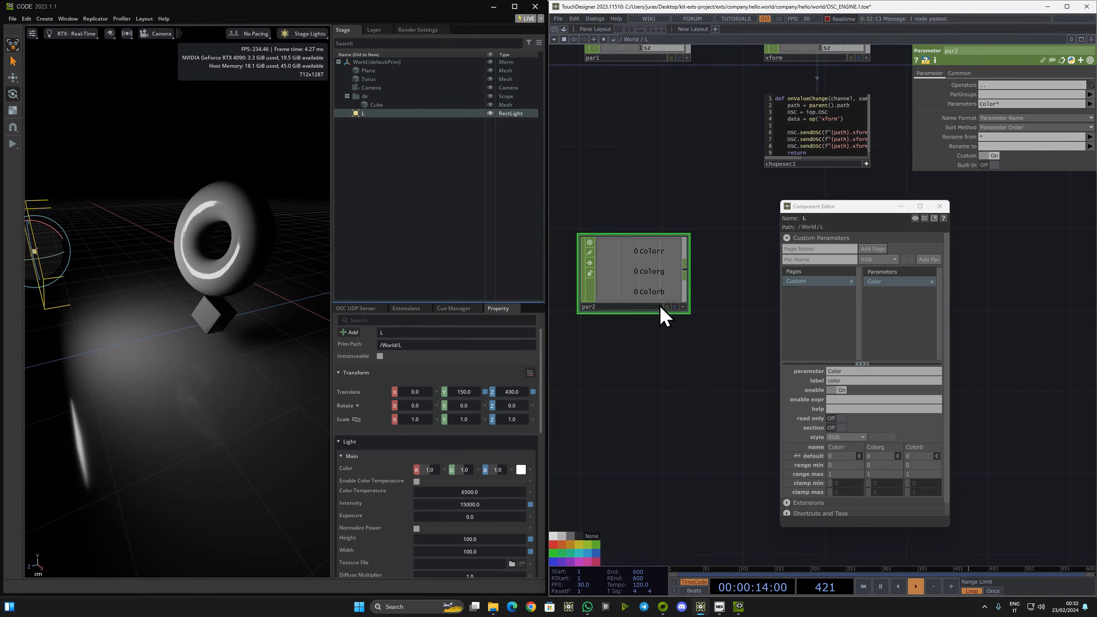
{"action": "left_click", "coordinate": [939, 206]}
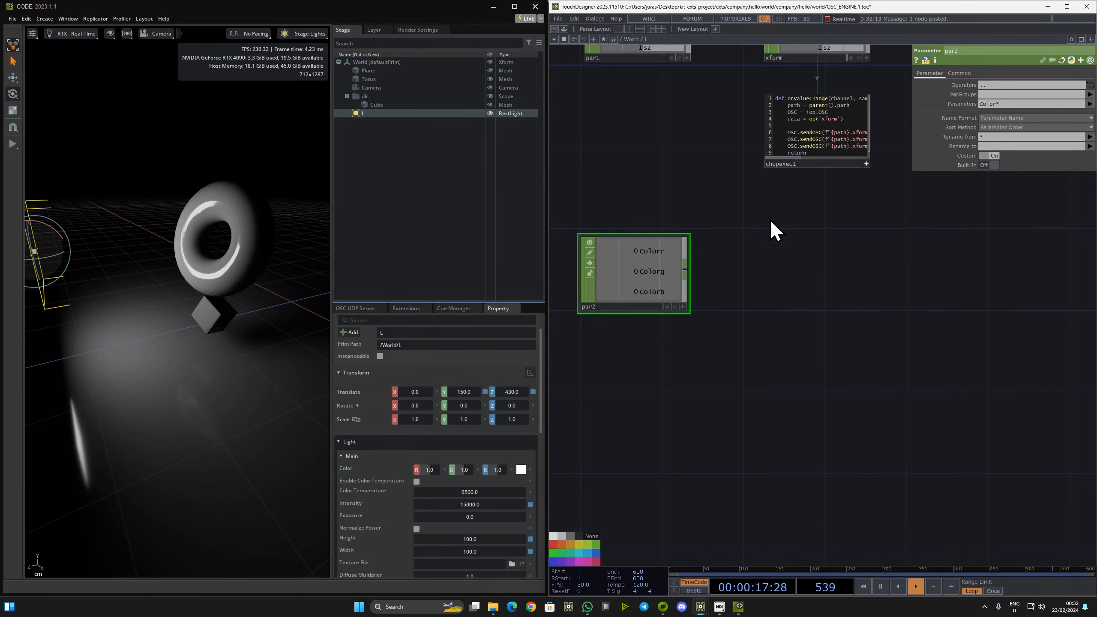
Connect a Null CHOP to par2's output and rename it color
{"action": "middle_click_drag", "start_coordinate": [769, 219], "coordinate": [748, 243]}
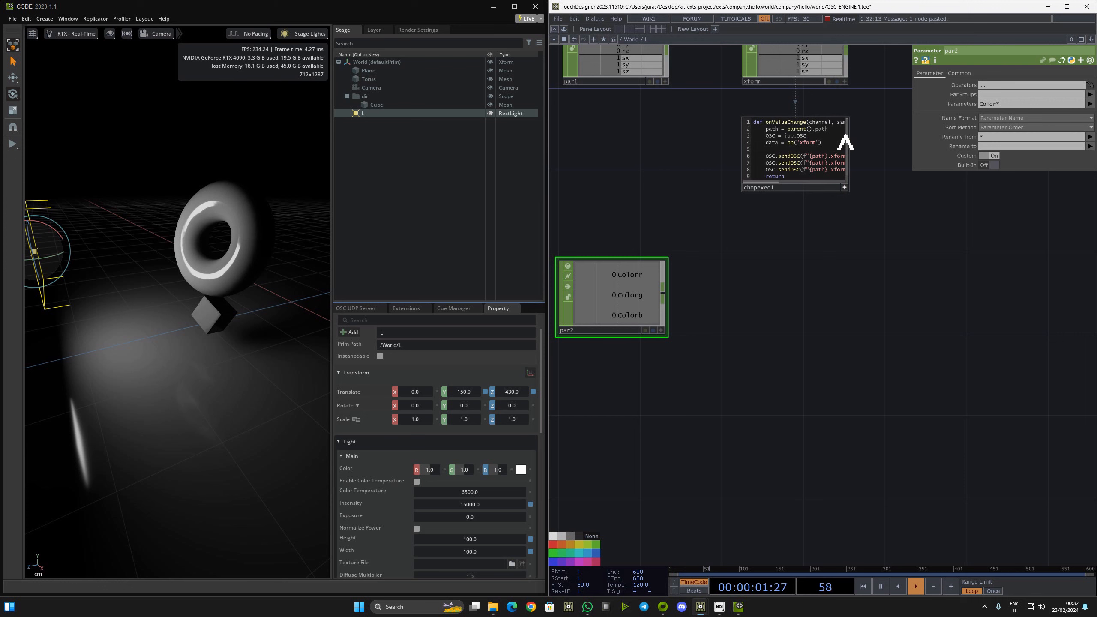
{"action": "right_click", "coordinate": [664, 291]}
{"action": "left_click", "coordinate": [694, 287]}
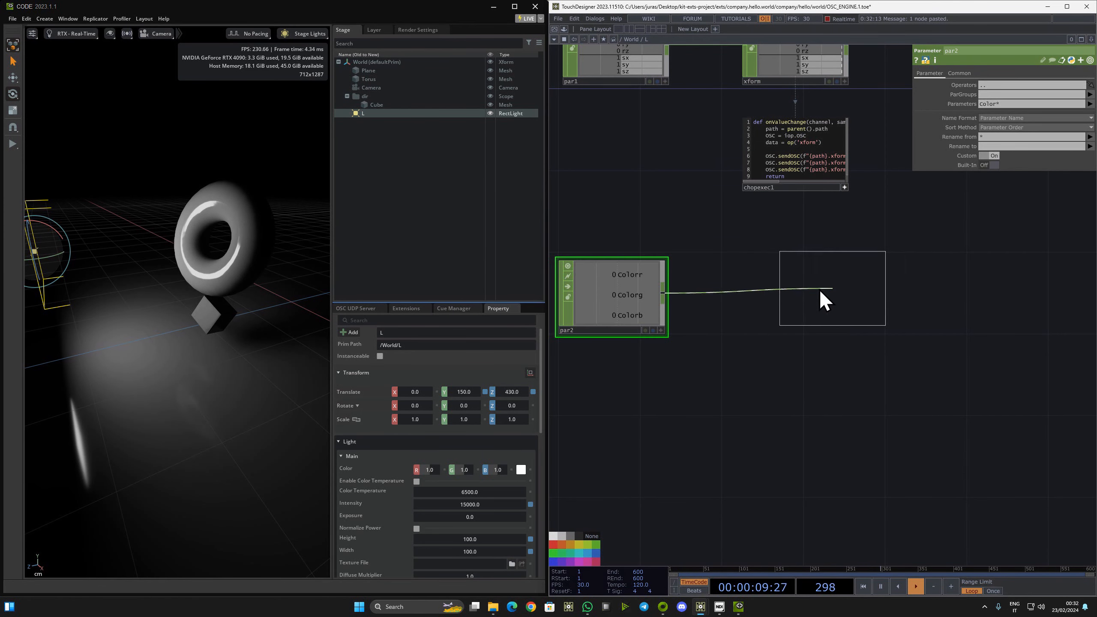
{"action": "left_click", "coordinate": [812, 295]}
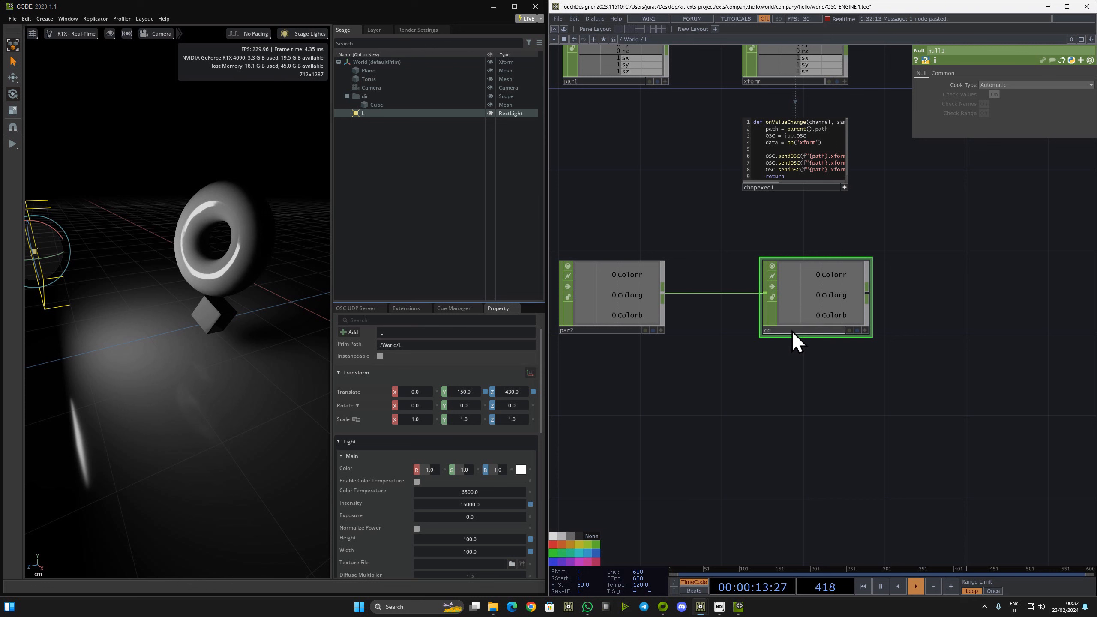
{"action": "left_click", "coordinate": [586, 227]}
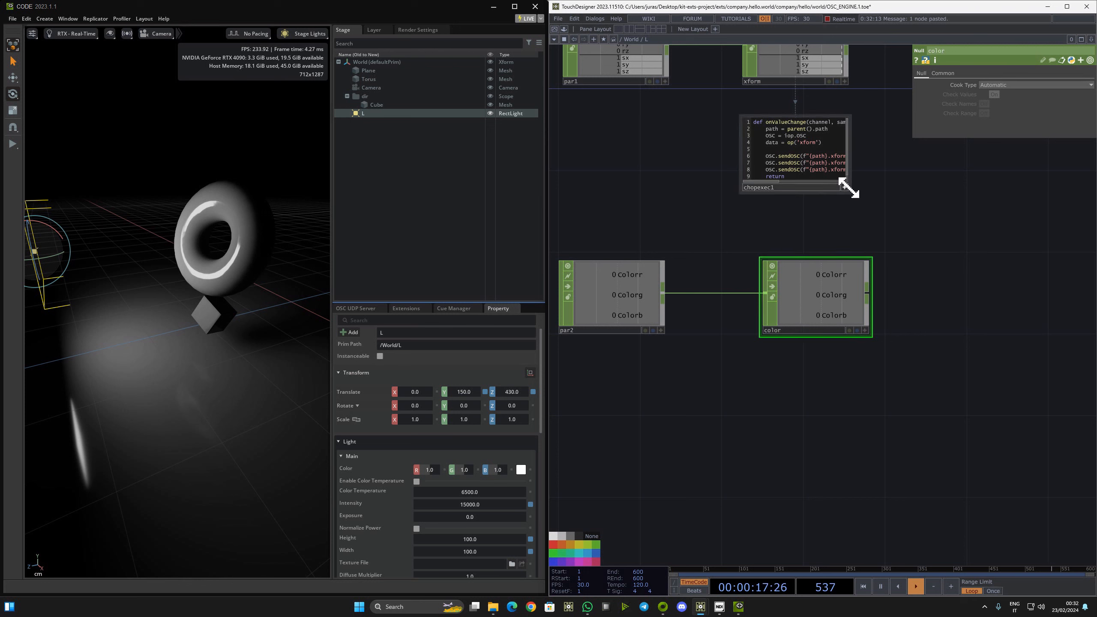
Duplicate chopexec1 below the color Null CHOP and set the copy's CHOPs reference to color
{"action": "left_click", "coordinate": [844, 188]}
{"action": "left_click", "coordinate": [816, 156]}
{"action": "key", "text": "ctrl+v"}
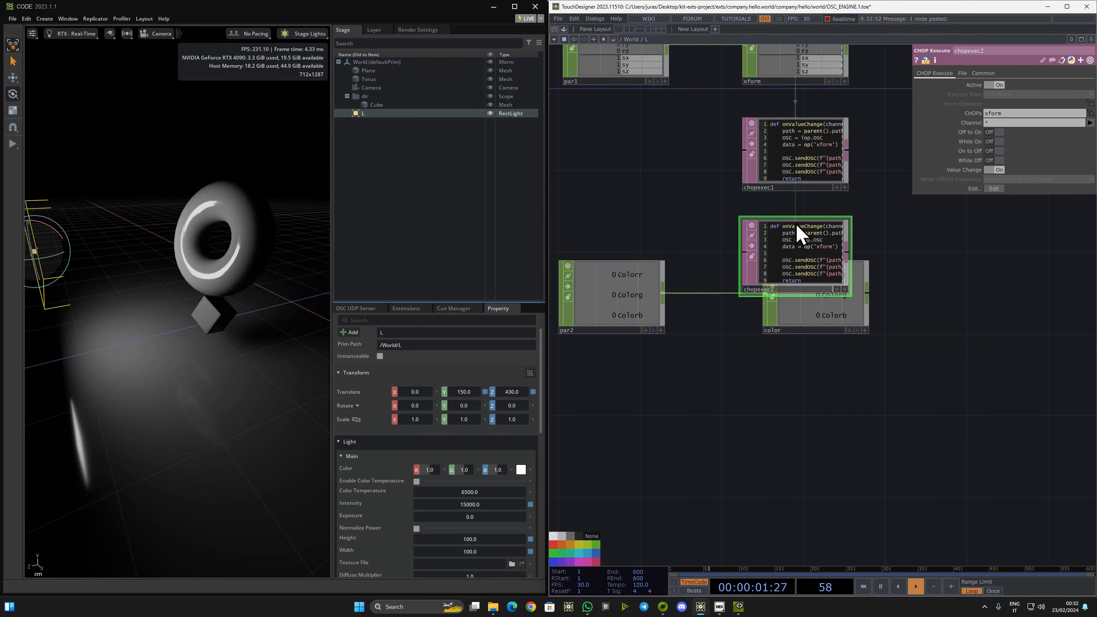
{"action": "left_click", "coordinate": [820, 358]}
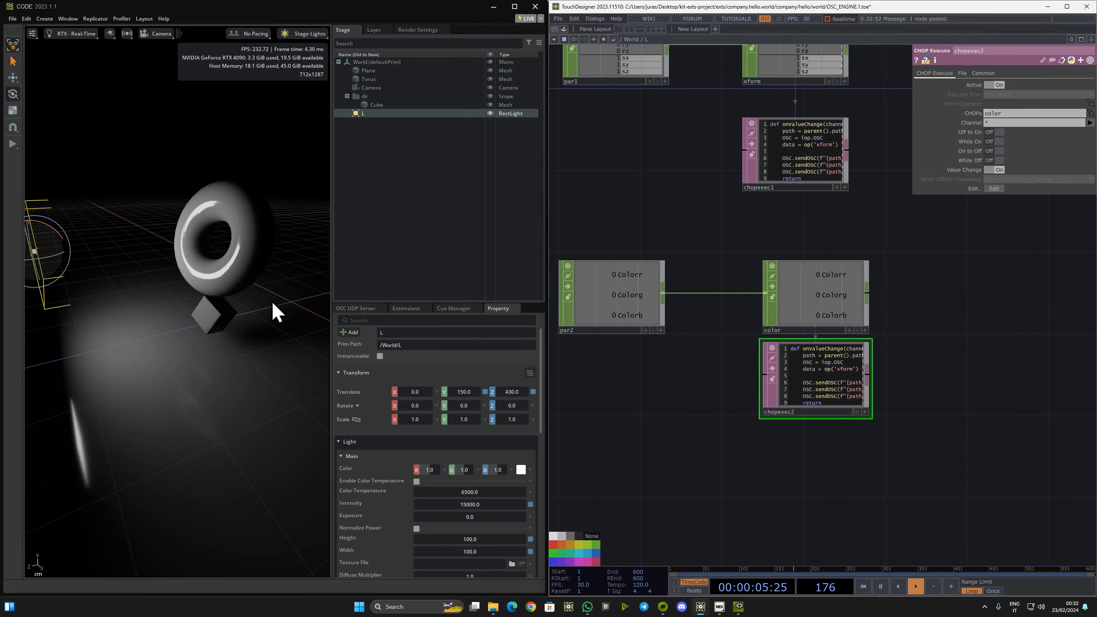
In the chopexec2 script, replace the 'xform' operator reference in the data line with 'color'
{"action": "scroll", "coordinate": [823, 372], "scroll_direction": "up", "scroll_amount": 5}
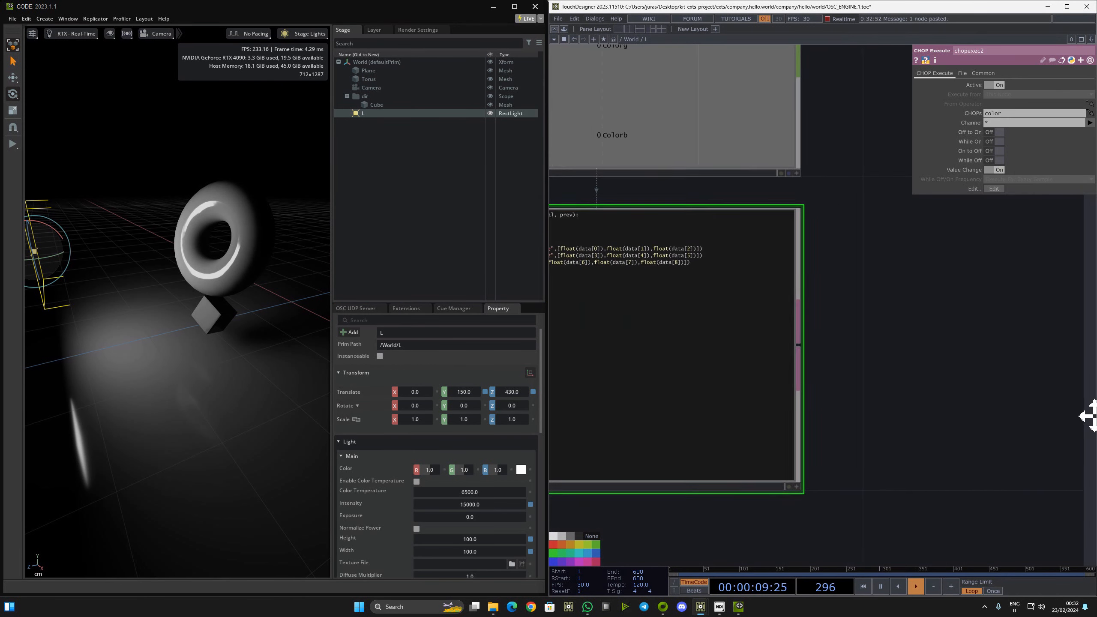
{"action": "left_click_drag", "start_coordinate": [964, 239], "coordinate": [1096, 288]}
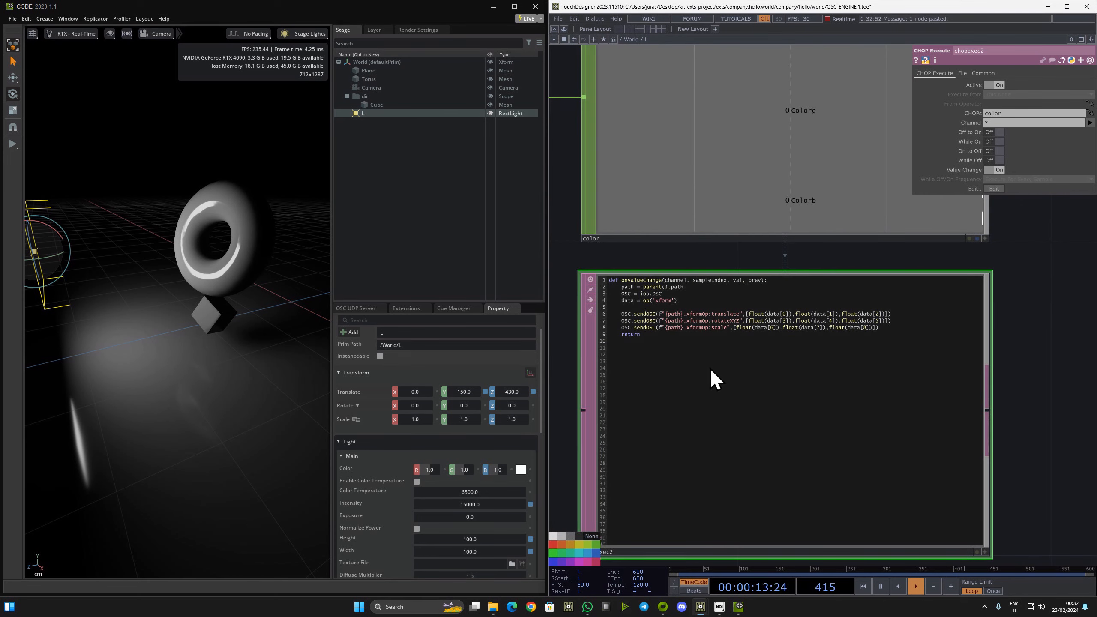
{"action": "key", "text": "a"}
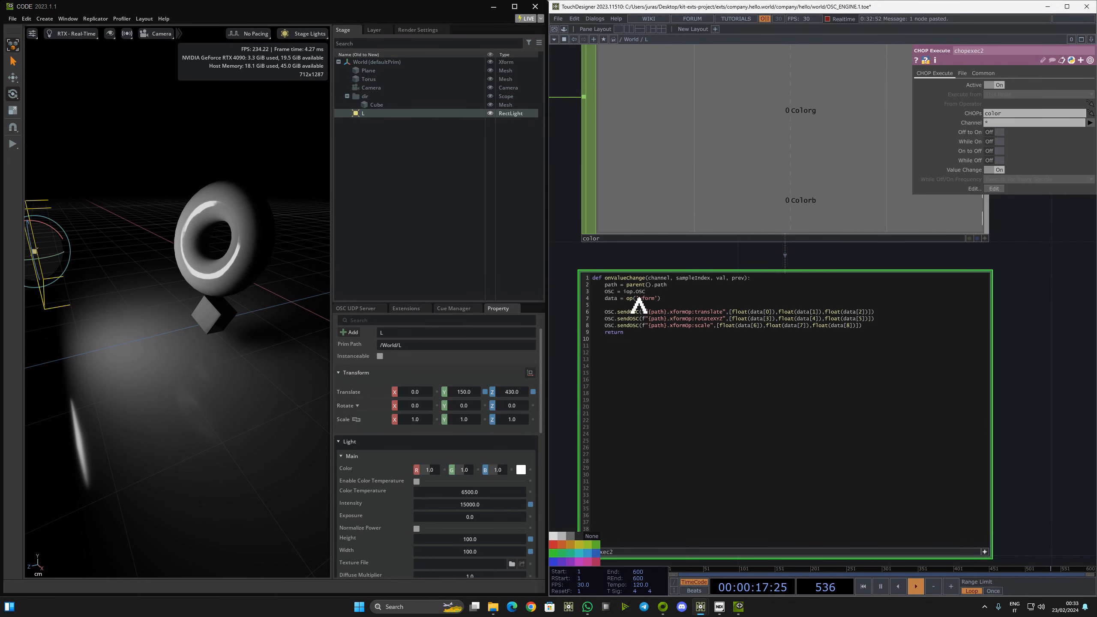
{"action": "scroll", "coordinate": [639, 305], "scroll_direction": "up", "scroll_amount": 8}
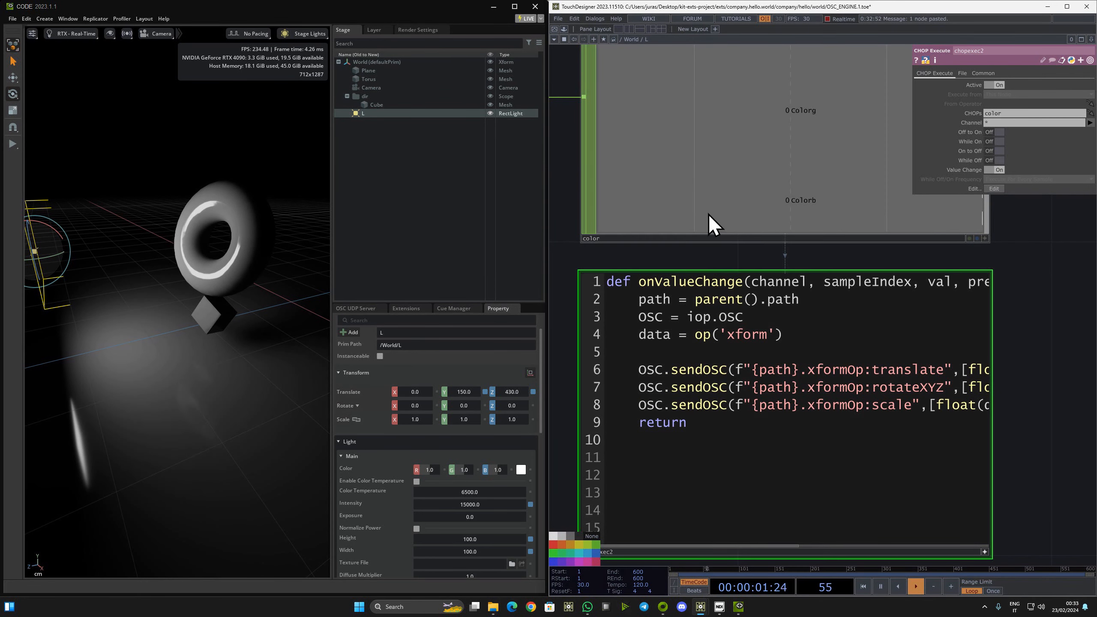
{"action": "left_click_drag", "start_coordinate": [726, 341], "coordinate": [770, 339]}
{"action": "type", "text": "col"}
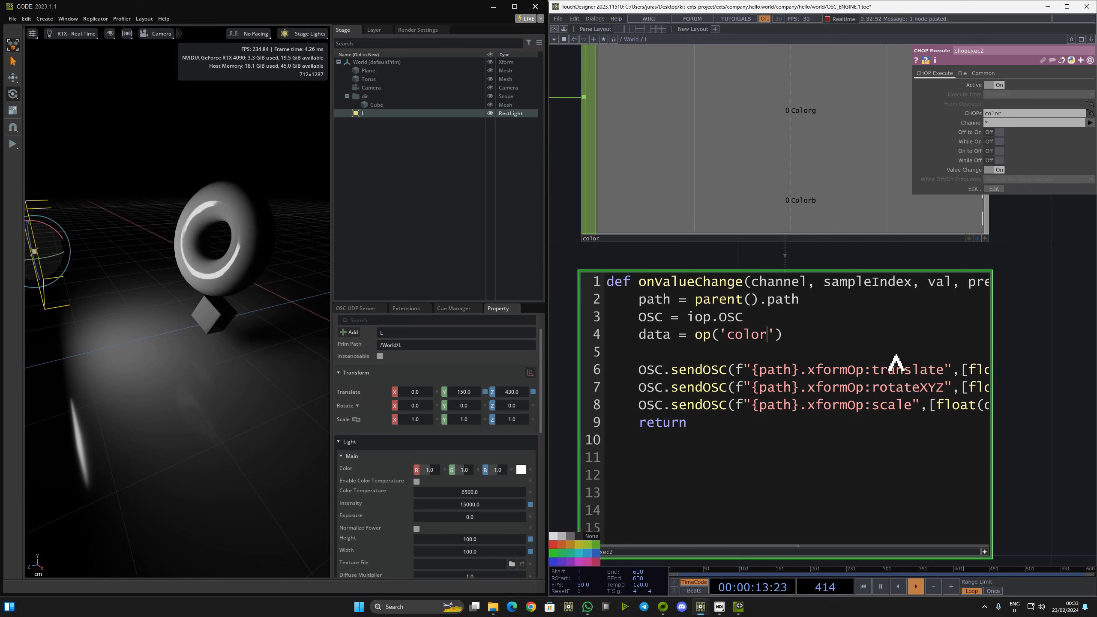
Delete the rotateXYZ and scale sendOSC lines from the chopexec2 script
{"action": "scroll", "coordinate": [981, 302], "scroll_direction": "up", "scroll_amount": 3}
{"action": "scroll", "coordinate": [1002, 302], "scroll_direction": "down", "scroll_amount": 6}
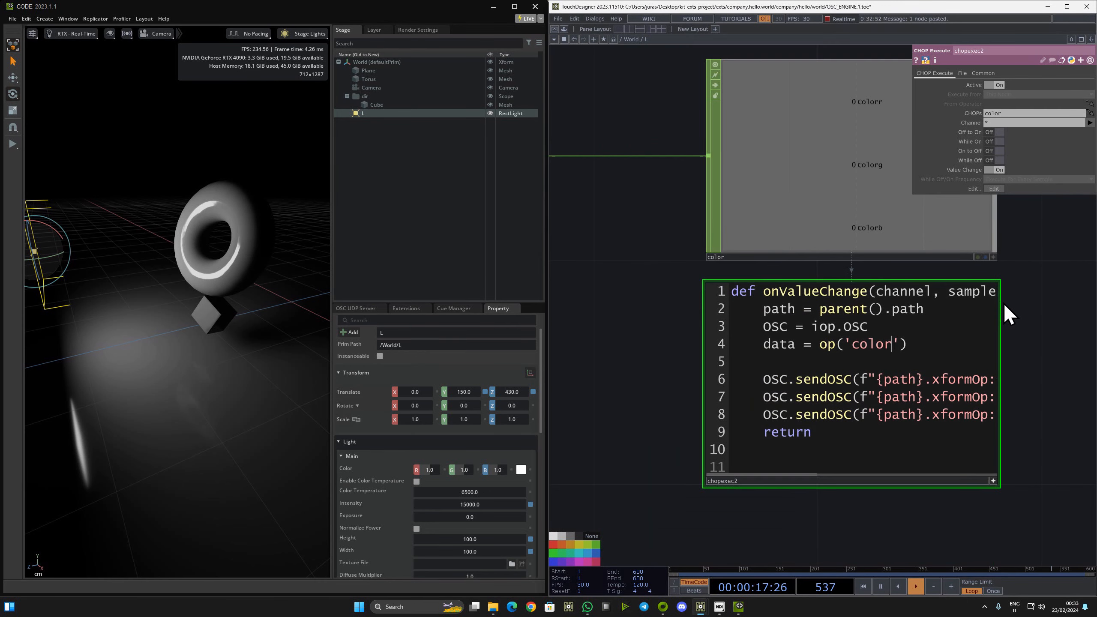
{"action": "scroll", "coordinate": [987, 352], "scroll_direction": "up", "scroll_amount": 1}
{"action": "scroll", "coordinate": [986, 349], "scroll_direction": "up", "scroll_amount": 3}
{"action": "scroll", "coordinate": [798, 340], "scroll_direction": "down", "scroll_amount": 3, "text": "ctrl"}
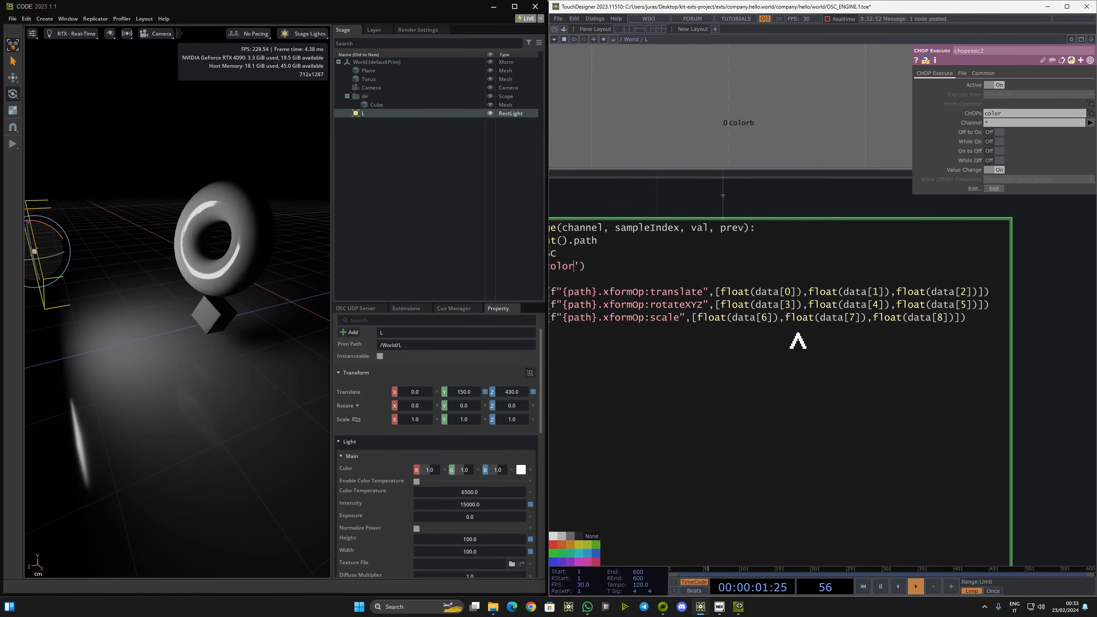
{"action": "left_click_drag", "start_coordinate": [692, 186], "coordinate": [769, 181]}
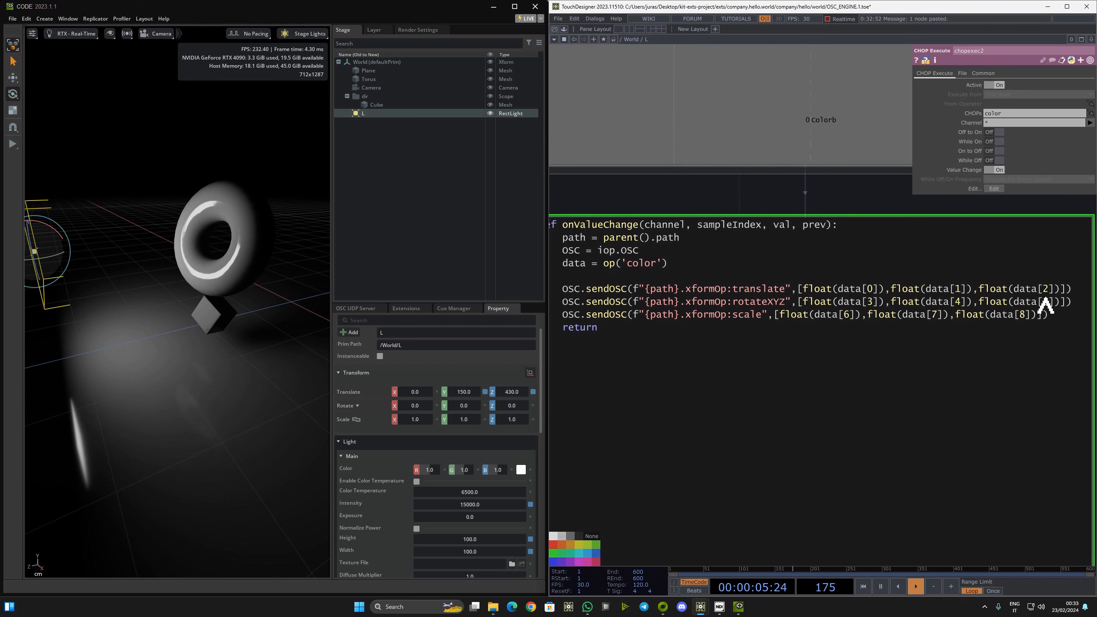
{"action": "left_click_drag", "start_coordinate": [1052, 319], "coordinate": [543, 304]}
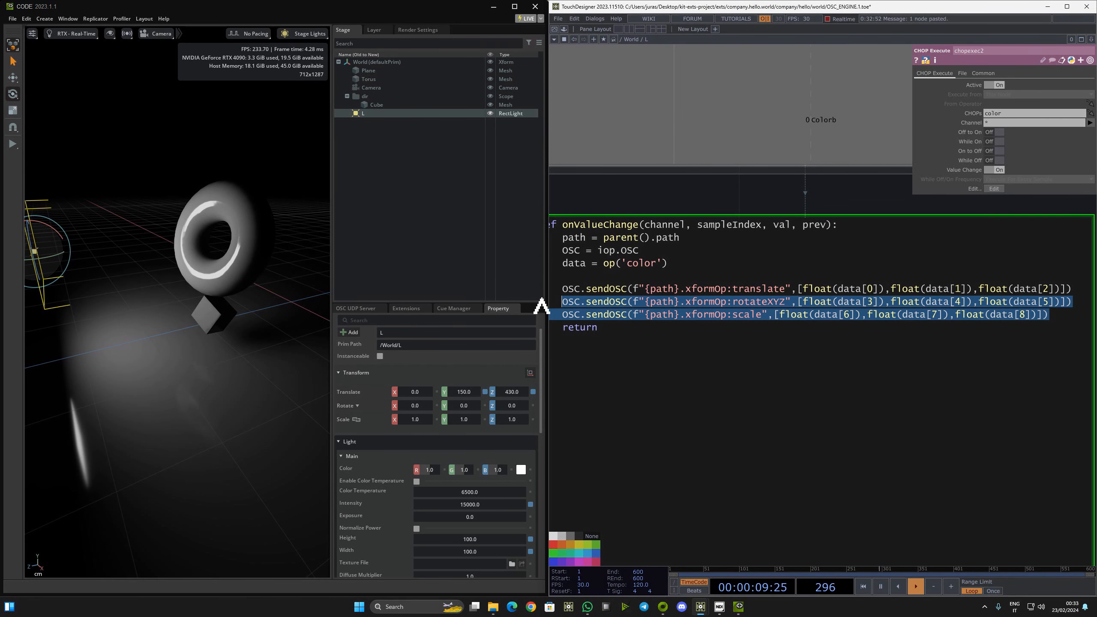
{"action": "key", "text": "BackSpace"}
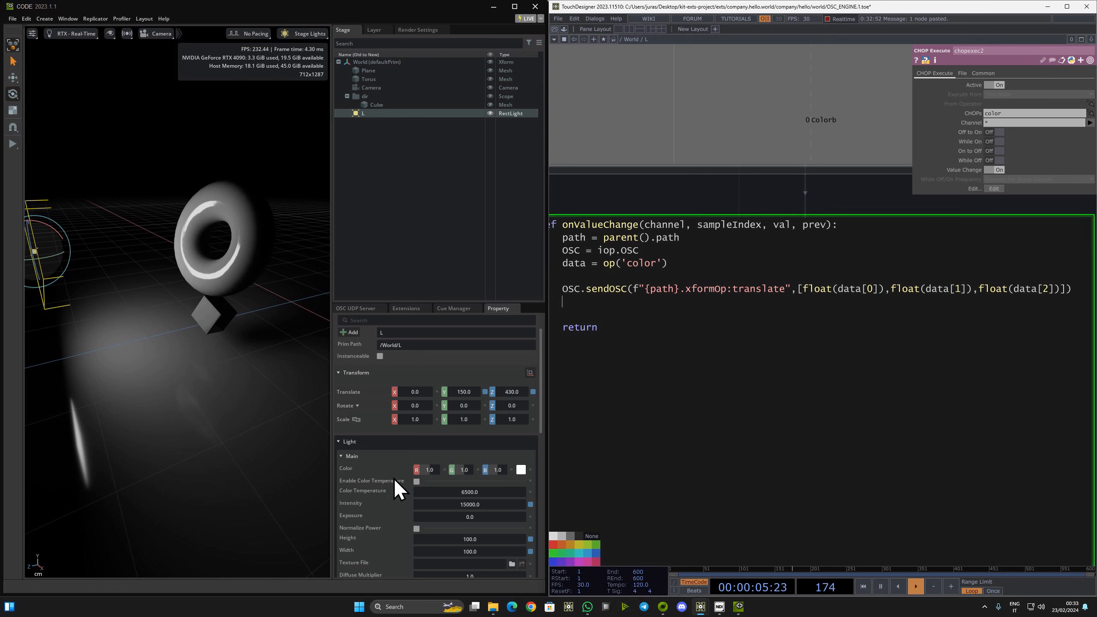
In the chopexec2 sendOSC line, replace the attribute xformOp:translate with inputs:color
{"action": "left_click_drag", "start_coordinate": [686, 296], "coordinate": [721, 292]}
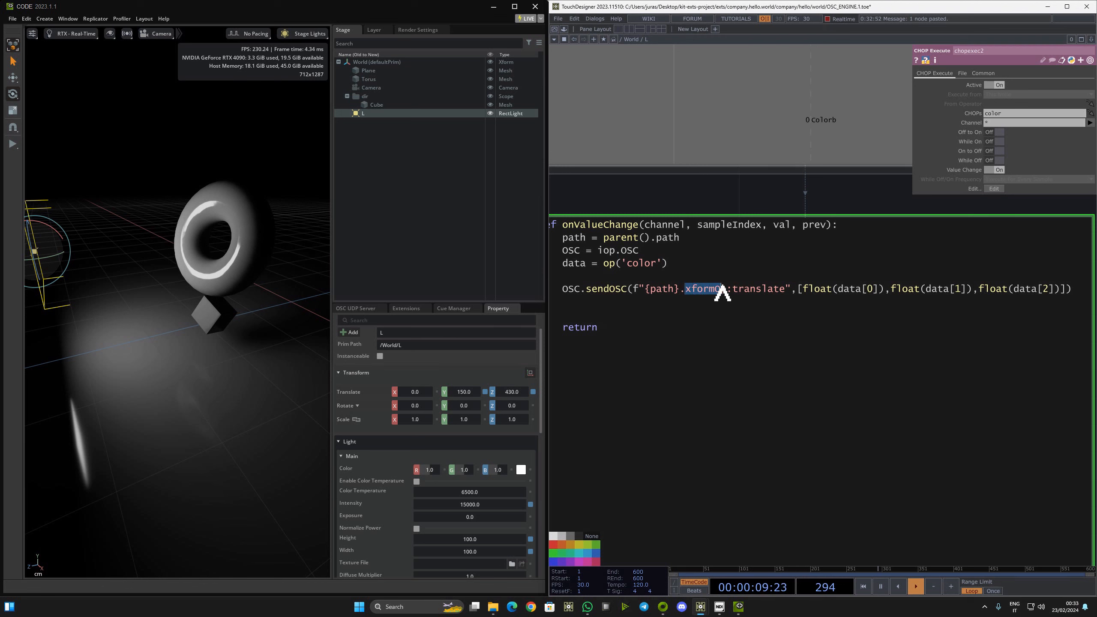
{"action": "type", "text": "inputs"}
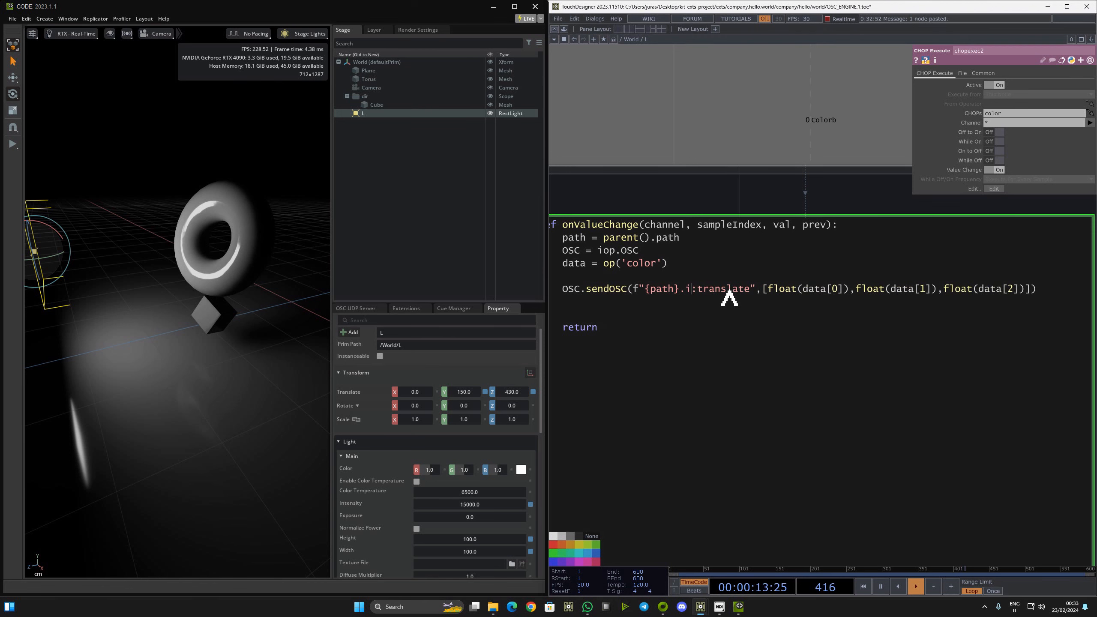
{"action": "left_click_drag", "start_coordinate": [727, 294], "coordinate": [775, 294]}
{"action": "key", "text": "BackSpace"}
{"action": "type", "text": "colo"}
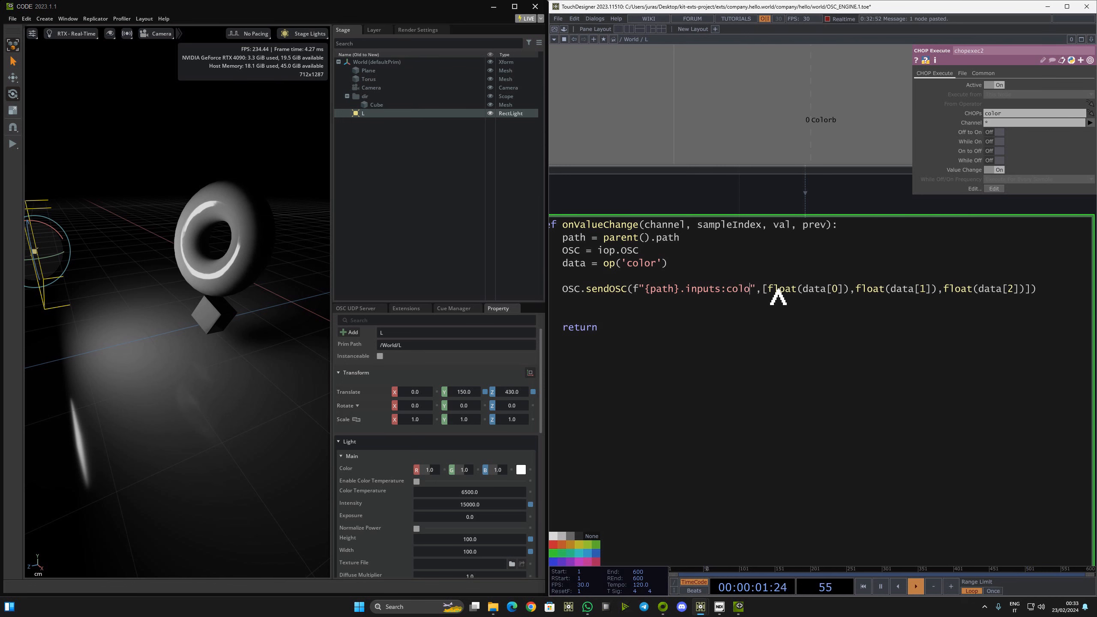
{"action": "type", "text": "r"}
{"action": "scroll", "coordinate": [718, 195], "scroll_direction": "down", "scroll_amount": 5}
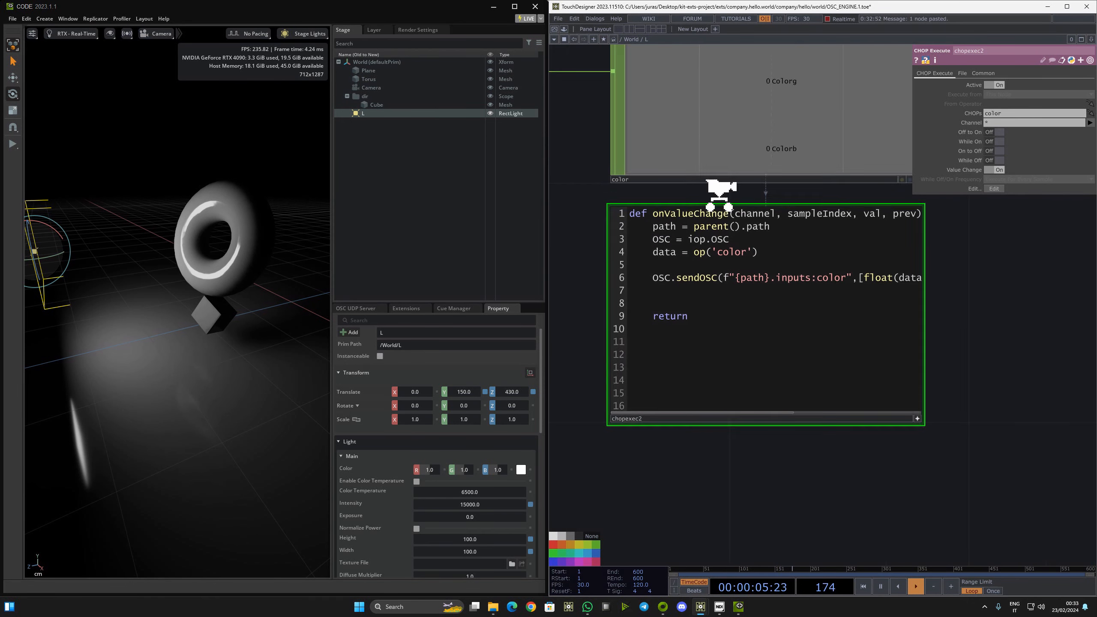
Add a Text DAT below chopexec2 and activate its viewer for editing
{"action": "left_click_drag", "start_coordinate": [756, 427], "coordinate": [696, 345]}
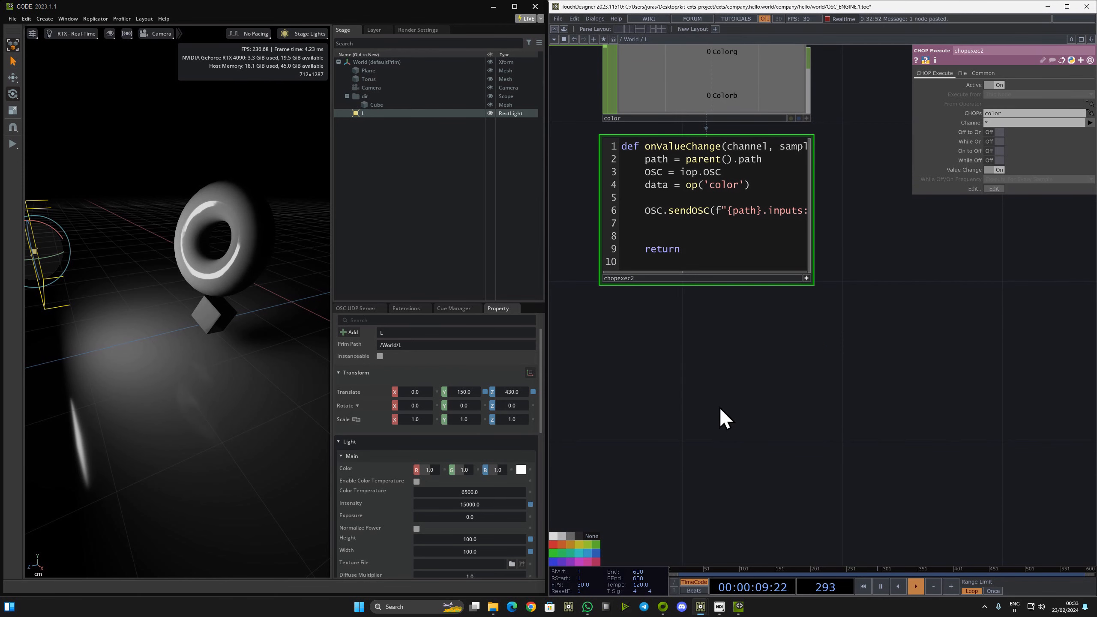
{"action": "key", "text": "Tab"}
{"action": "left_click", "coordinate": [774, 277]}
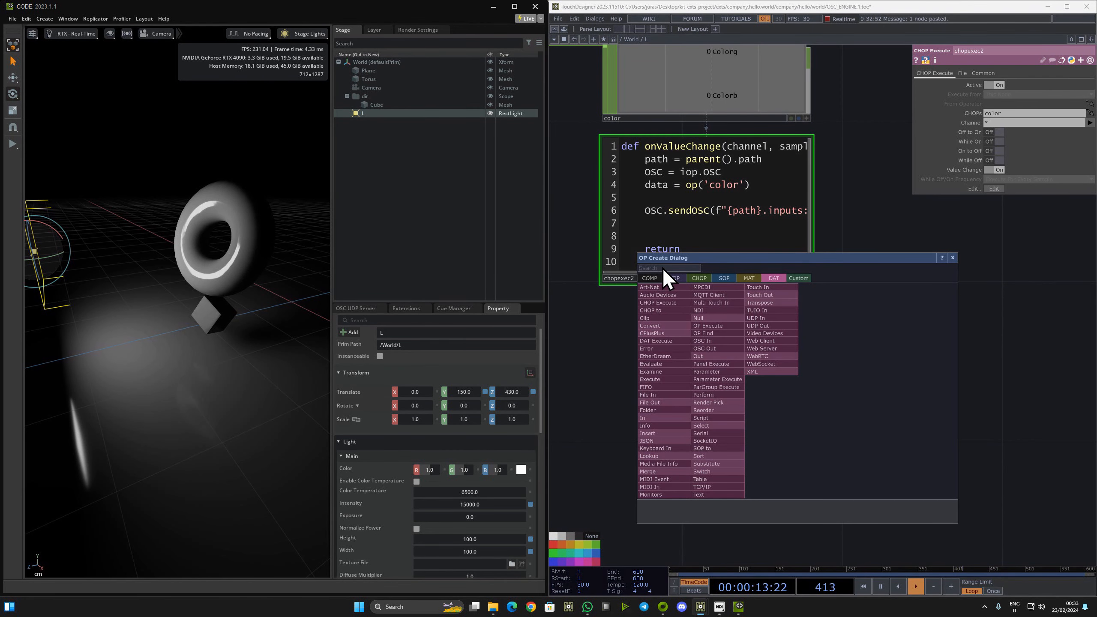
{"action": "type", "text": "tex"}
{"action": "left_click", "coordinate": [701, 495]}
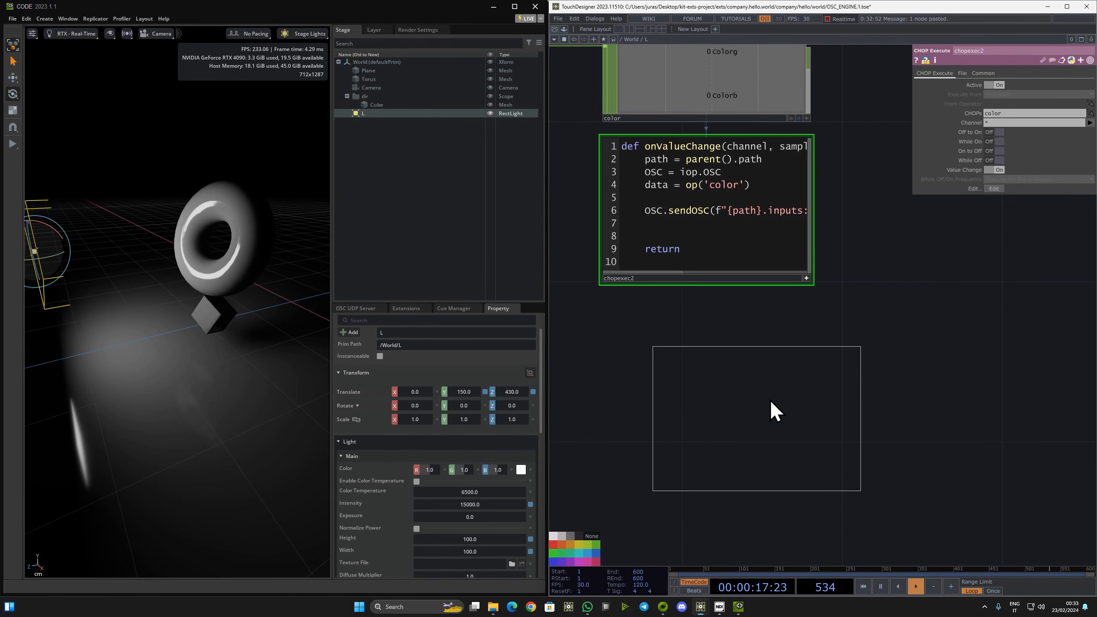
{"action": "left_click", "coordinate": [687, 350]}
{"action": "key", "text": "a"}
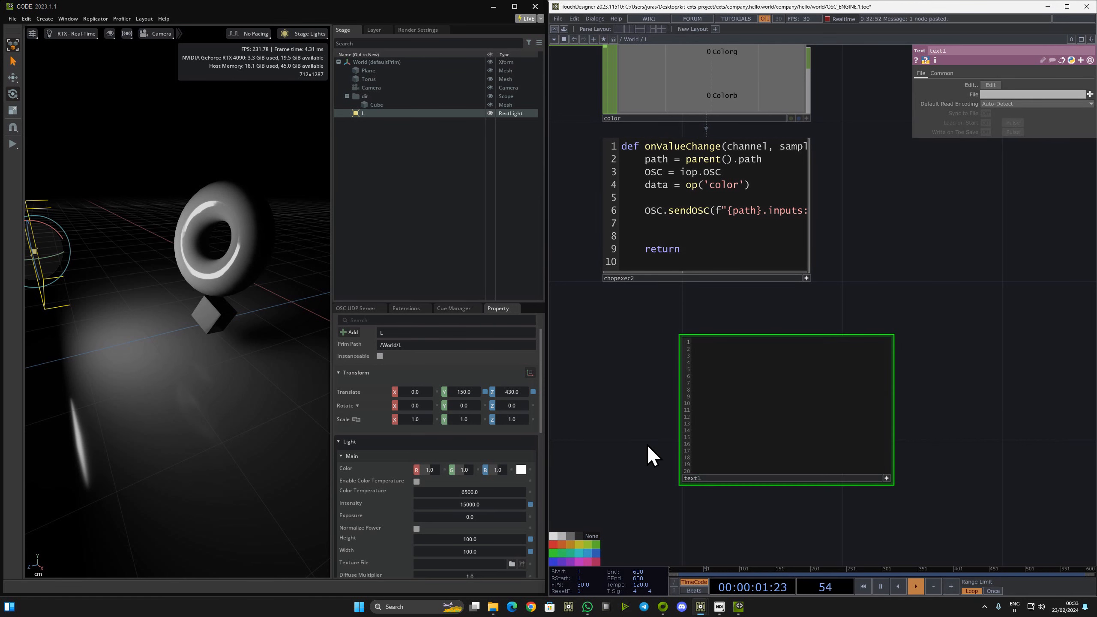
Examine how the chopexec2 script combines the parent path with inputs:color in its OSC address
{"action": "mouse_move", "coordinate": [636, 434]}
{"action": "left_mouse_down"}
{"action": "mouse_move", "coordinate": [629, 399]}
{"action": "mouse_move", "coordinate": [630, 420]}
{"action": "left_mouse_up"}
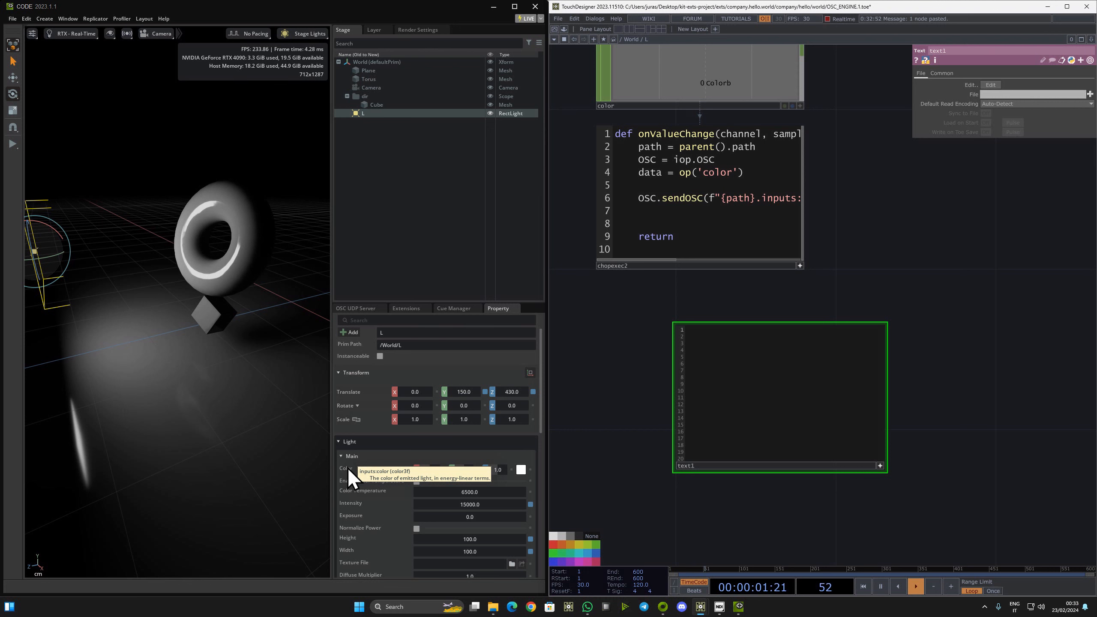
{"action": "scroll", "coordinate": [815, 136], "scroll_direction": "up", "scroll_amount": 2}
{"action": "scroll", "coordinate": [814, 147], "scroll_direction": "up", "scroll_amount": 1}
{"action": "left_click_drag", "start_coordinate": [671, 199], "coordinate": [616, 204]}
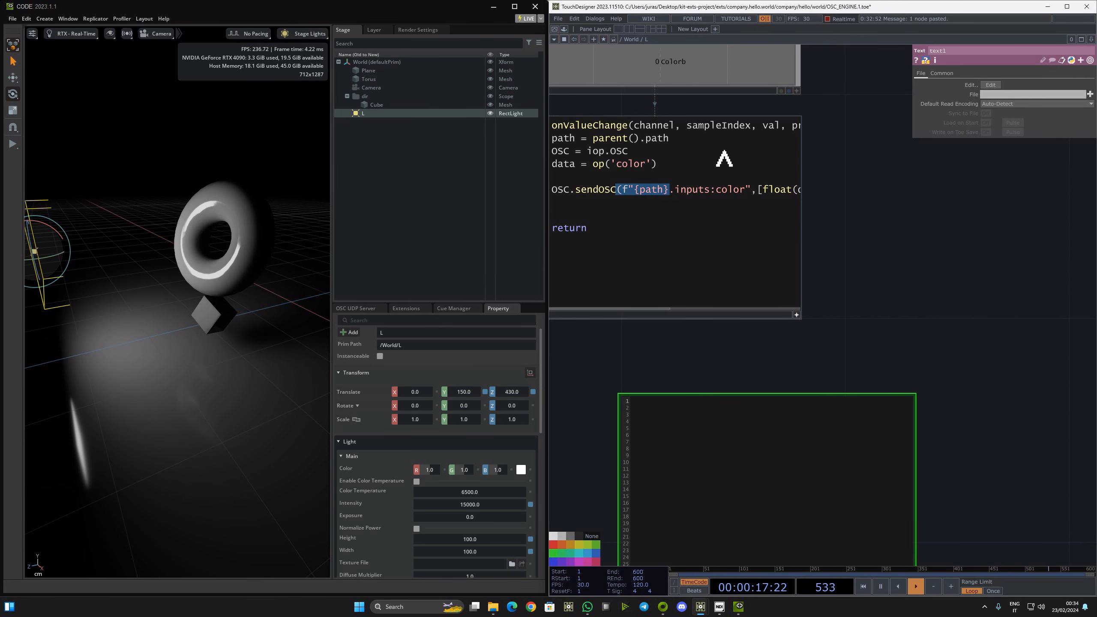
{"action": "left_click_drag", "start_coordinate": [639, 178], "coordinate": [703, 182]}
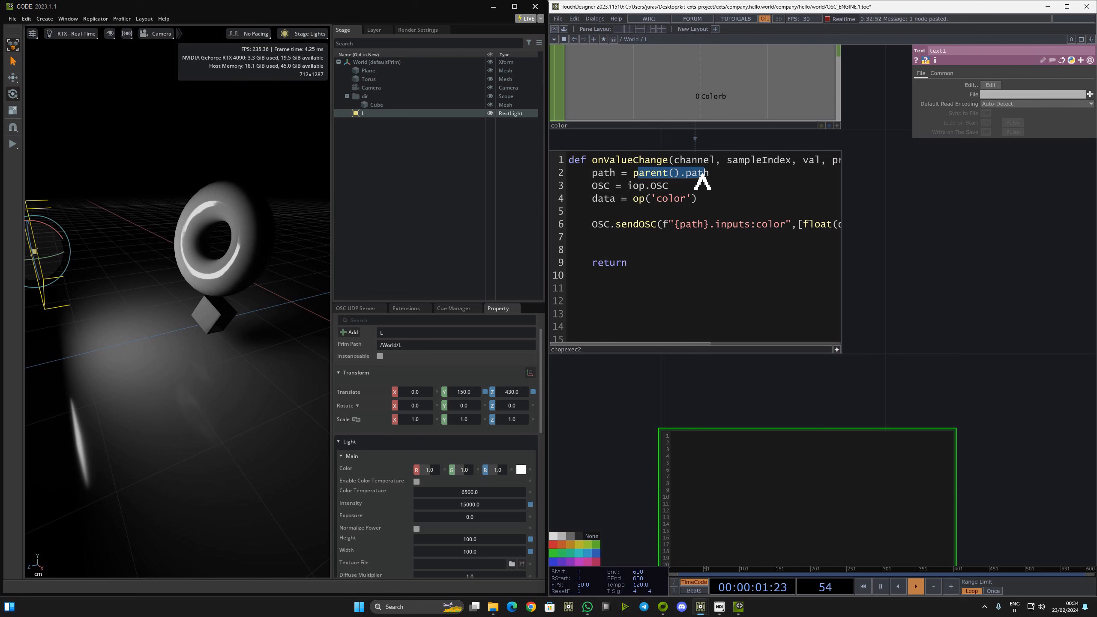
{"action": "left_click_drag", "start_coordinate": [908, 359], "coordinate": [902, 346]}
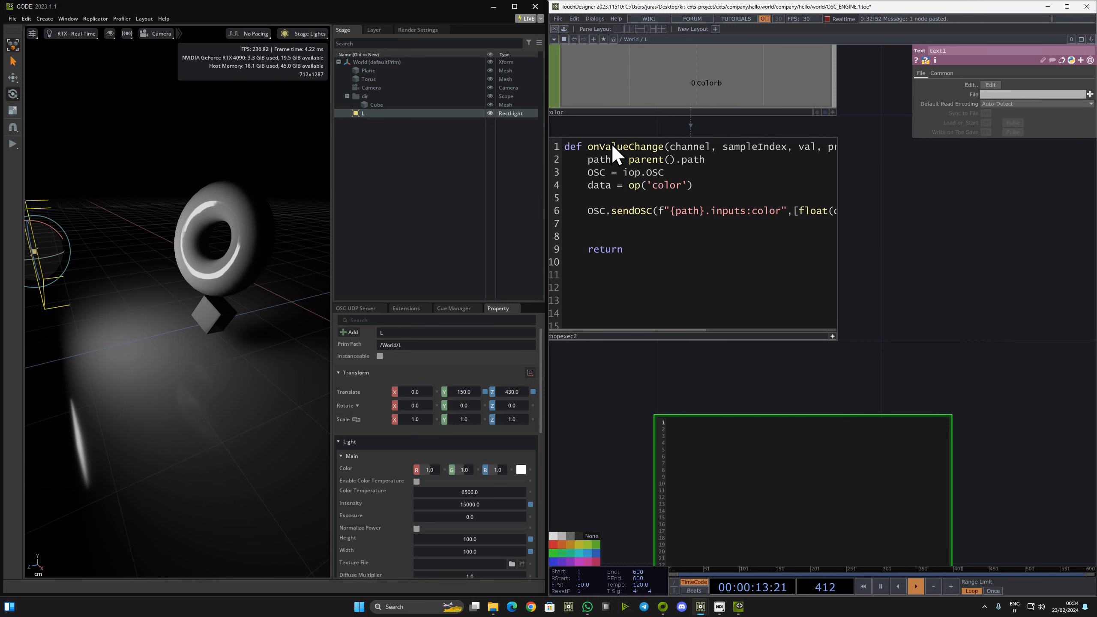
{"action": "left_click_drag", "start_coordinate": [919, 312], "coordinate": [857, 208]}
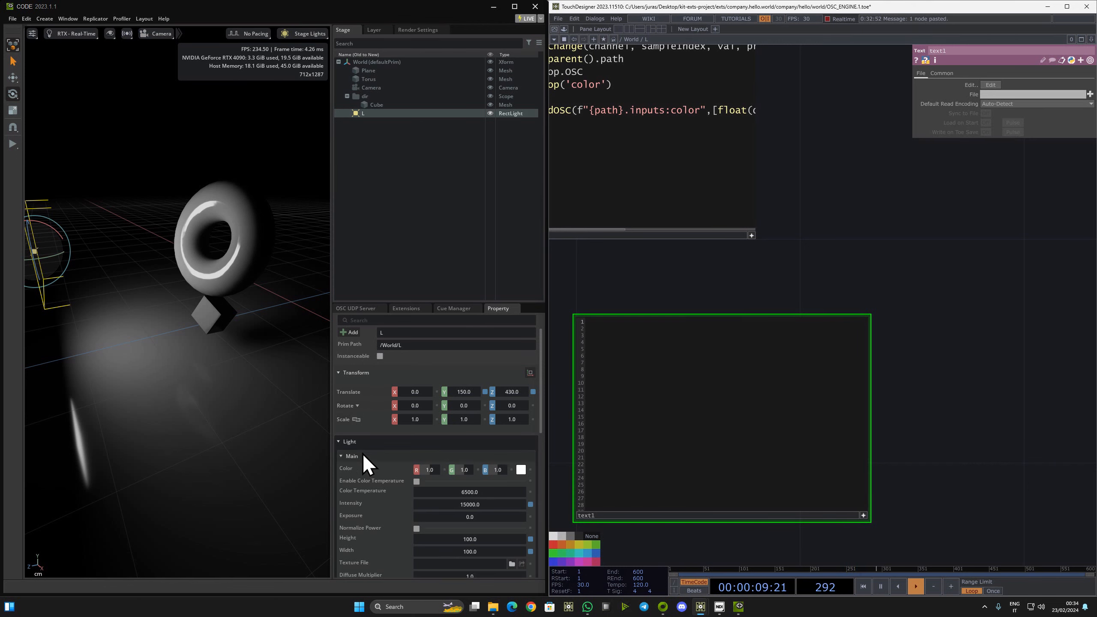
Copy the property path of the L light's Color attribute in Omniverse Code and paste it into the Text DAT in TouchDesigner
{"action": "right_click", "coordinate": [348, 473]}
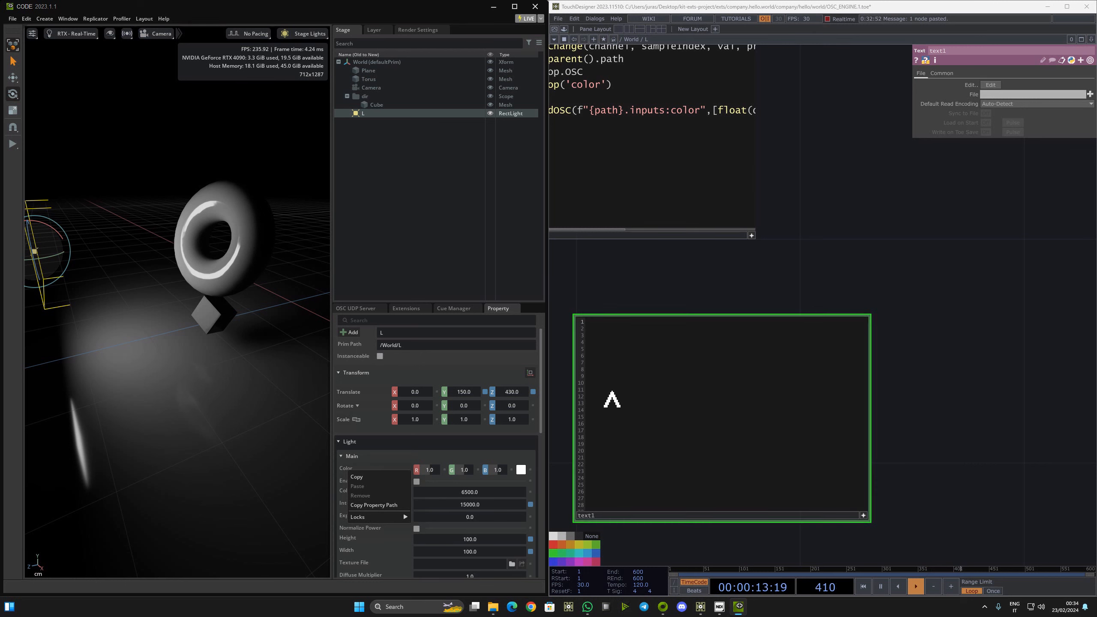
{"action": "left_click", "coordinate": [375, 506]}
{"action": "left_click", "coordinate": [626, 367]}
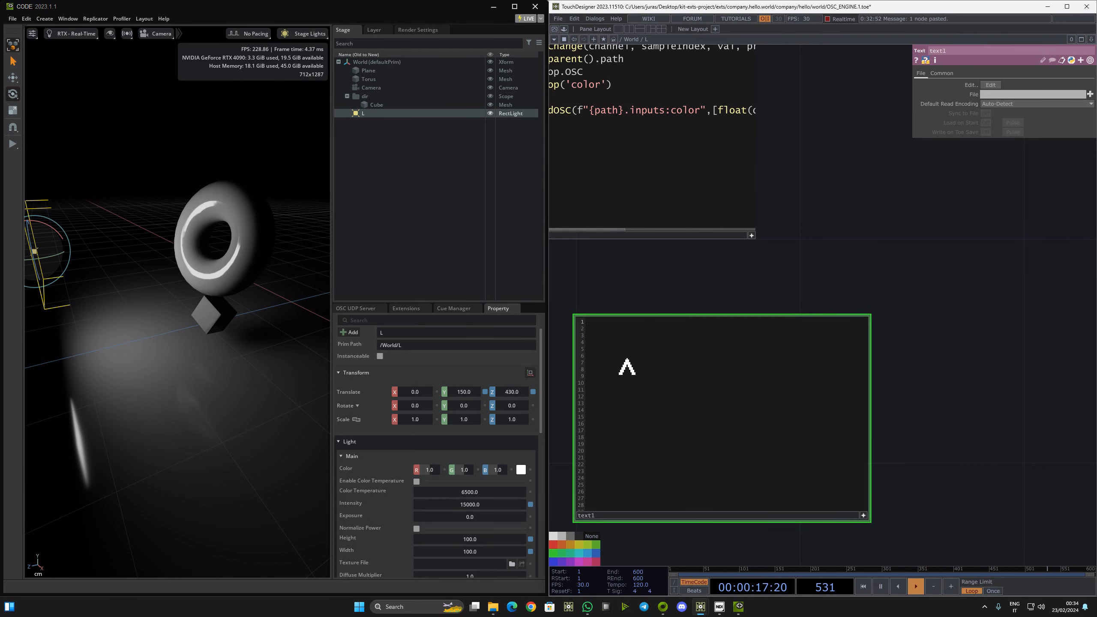
{"action": "key", "text": "ctrl+v"}
{"action": "scroll", "coordinate": [602, 341], "scroll_direction": "up", "scroll_amount": 3}
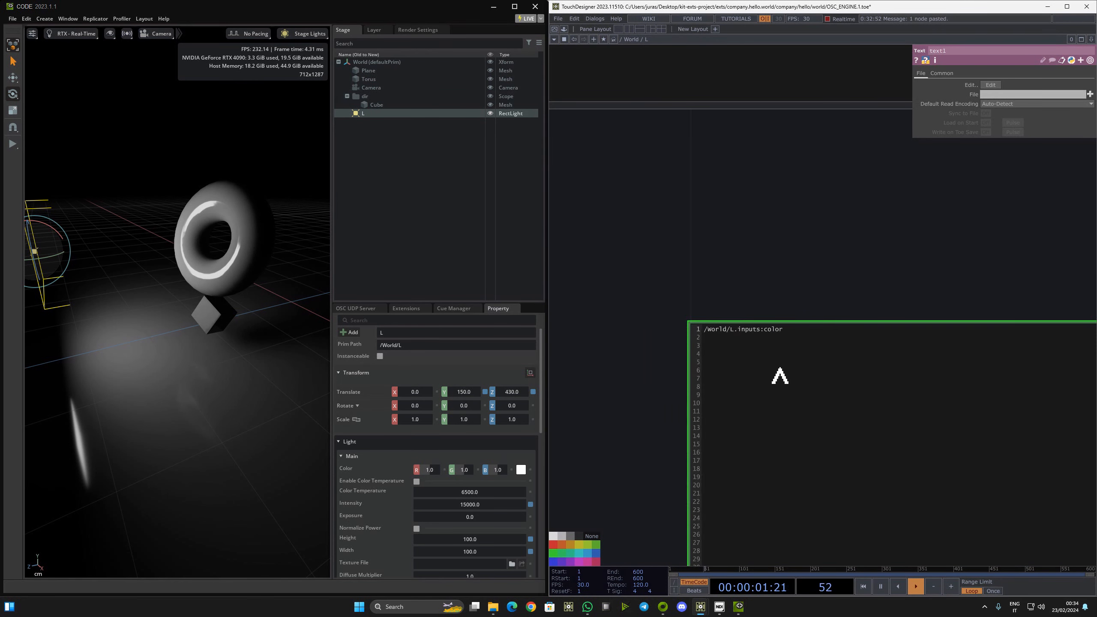
{"action": "scroll", "coordinate": [780, 376], "scroll_direction": "up", "scroll_amount": 4}
{"action": "left_click_drag", "start_coordinate": [884, 265], "coordinate": [800, 143]}
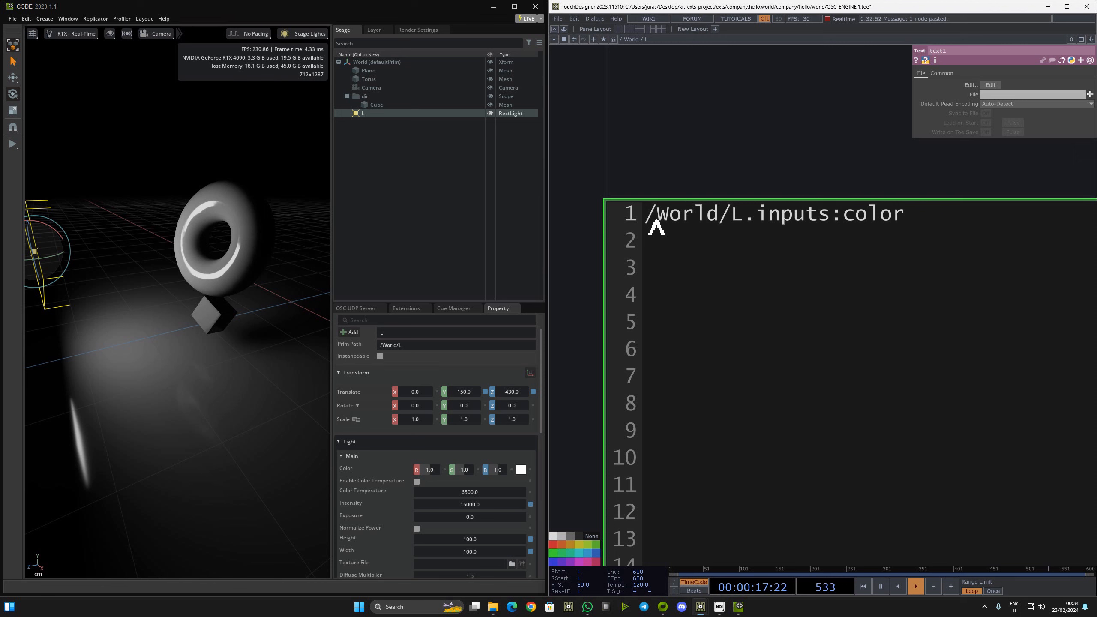
Examine the pasted property path's structure: leading slash, prim path, dot separator and attribute name
{"action": "left_click_drag", "start_coordinate": [658, 221], "coordinate": [636, 222]}
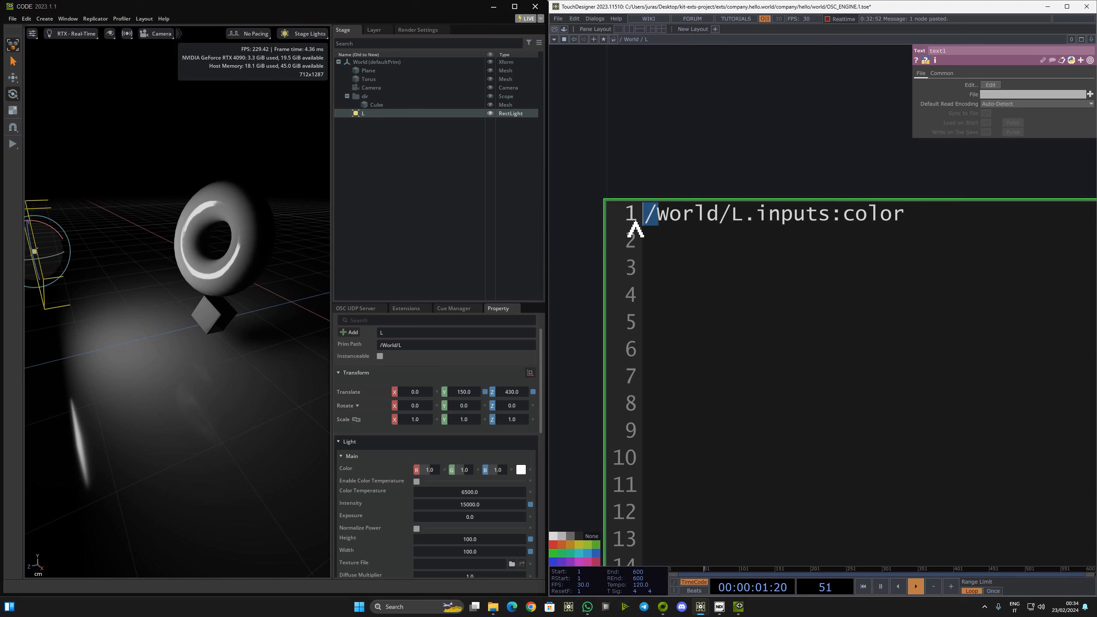
{"action": "left_click", "coordinate": [749, 224]}
{"action": "left_click_drag", "start_coordinate": [746, 224], "coordinate": [752, 222]}
{"action": "left_click", "coordinate": [750, 222]}
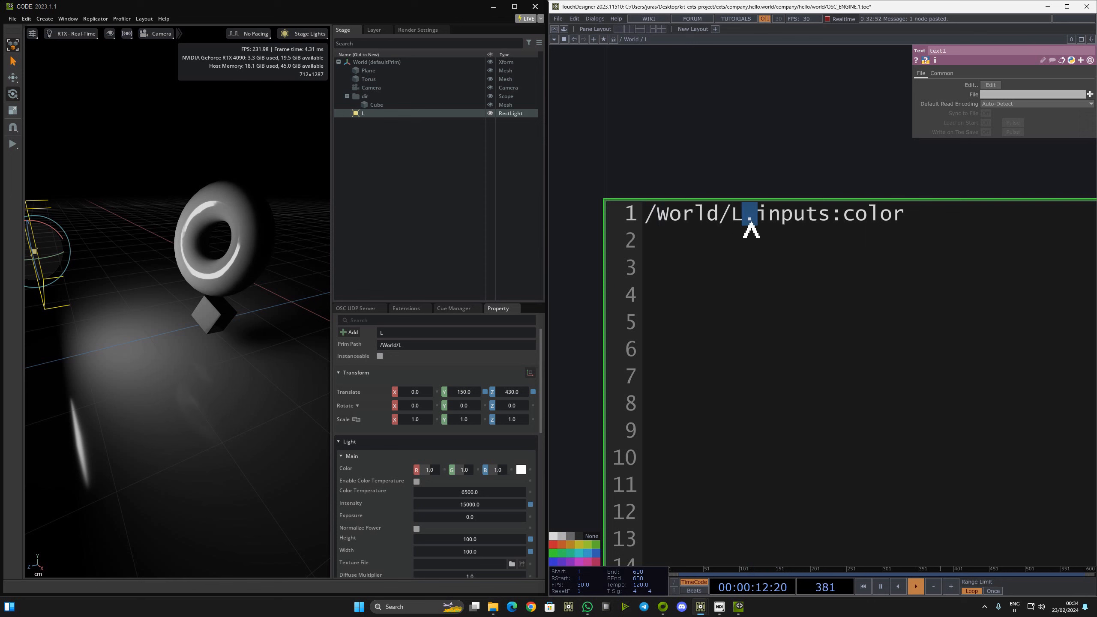
{"action": "left_click", "coordinate": [647, 220]}
{"action": "left_click_drag", "start_coordinate": [647, 224], "coordinate": [757, 223]}
{"action": "left_click", "coordinate": [748, 224]}
{"action": "left_click_drag", "start_coordinate": [841, 222], "coordinate": [924, 221]}
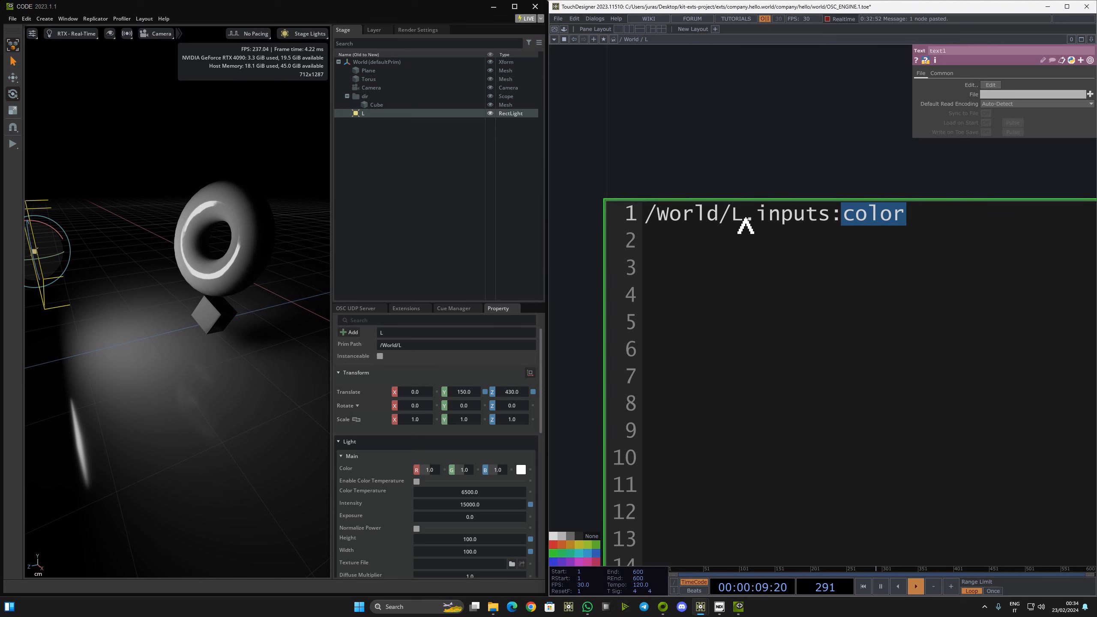
{"action": "left_click_drag", "start_coordinate": [650, 227], "coordinate": [937, 231]}
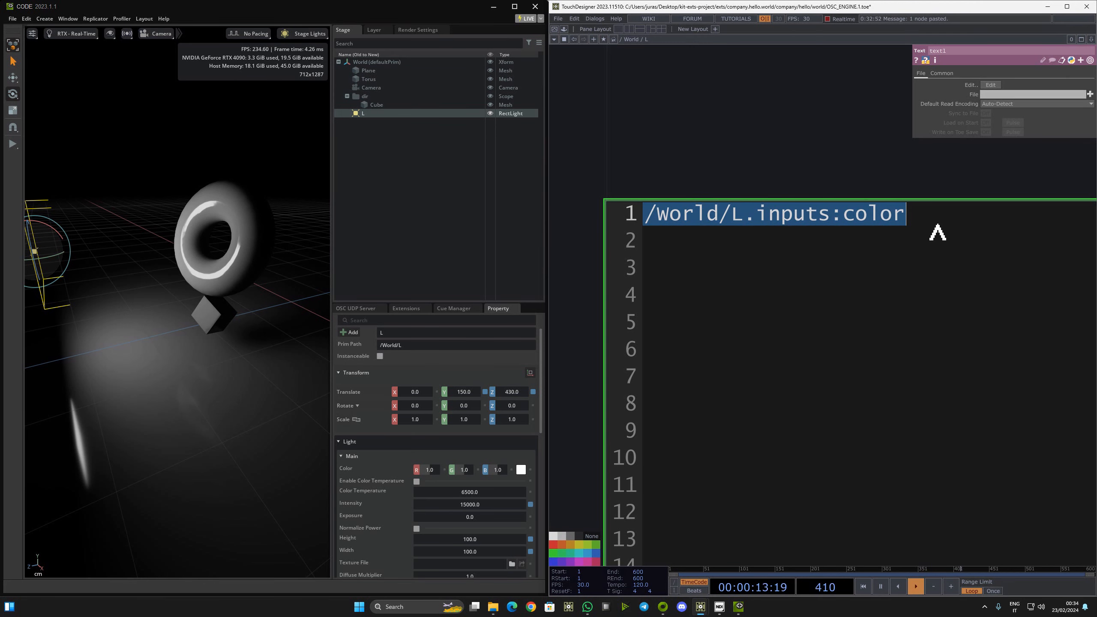
{"action": "left_click", "coordinate": [699, 168]}
Delete the Text DAT holding the pasted property path
{"action": "middle_click_drag", "start_coordinate": [680, 227], "coordinate": [685, 199]}
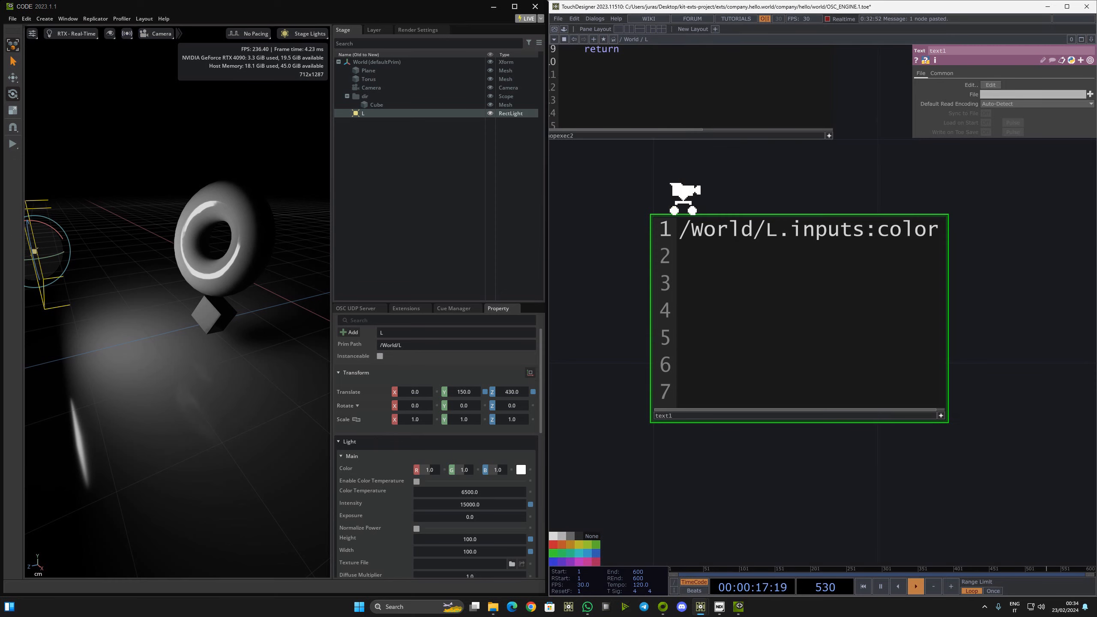
{"action": "left_click_drag", "start_coordinate": [685, 199], "coordinate": [788, 406]}
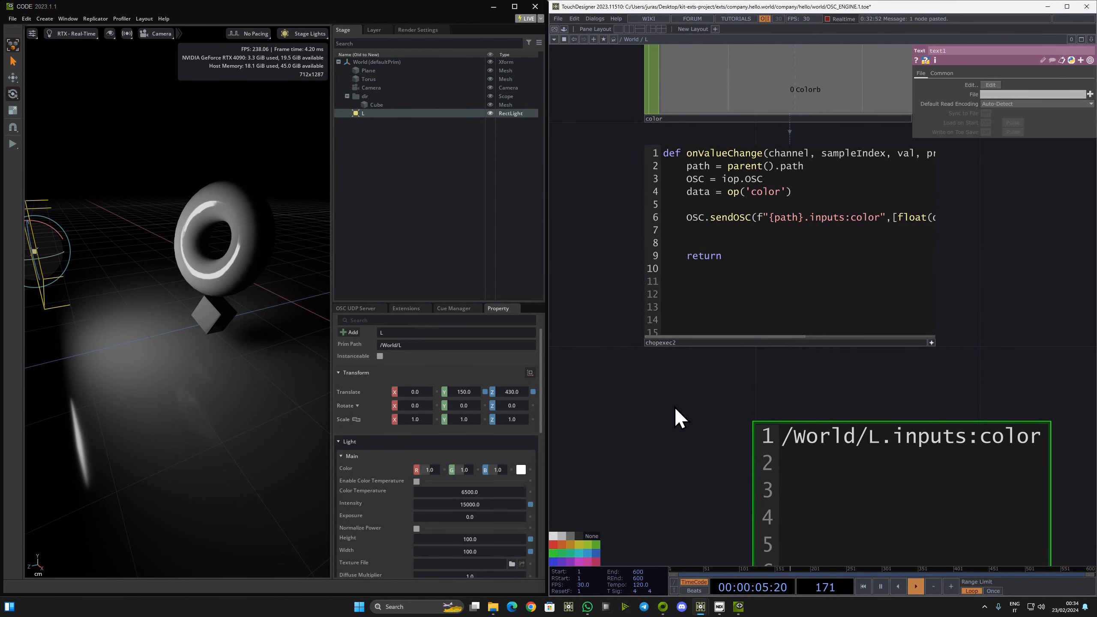
{"action": "scroll", "coordinate": [693, 473], "scroll_direction": "down", "scroll_amount": 5}
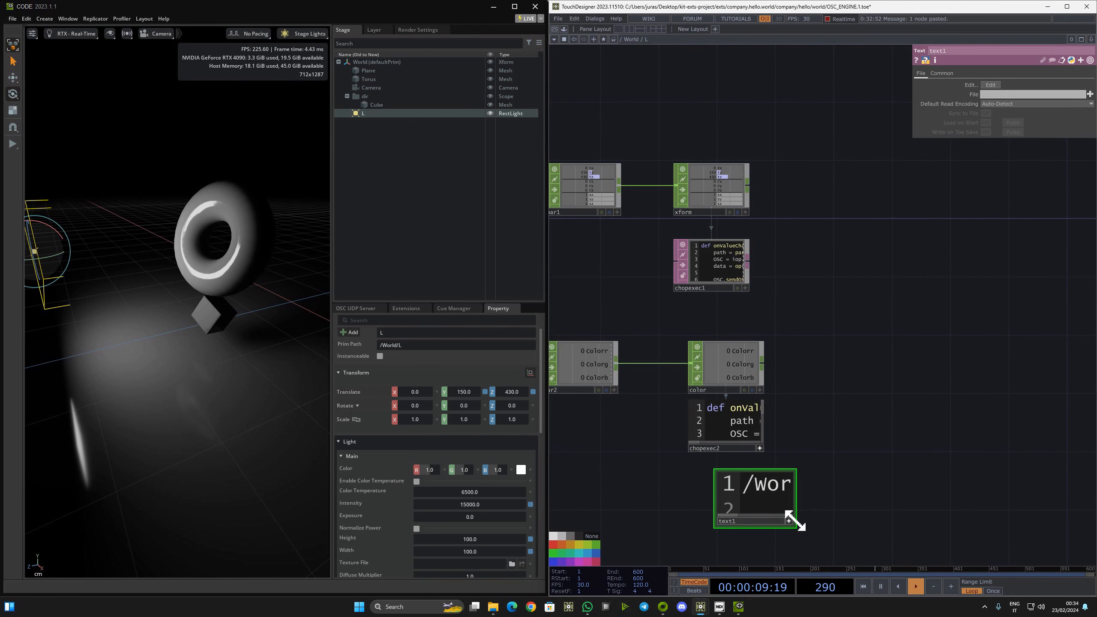
{"action": "key", "text": "Delete"}
Open L's component parameters, set its custom color to about 0.597, 0.314, 0.3185, and close the color and parameter windows
{"action": "left_click_drag", "start_coordinate": [921, 342], "coordinate": [1077, 329]}
{"action": "left_click", "coordinate": [646, 39]}
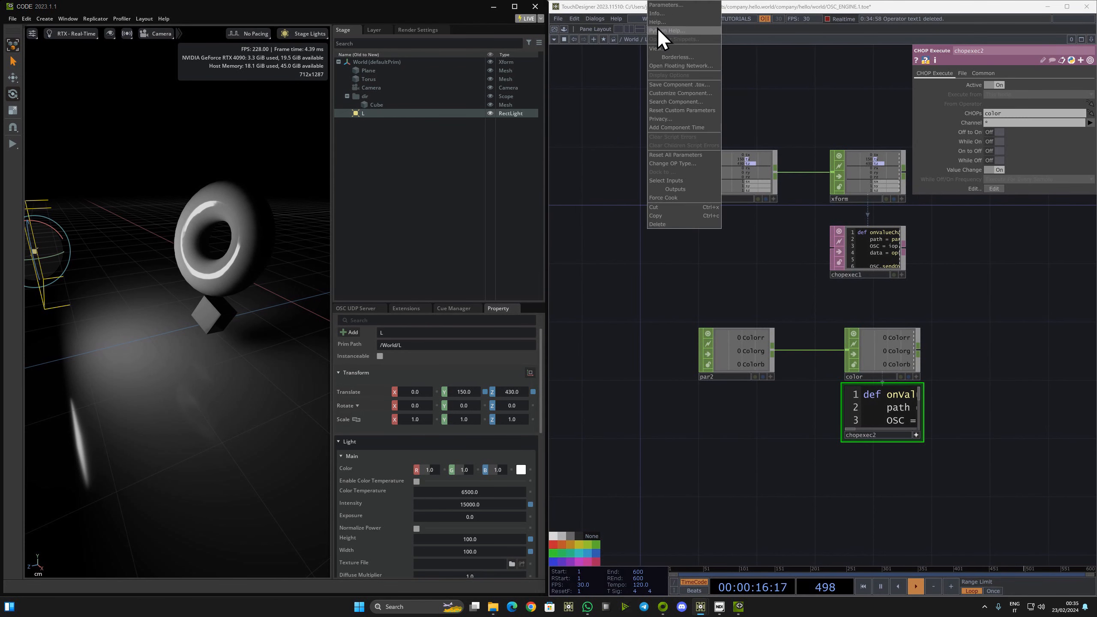
{"action": "left_click", "coordinate": [681, 8]}
{"action": "left_click", "coordinate": [686, 65]}
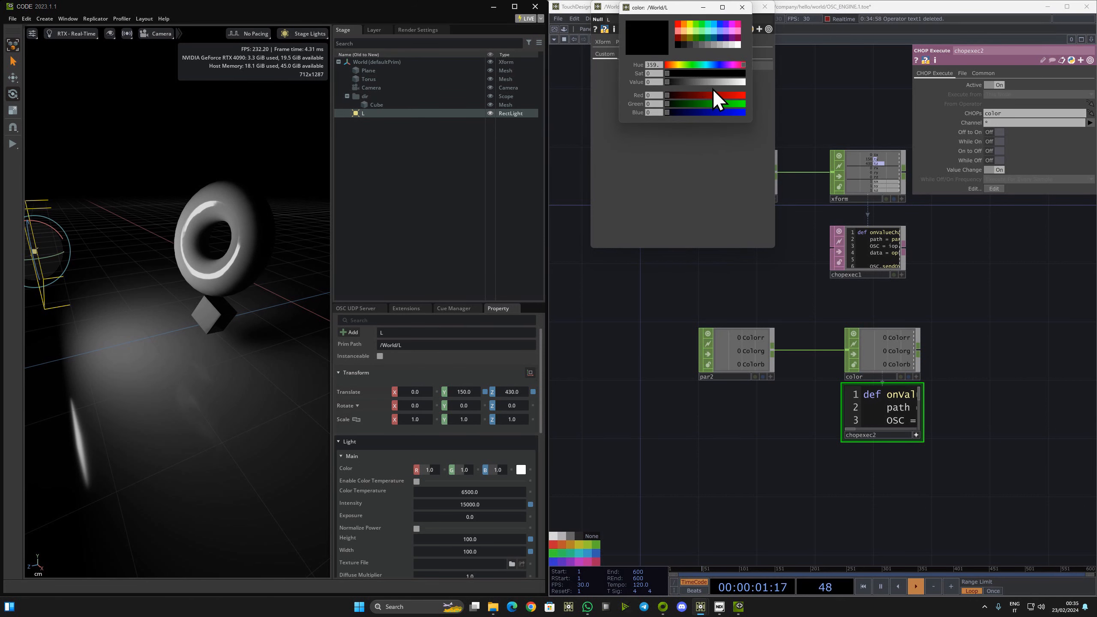
{"action": "left_click_drag", "start_coordinate": [668, 82], "coordinate": [621, 130]}
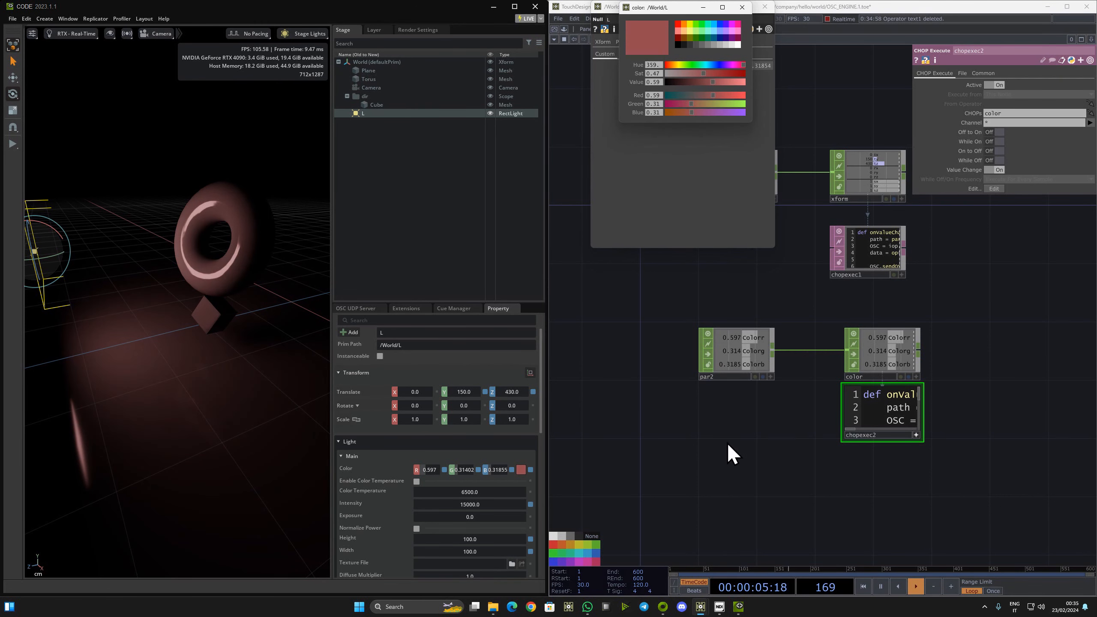
{"action": "left_click", "coordinate": [706, 7]}
{"action": "left_click", "coordinate": [728, 6]}
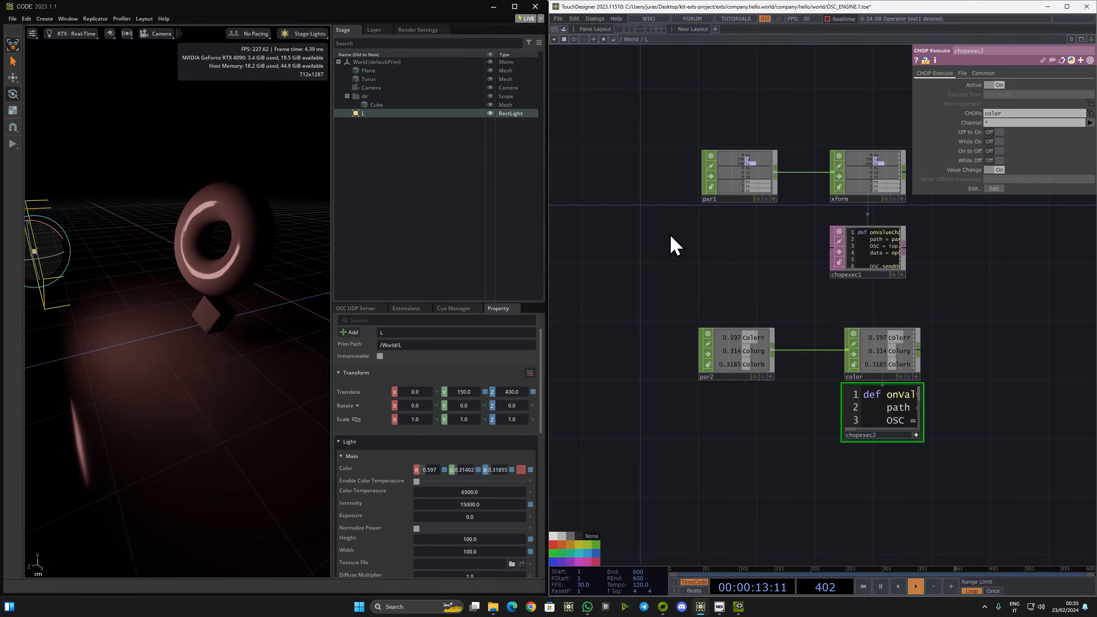
Return to the parent World network and add an LFO CHOP beside the Torus Null
{"action": "left_click_drag", "start_coordinate": [670, 236], "coordinate": [823, 351]}
{"action": "key", "text": "u"}
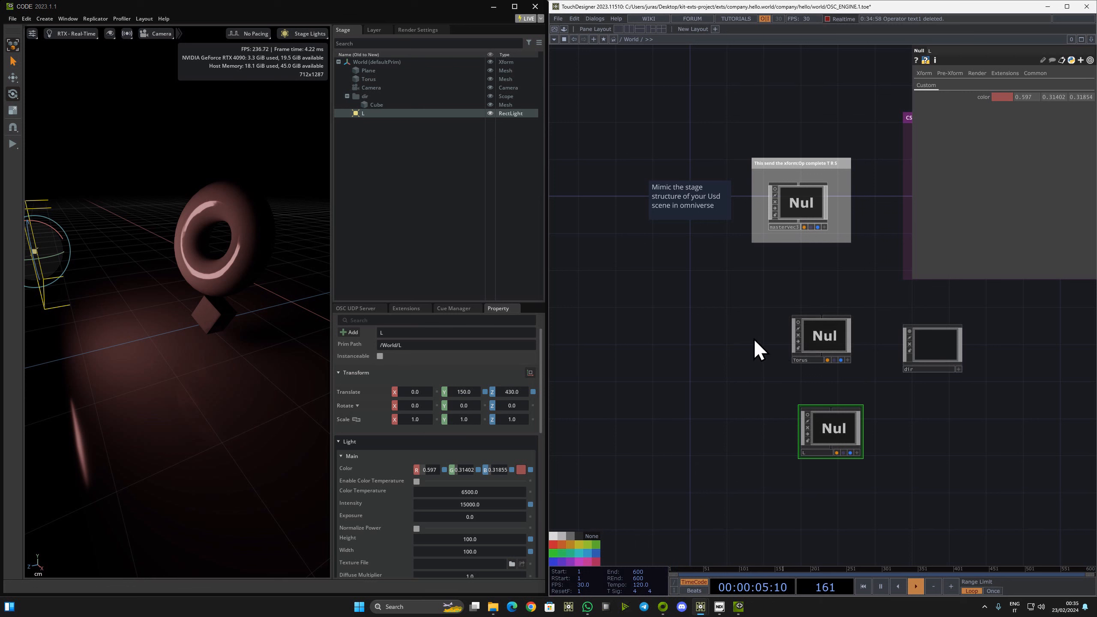
{"action": "key", "text": "Tab"}
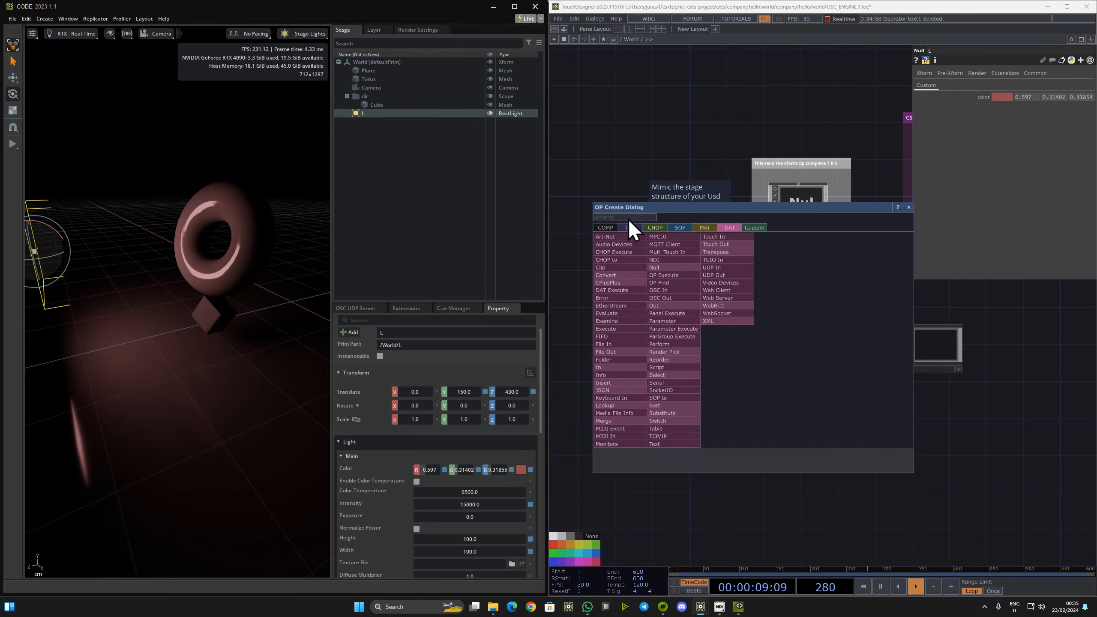
{"action": "type", "text": "ra"}
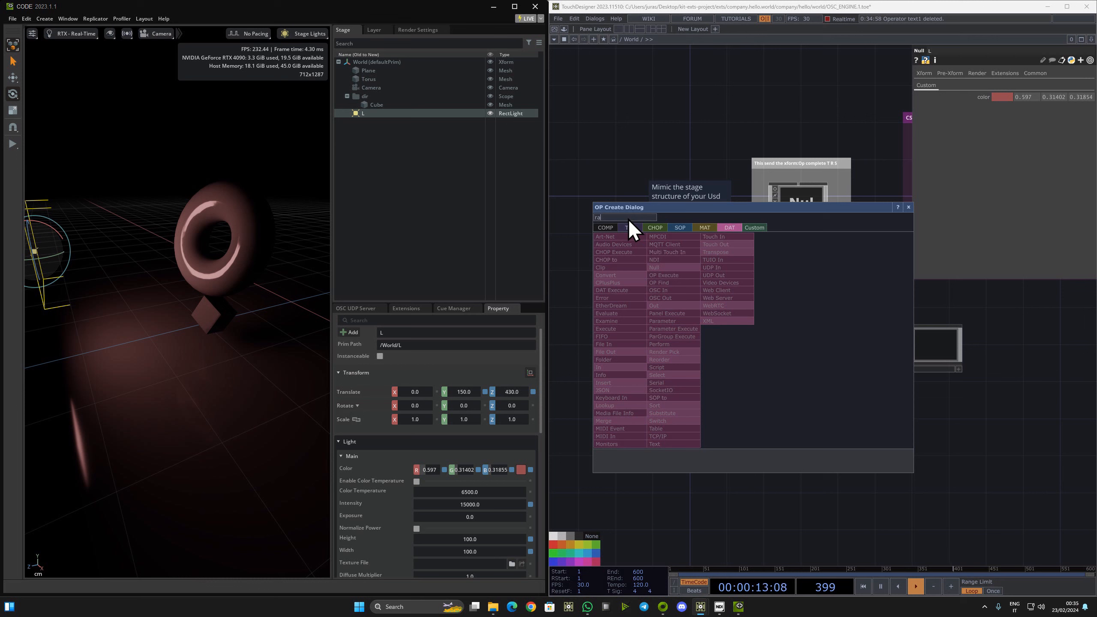
{"action": "left_click", "coordinate": [652, 227]}
{"action": "key", "text": "BackSpace"}
{"action": "key", "text": "BackSpace"}
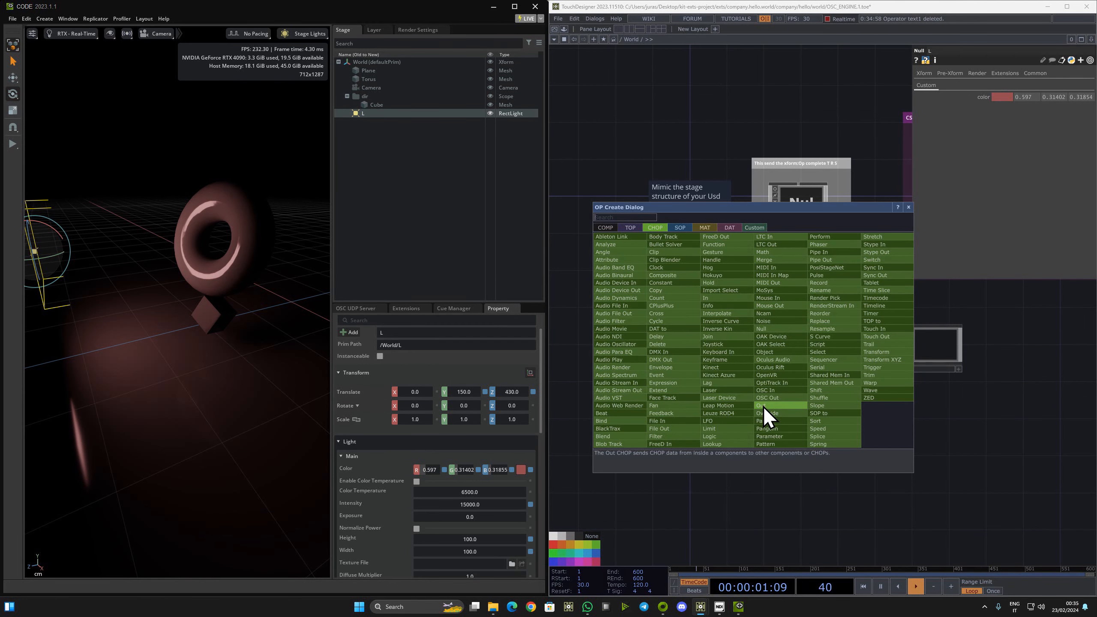
{"action": "left_click", "coordinate": [723, 420]}
{"action": "left_click", "coordinate": [725, 363]}
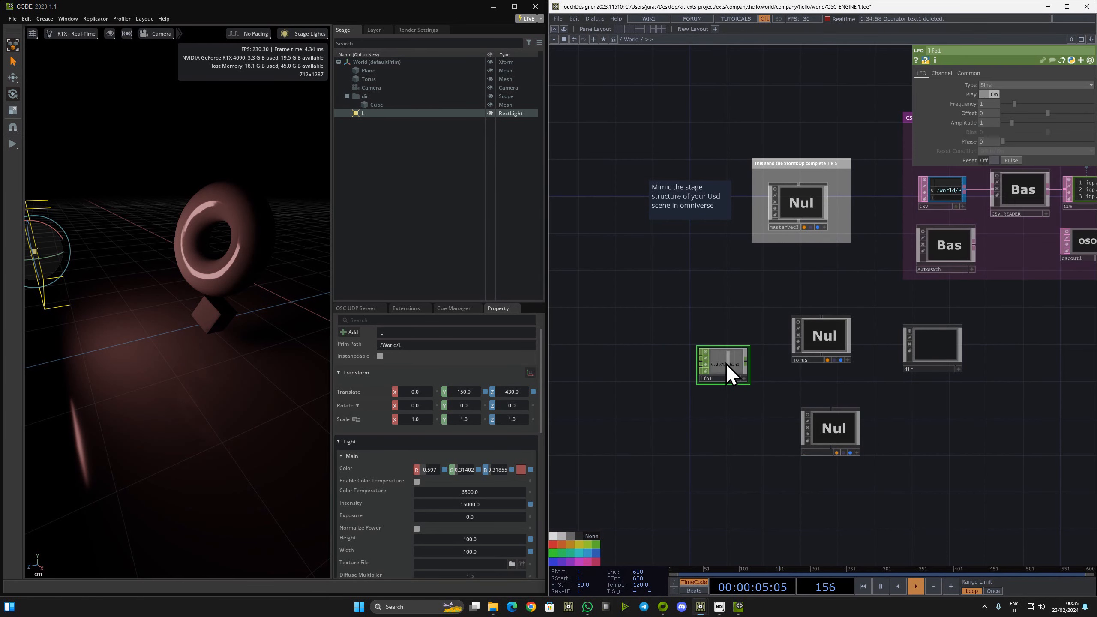
Set the LFO's type to Ramp and move the Torus Null closer to it
{"action": "left_click", "coordinate": [1021, 84]}
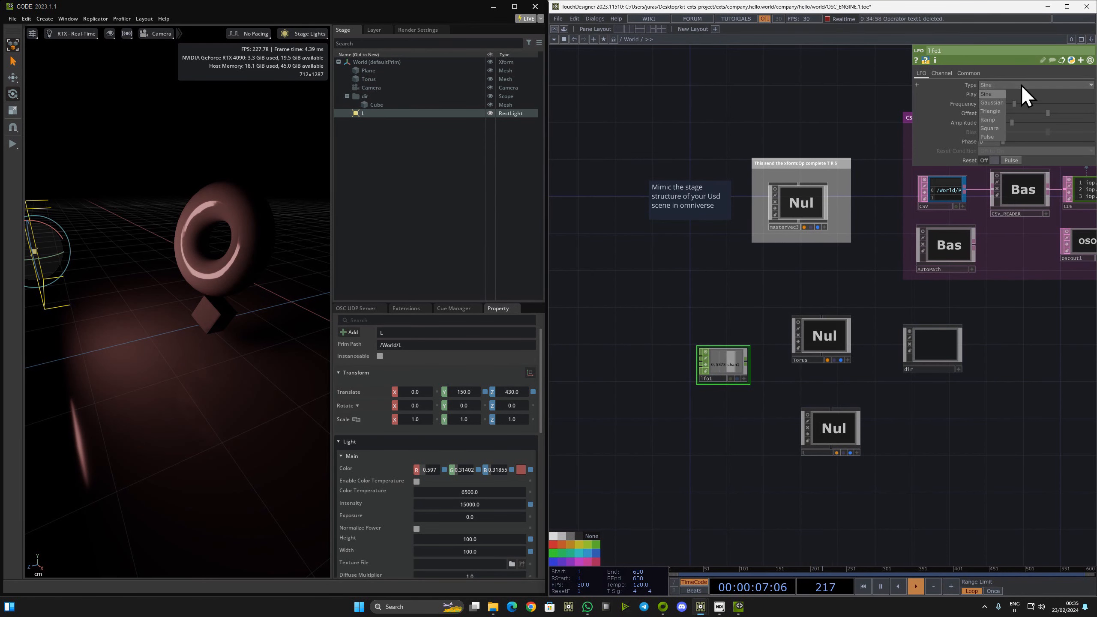
{"action": "left_click", "coordinate": [997, 121]}
{"action": "left_click_drag", "start_coordinate": [801, 339], "coordinate": [782, 357]}
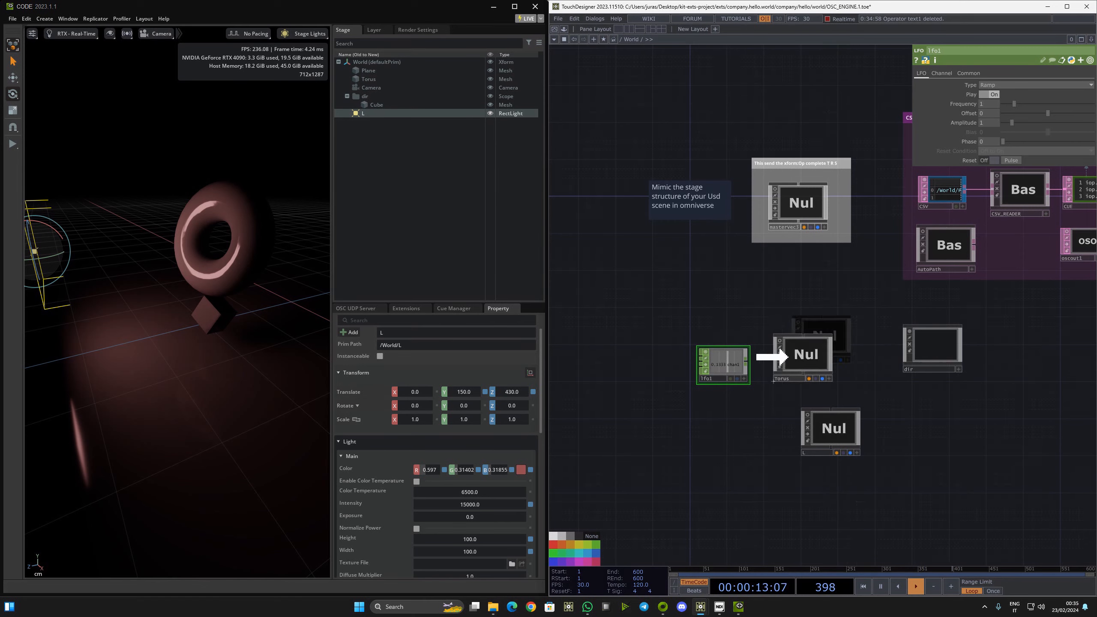
Open the LFO CHOP's viewer in a floating window and place it above the node, beside the Torus Null
{"action": "scroll", "coordinate": [782, 358], "scroll_direction": "up", "scroll_amount": 5}
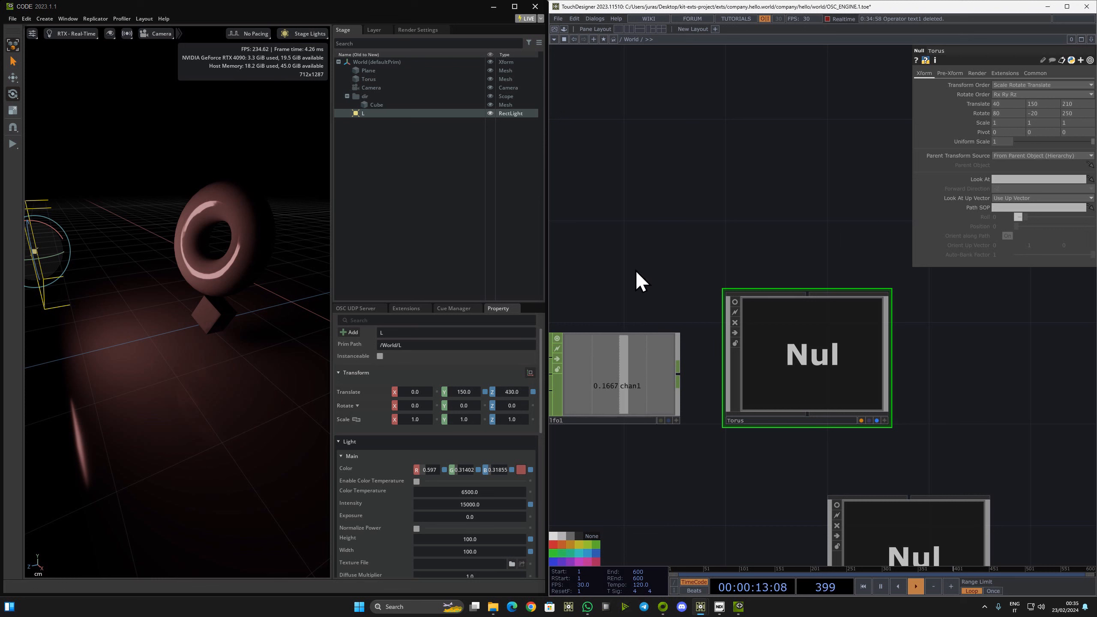
{"action": "left_click_drag", "start_coordinate": [593, 279], "coordinate": [652, 259]}
{"action": "left_click_drag", "start_coordinate": [673, 355], "coordinate": [648, 330]}
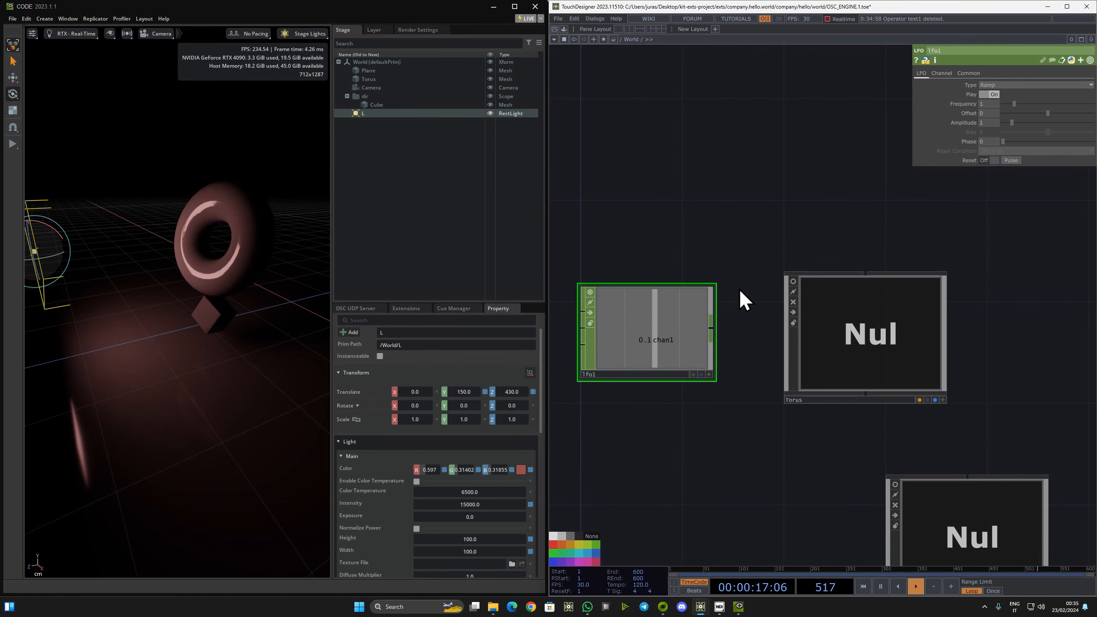
{"action": "right_click", "coordinate": [650, 331]}
{"action": "left_click", "coordinate": [669, 327]}
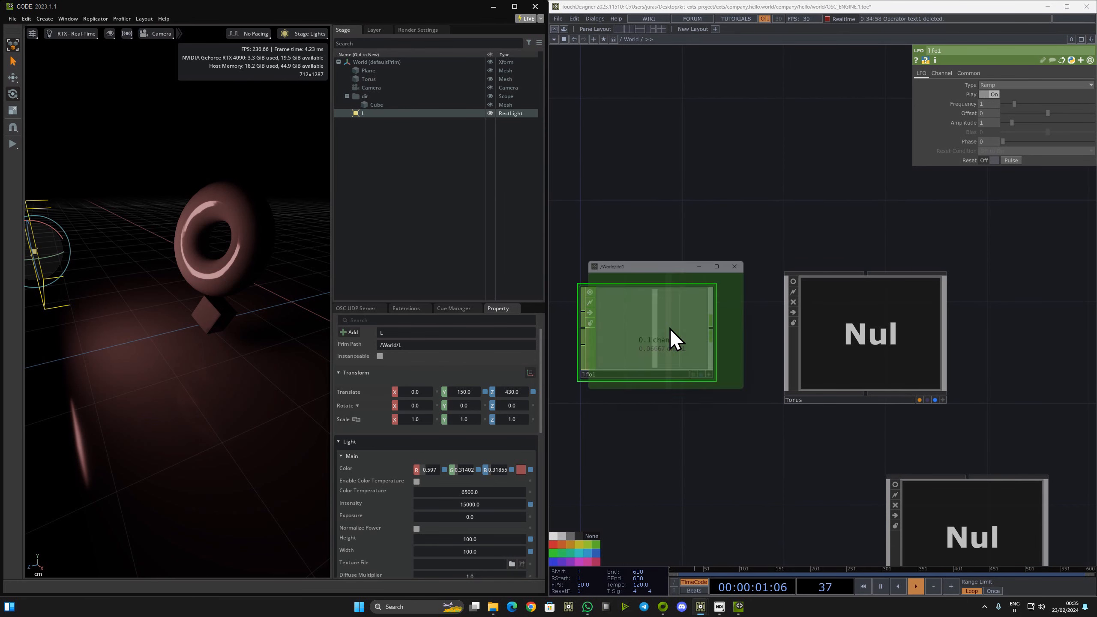
{"action": "left_click_drag", "start_coordinate": [705, 264], "coordinate": [717, 159]}
Drive the Torus Null's Z rotation with the CHOP reference op('lfo1')['chan1']*360 and lower the LFO's frequency
{"action": "left_click", "coordinate": [795, 309]}
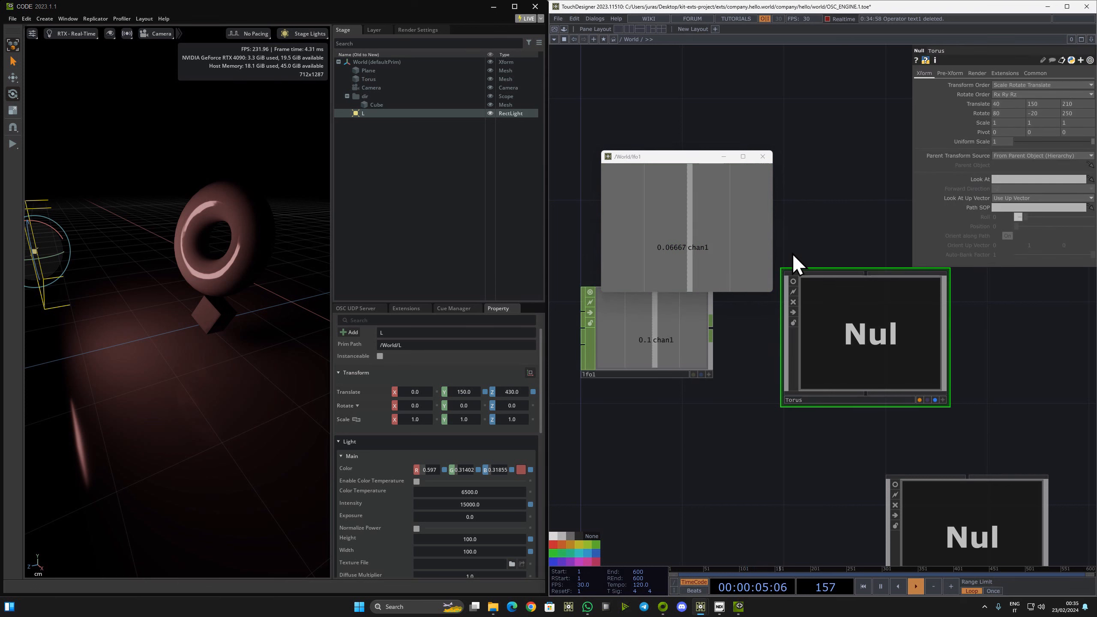
{"action": "left_click_drag", "start_coordinate": [703, 227], "coordinate": [1084, 113]}
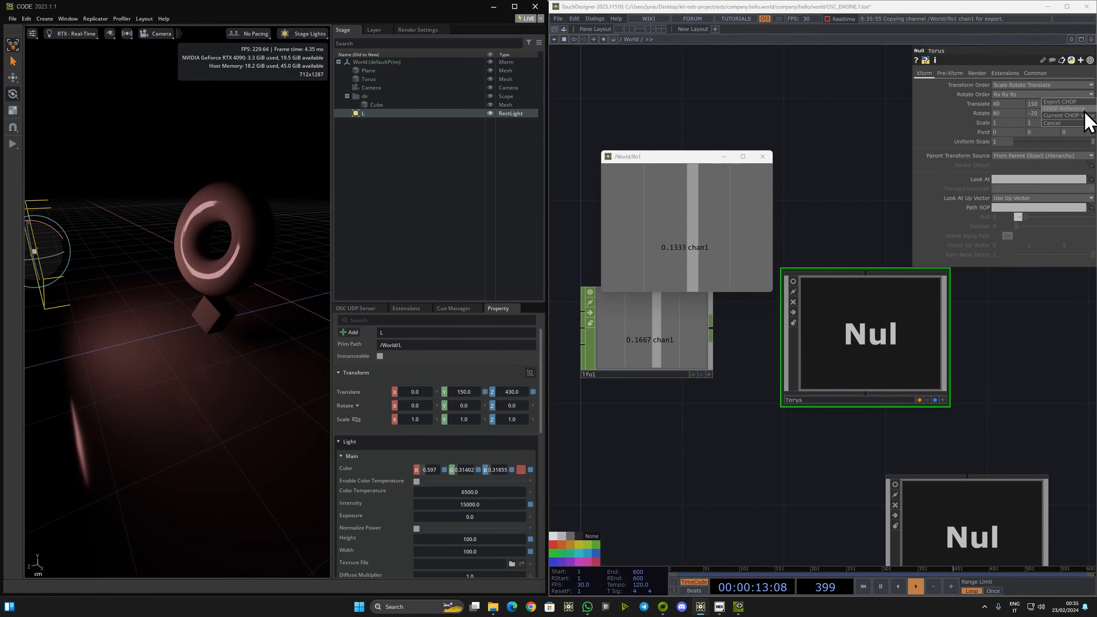
{"action": "left_click", "coordinate": [1084, 112]}
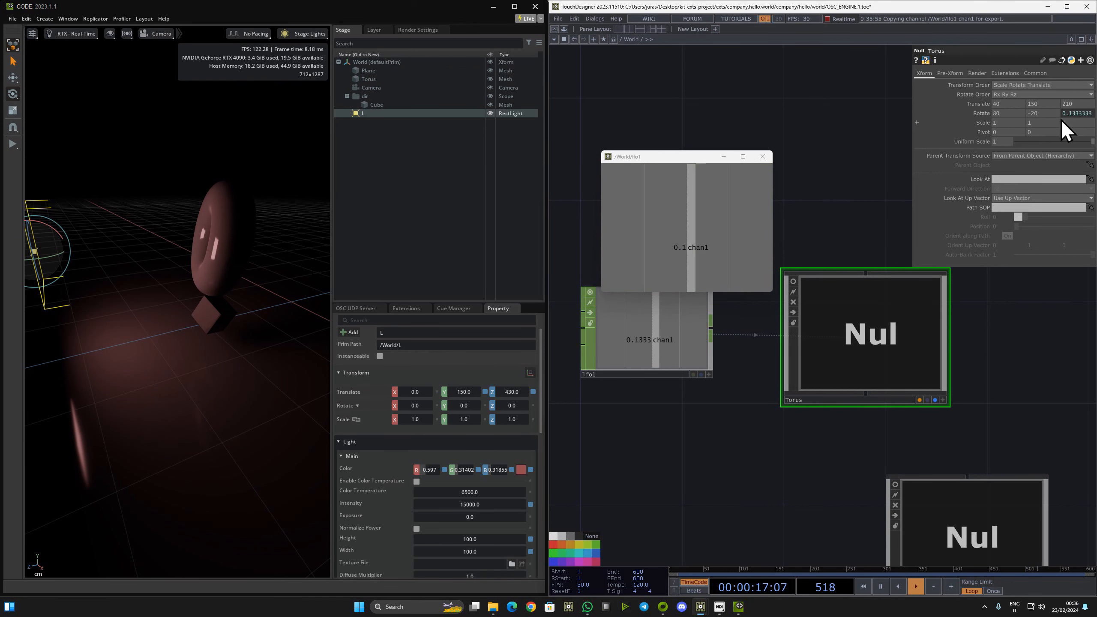
{"action": "left_click", "coordinate": [1071, 111]}
{"action": "type", "text": "*360"}
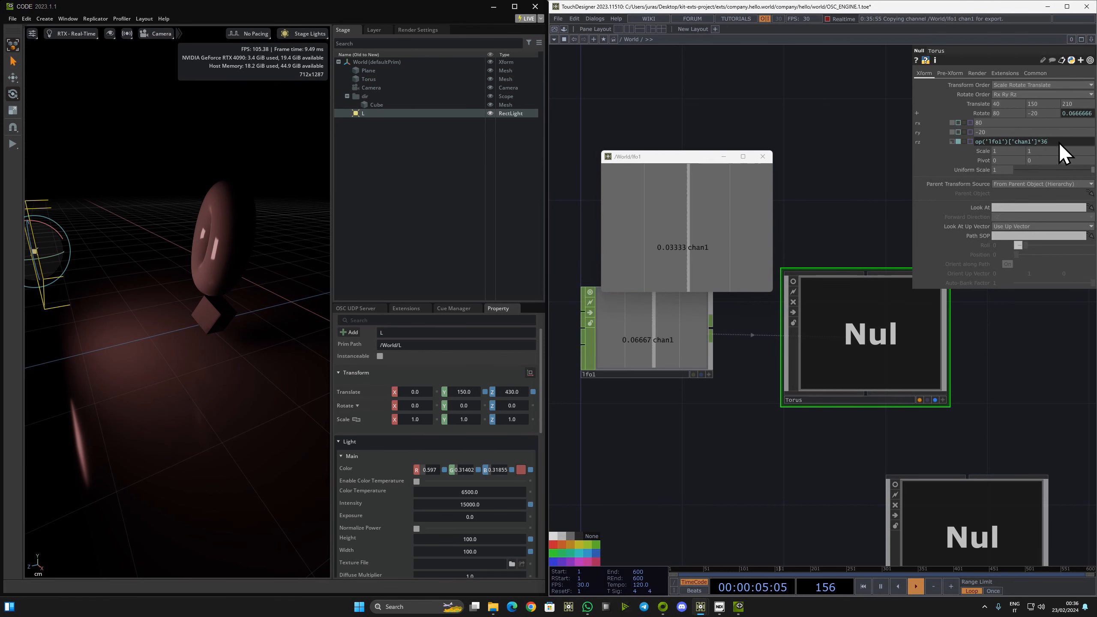
{"action": "key", "text": "Return"}
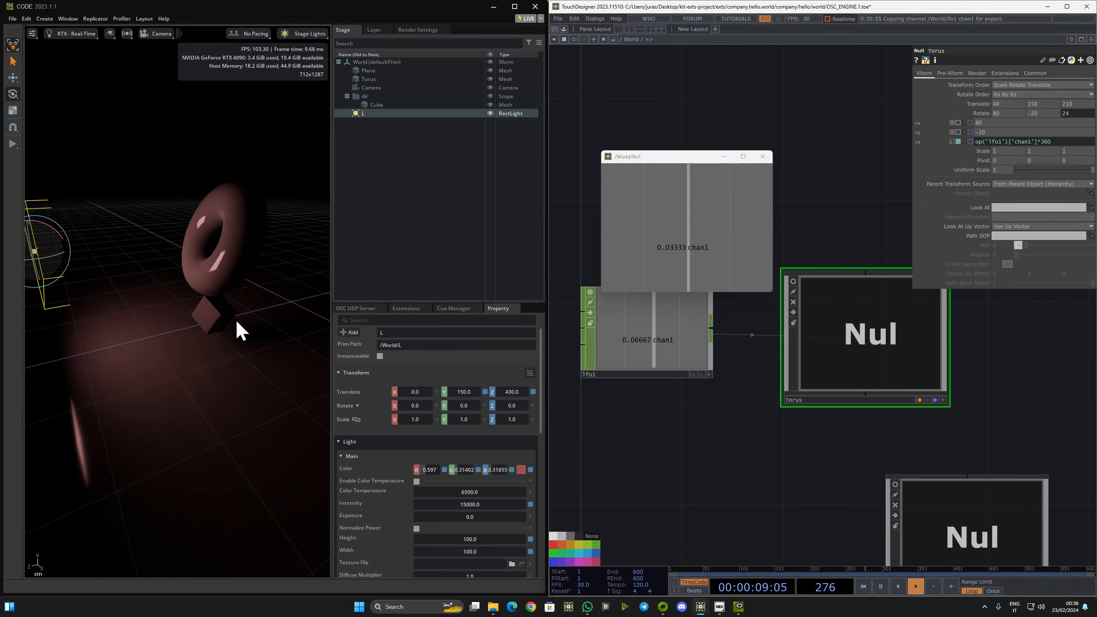
{"action": "left_click", "coordinate": [656, 346]}
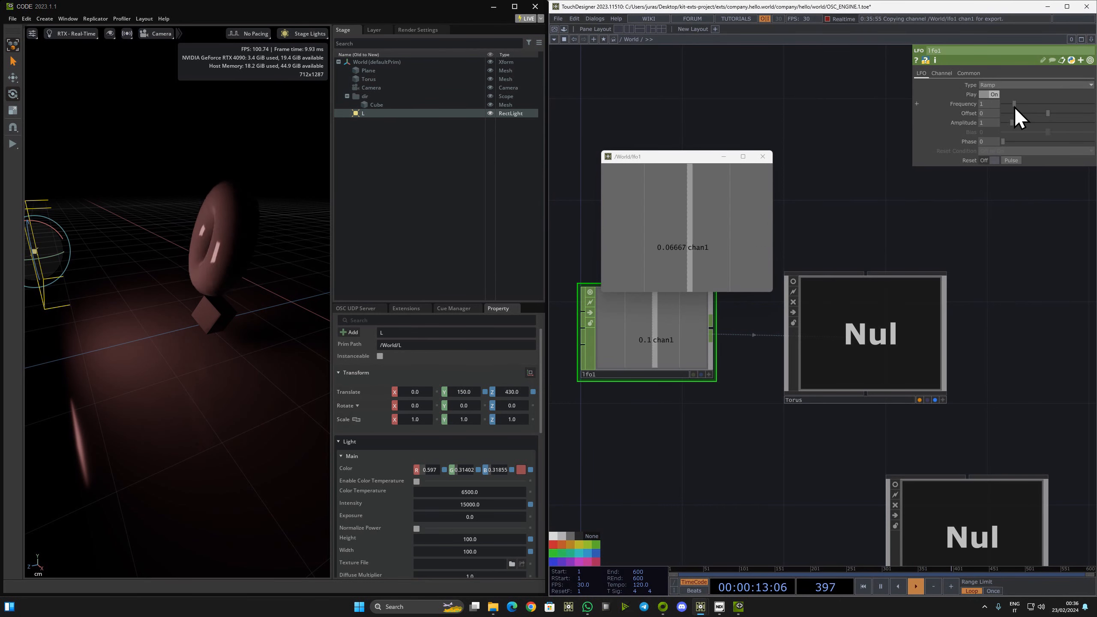
Reference the LFO's chan1 in the Torus Null's Y rotation, copy the expression, and restore the Y rotation to -20
{"action": "left_click", "coordinate": [913, 360]}
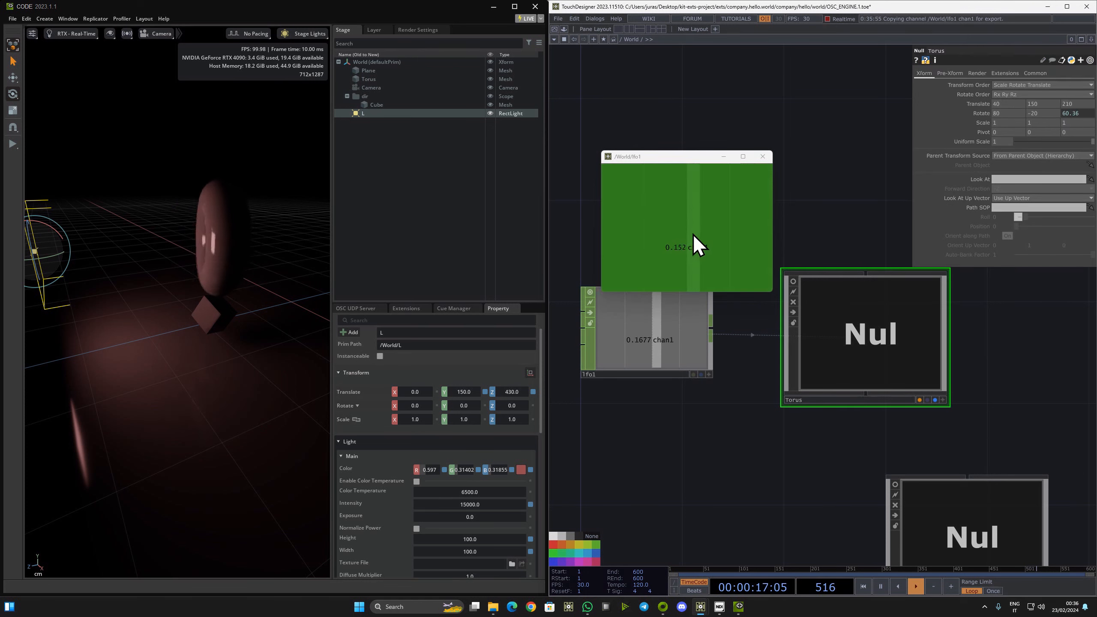
{"action": "left_click_drag", "start_coordinate": [693, 235], "coordinate": [1055, 114]}
{"action": "left_click", "coordinate": [1057, 116]}
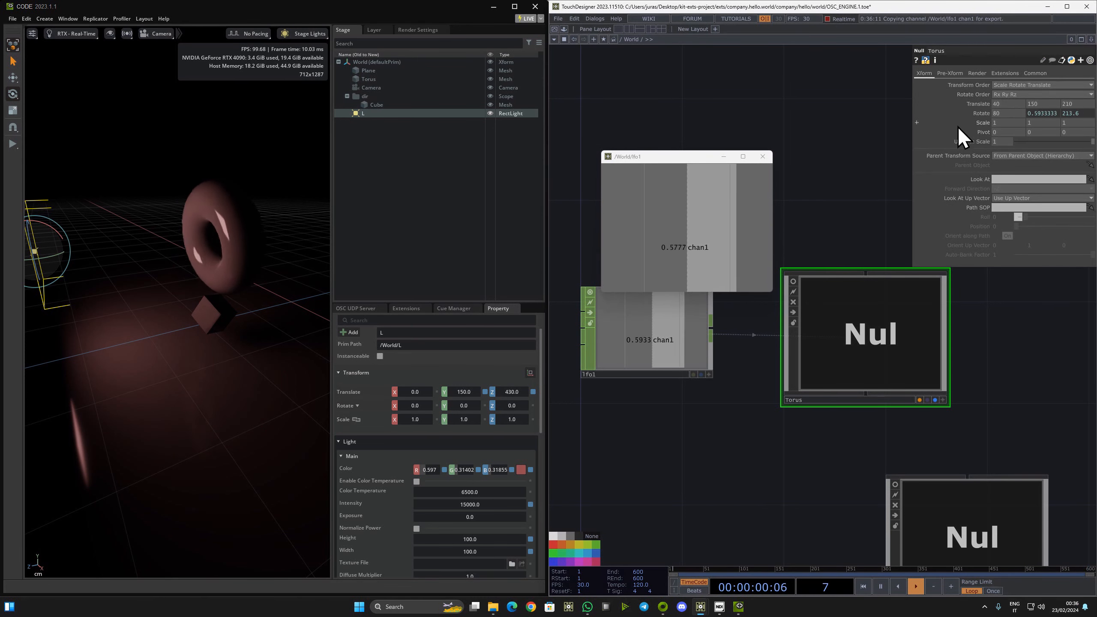
{"action": "left_click", "coordinate": [1043, 112]}
{"action": "key", "text": "ctrl+c"}
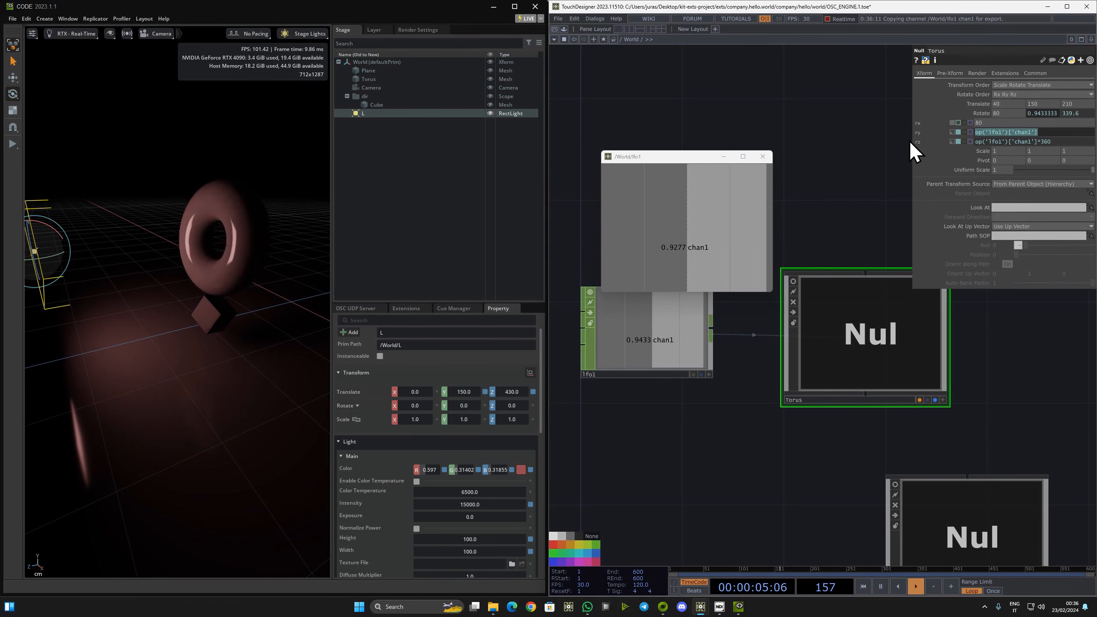
{"action": "type", "text": "-20"}
{"action": "key", "text": "Return"}
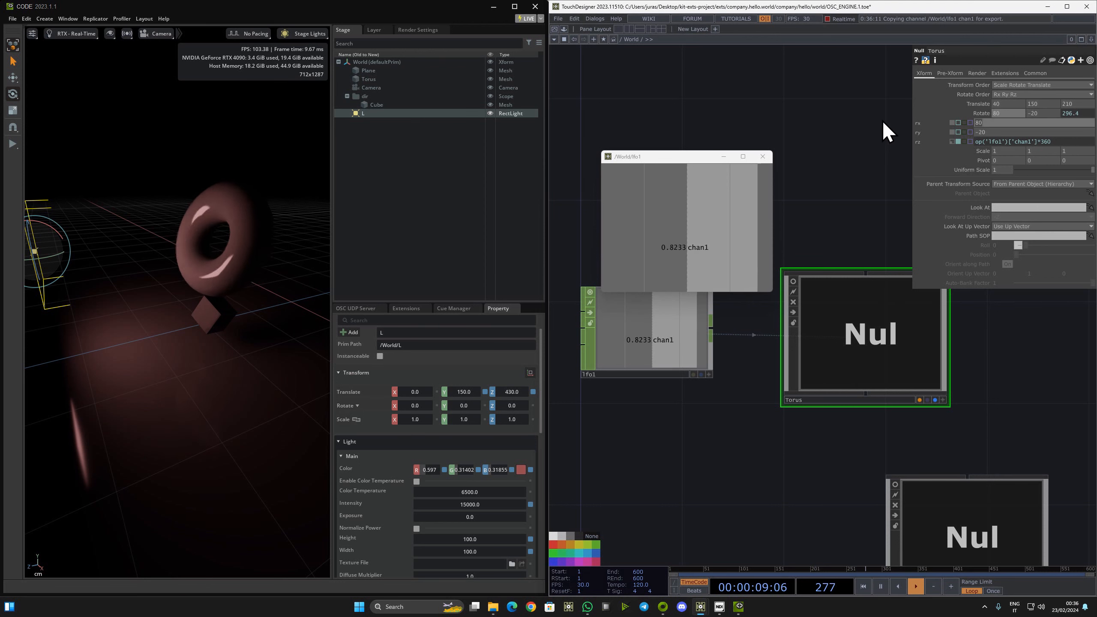
Paste the LFO reference into the Torus Null's X rotation and scale it as op('lfo1')['chan1']*180
{"action": "key", "text": "ctrl+v"}
{"action": "key", "text": "Return"}
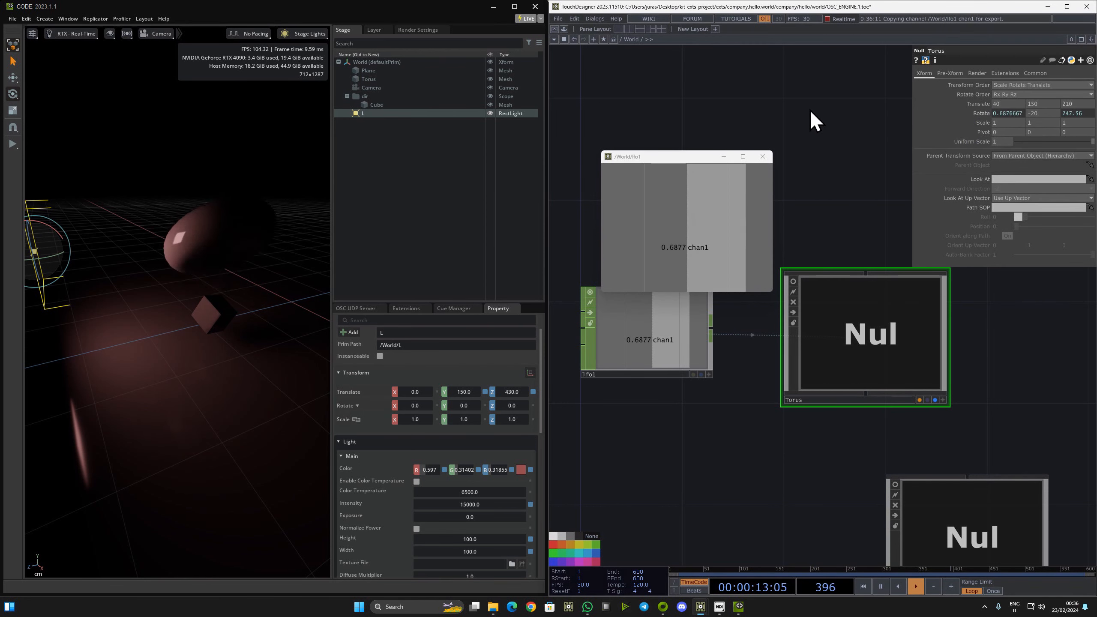
{"action": "left_click", "coordinate": [1009, 113]}
{"action": "left_click", "coordinate": [1046, 122]}
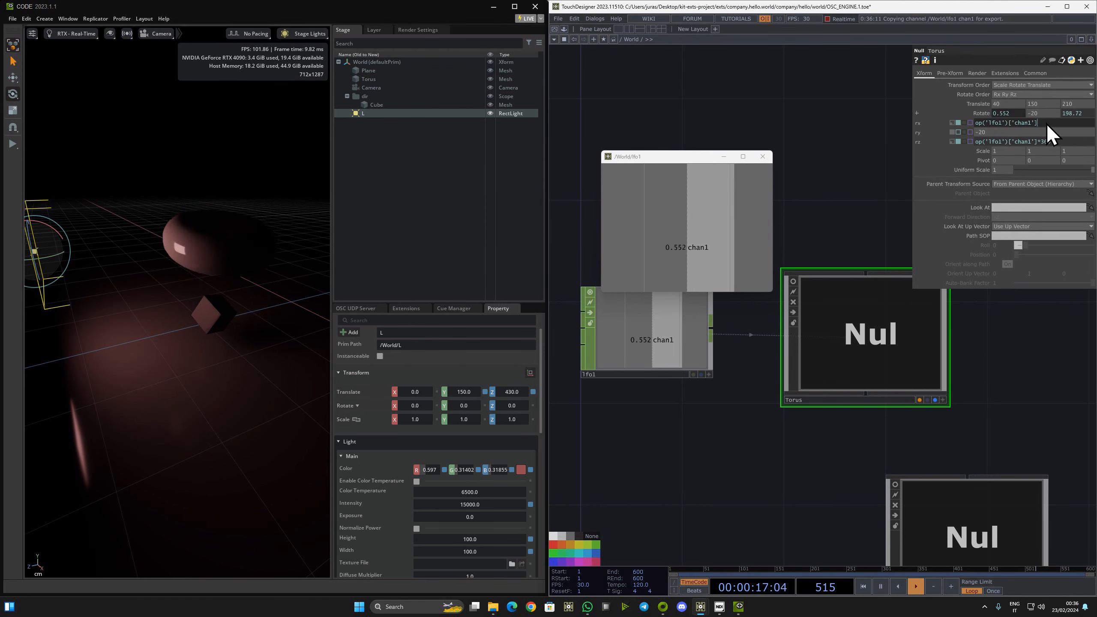
{"action": "type", "text": "*"}
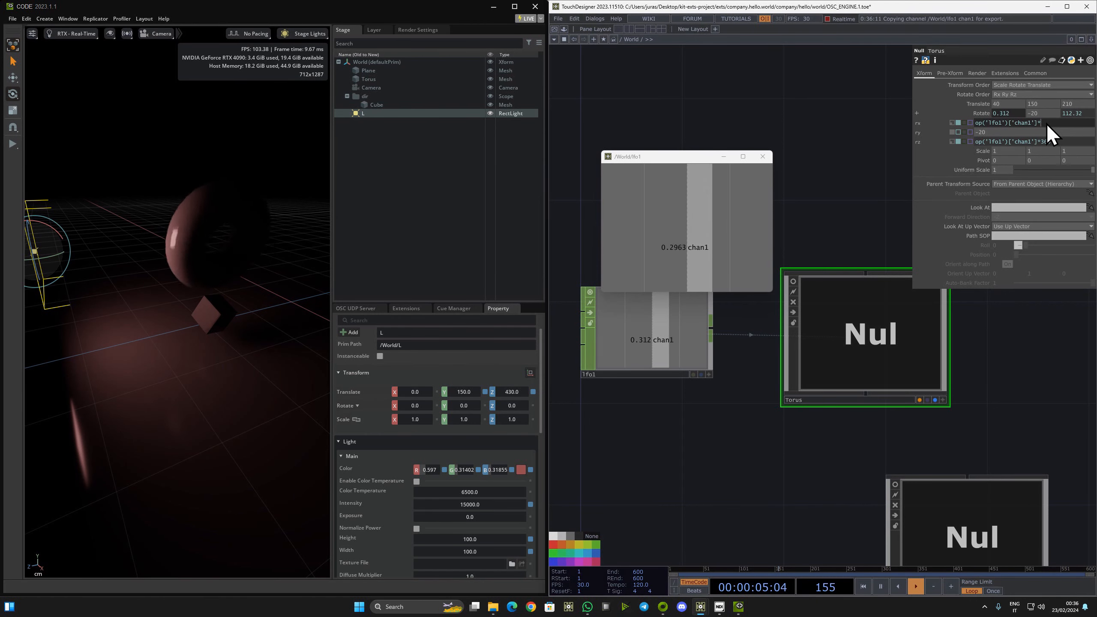
{"action": "type", "text": "180"}
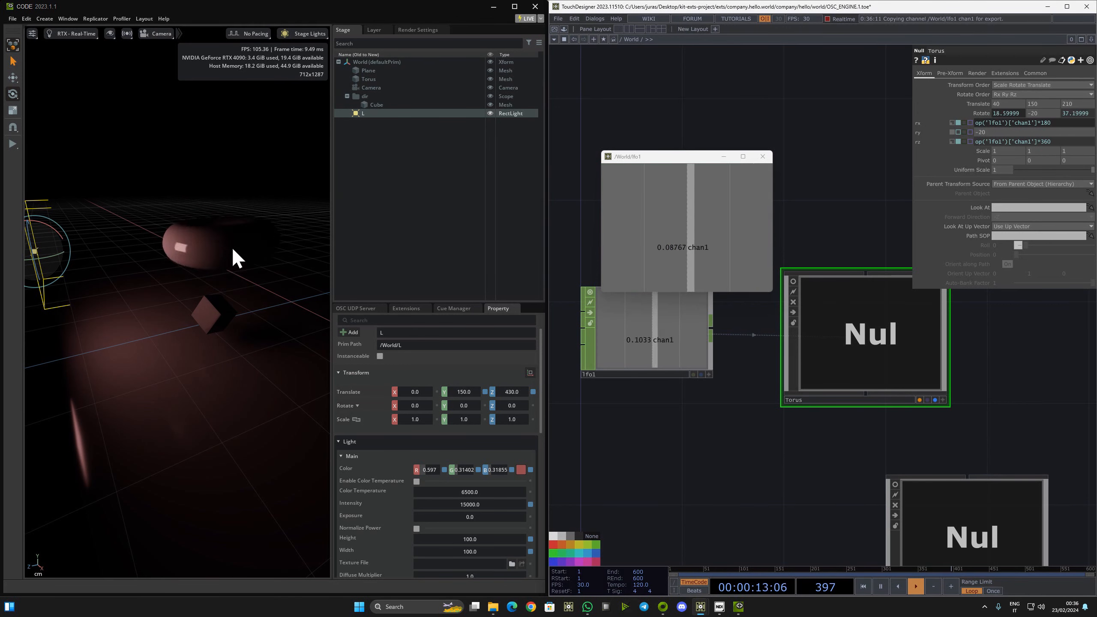
Set the LFO's frequency to 0.2 and move its floating viewer clear of the nodes
{"action": "left_click", "coordinate": [627, 329]}
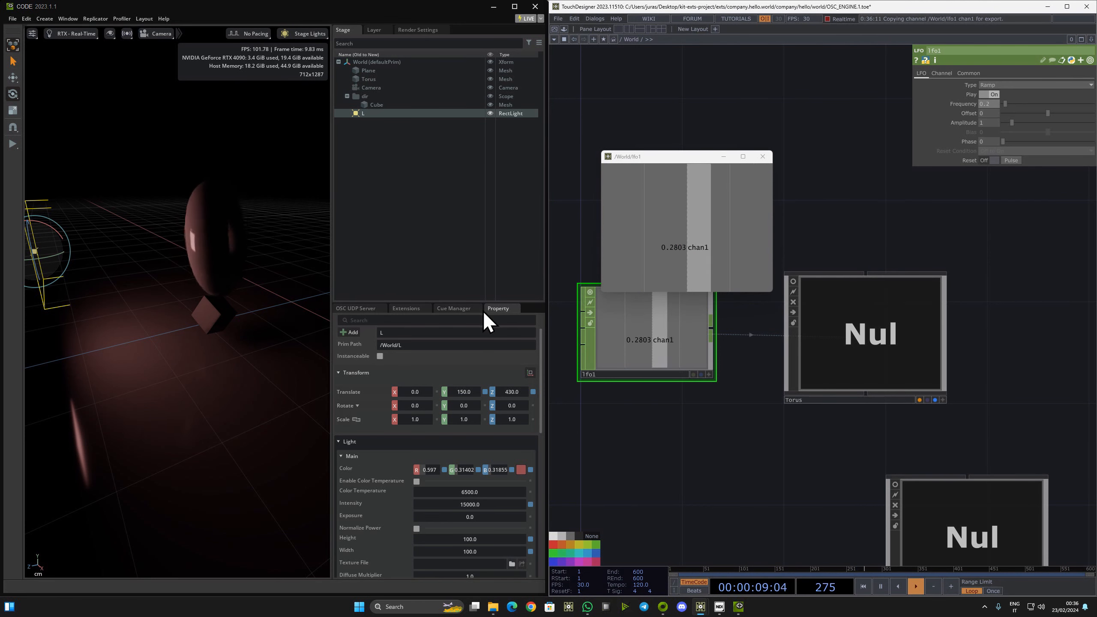
{"action": "left_click_drag", "start_coordinate": [681, 156], "coordinate": [781, 86]}
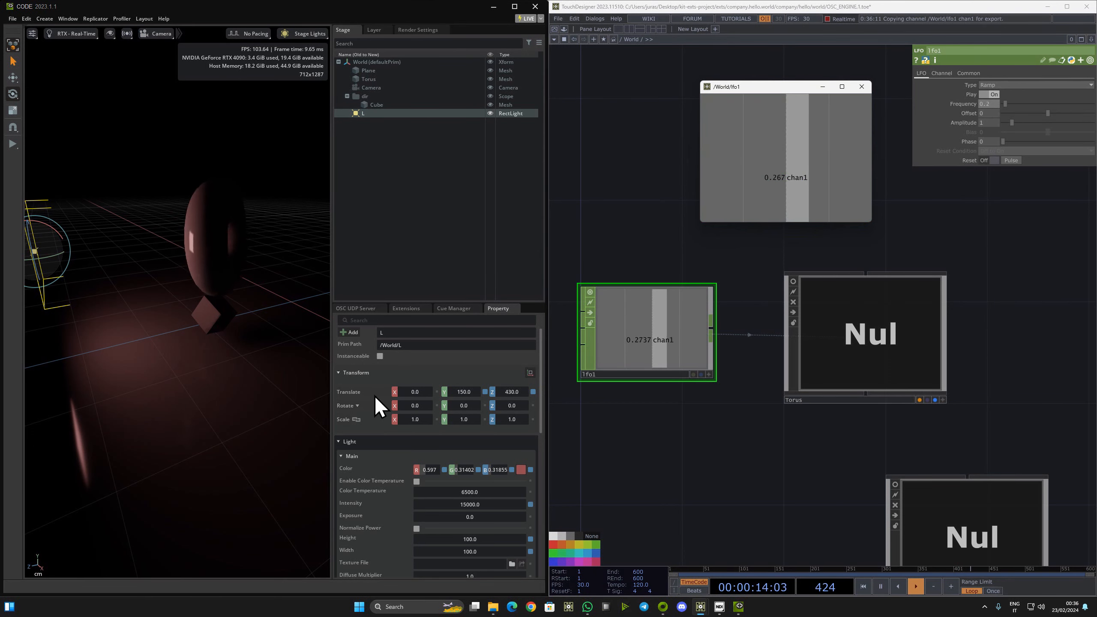
Recall the W.csv cue from Omniverse Code's Cue Manager, and enter the L component's network in TouchDesigner
{"action": "left_click", "coordinate": [454, 311]}
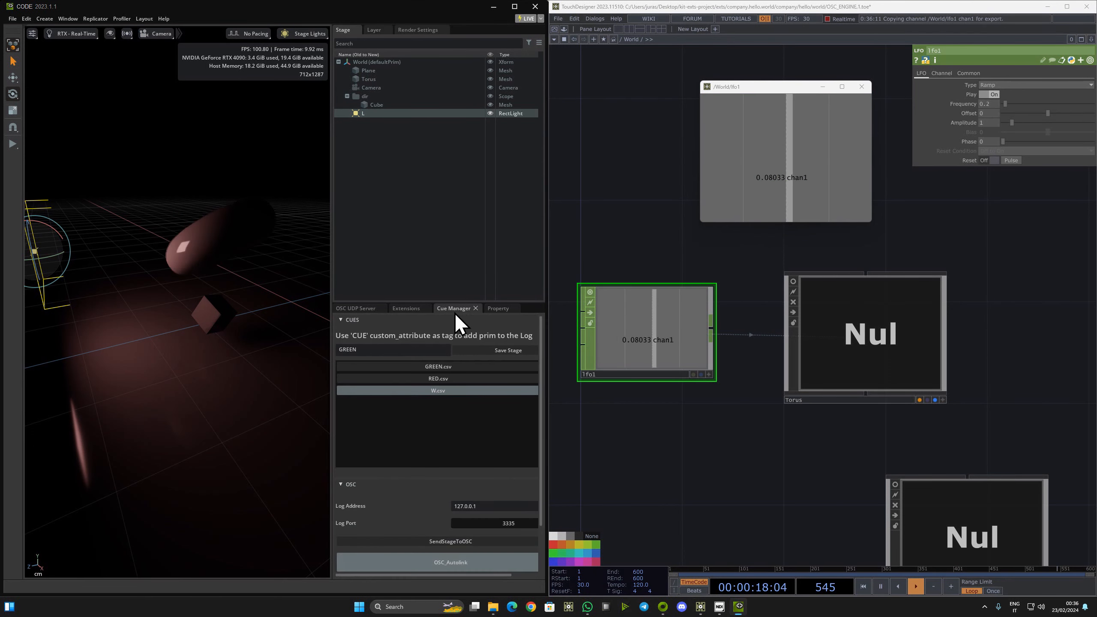
{"action": "left_click", "coordinate": [444, 391]}
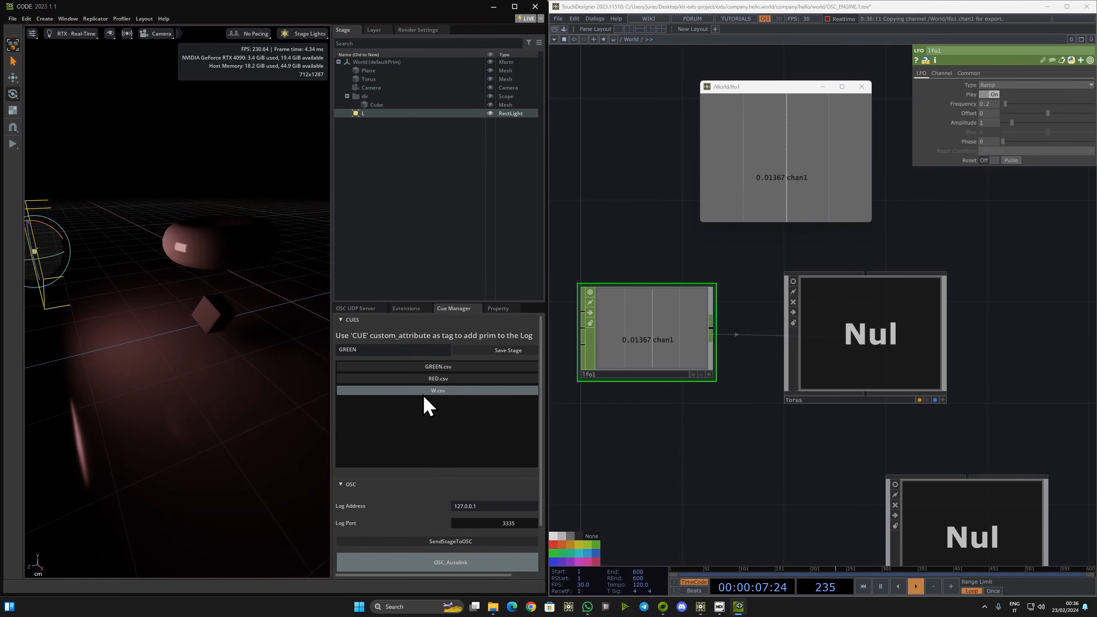
{"action": "left_click_drag", "start_coordinate": [784, 421], "coordinate": [704, 233]}
{"action": "left_click_drag", "start_coordinate": [685, 329], "coordinate": [641, 340]}
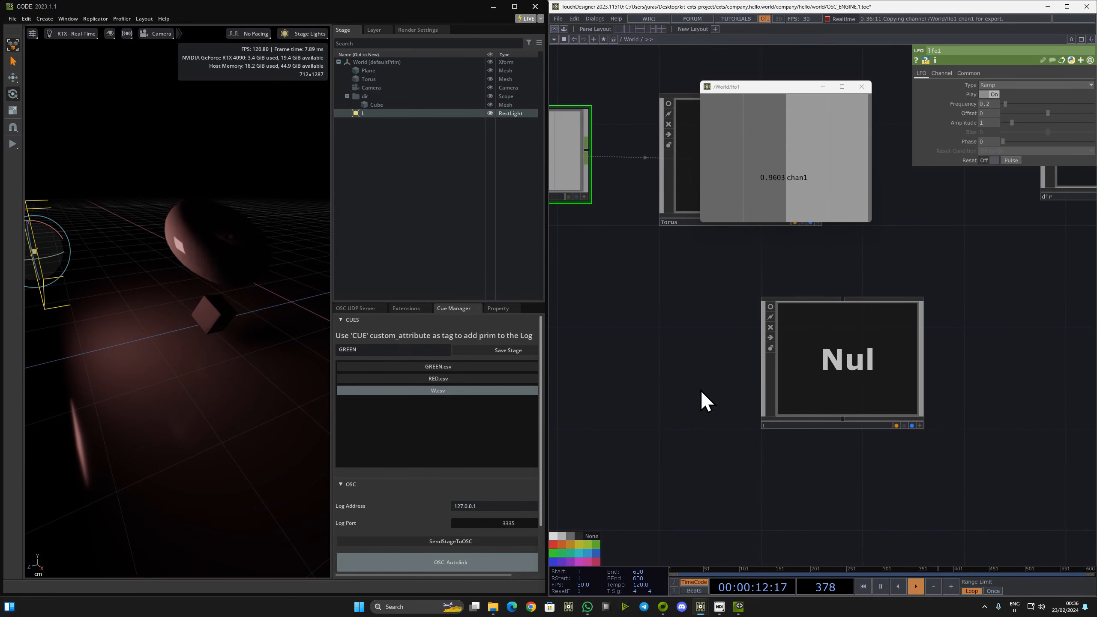
{"action": "left_click", "coordinate": [828, 381]}
{"action": "double_click", "coordinate": [815, 382]}
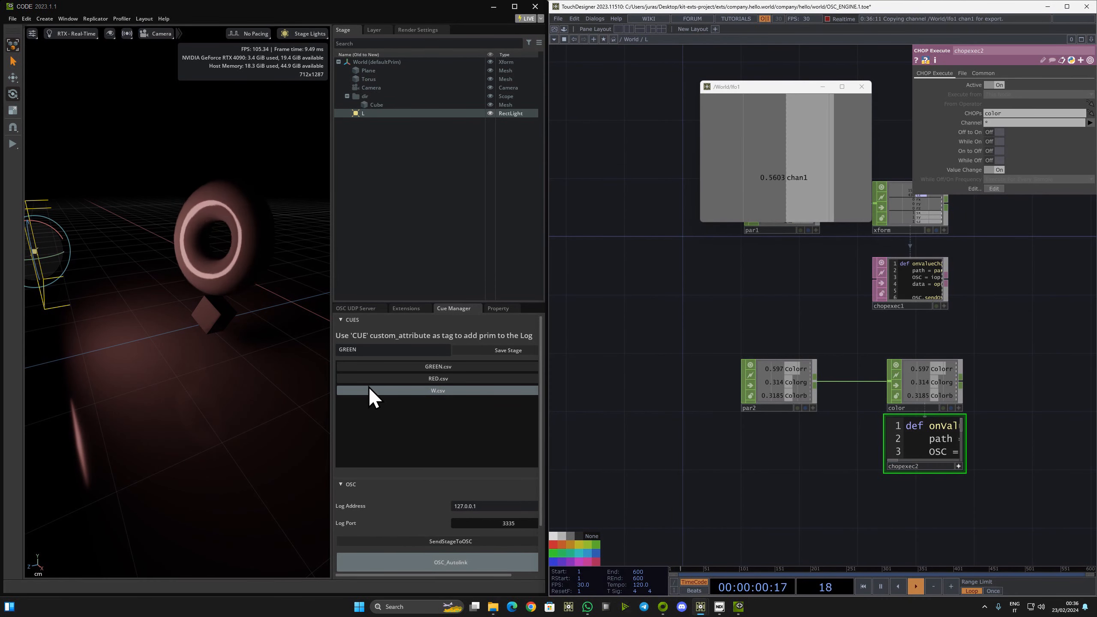
In Omniverse Code, recall the RED.csv, GREEN.csv and W.csv cues in turn, and view L's color operators in TouchDesigner
{"action": "left_click", "coordinate": [427, 382]}
{"action": "left_click", "coordinate": [430, 367]}
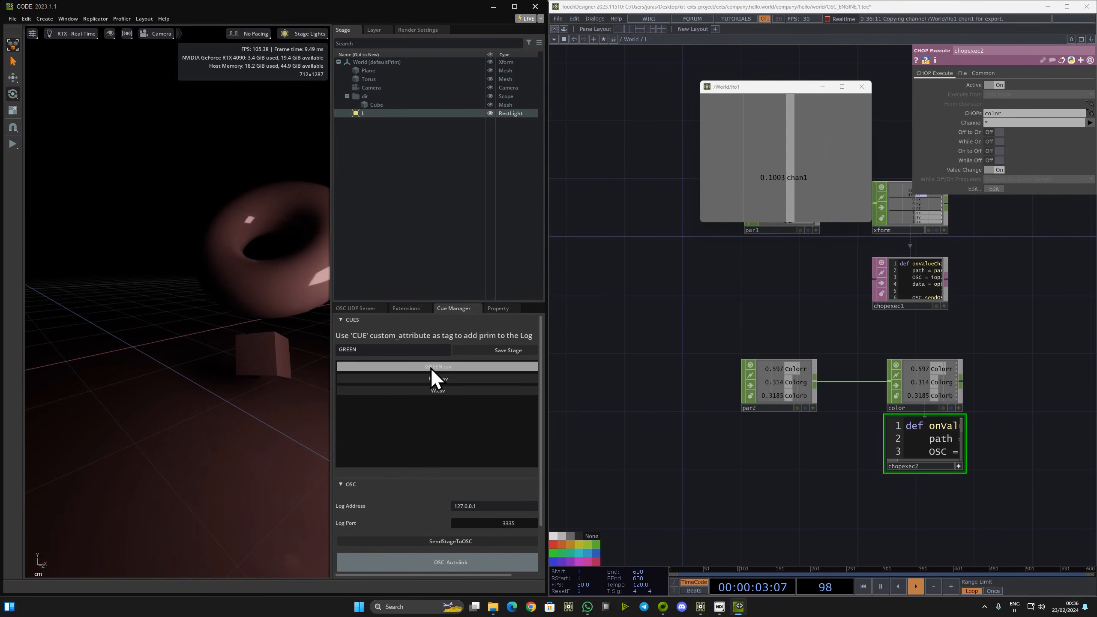
{"action": "left_click", "coordinate": [426, 390]}
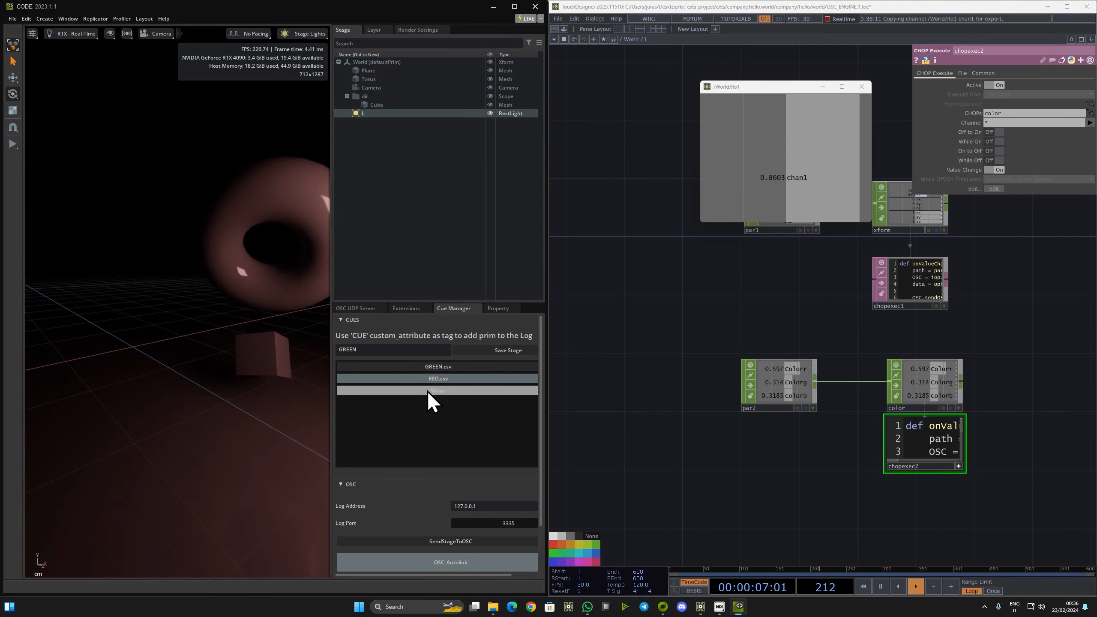
{"action": "left_click_drag", "start_coordinate": [801, 500], "coordinate": [680, 441]}
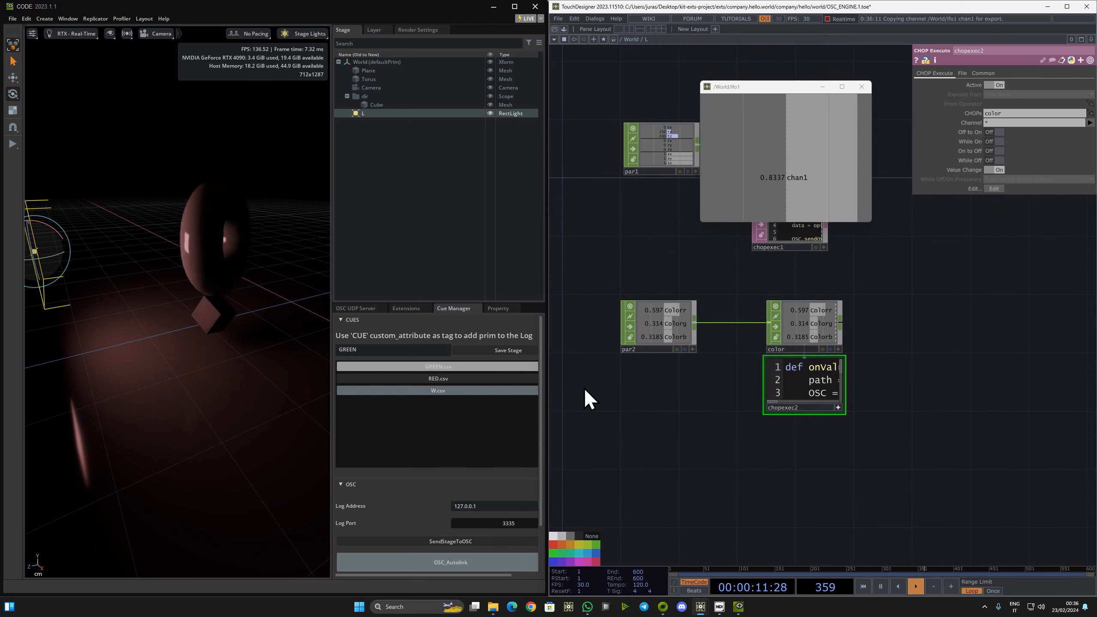
{"action": "scroll", "coordinate": [881, 367], "scroll_direction": "up", "scroll_amount": 5}
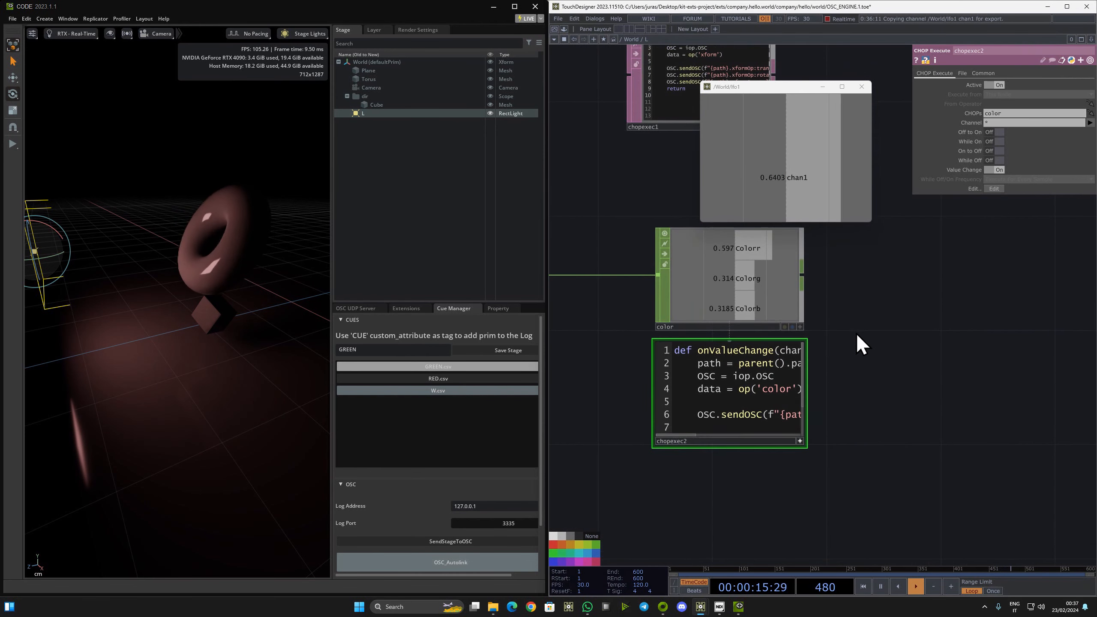
Cycle repeatedly through the GREEN, RED and W cues in Omniverse Code, finishing on W.csv
{"action": "left_click", "coordinate": [444, 368]}
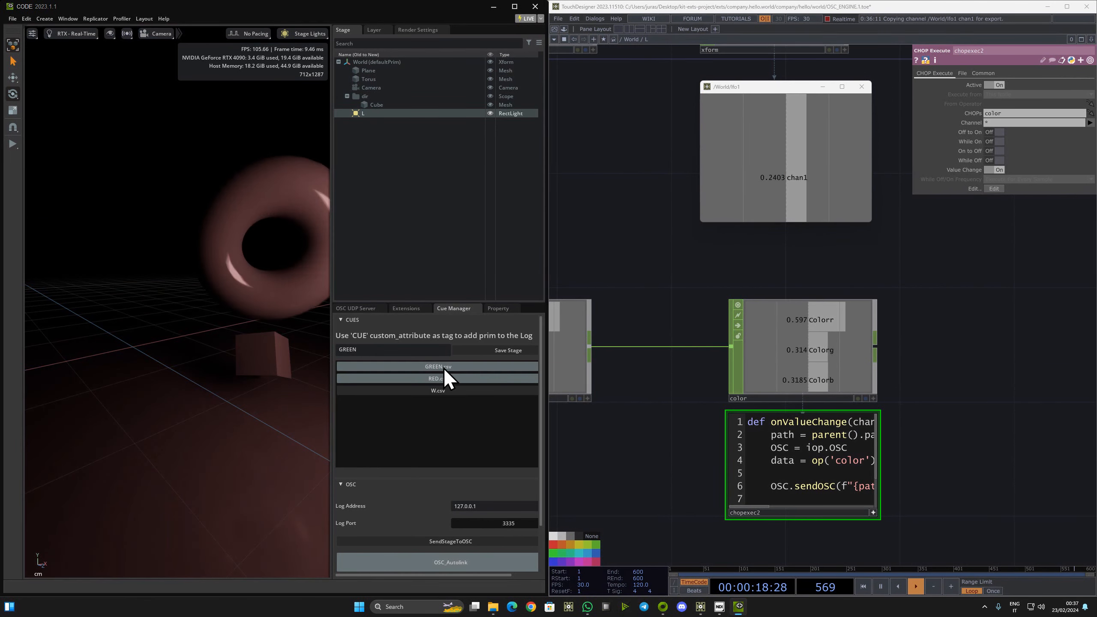
{"action": "left_click", "coordinate": [445, 374]}
{"action": "left_click", "coordinate": [444, 369]}
{"action": "left_click", "coordinate": [442, 389]}
{"action": "left_click", "coordinate": [446, 367]}
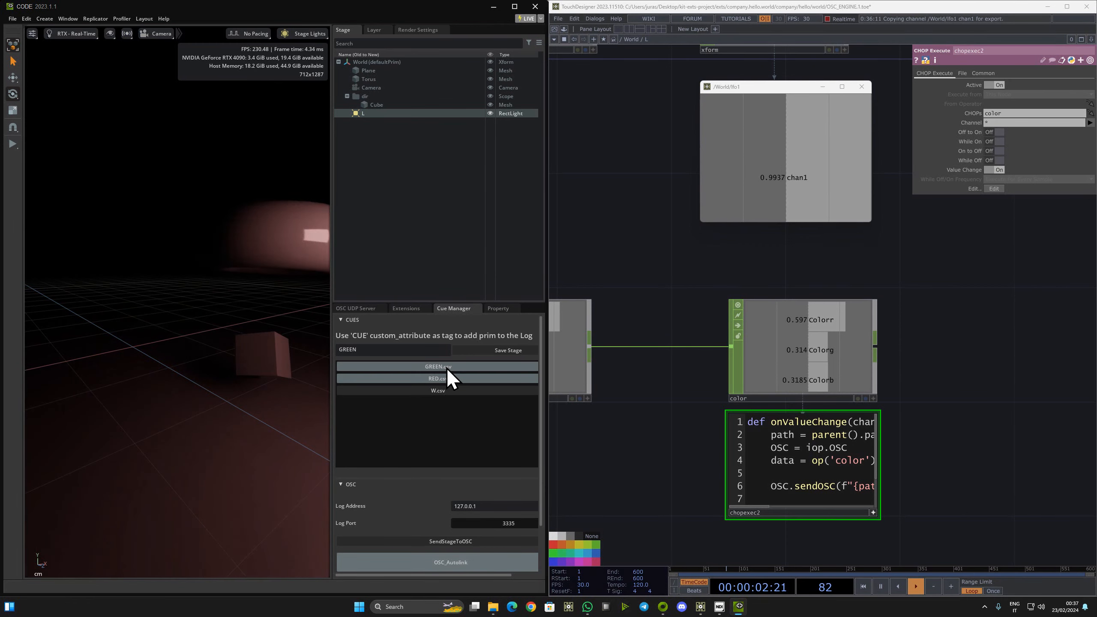
{"action": "left_click", "coordinate": [483, 377]}
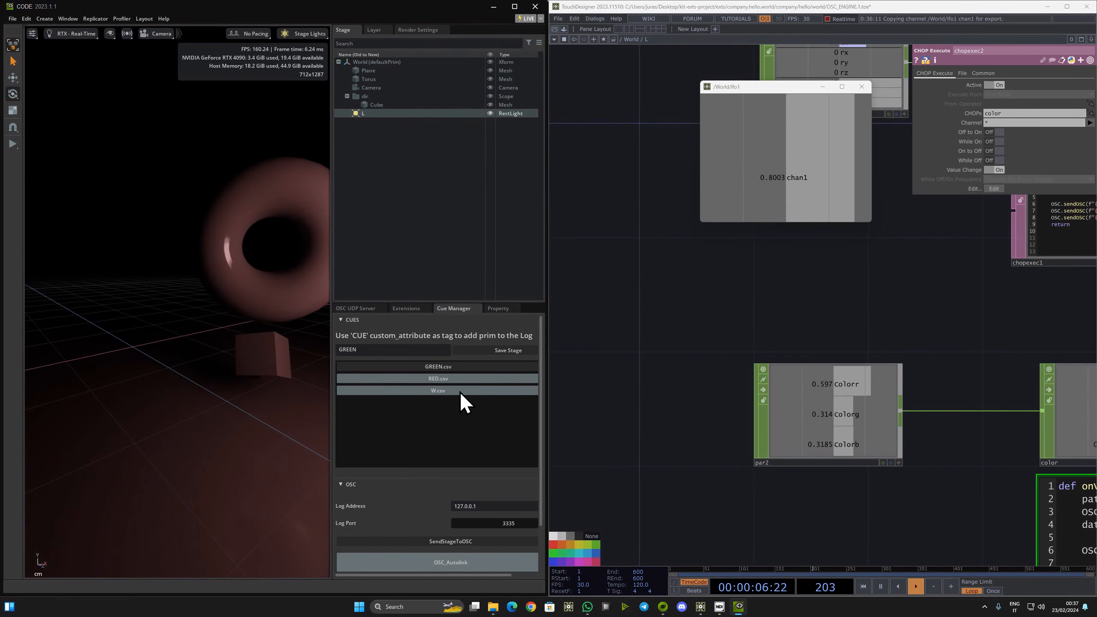
{"action": "left_click", "coordinate": [459, 391]}
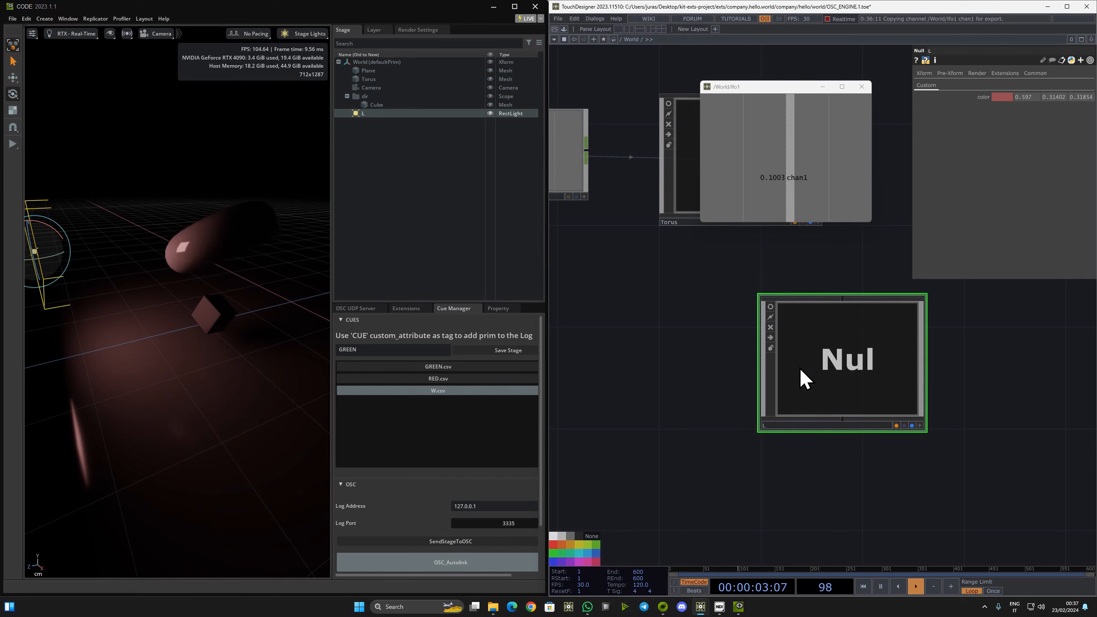
Bring back L's color picker in TouchDesigner and set the light to green, about 0.01, 0.597, 0.31
{"action": "key", "text": "i"}
{"action": "key", "text": "u"}
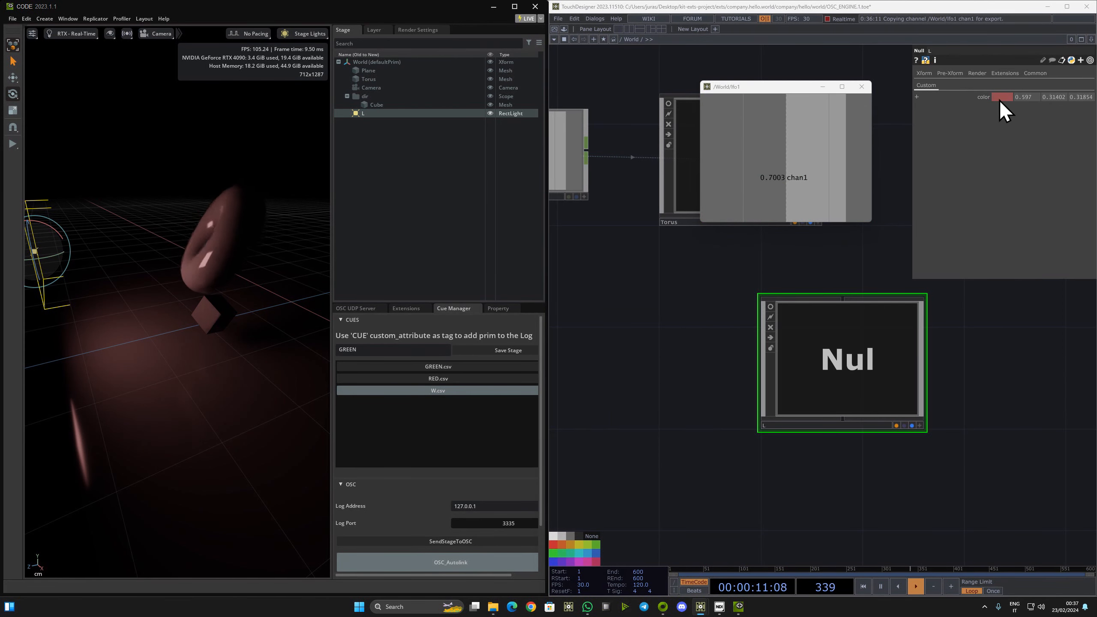
{"action": "mouse_move", "coordinate": [700, 607]}
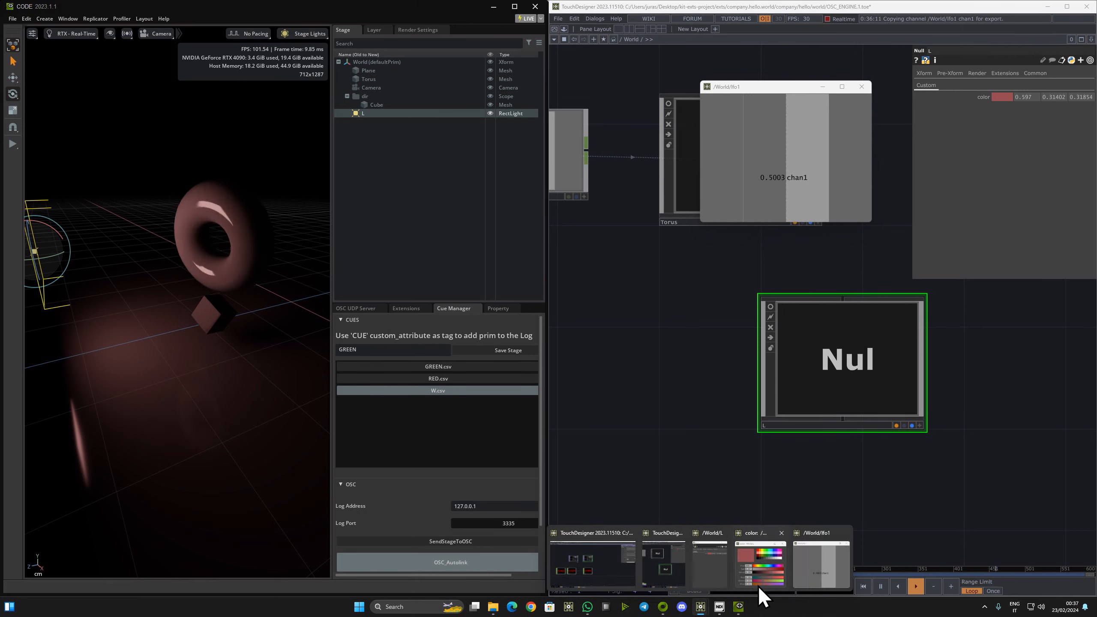
{"action": "left_click", "coordinate": [755, 593]}
{"action": "mouse_move", "coordinate": [705, 74]}
{"action": "left_mouse_down"}
{"action": "mouse_move", "coordinate": [775, 85]}
{"action": "mouse_move", "coordinate": [663, 74]}
{"action": "mouse_move", "coordinate": [685, 74]}
{"action": "left_mouse_up"}
{"action": "right_click_drag", "start_coordinate": [111, 326], "coordinate": [180, 268]}
{"action": "left_click_drag", "start_coordinate": [705, 286], "coordinate": [776, 302]}
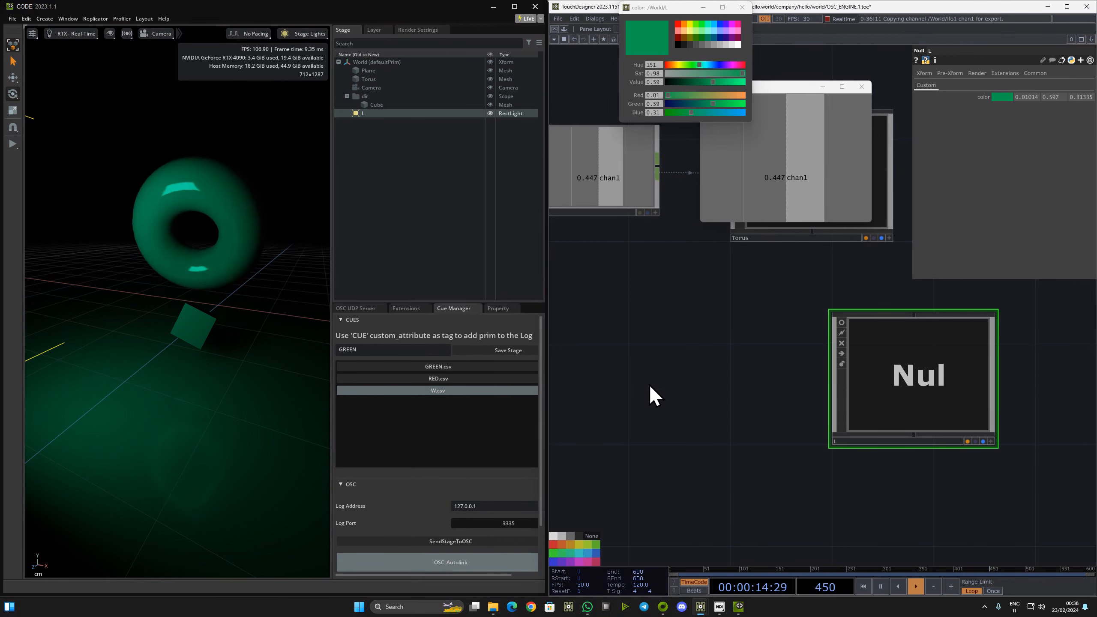
Switch to the NewProject TouchDesigner window containing the Movie File Out operator
{"action": "mouse_move", "coordinate": [705, 609]}
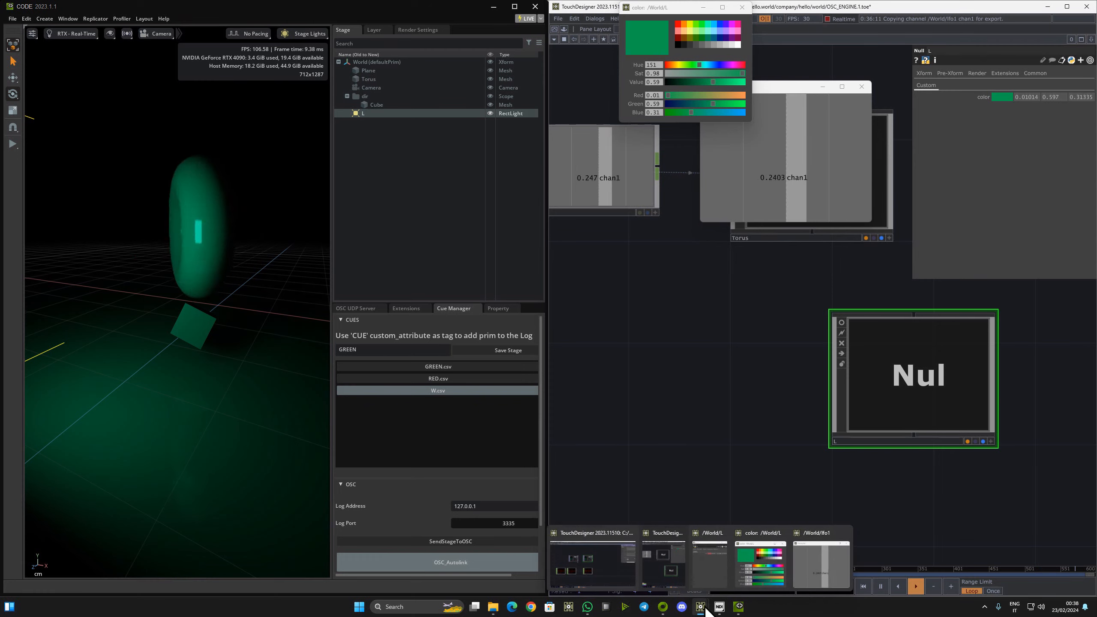
{"action": "left_click", "coordinate": [620, 570]}
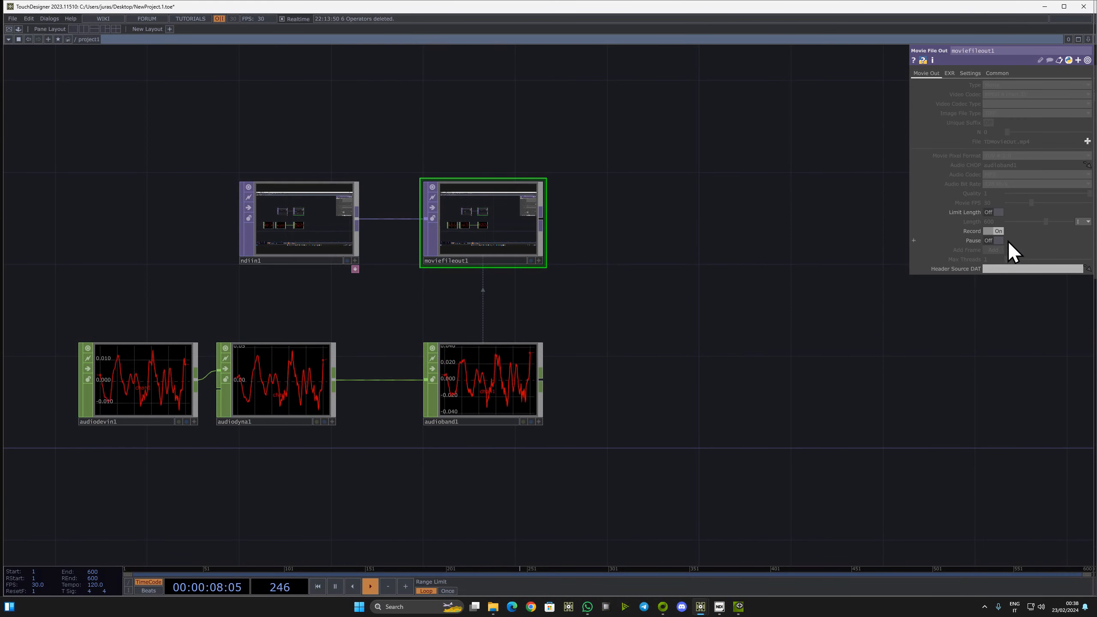